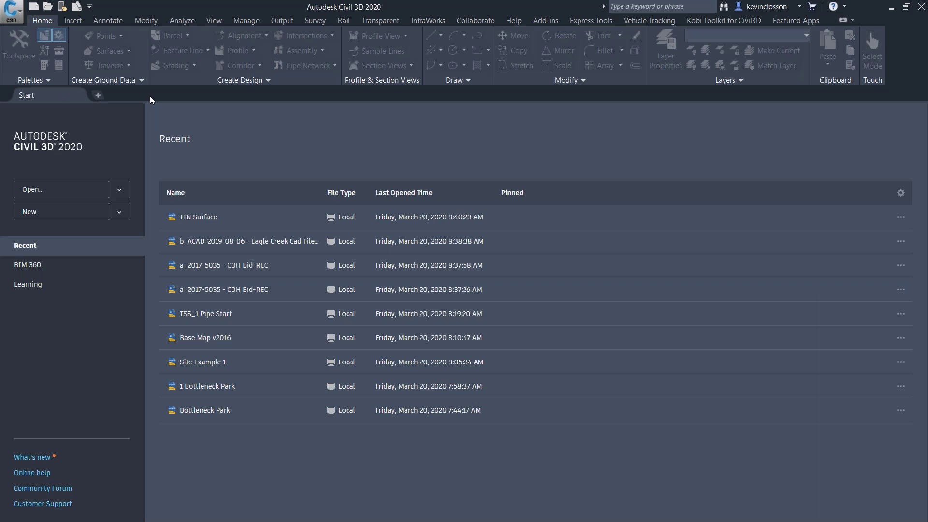
Launch DWG Compare from the C3D application menu
click(22, 10)
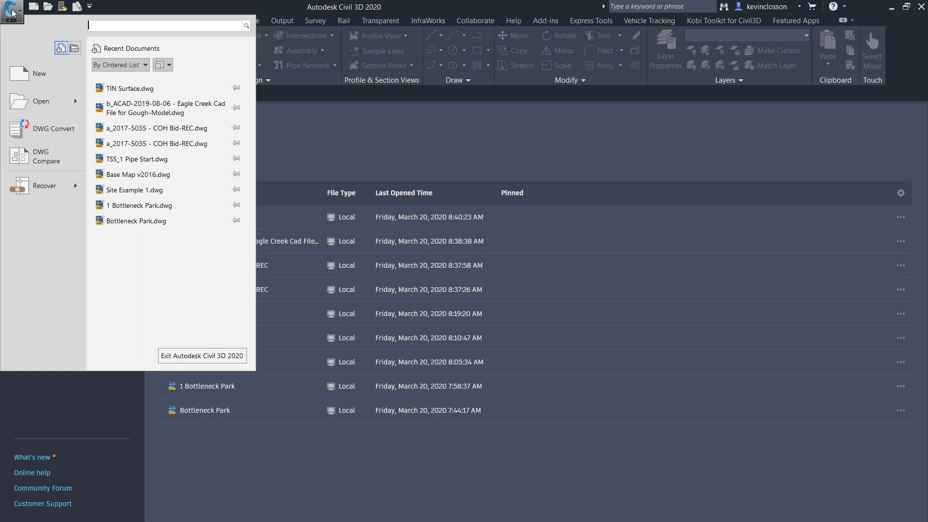
click(57, 157)
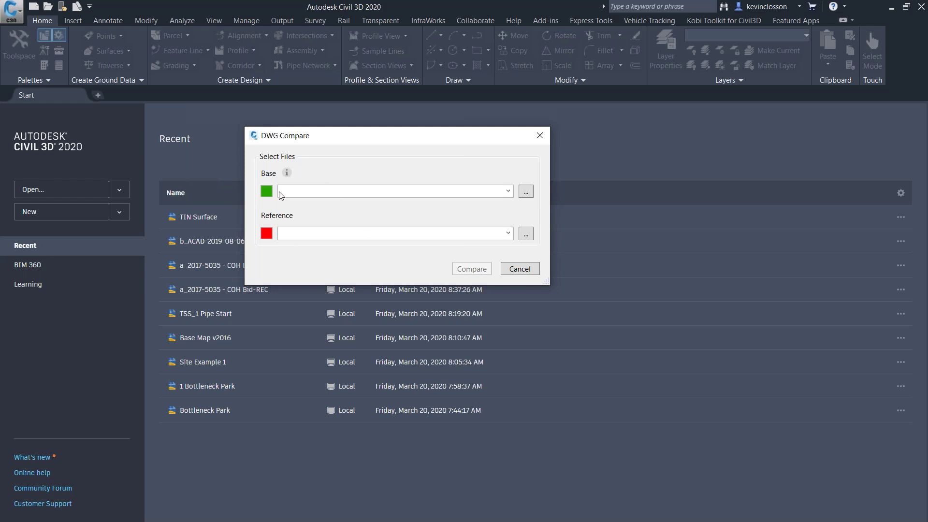
Set the base drawing to _DWGs\Site Example 1.dwg
click(525, 191)
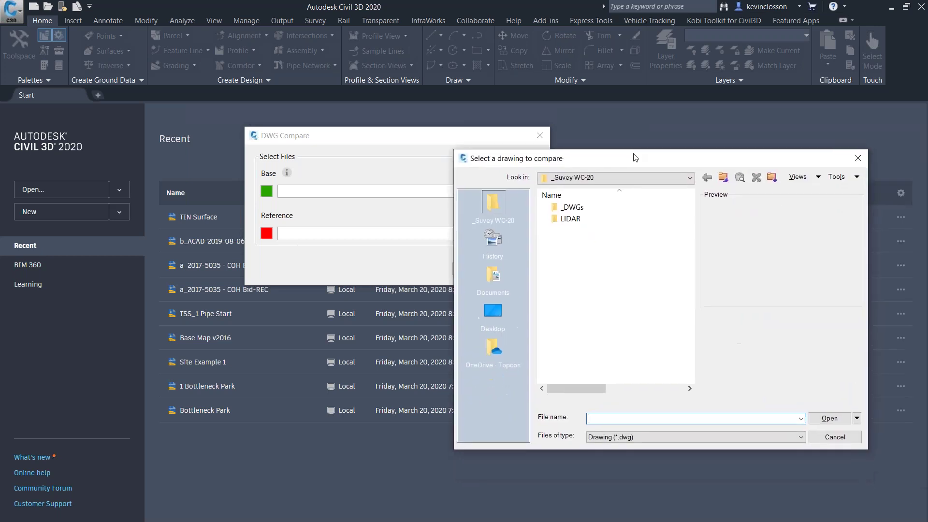
double_click(603, 209)
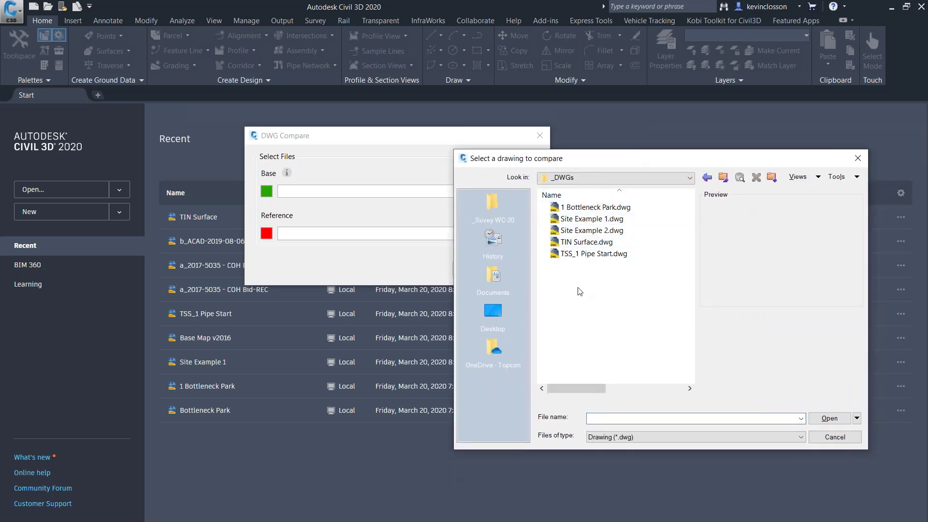
click(599, 220)
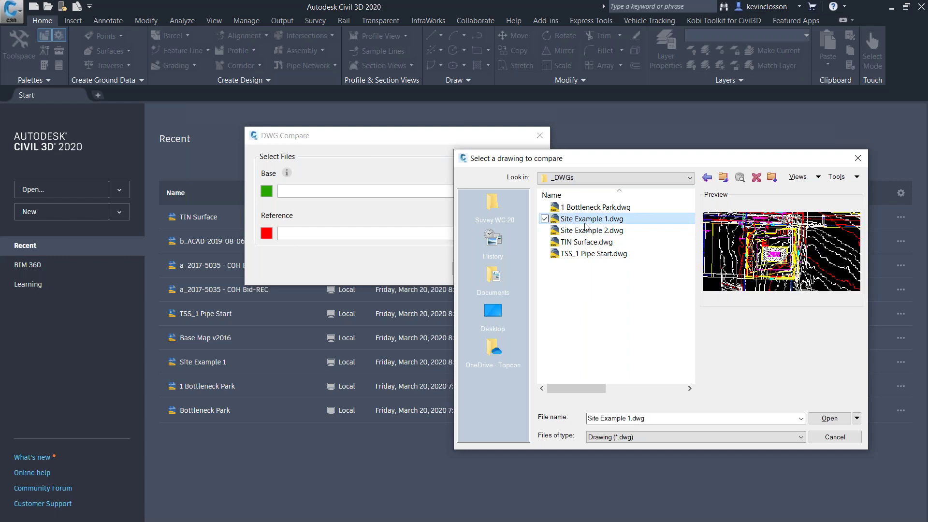
click(825, 418)
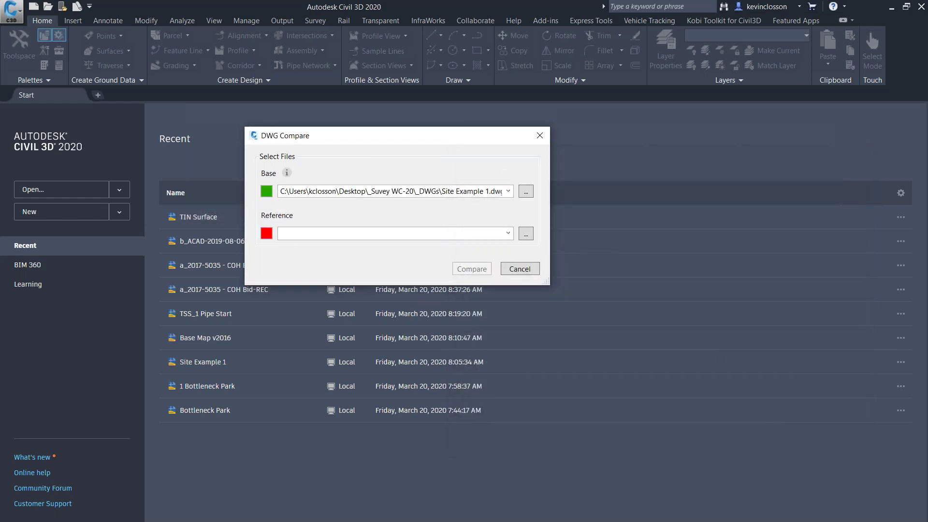
Set Site Example 2.dwg as the reference drawing and run the comparison
click(526, 234)
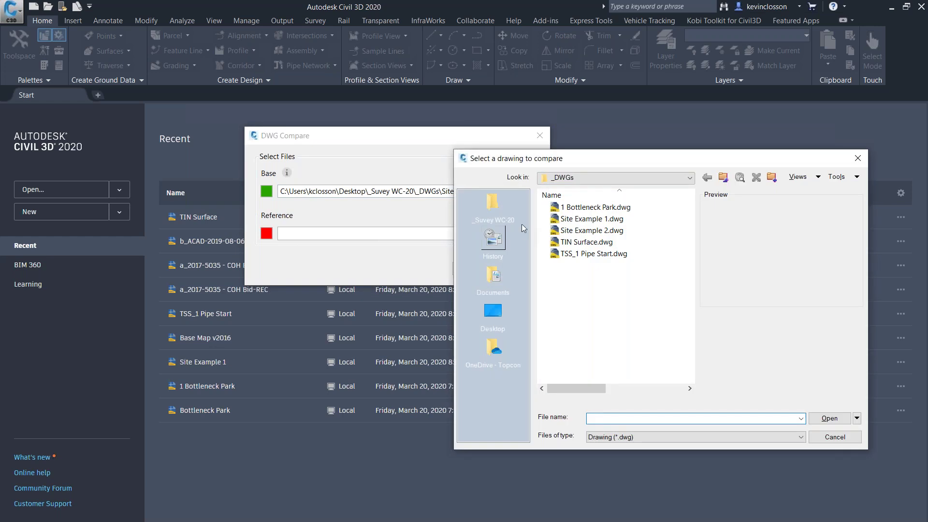
click(592, 230)
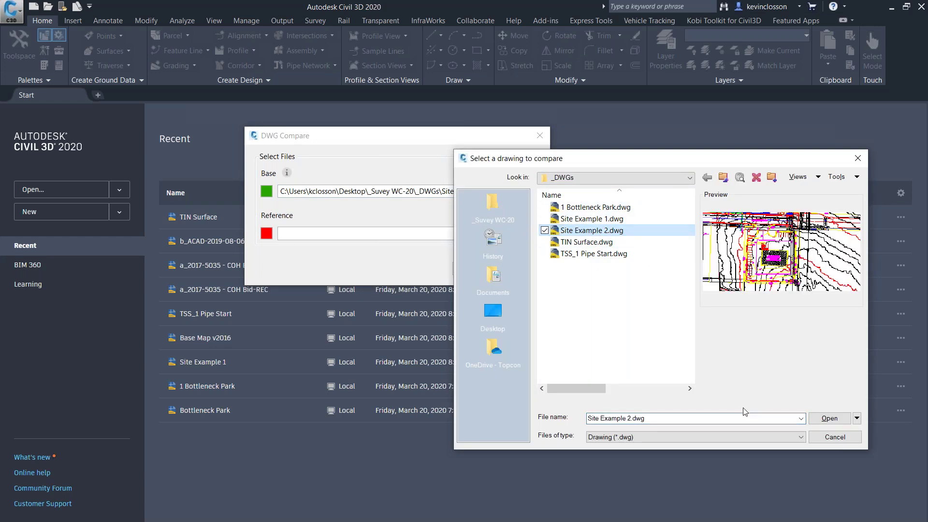
click(829, 419)
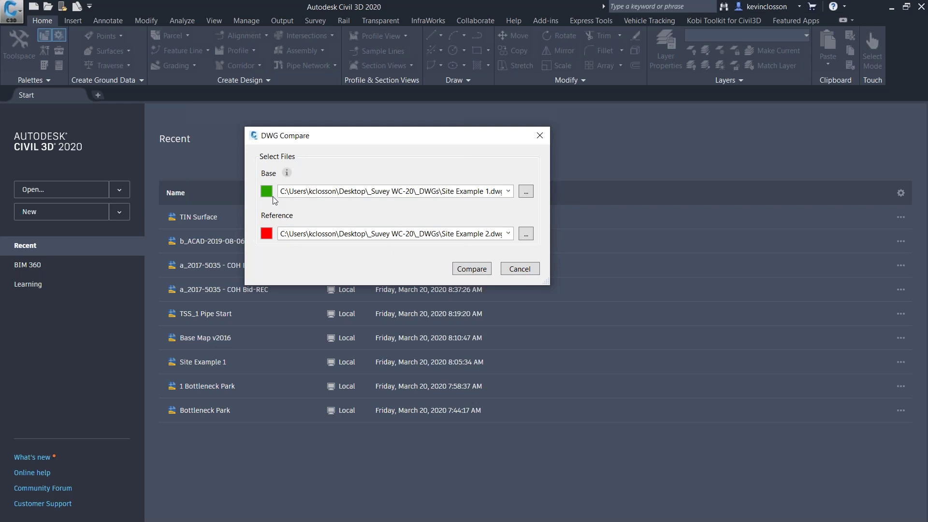
click(471, 269)
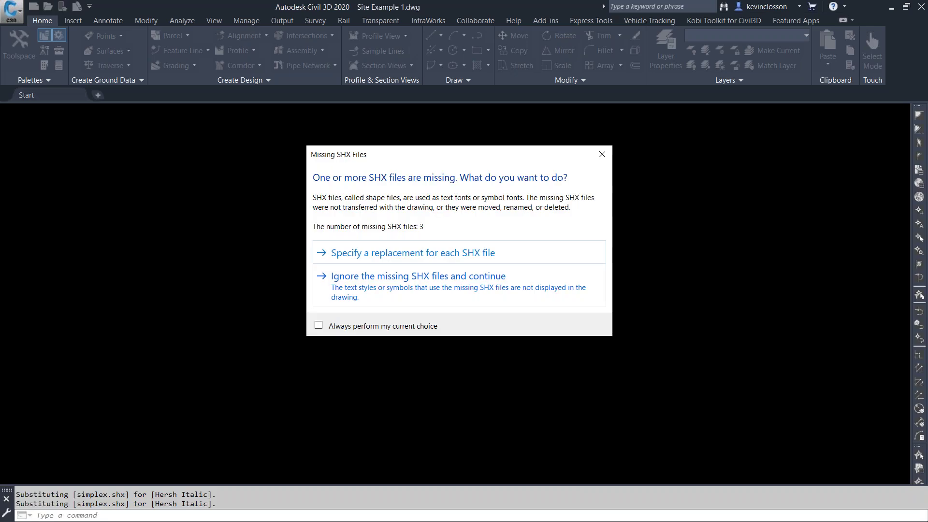
Ignore the missing SHX fonts, then zoom out and pan to view the entire compared site
click(490, 290)
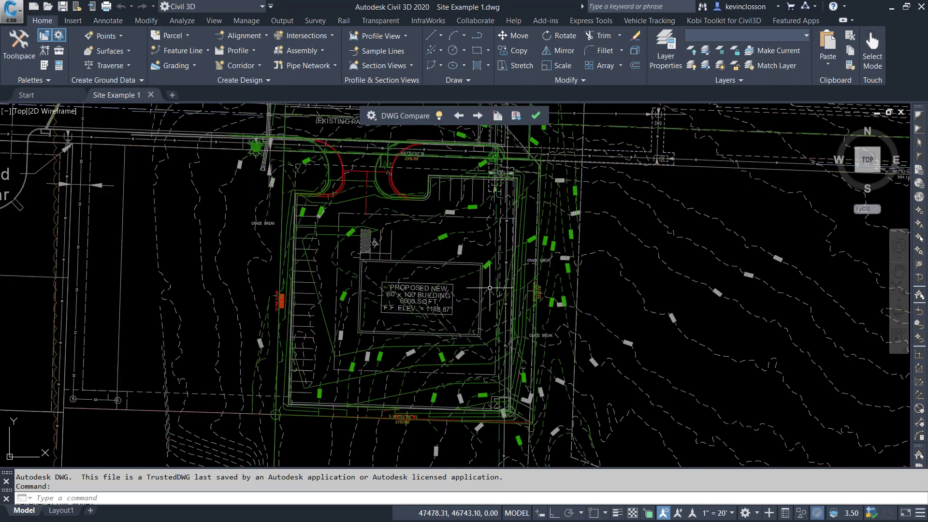
scroll(599, 274, down, 5)
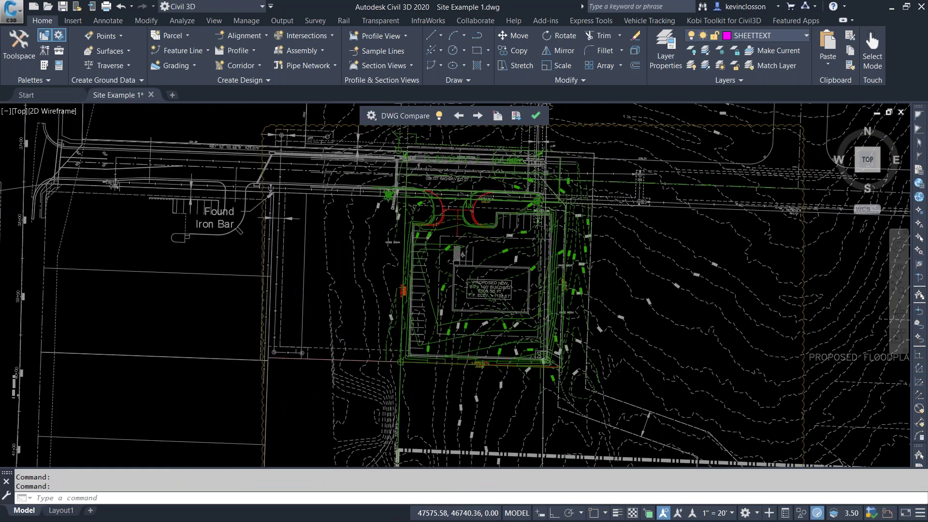
mouse_move(597, 272)
middle_down()
mouse_move(487, 317)
mouse_move(495, 301)
middle_up()
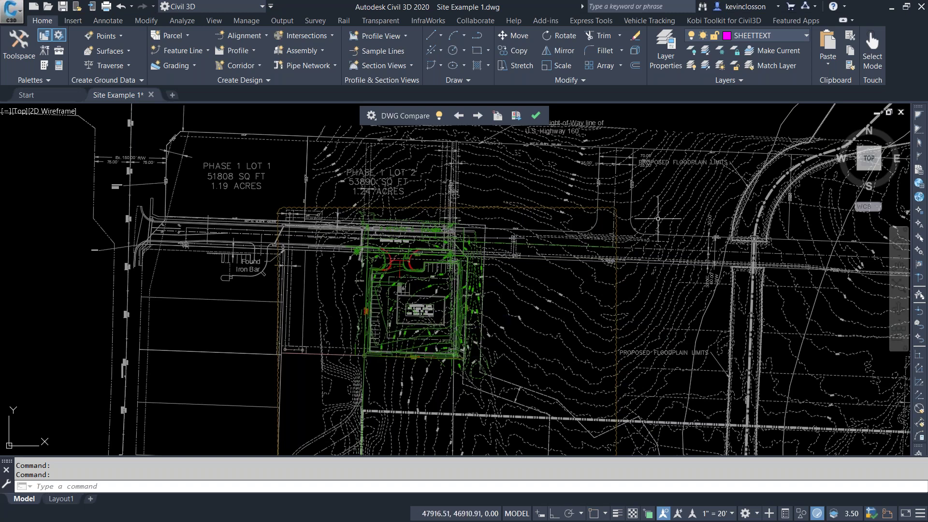
mouse_move(367, 182)
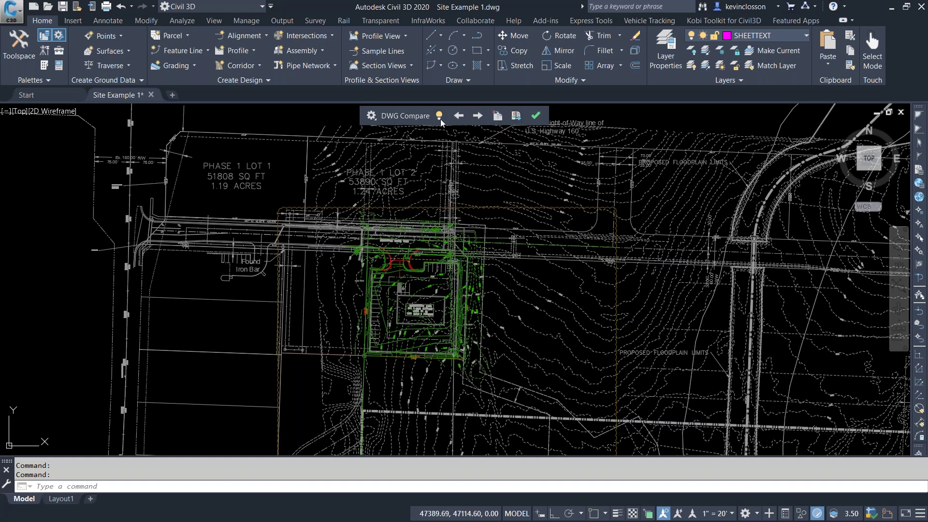
Open the DWG Compare settings panel and zoom in on the highlighted differences
click(370, 117)
click(369, 119)
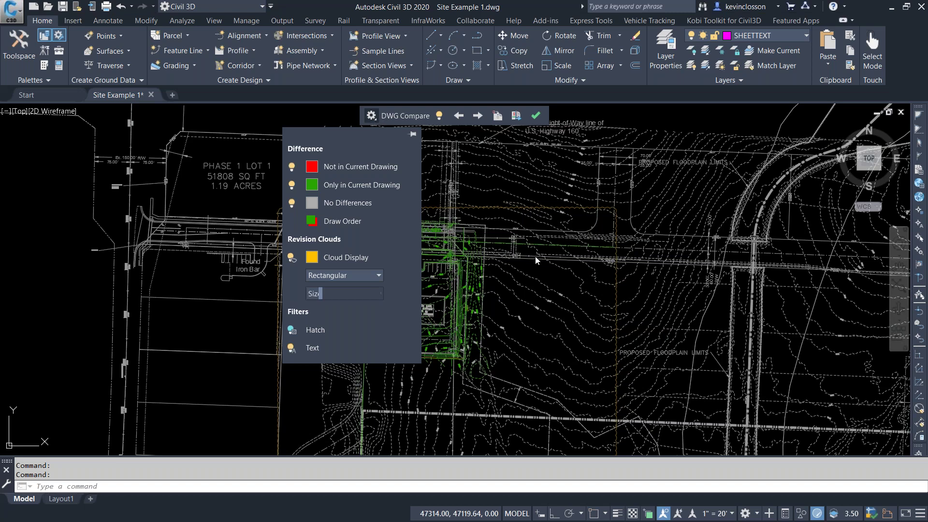
scroll(662, 184, up, 4)
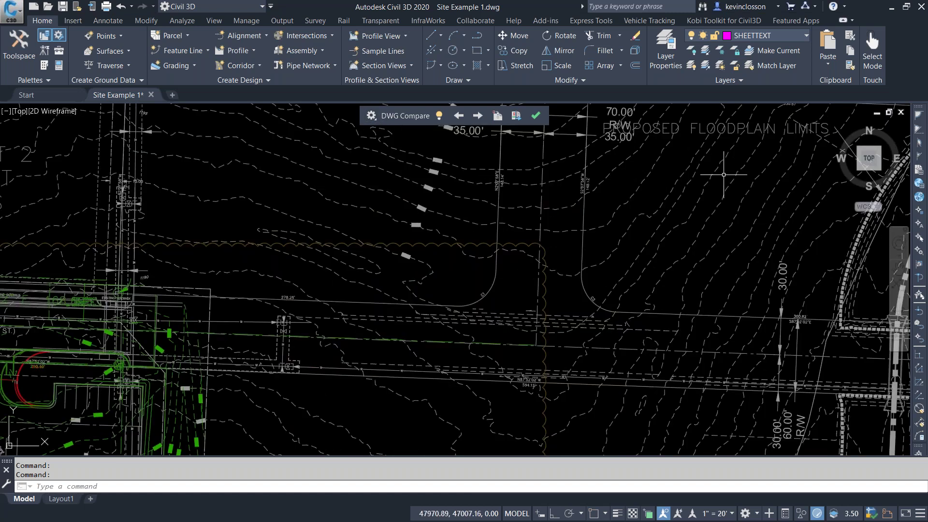
mouse_move(793, 305)
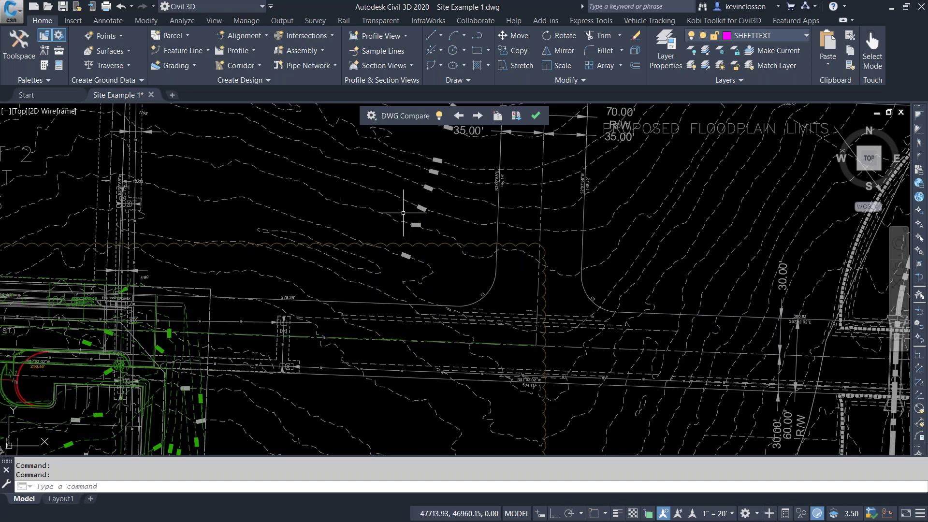
Pan past the proposed building to the red curb returns beside the existing paved street
mouse_move(413, 209)
middle_down()
mouse_move(501, 207)
mouse_move(708, 146)
middle_up()
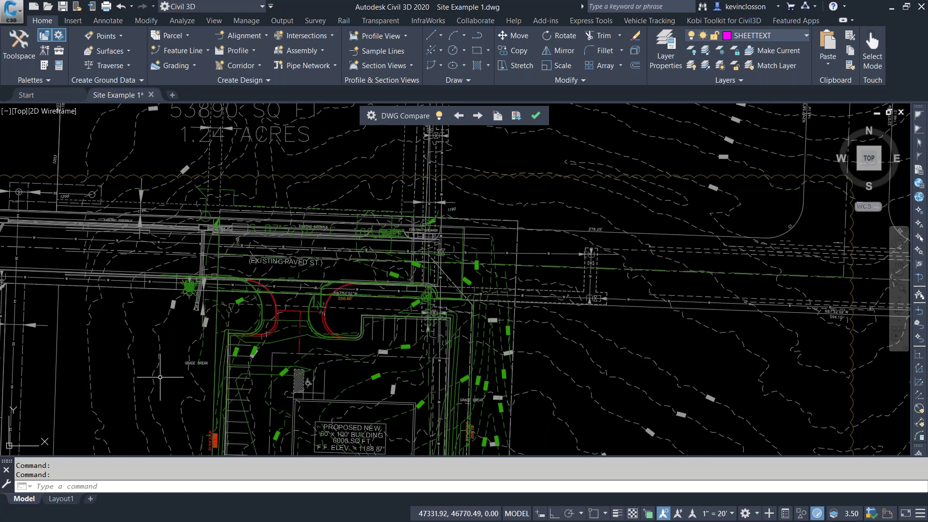
mouse_move(84, 306)
middle_down()
mouse_move(196, 169)
mouse_move(203, 193)
middle_up()
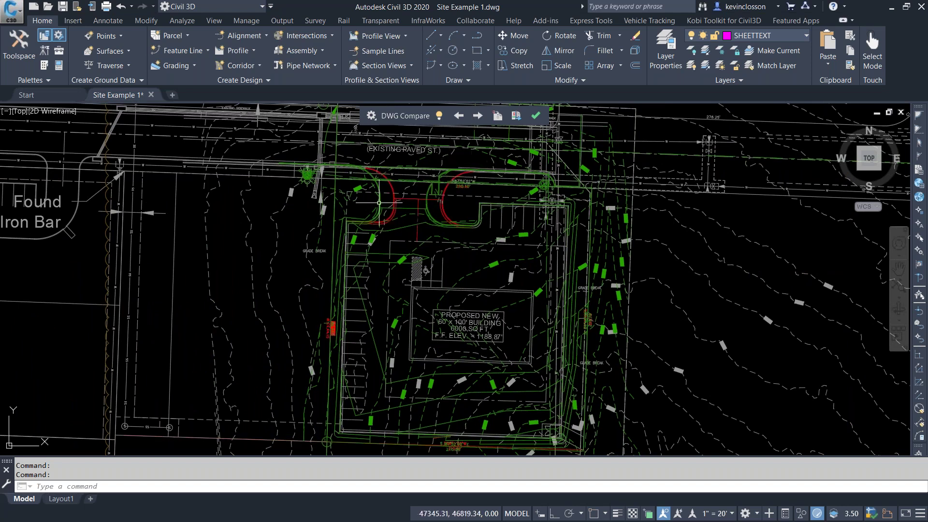
scroll(367, 203, up, 3)
middle_drag(309, 203, 293, 240)
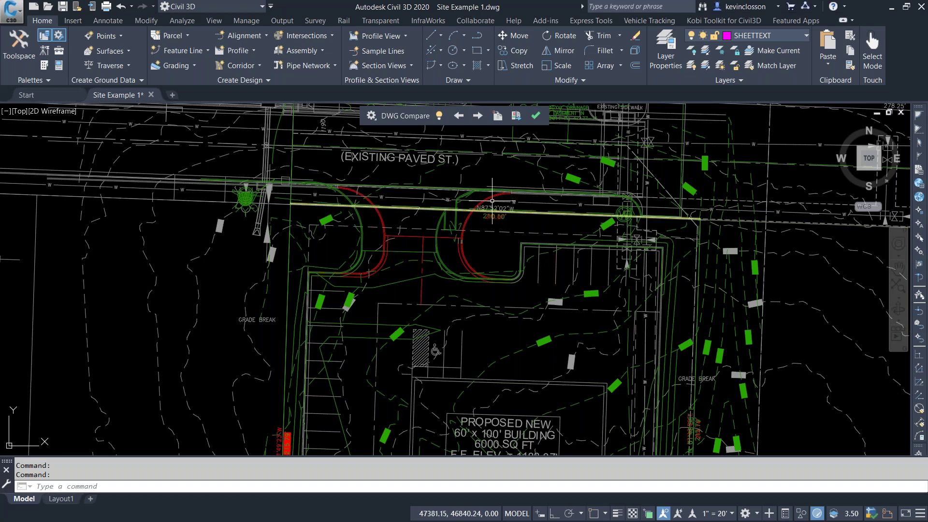
middle_drag(256, 147, 350, 144)
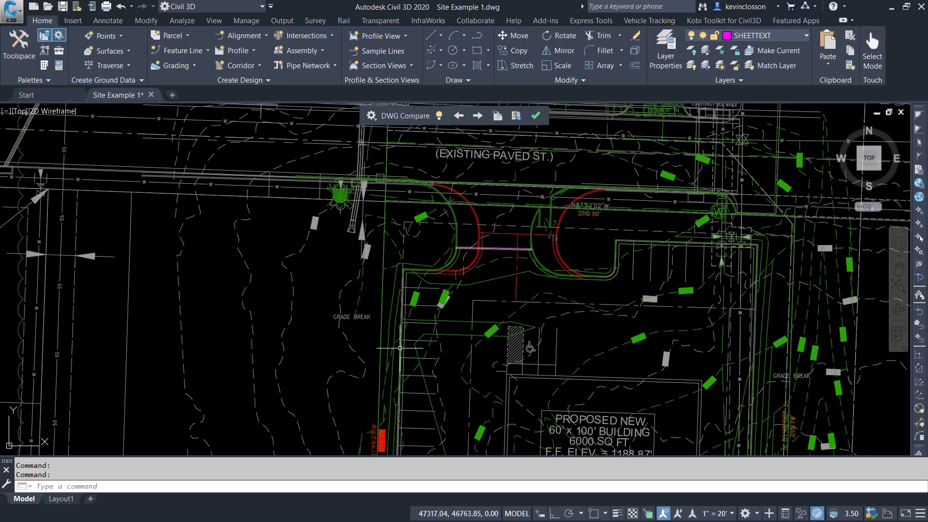
mouse_move(400, 346)
middle_down()
mouse_move(309, 246)
mouse_move(280, 244)
mouse_move(259, 305)
mouse_move(227, 348)
mouse_move(255, 340)
middle_up()
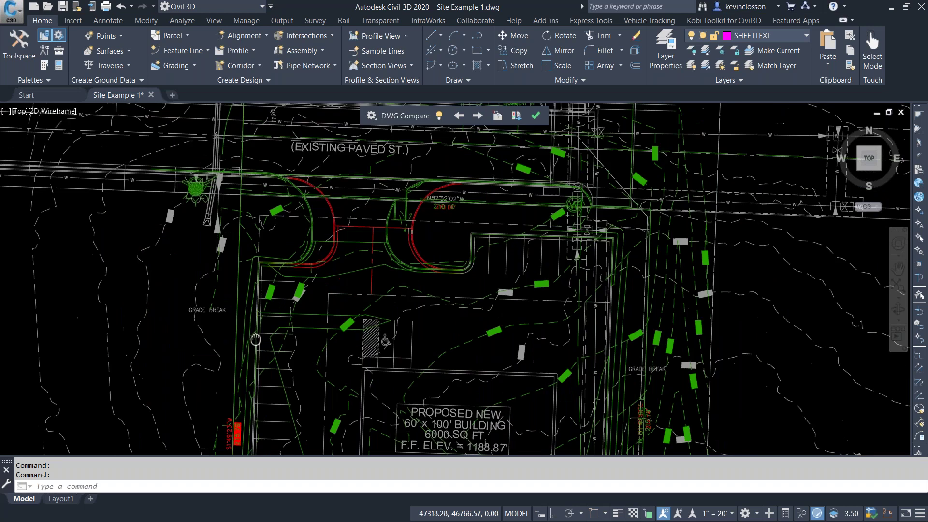
Turn off the Text filter so text is excluded from the comparison
click(371, 116)
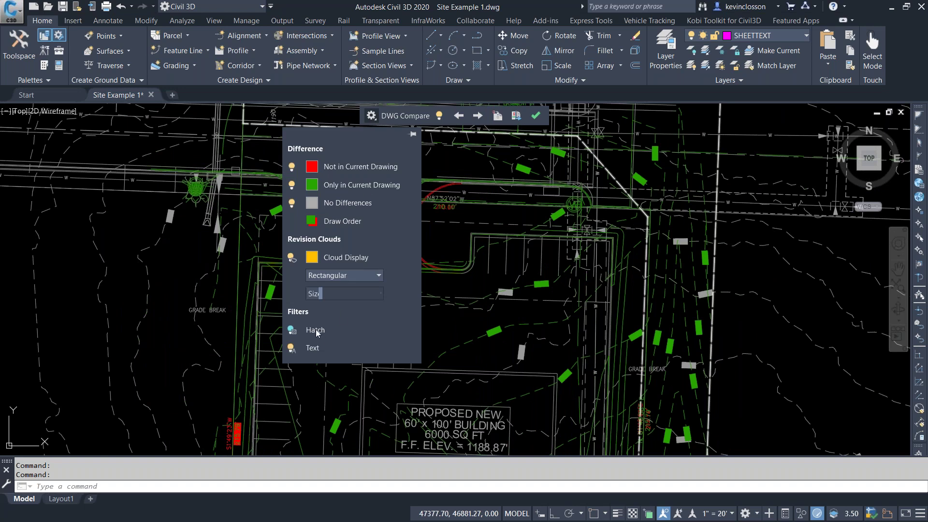
click(291, 348)
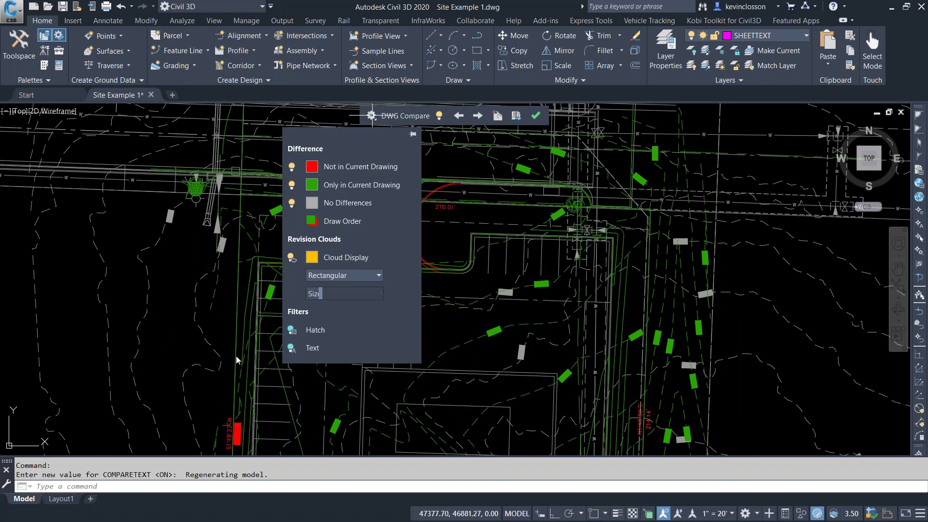
scroll(324, 257, down, 6)
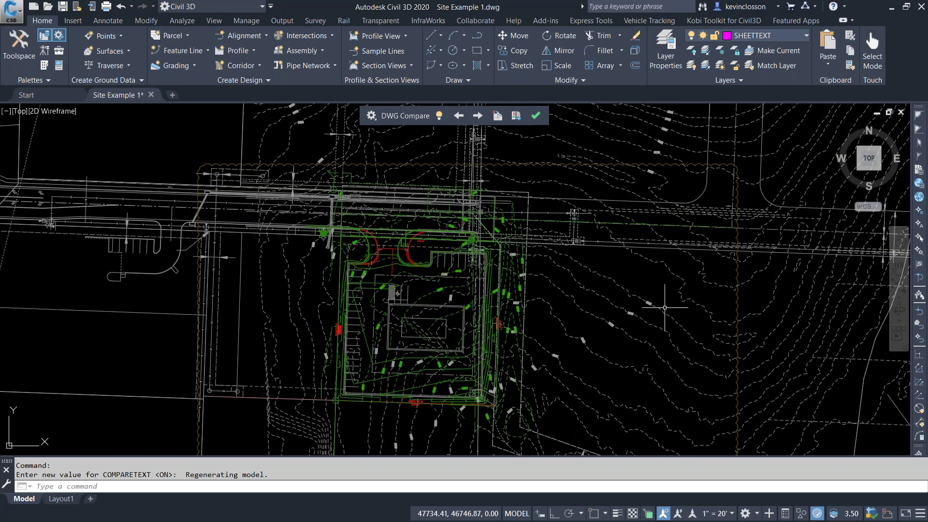
mouse_move(546, 283)
middle_down()
mouse_move(718, 277)
mouse_move(507, 285)
middle_up()
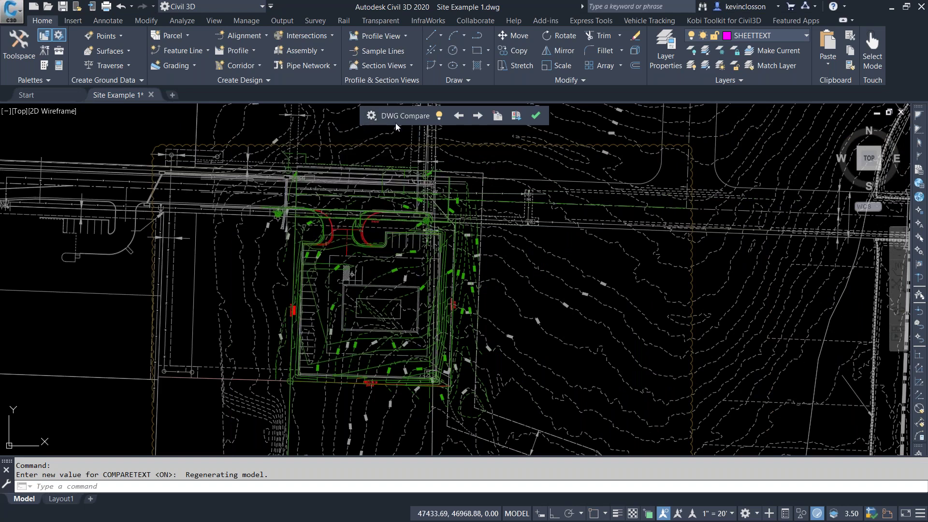
Toggle the Hatch filter off and back on, leaving hatches out of the comparison
mouse_move(371, 115)
click(293, 330)
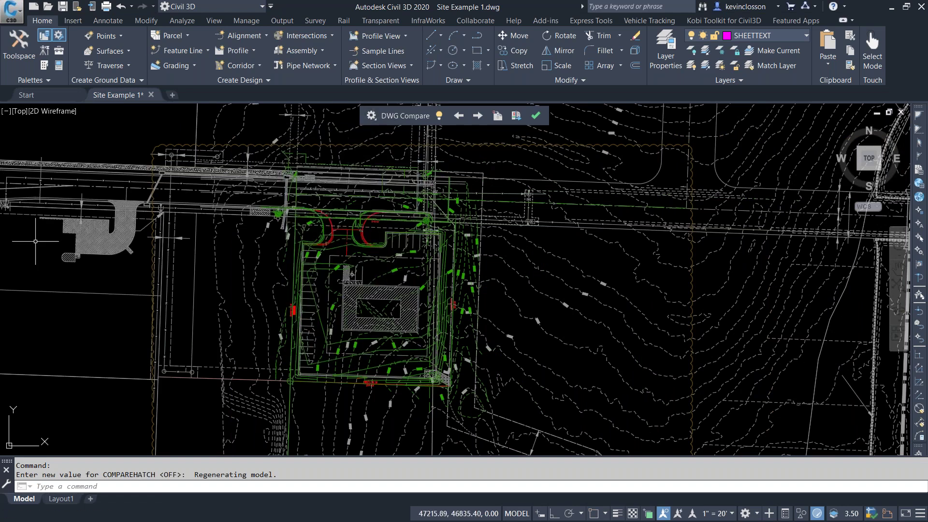
mouse_move(372, 119)
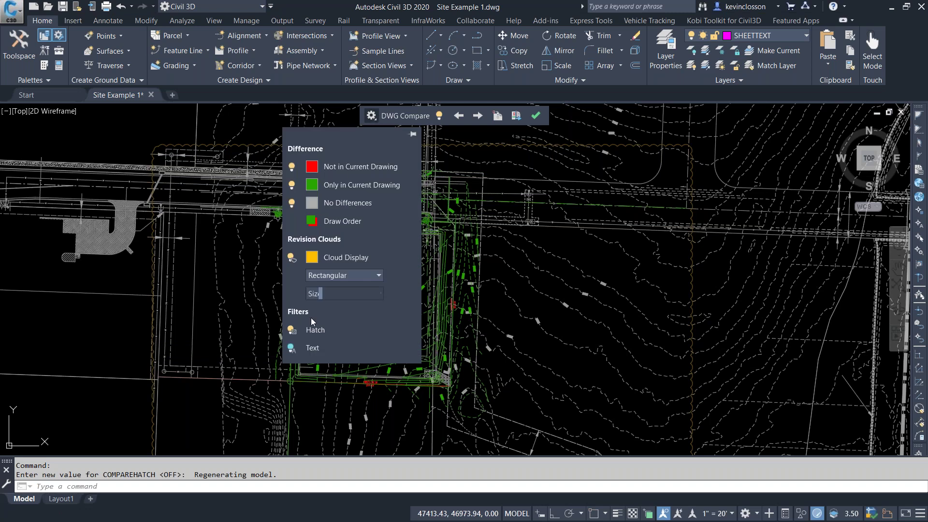
click(310, 339)
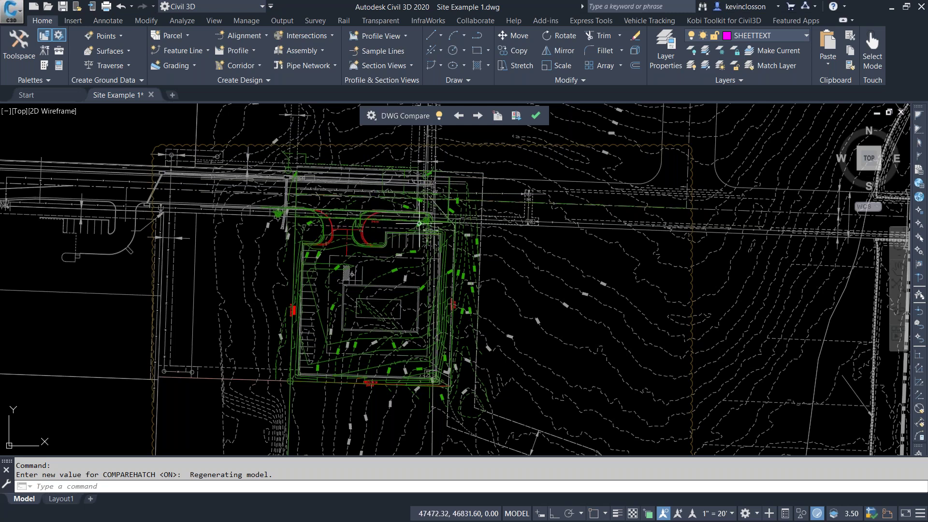
mouse_move(419, 222)
middle_down()
mouse_move(470, 304)
mouse_move(455, 238)
middle_up()
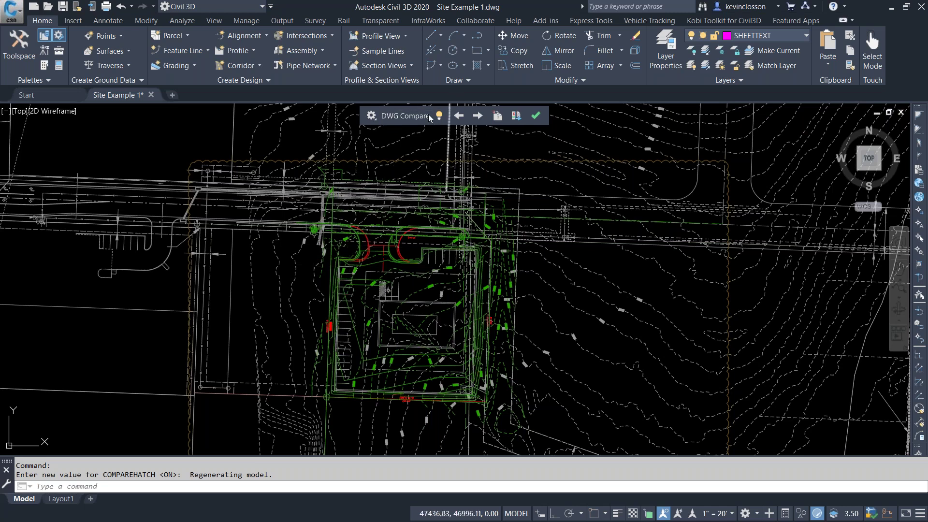
click(372, 116)
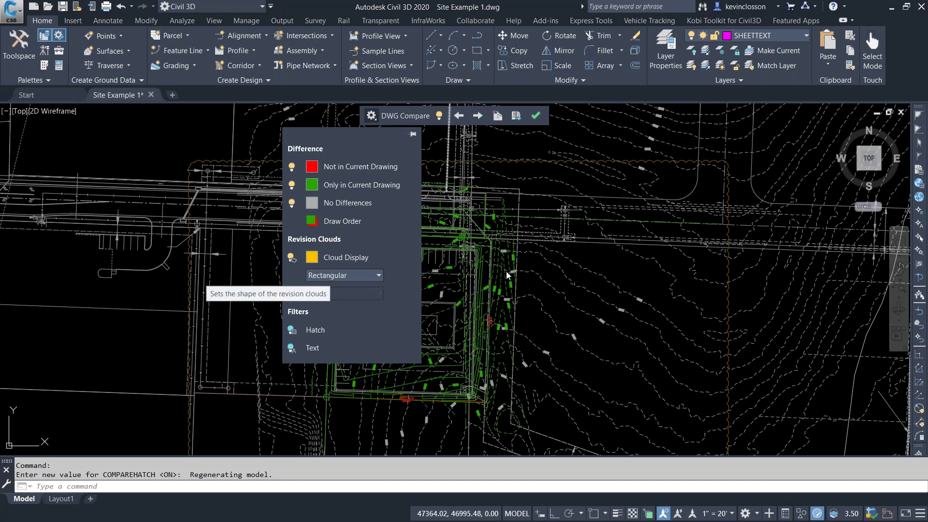
scroll(338, 264, up, 5)
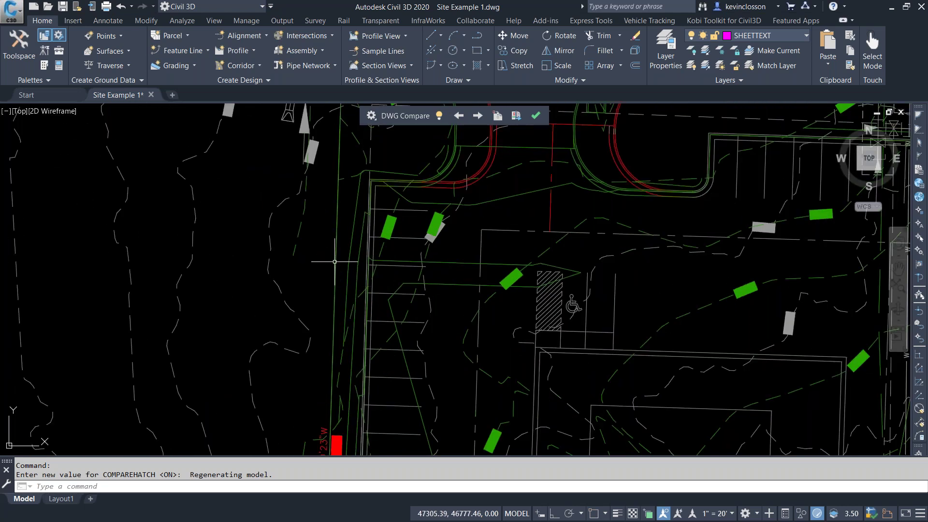
middle_drag(335, 261, 250, 375)
scroll(315, 259, up, 1)
scroll(318, 250, down, 1)
scroll(318, 250, down, 2)
middle_drag(271, 449, 253, 283)
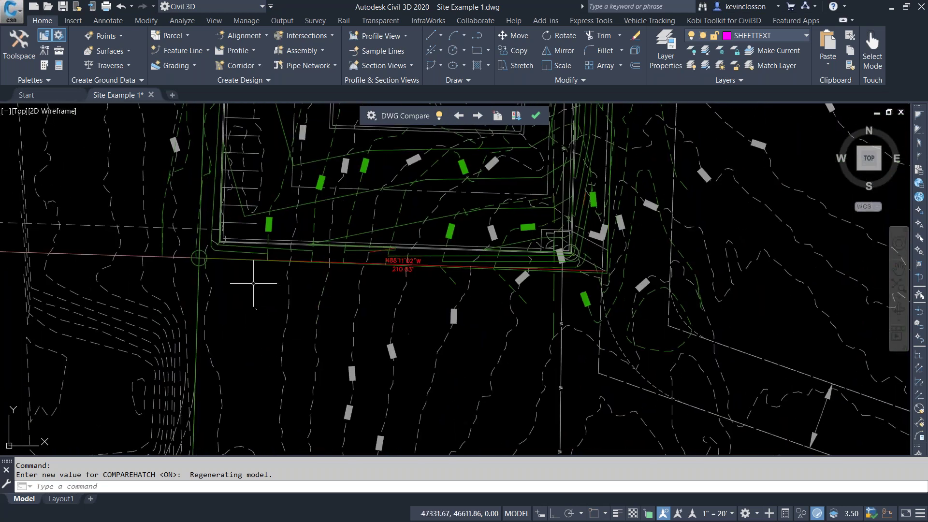
scroll(290, 254, down, 4)
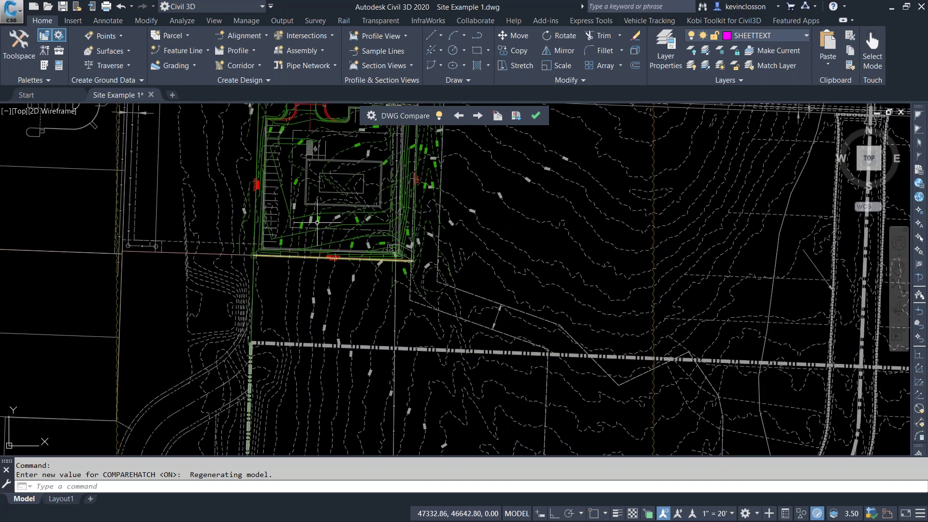
scroll(317, 222, down, 5)
scroll(291, 219, up, 5)
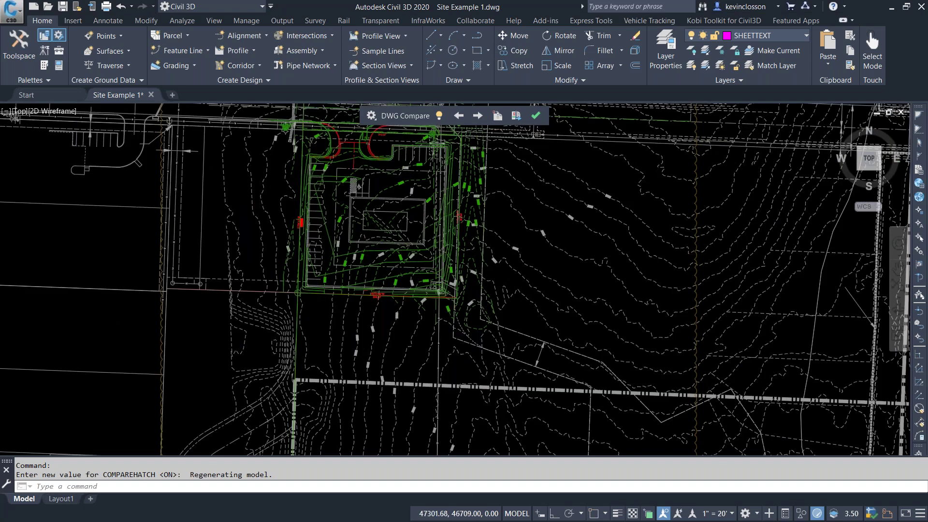
scroll(302, 259, up, 5)
mouse_move(388, 265)
middle_down()
mouse_move(422, 347)
mouse_move(544, 384)
middle_up()
scroll(494, 302, down, 2)
scroll(493, 301, down, 2)
scroll(331, 211, down, 3)
scroll(332, 211, up, 2)
mouse_move(484, 338)
middle_down()
mouse_move(537, 365)
mouse_move(270, 321)
middle_up()
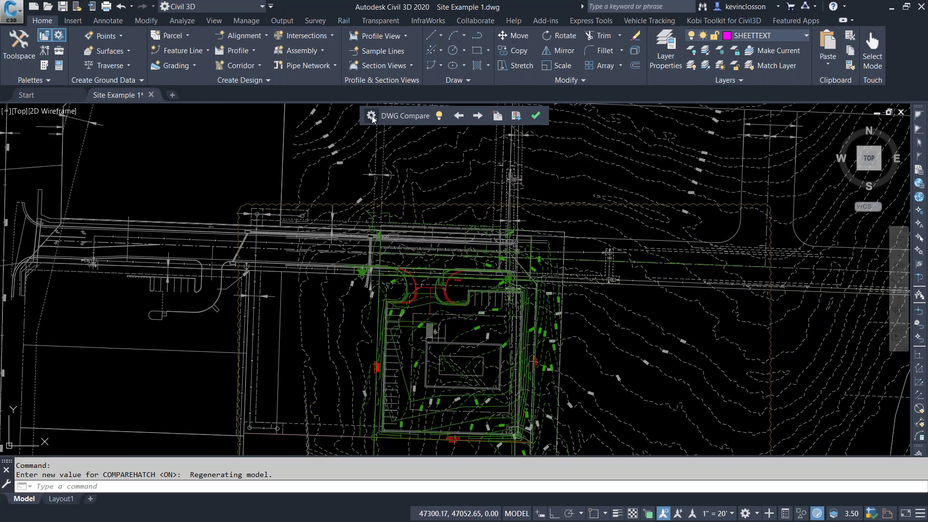
Turn on Cloud Display in the DWG Compare settings
click(371, 116)
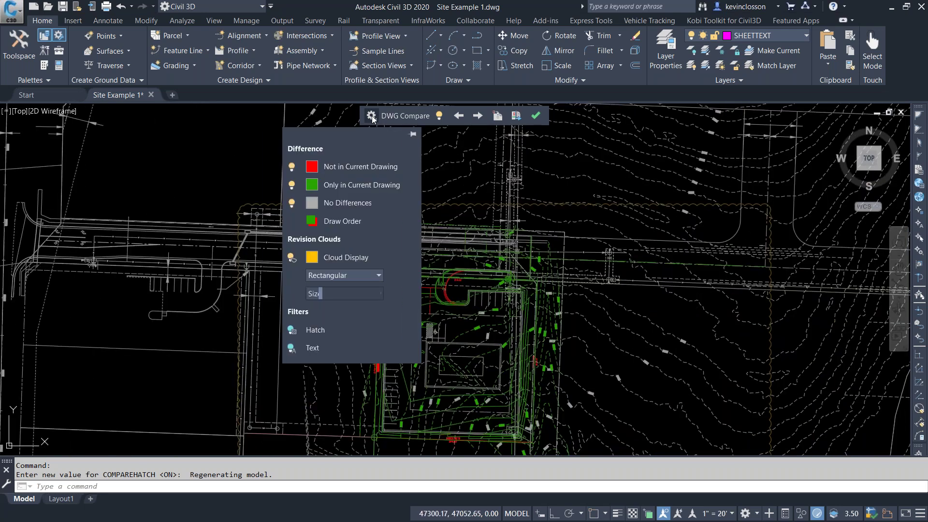
click(292, 258)
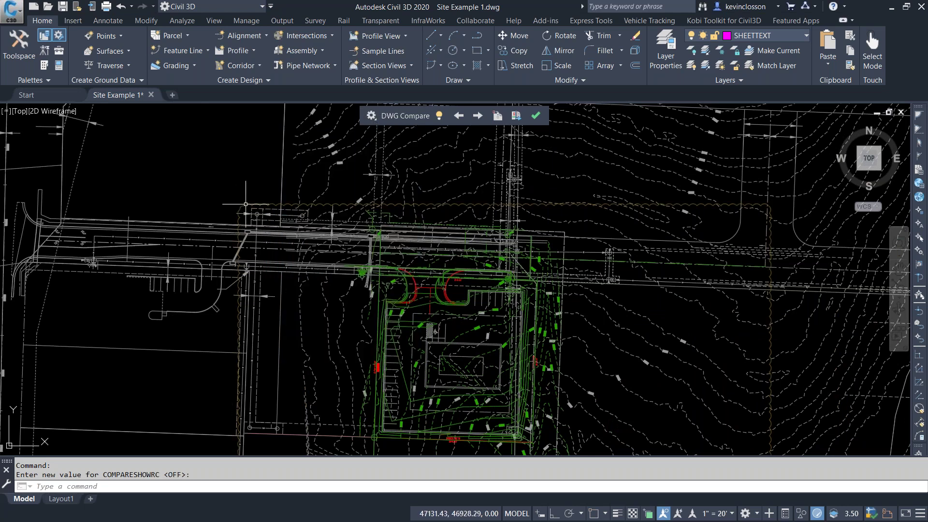
scroll(232, 208, up, 5)
scroll(245, 197, up, 3)
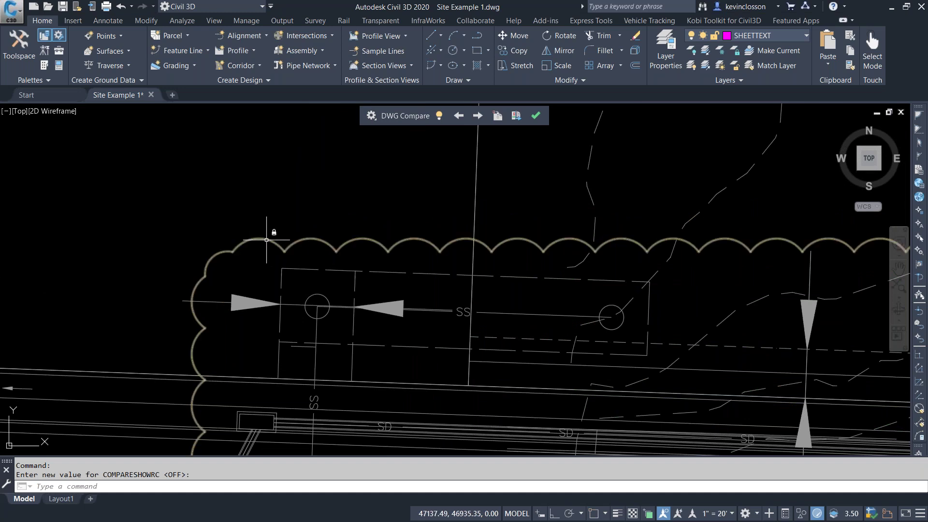
scroll(285, 189, down, 2)
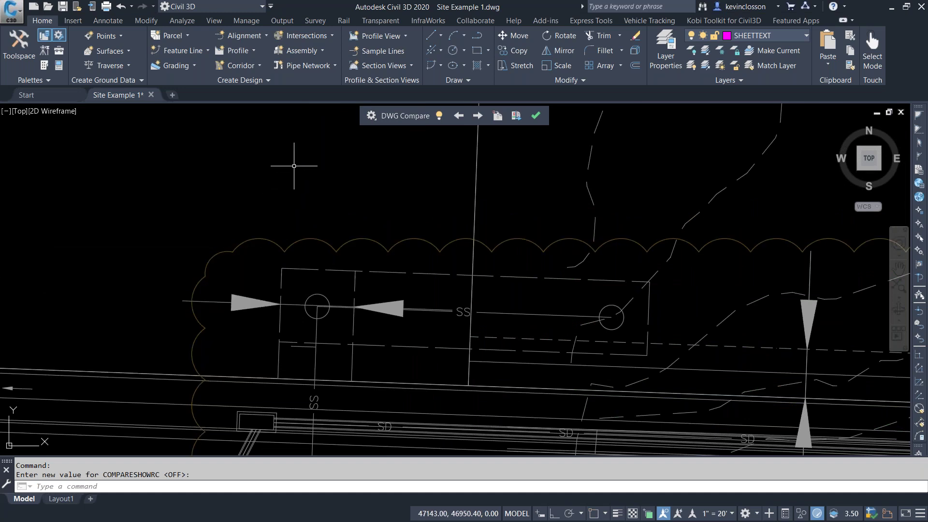
scroll(305, 162, down, 4)
scroll(251, 155, down, 2)
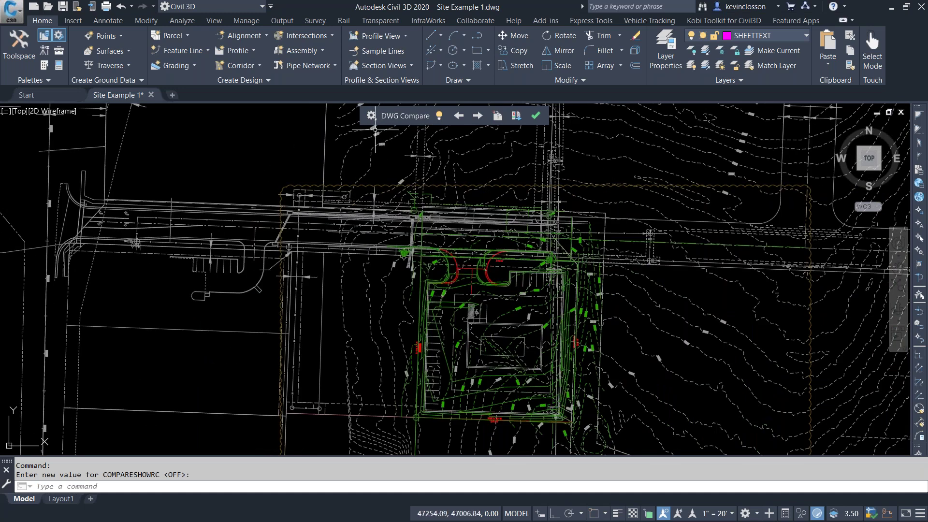
Change the revision cloud shape to Polygonal and dismiss the settings panel
mouse_move(372, 120)
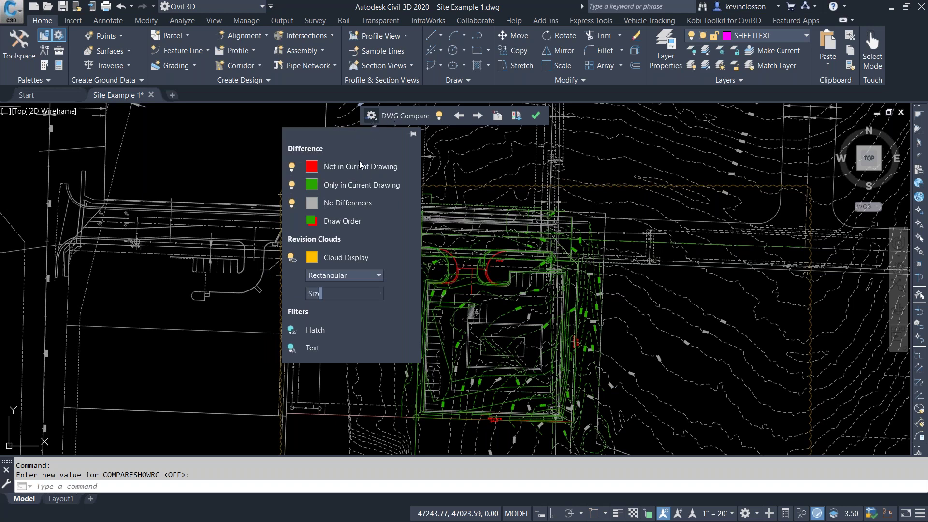
click(379, 276)
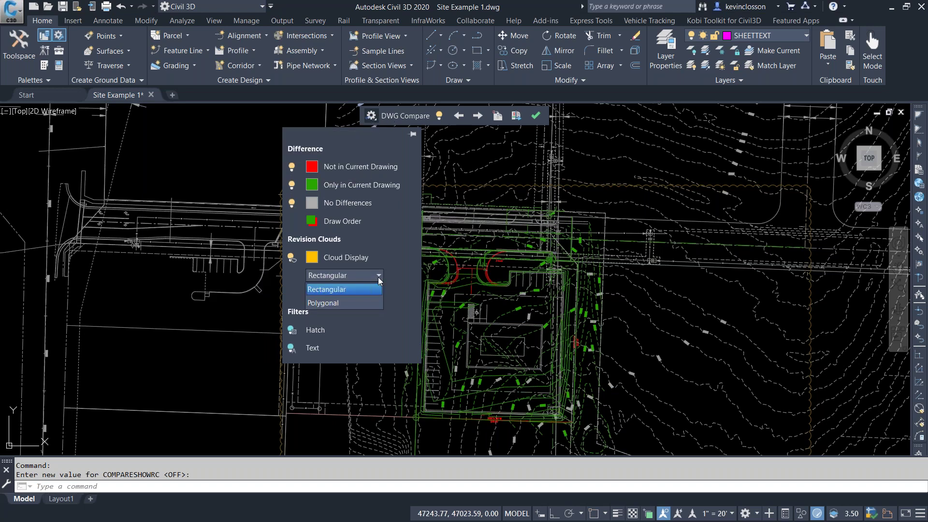
click(343, 303)
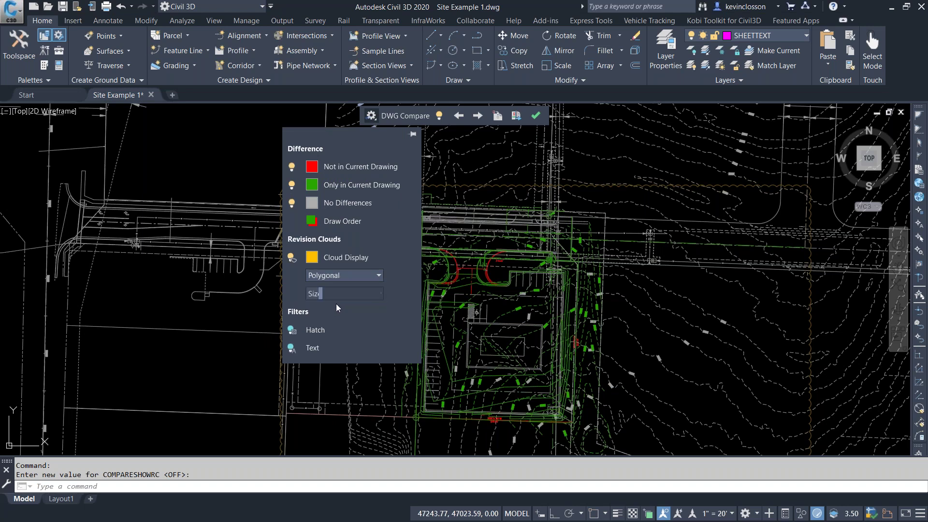
mouse_move(332, 295)
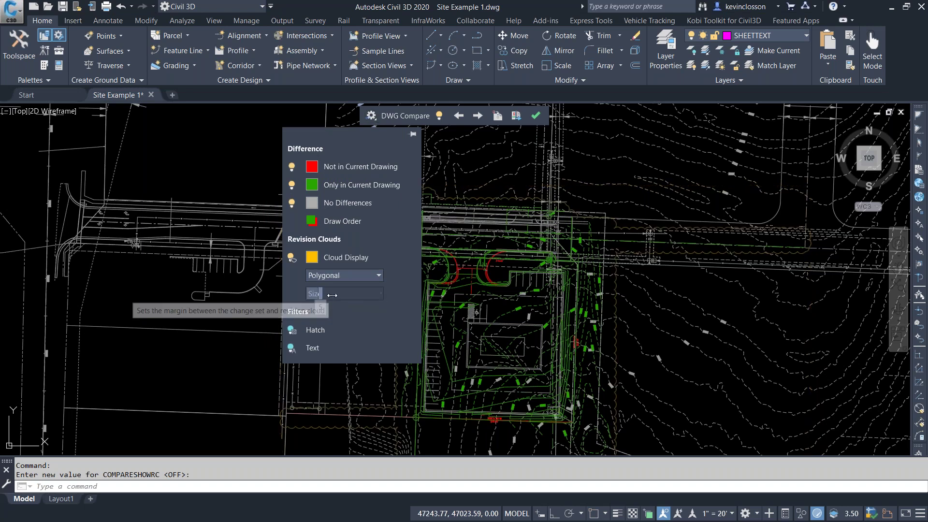
click(244, 173)
click(352, 193)
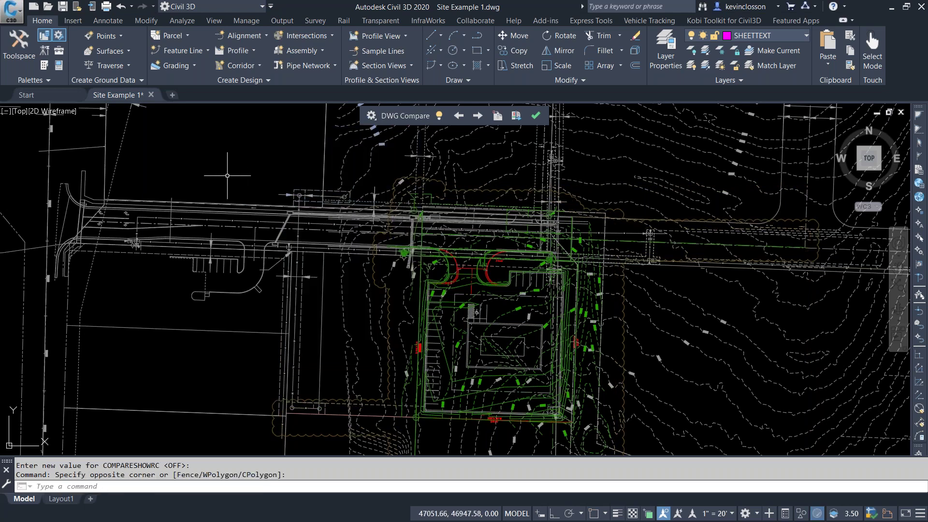
Pan and zoom along the road to inspect the revision clouds
scroll(434, 184, up, 3)
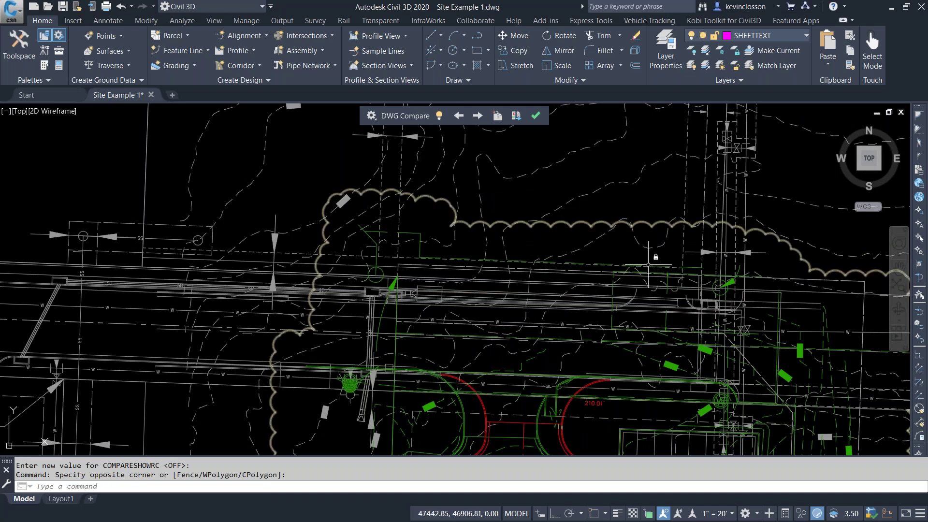
middle_drag(850, 344, 607, 254)
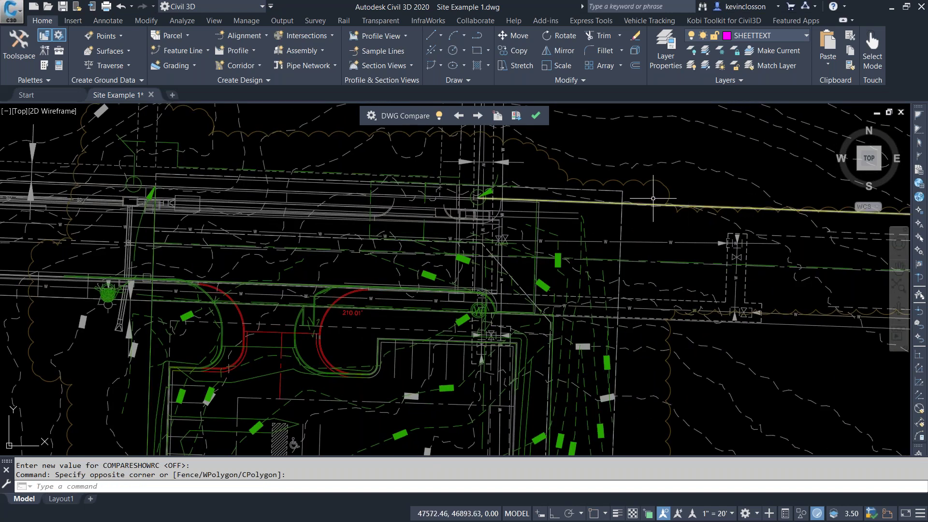
scroll(619, 225, down, 4)
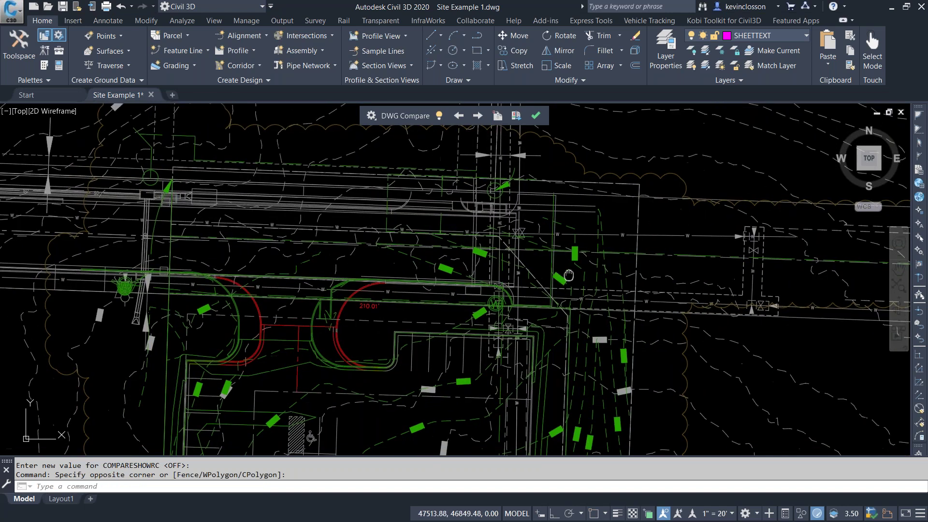
scroll(650, 237, down, 2)
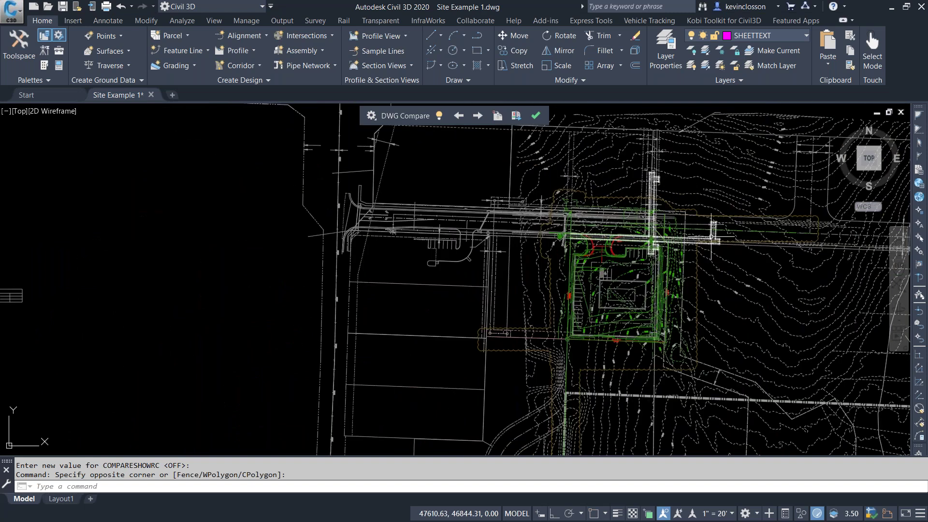
Stretch the lone rectangle's bottom-line right endpoint down and right into a diagonal
middle_drag(51, 242, 390, 301)
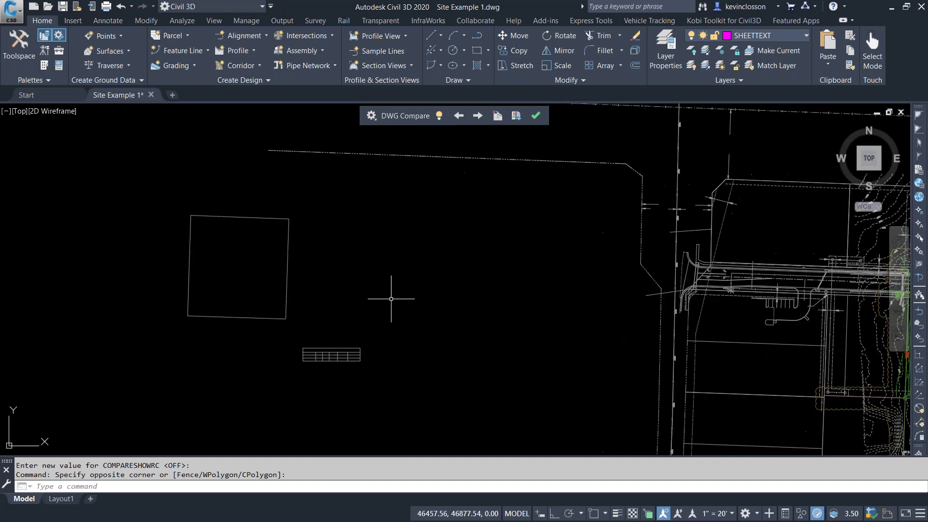
mouse_move(276, 295)
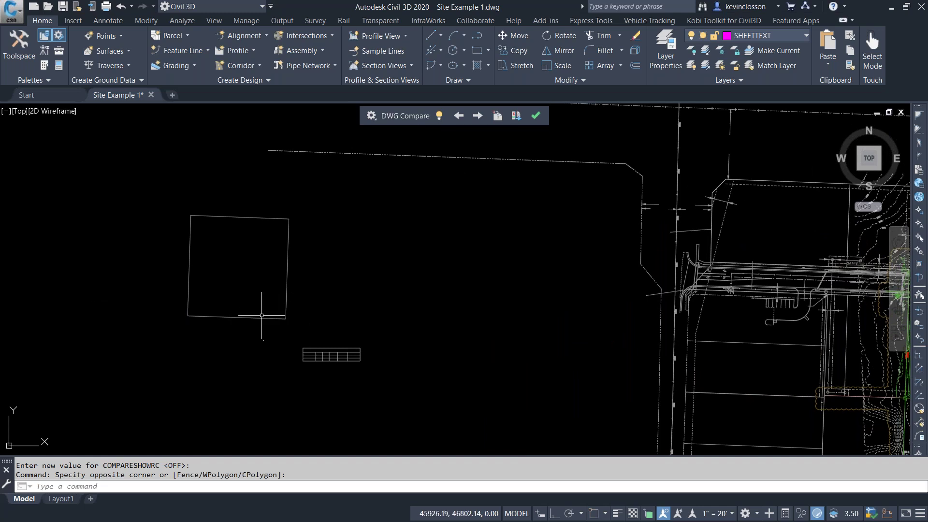
click(261, 319)
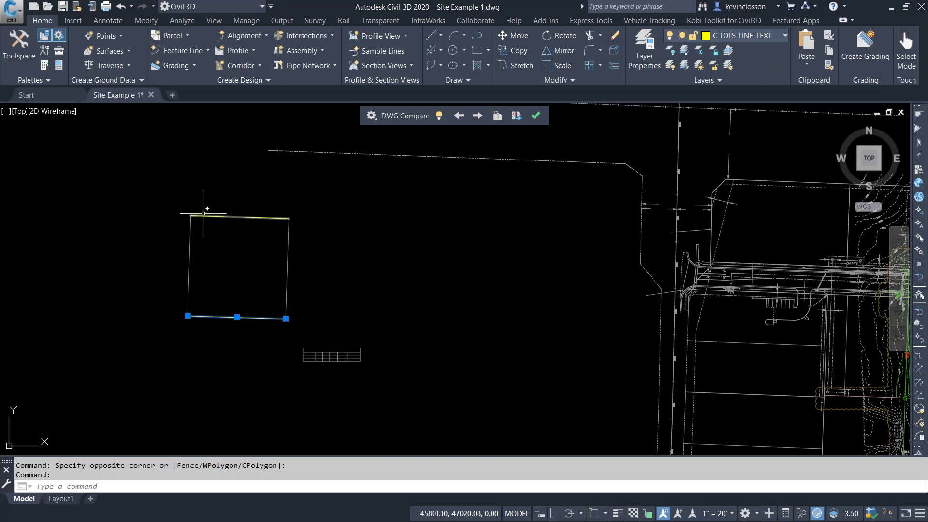
mouse_move(260, 304)
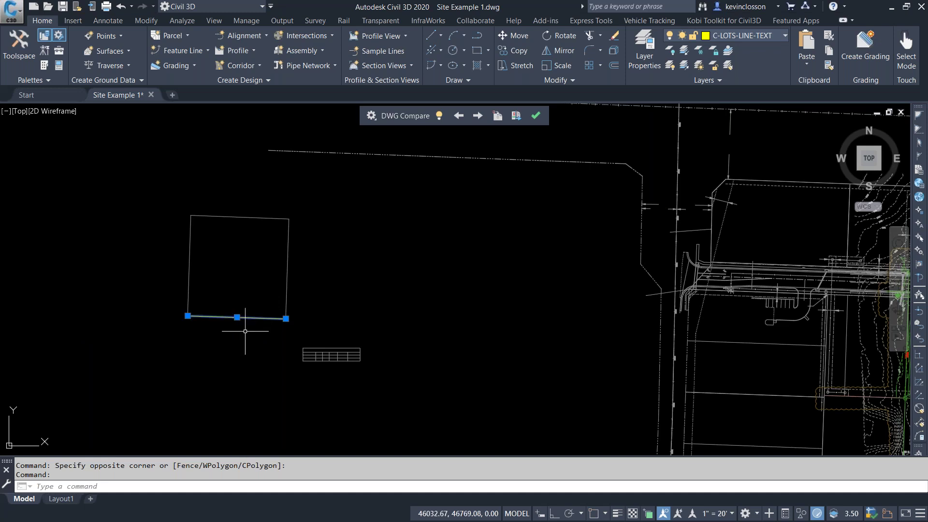
click(286, 319)
click(283, 369)
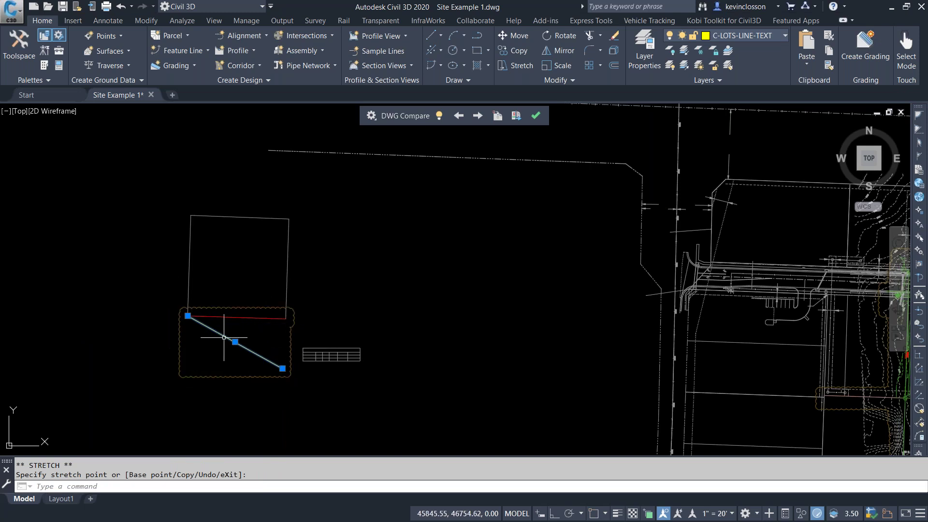
mouse_move(224, 337)
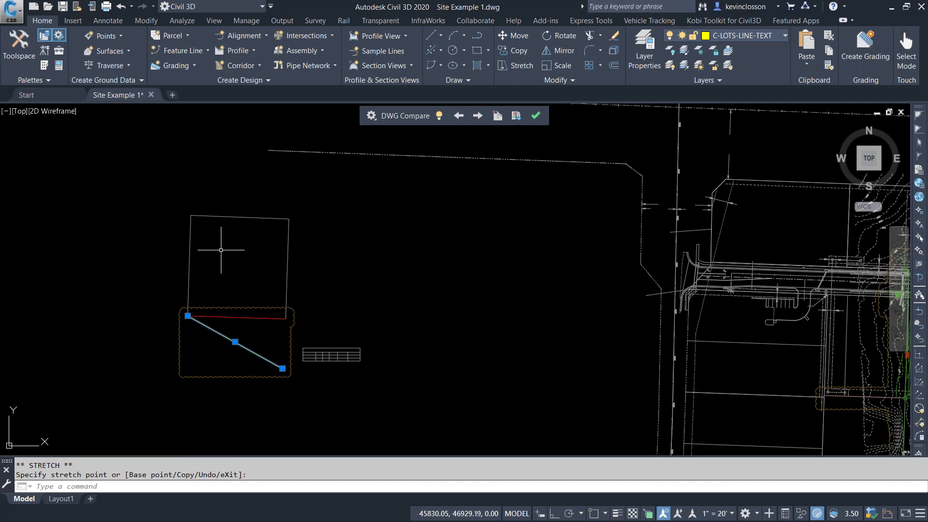
Exit DWG Compare and close Site Example 1 without saving changes
click(538, 116)
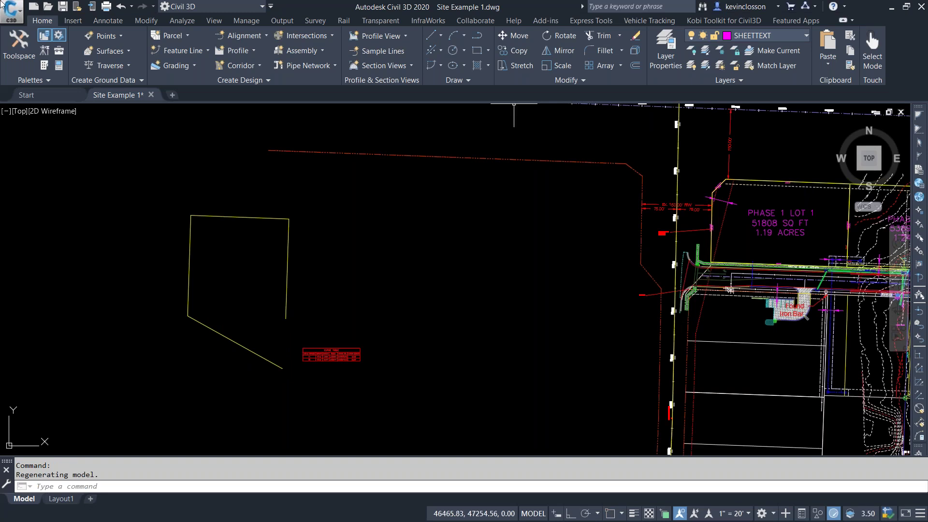
click(151, 94)
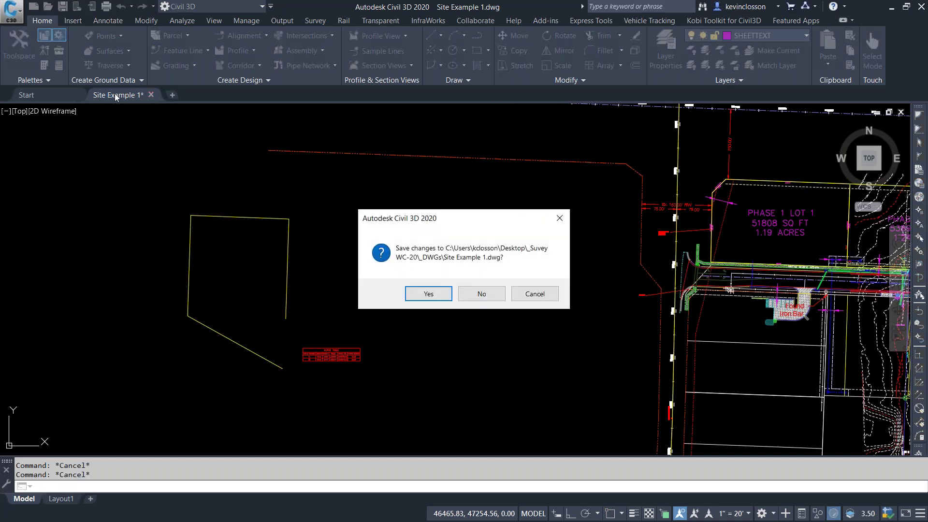
click(489, 295)
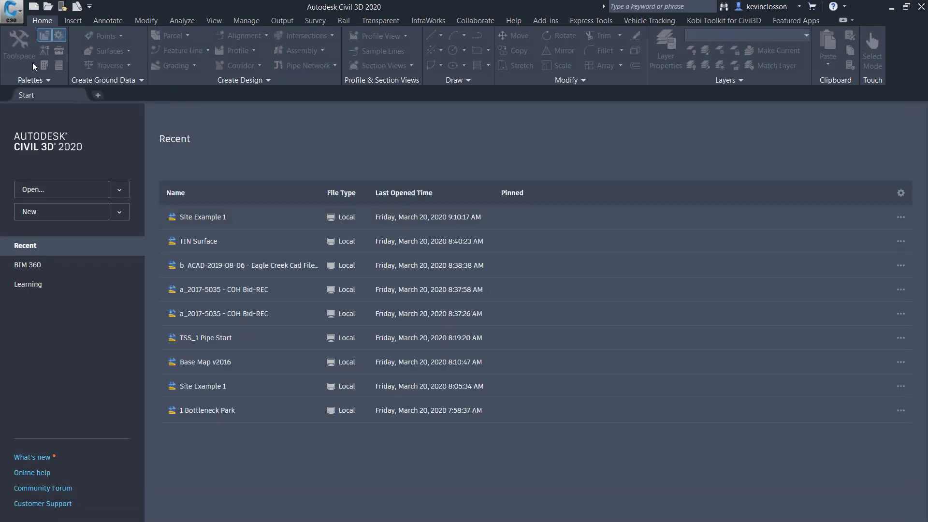
Open and then close the application menu's recent documents list
click(12, 12)
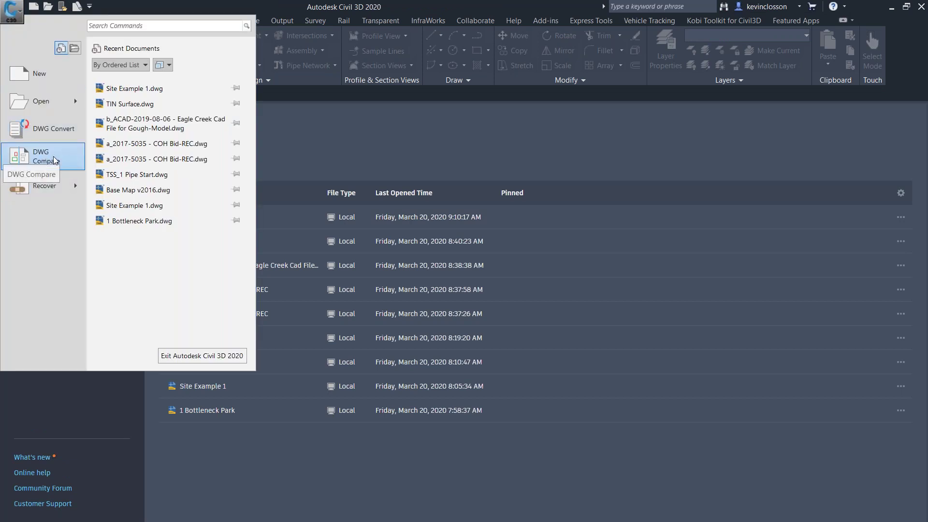
click(21, 21)
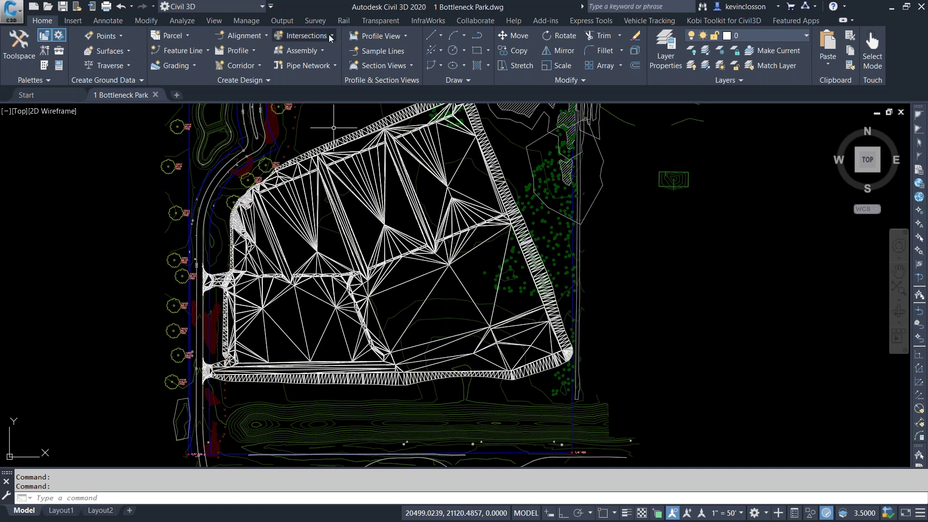
click(208, 8)
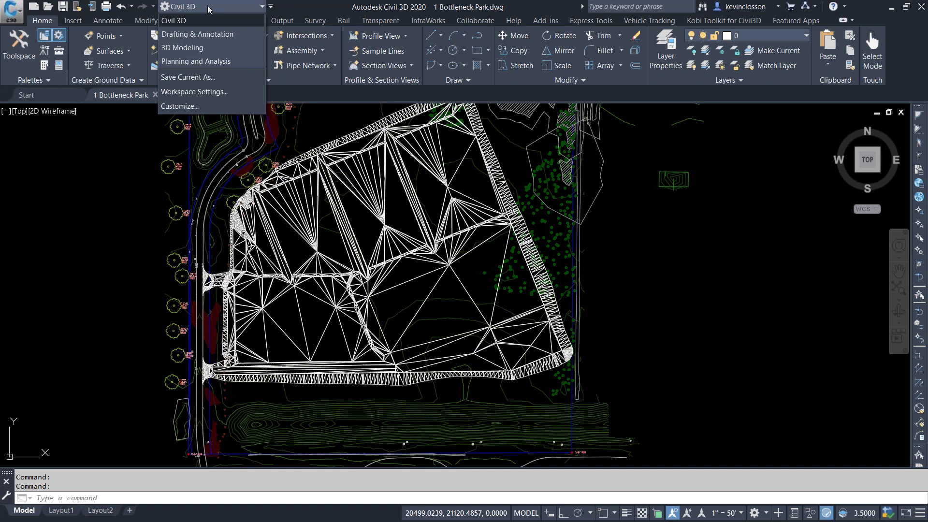
click(308, 6)
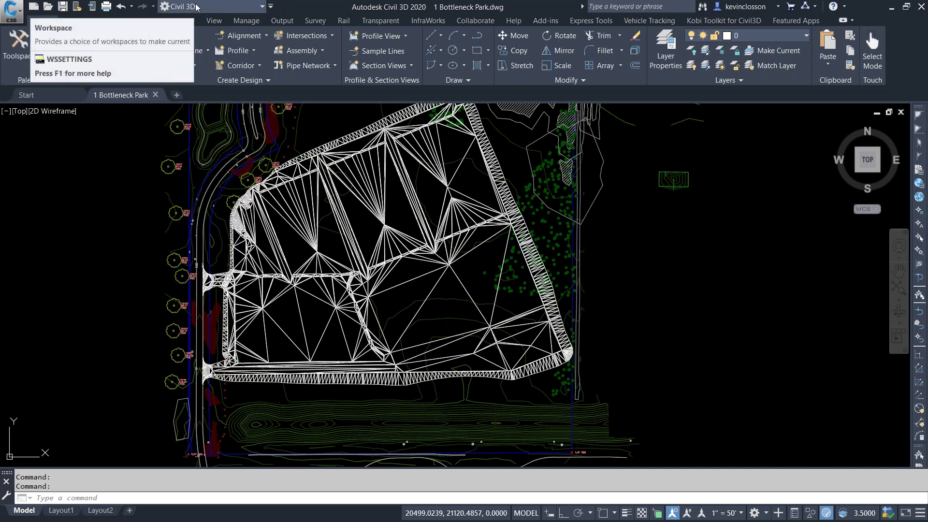
click(766, 515)
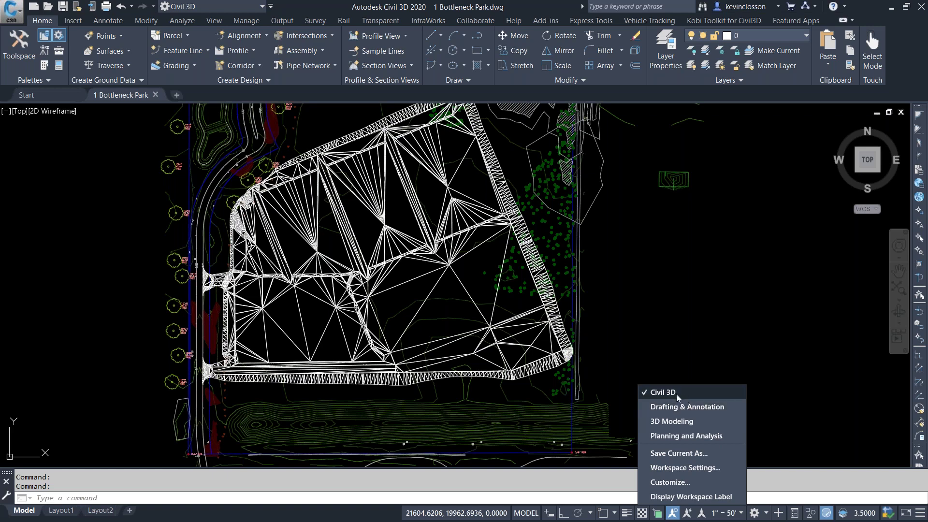
click(314, 10)
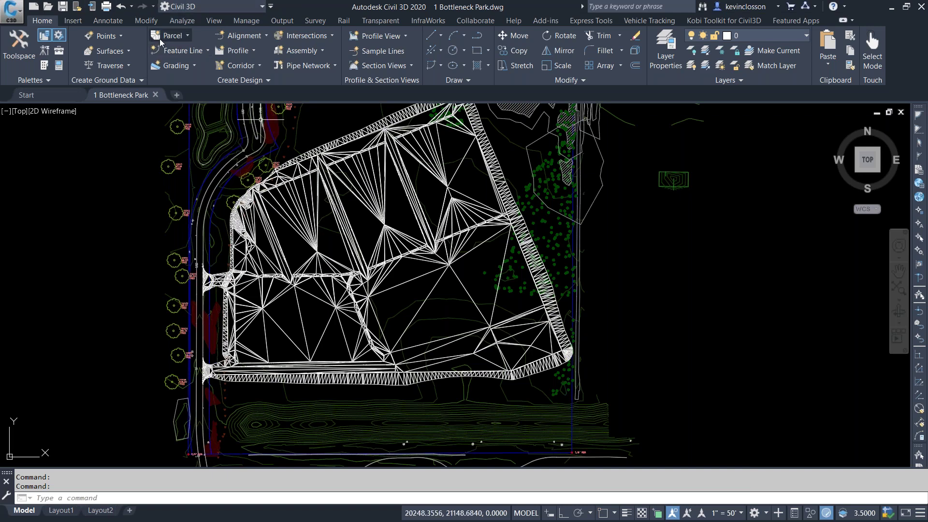
Replace the QAT workspace switcher with the layer control, then select tree point 10013 (V-NODE-TREE)
right_click(187, 5)
click(226, 12)
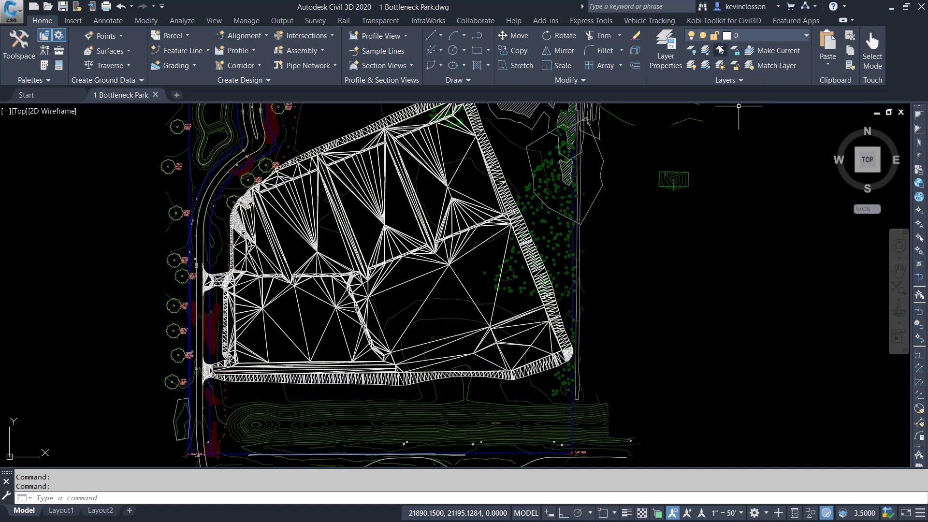
right_click(737, 36)
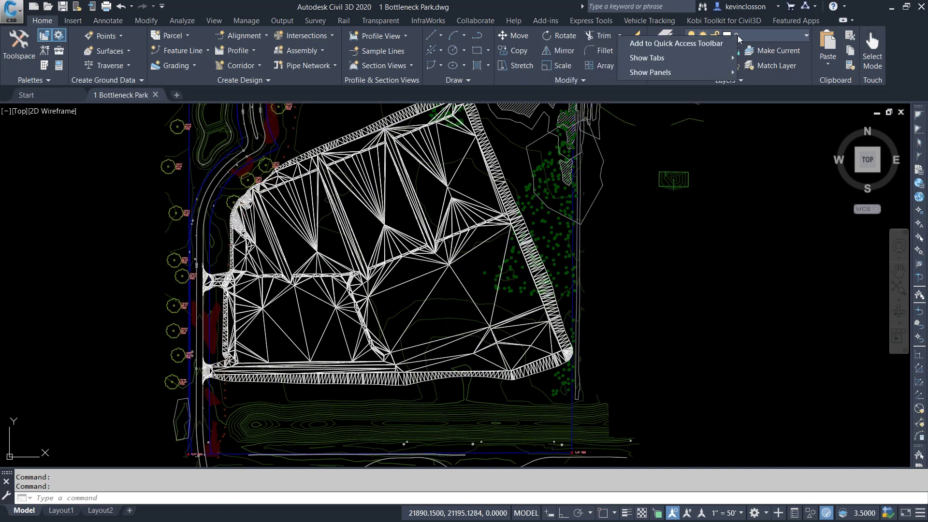
click(718, 43)
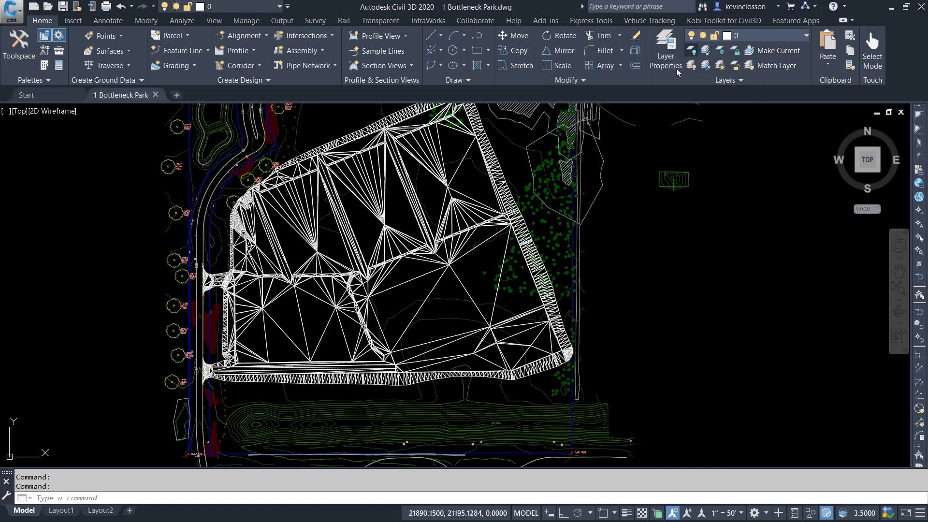
mouse_move(288, 302)
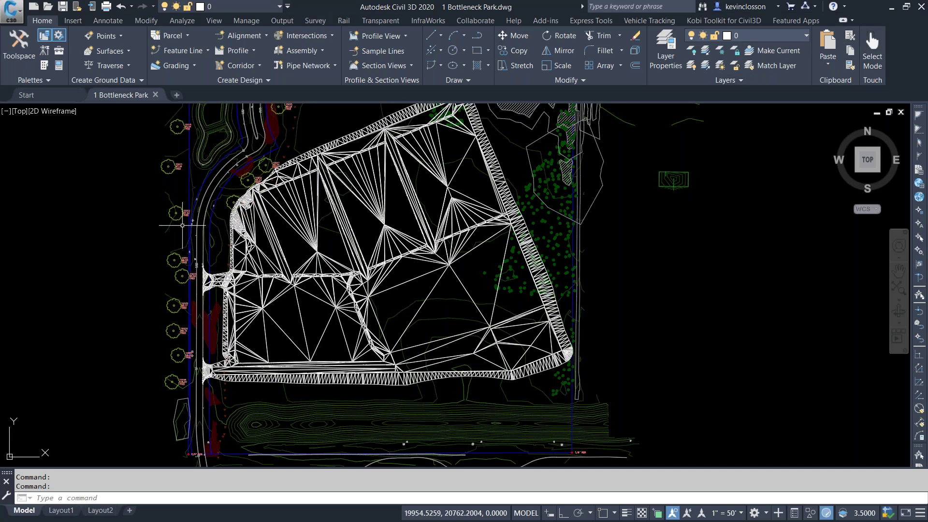
click(168, 166)
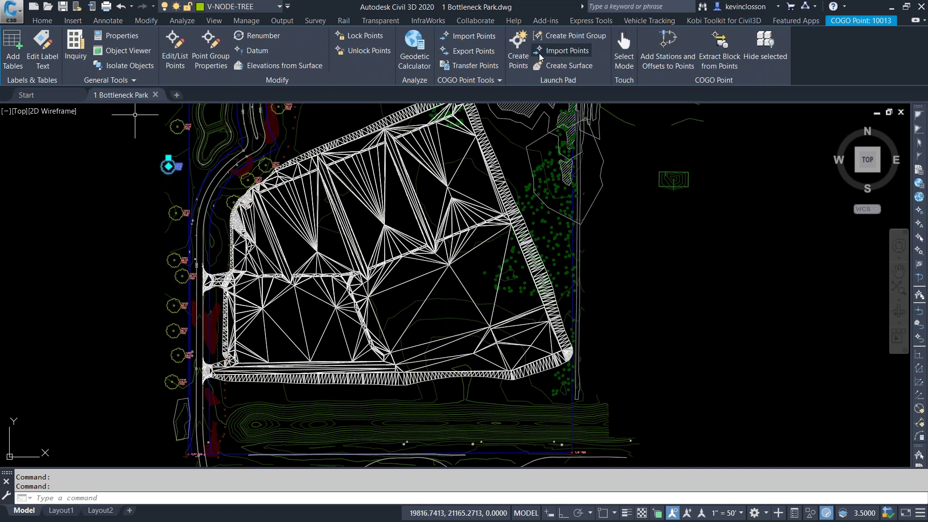
Deselect the tree point with Esc so the Home ribbon tools return
click(42, 20)
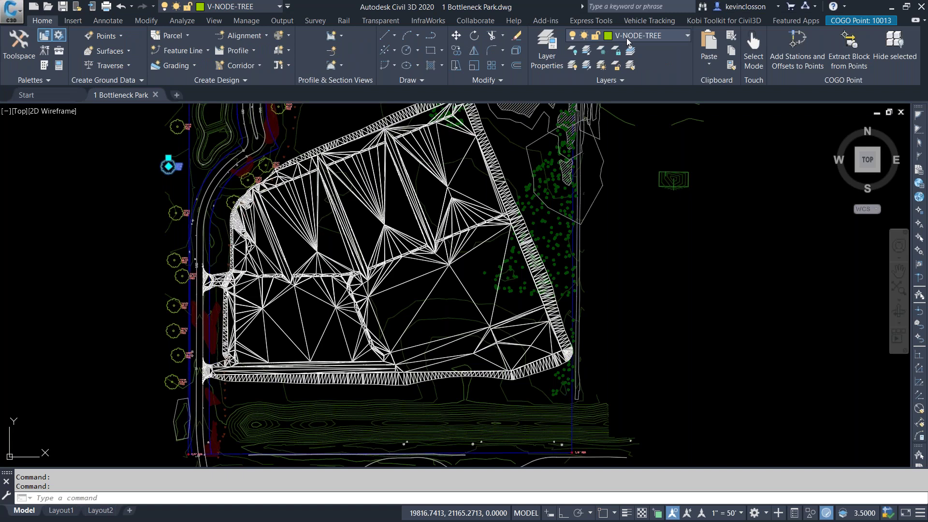
click(856, 22)
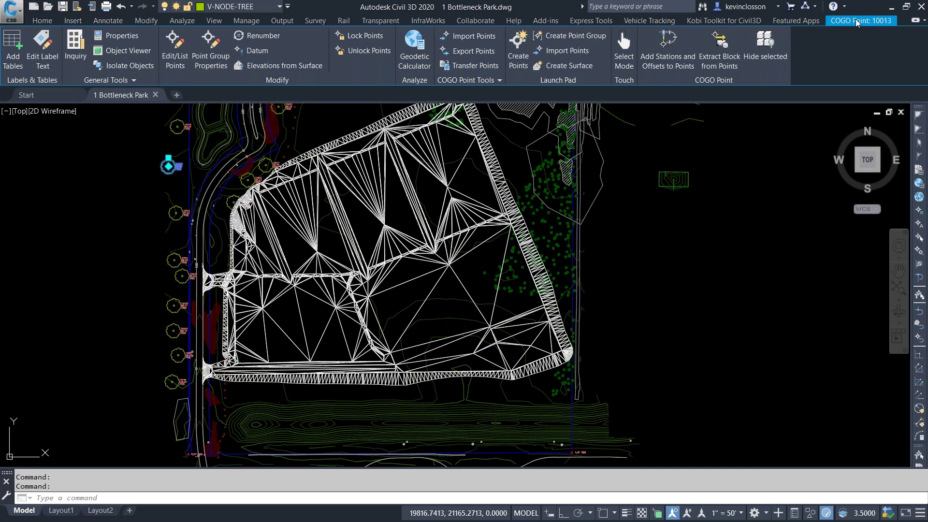
key(Escape)
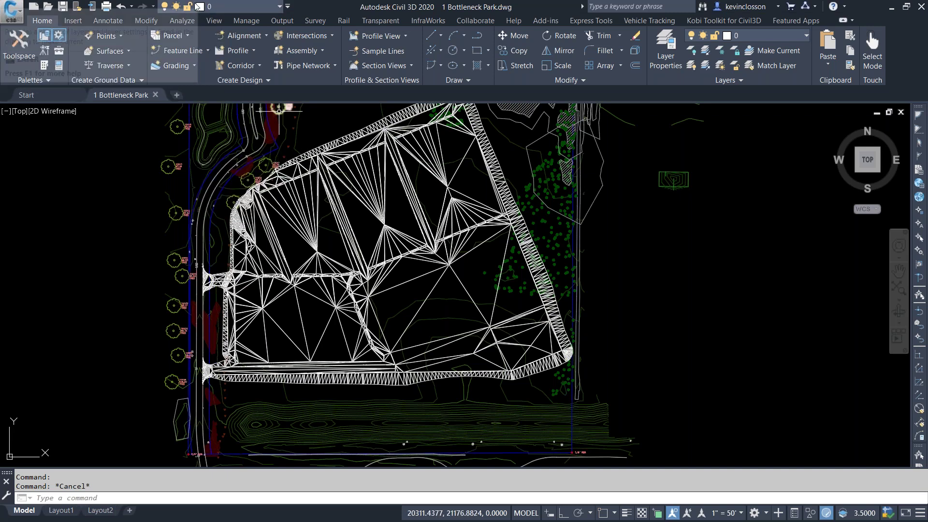
Add Line and Arc Information from the Analyze tab's Inquiry panel to the quick access toolbar
middle_drag(201, 131, 227, 191)
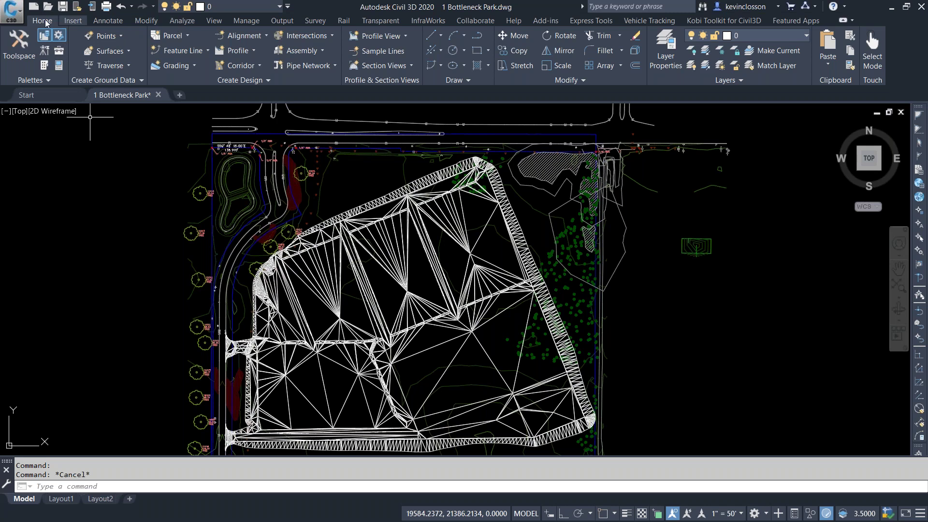
click(189, 23)
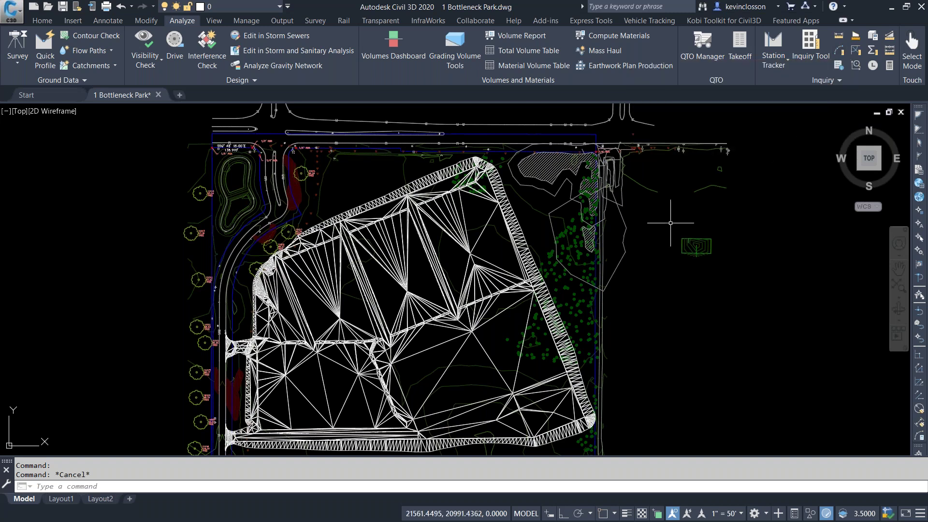
right_click(838, 53)
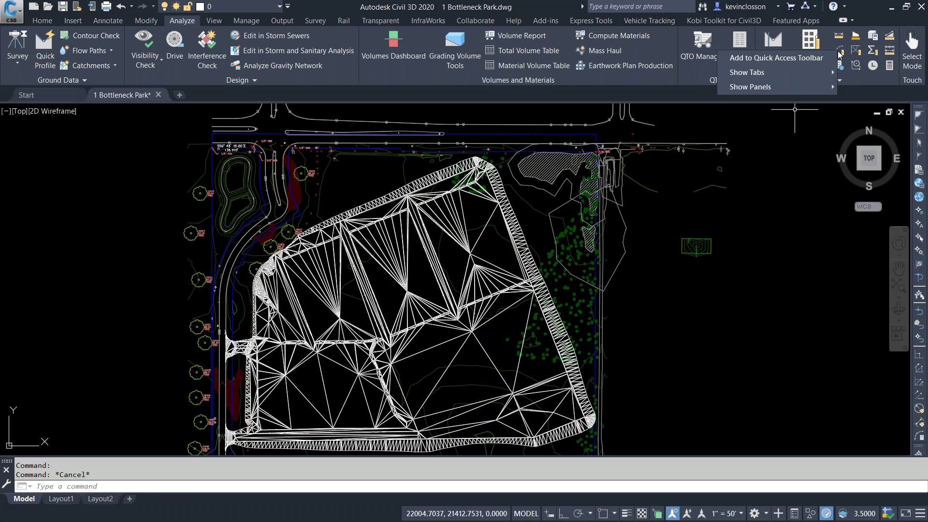
click(822, 58)
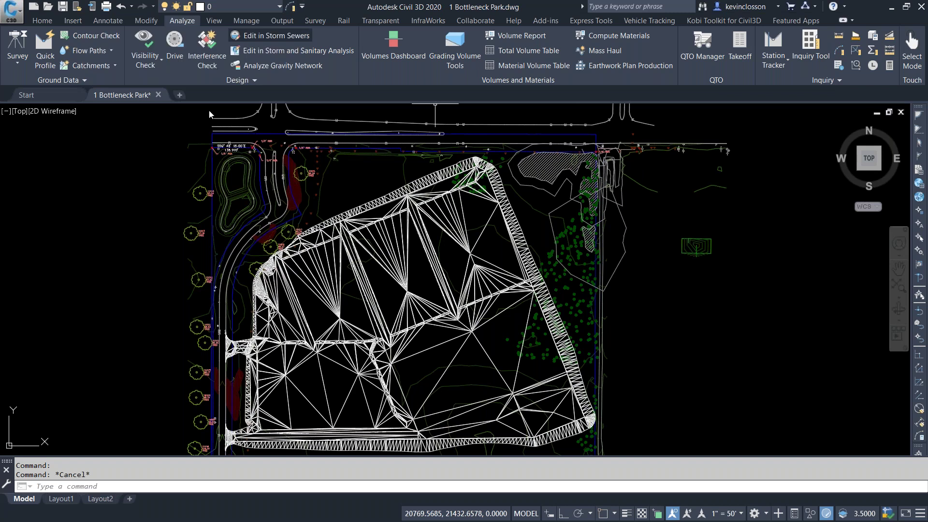
click(50, 21)
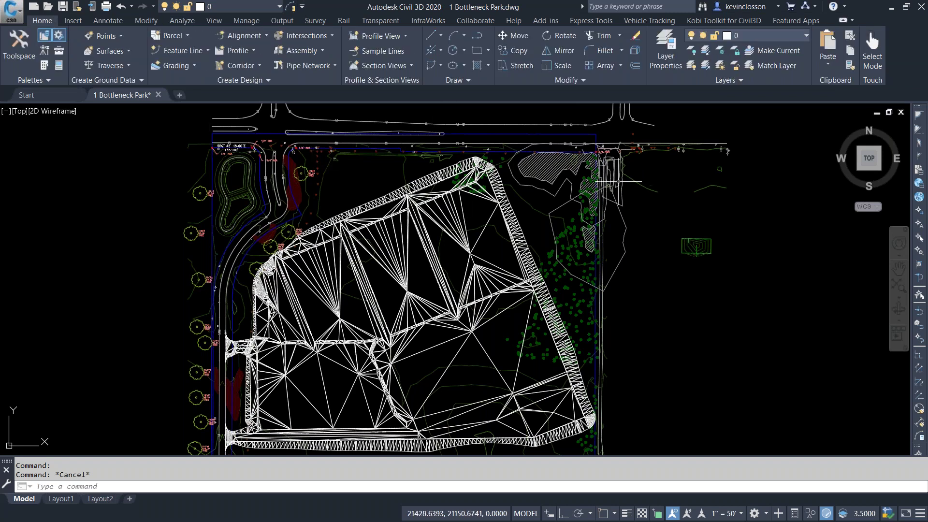
Run the new CGLIST button on the top boundary line: 35.49' at S89° 54' 14"E
click(290, 7)
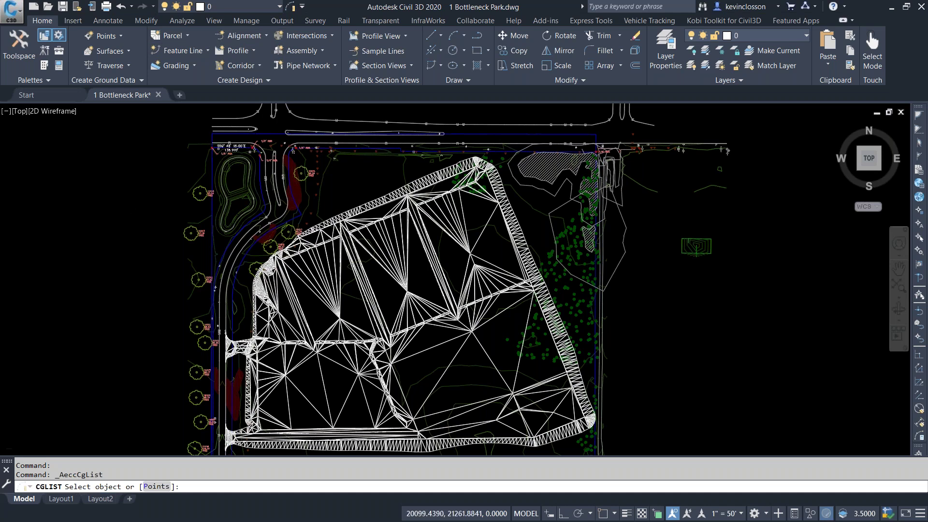
scroll(243, 153, up, 4)
click(258, 143)
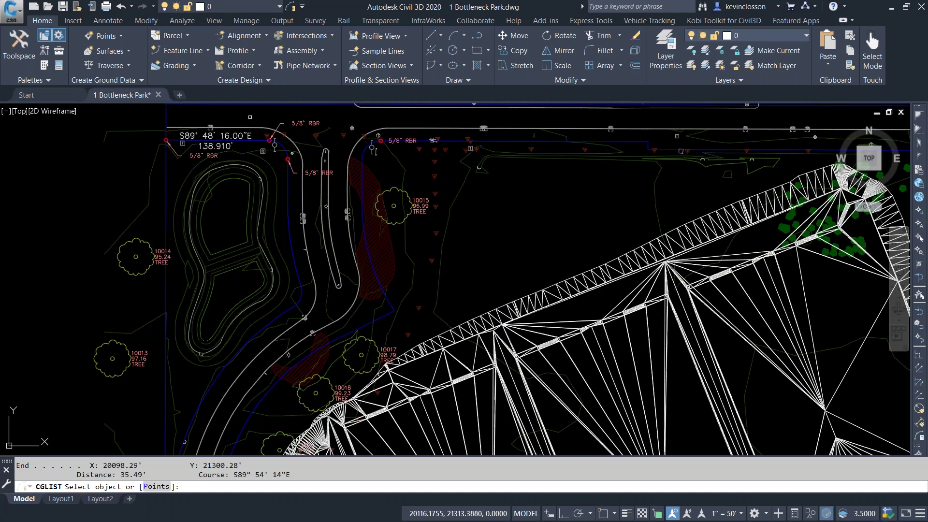
mouse_move(533, 218)
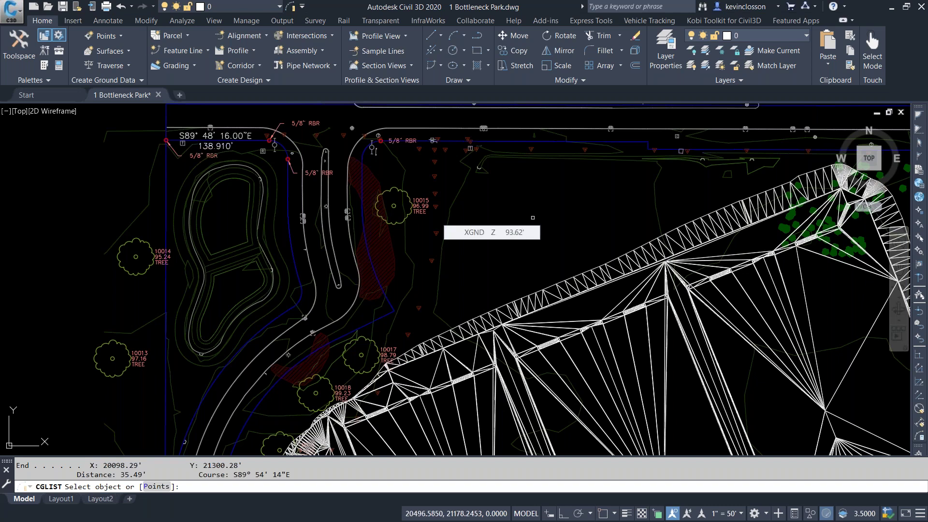
key(Escape)
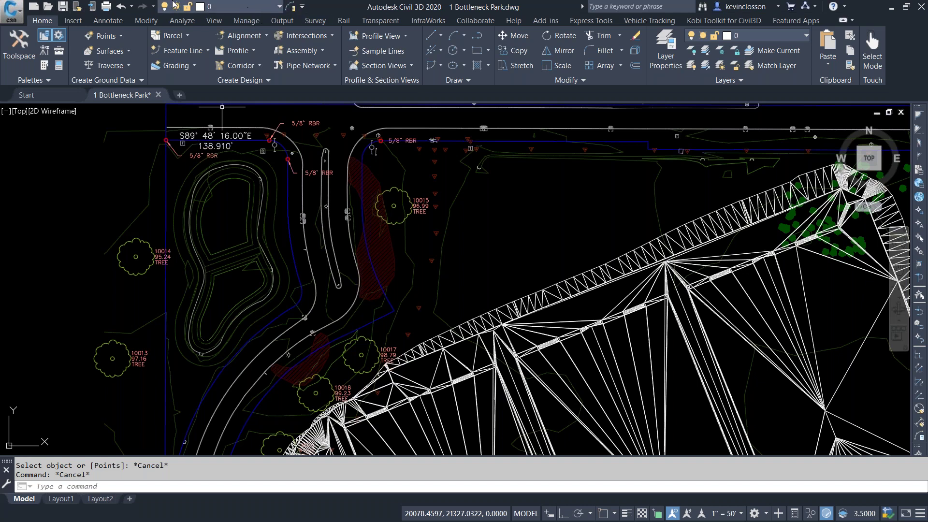
Check the new toolbar icon's options, then choose Workspace Settings from the status-bar workspace gear
right_click(292, 9)
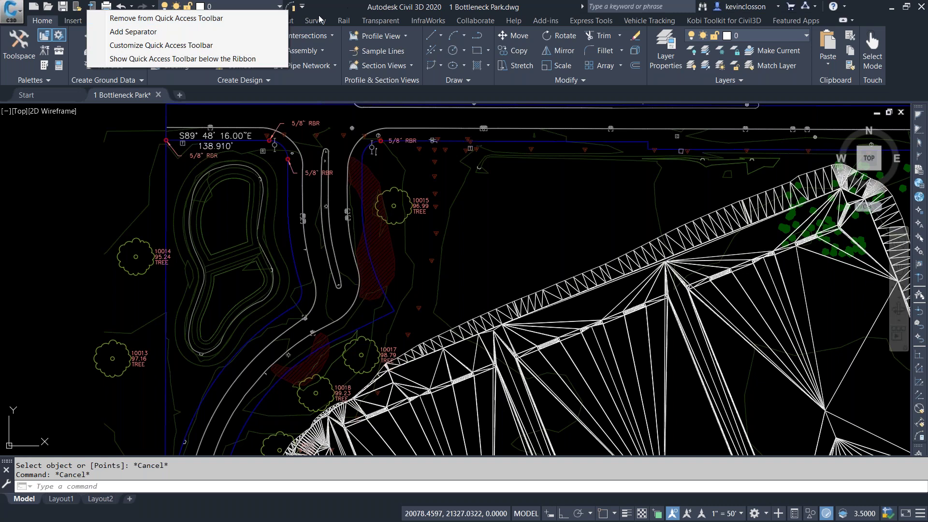
key(Escape)
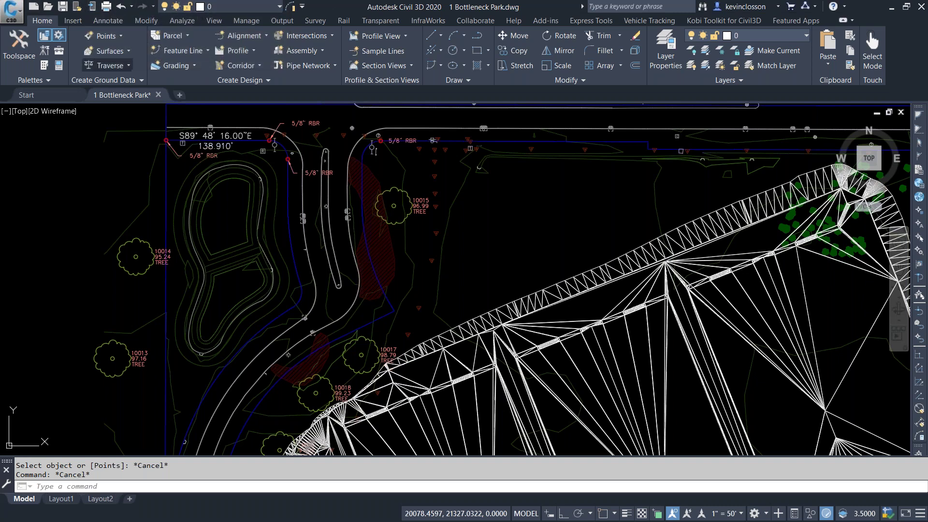
click(765, 516)
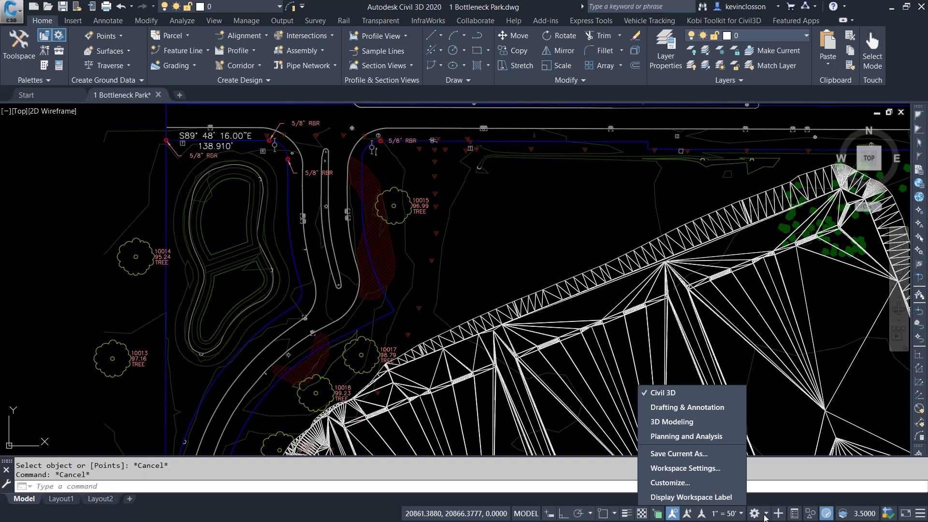
click(710, 469)
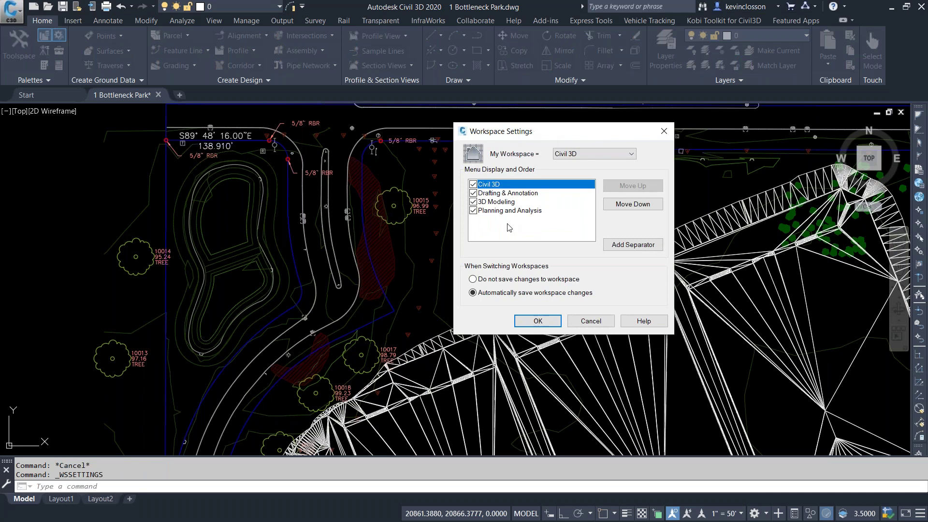
Leave Workspace Settings on 'Automatically save workspace changes' and confirm with OK
click(473, 280)
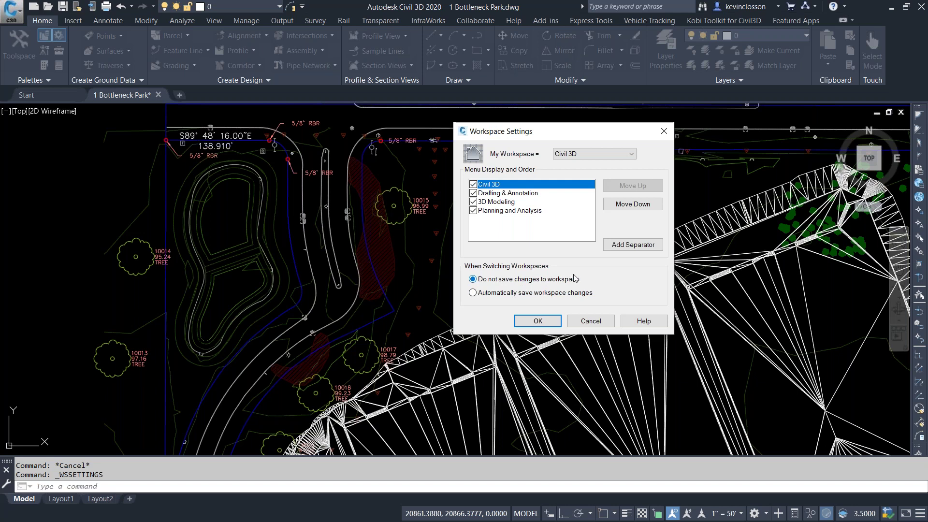
click(473, 293)
click(538, 321)
mouse_move(199, 238)
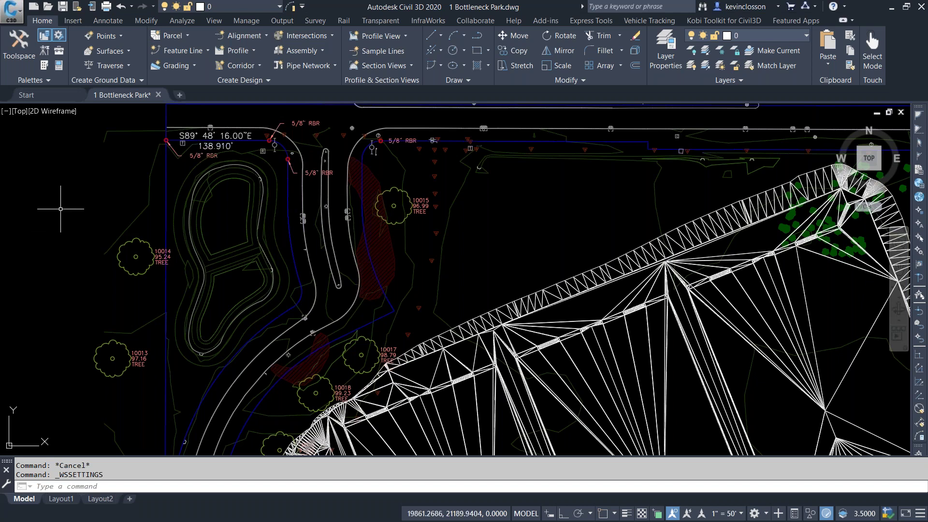
Open the Toolspace Prospector from the Home tab's Palettes panel
click(18, 45)
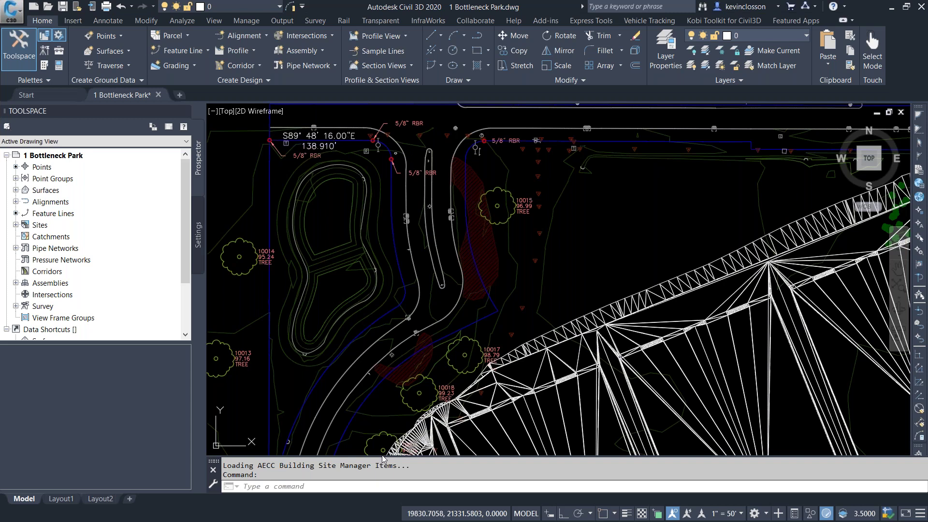
middle_drag(646, 202, 666, 198)
middle_drag(463, 170, 451, 204)
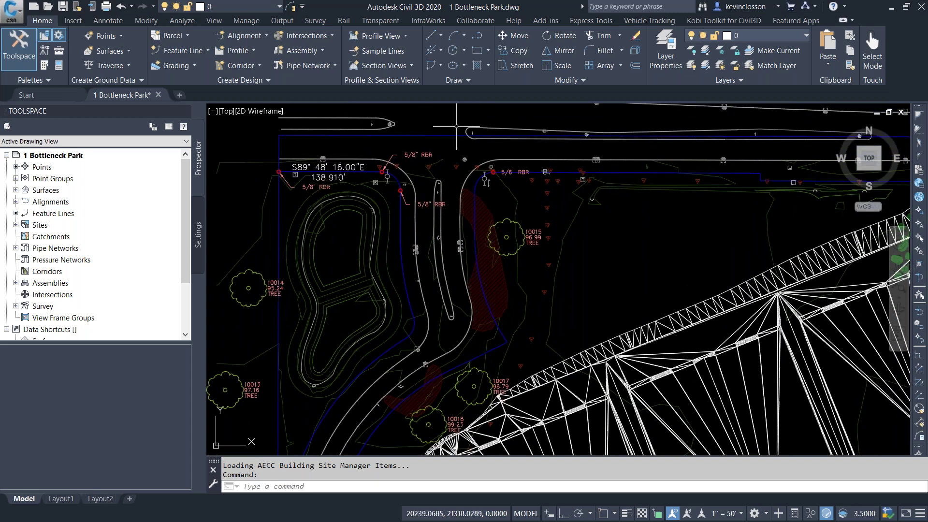
mouse_move(577, 299)
middle_down()
mouse_move(569, 326)
mouse_move(558, 294)
middle_up()
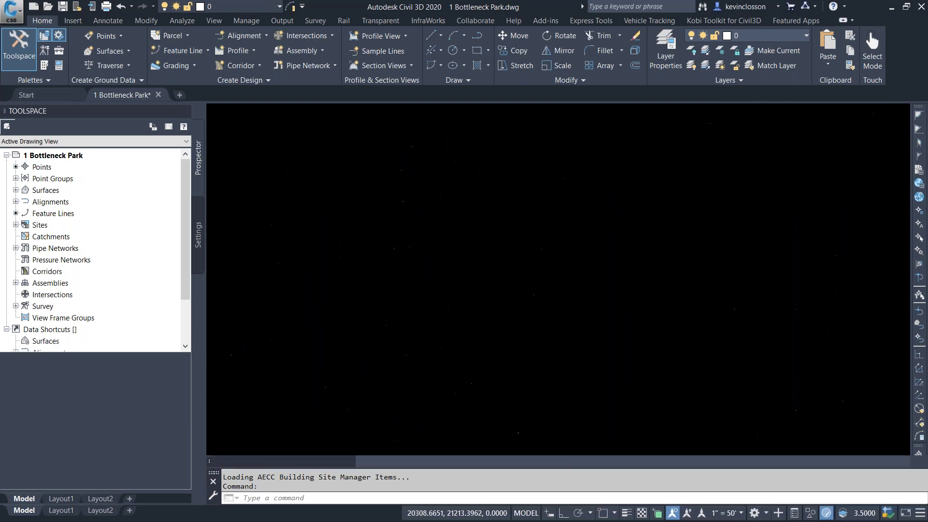
click(487, 235)
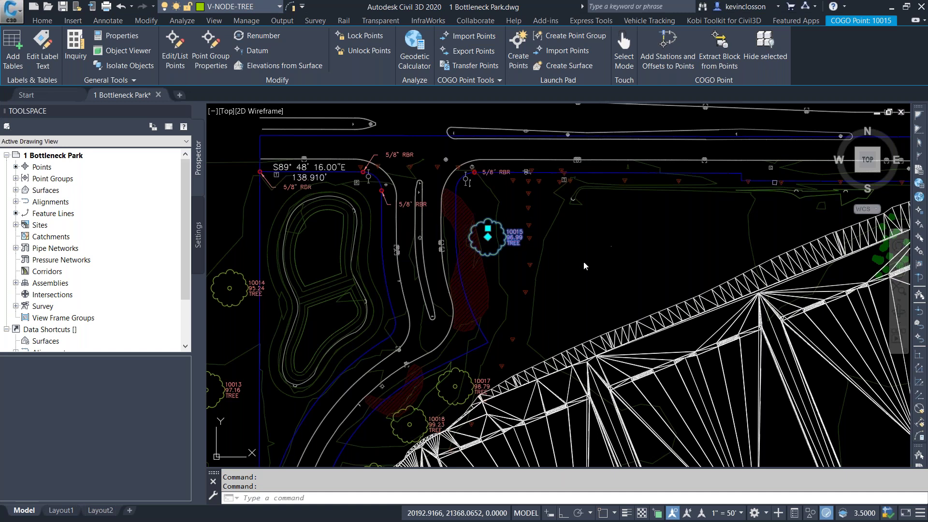
click(614, 269)
key(Escape)
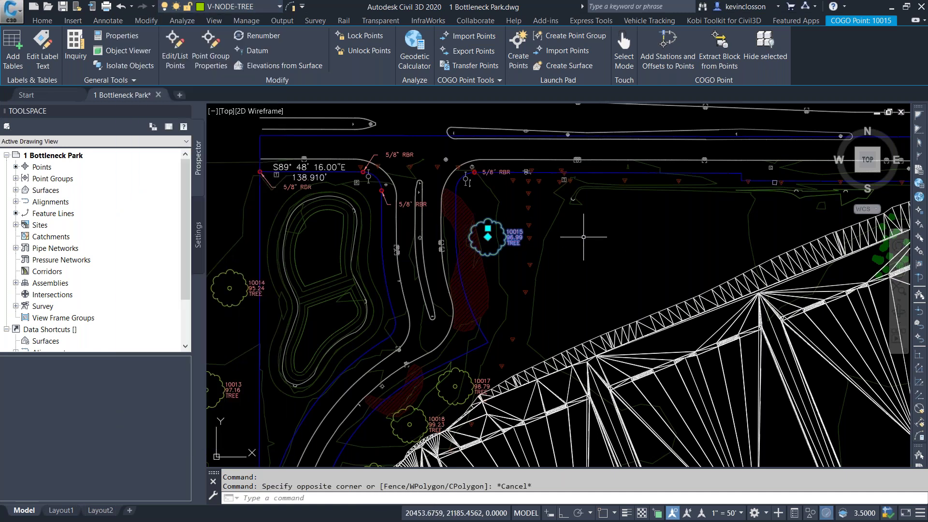
click(279, 6)
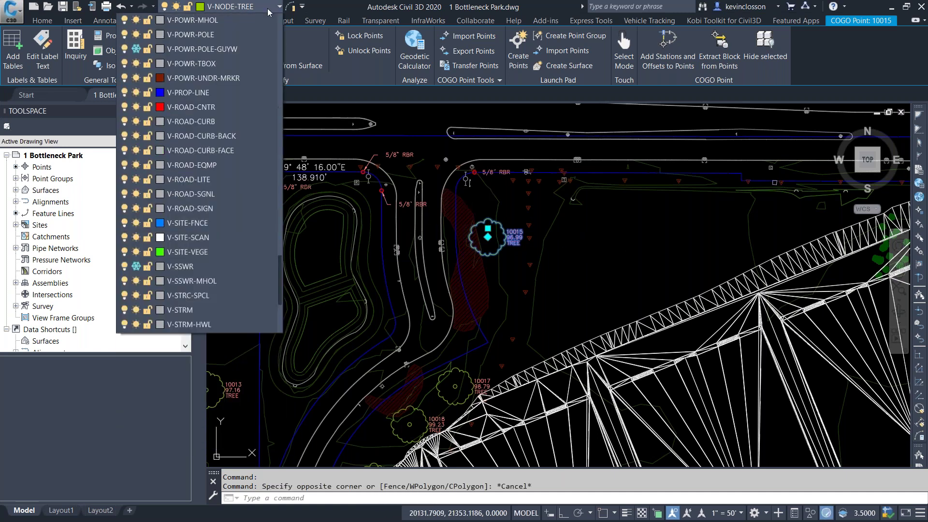
drag(280, 396, 276, 30)
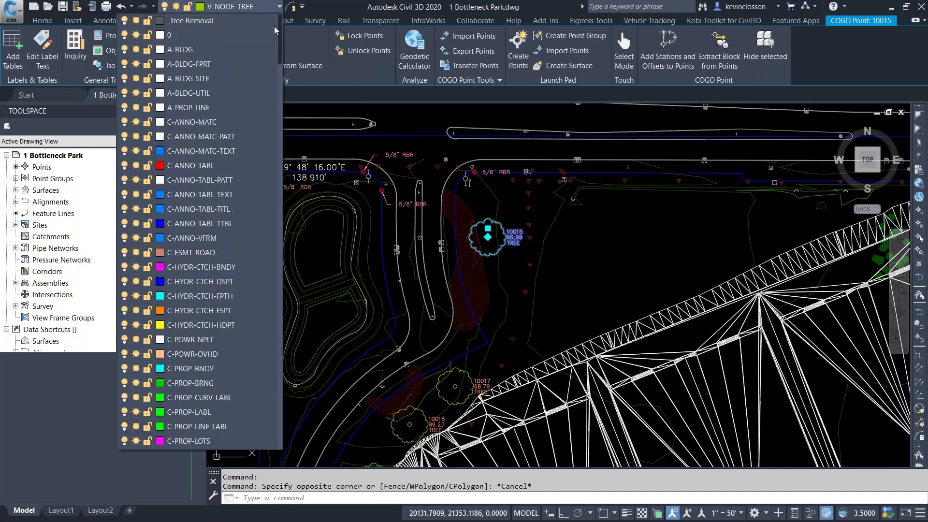
click(188, 21)
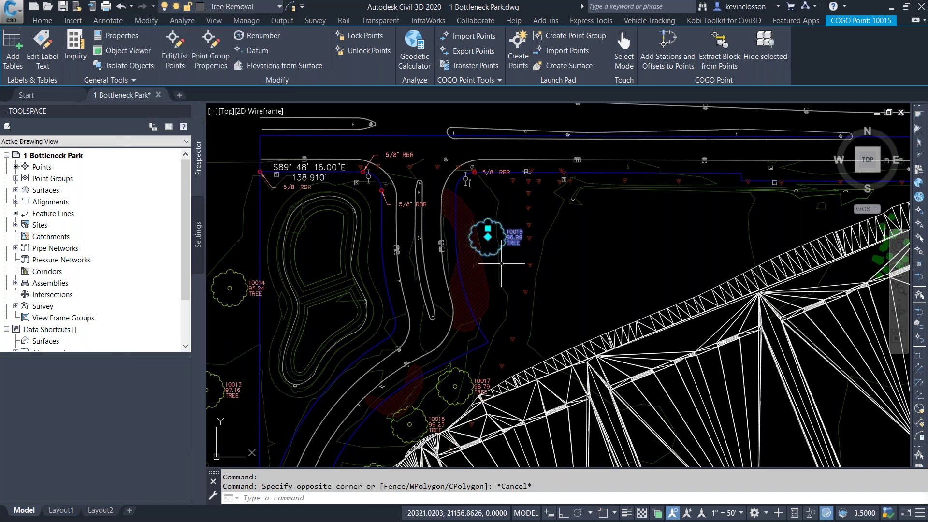
key(Escape)
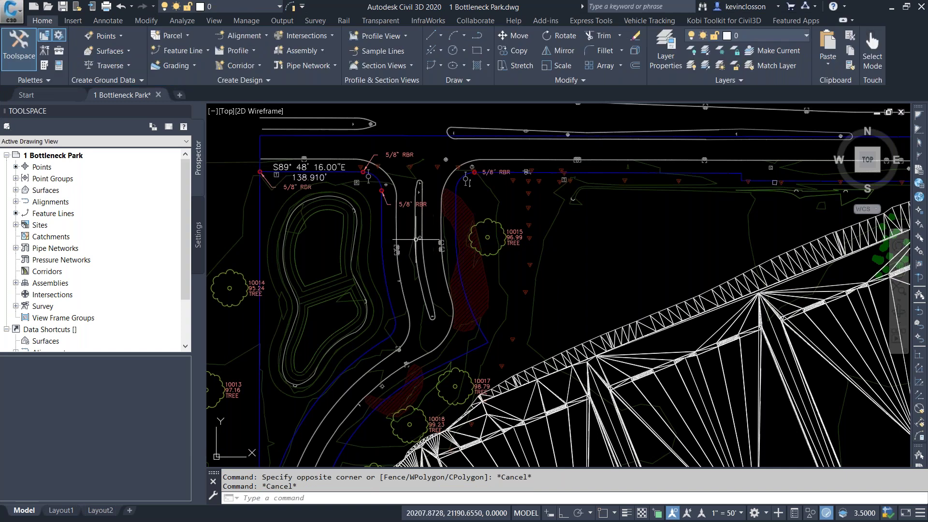
scroll(464, 215, up, 3)
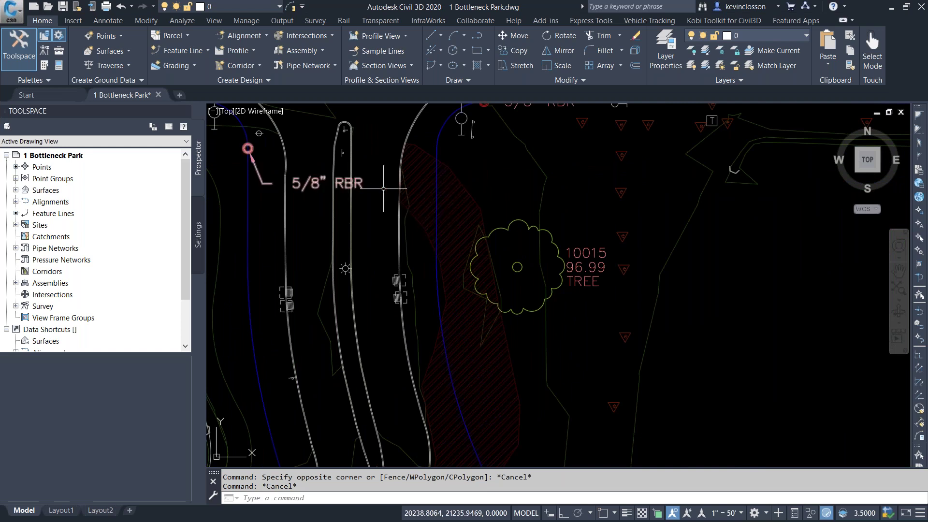
click(528, 223)
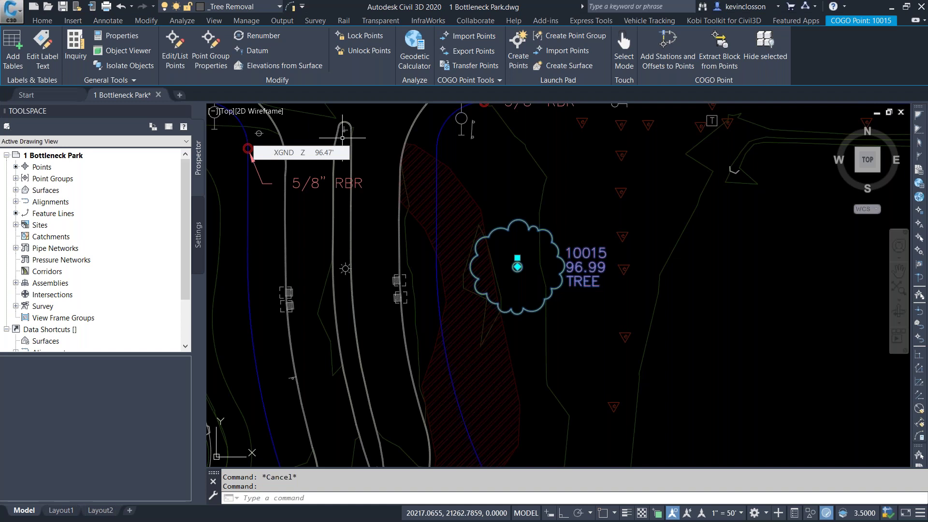
key(Escape)
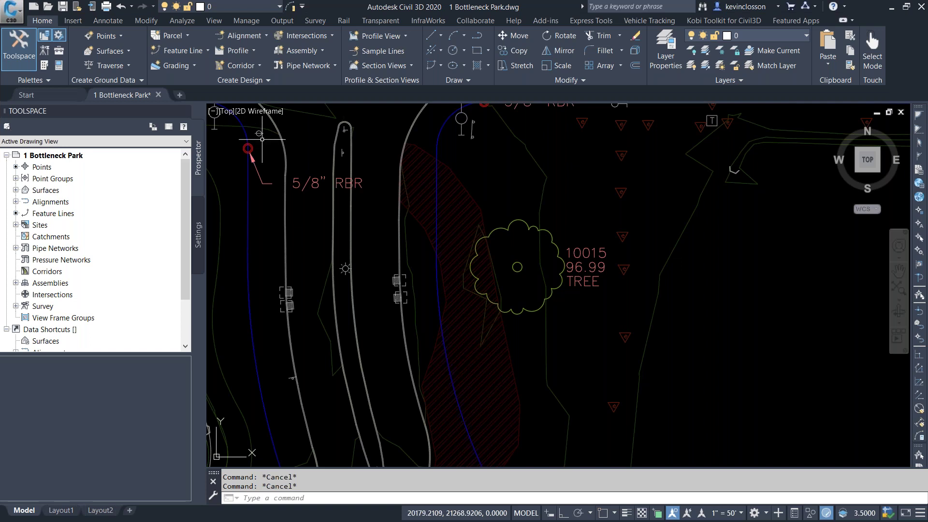
On the Toolspace Settings tab, open the Tree style under Point > Point Styles for editing
click(198, 236)
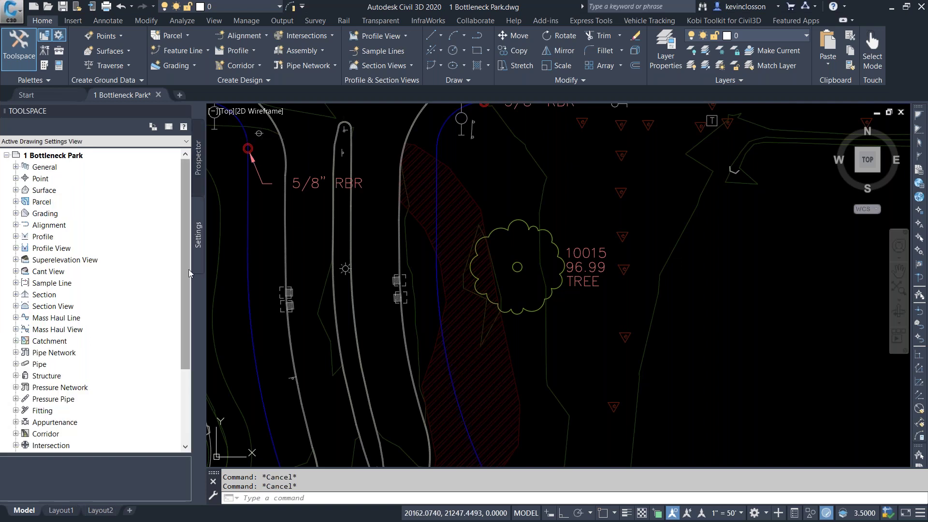
click(16, 178)
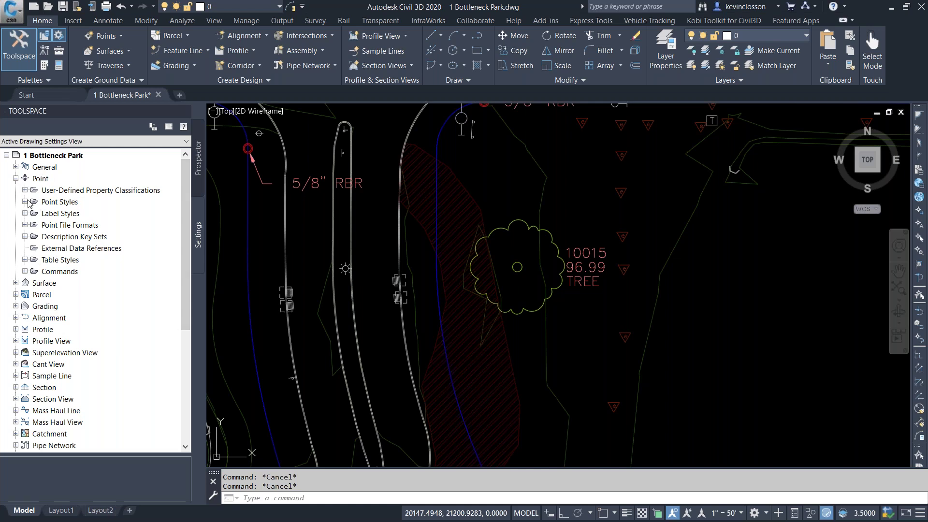
click(25, 202)
scroll(145, 213, down, 5)
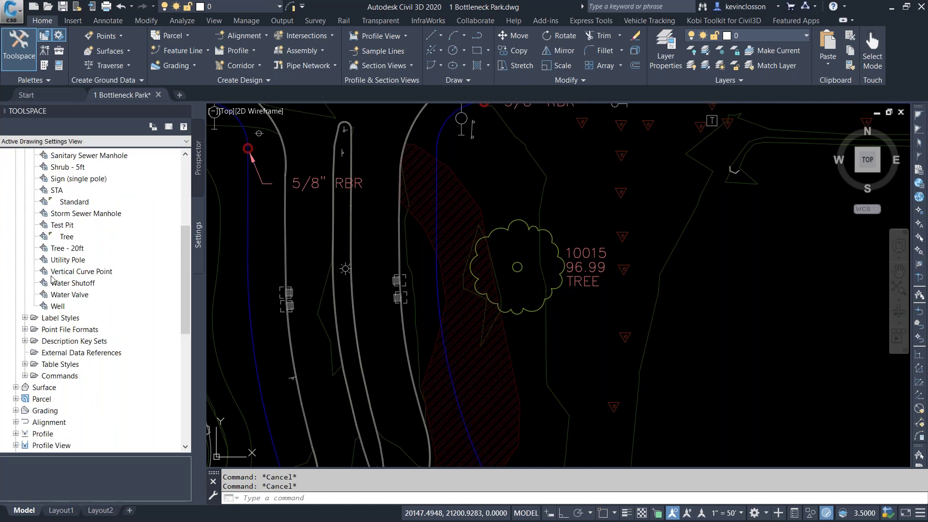
click(68, 237)
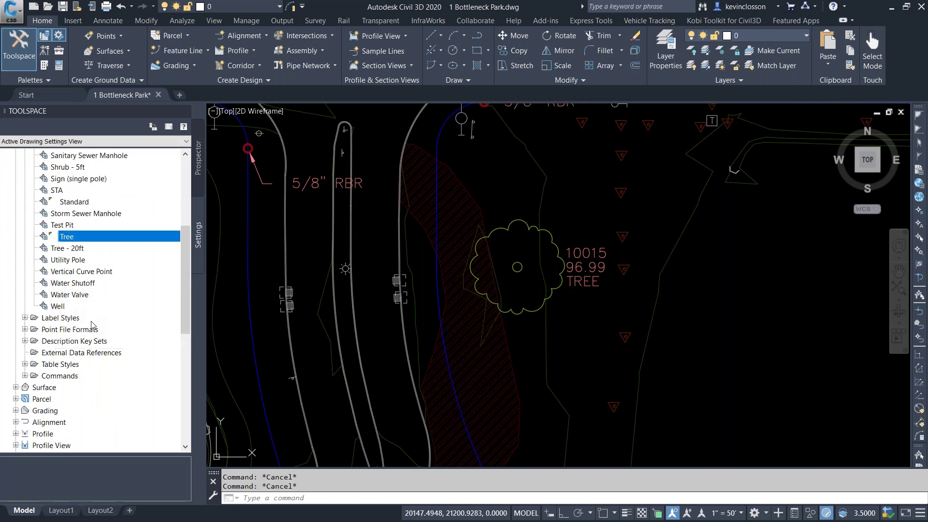
double_click(82, 238)
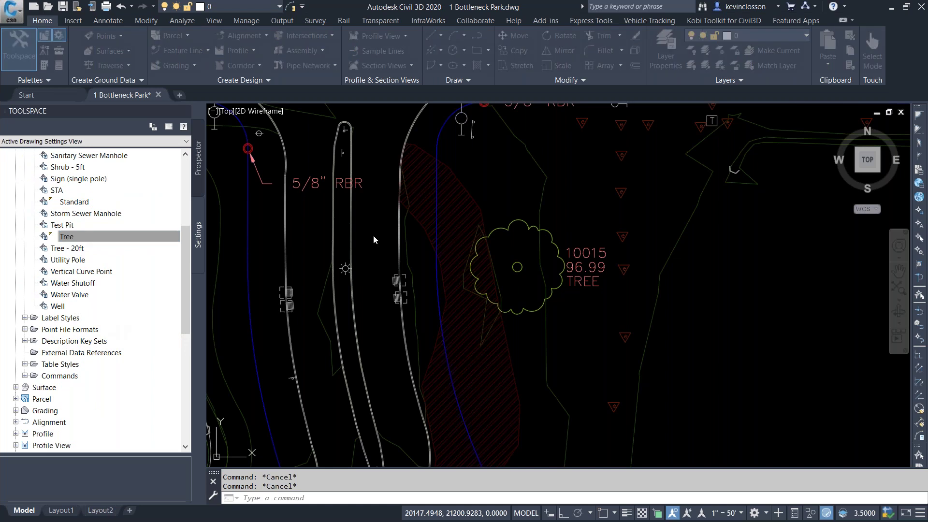
drag(684, 151, 279, 64)
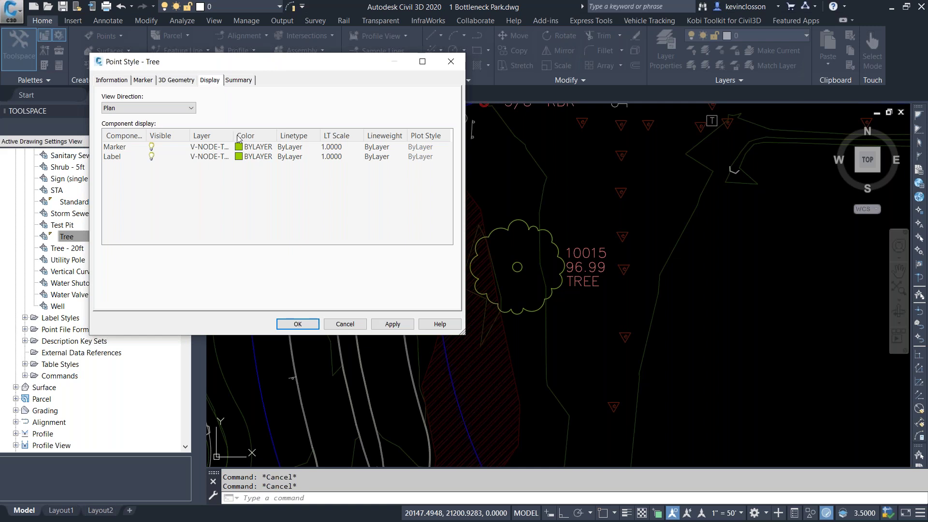
Set both the Marker and Label display components of the Tree style to layer 0
drag(235, 134, 279, 133)
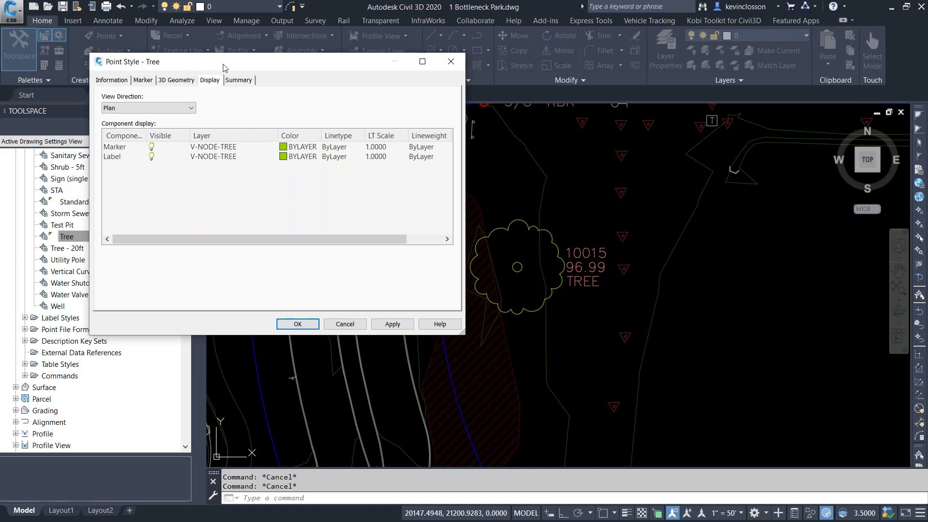
drag(224, 67, 236, 62)
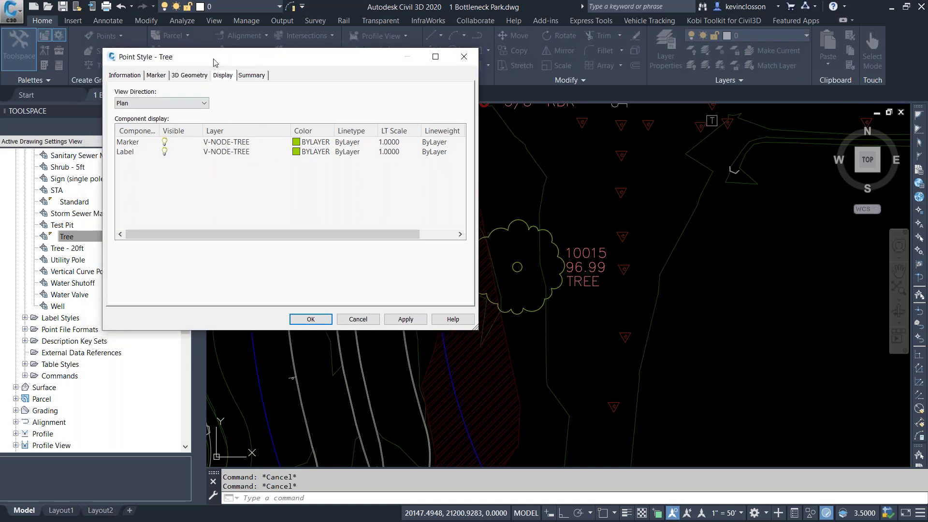
click(123, 143)
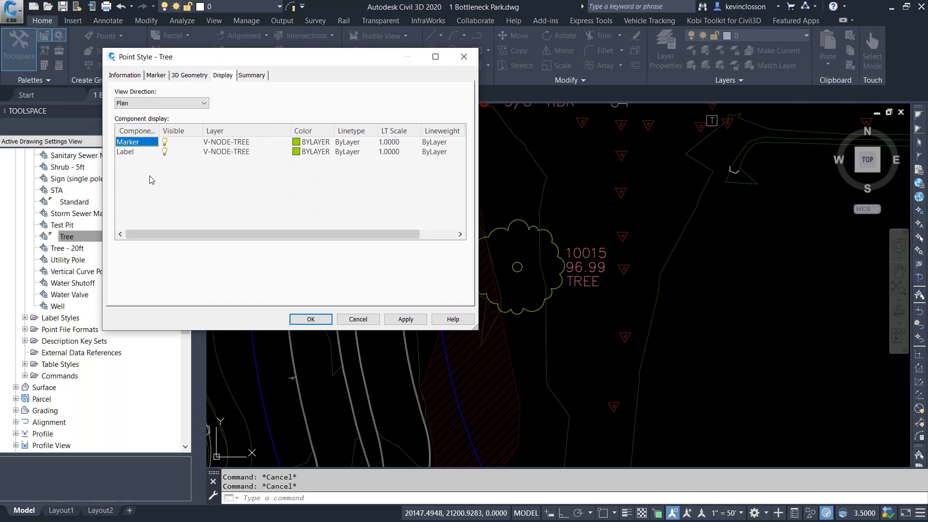
shift+click(131, 152)
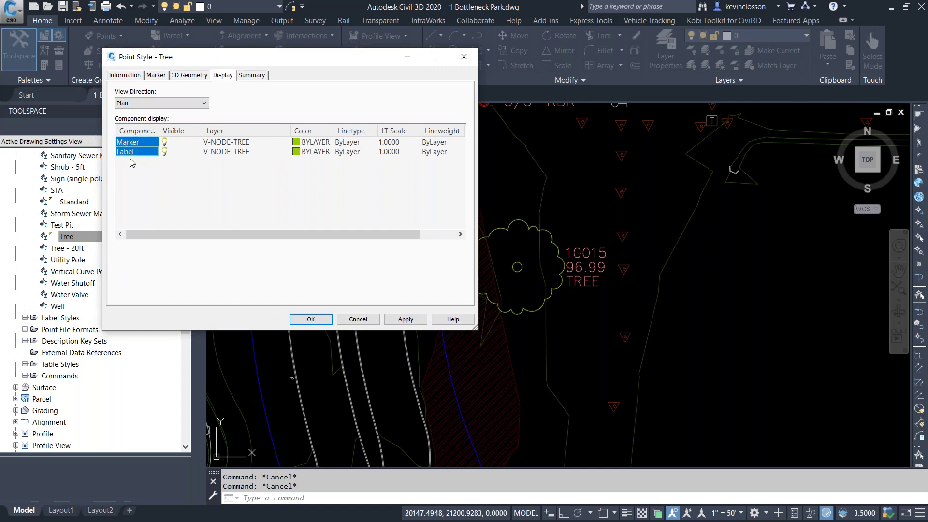
click(238, 144)
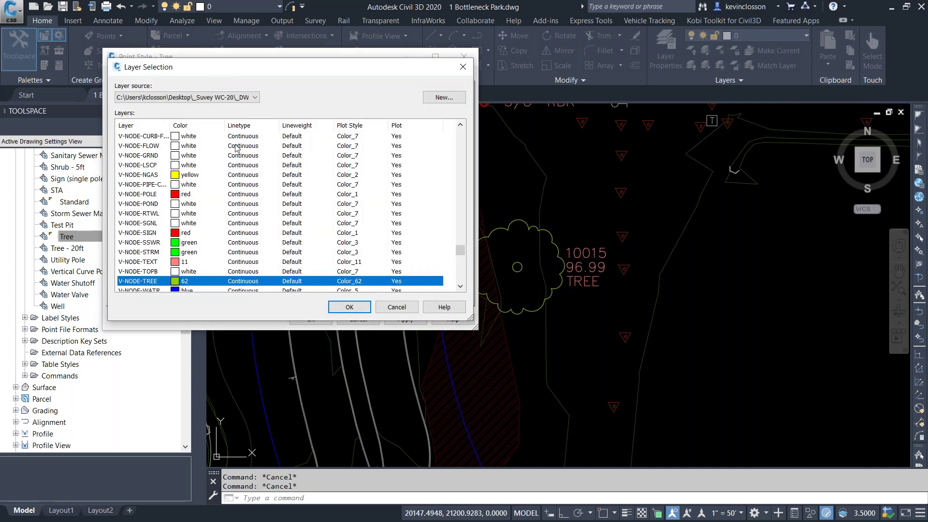
key(Home)
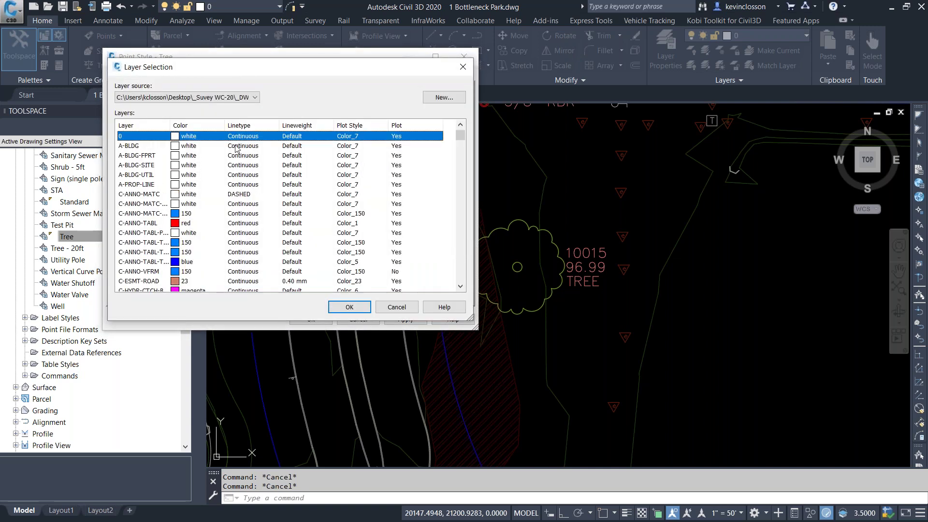
key(Return)
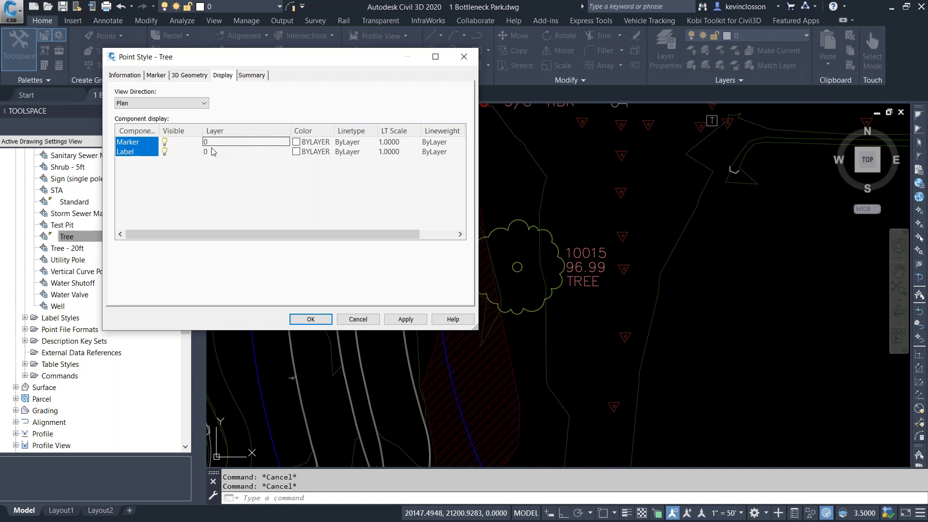
click(311, 319)
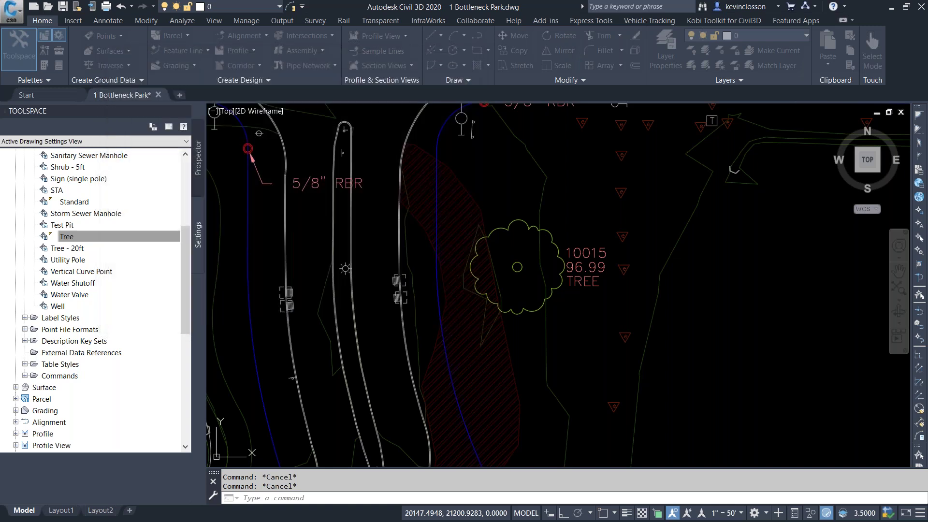
scroll(528, 213, up, 5)
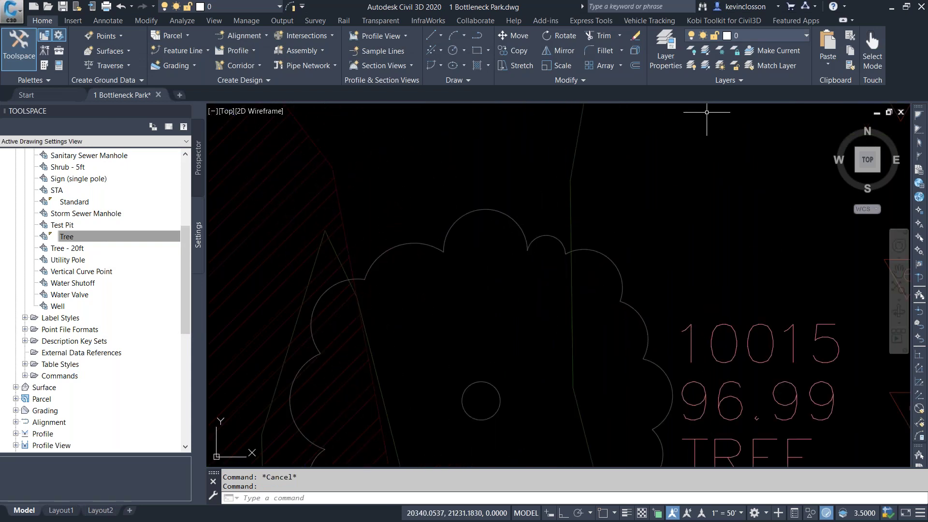
scroll(602, 227, down, 5)
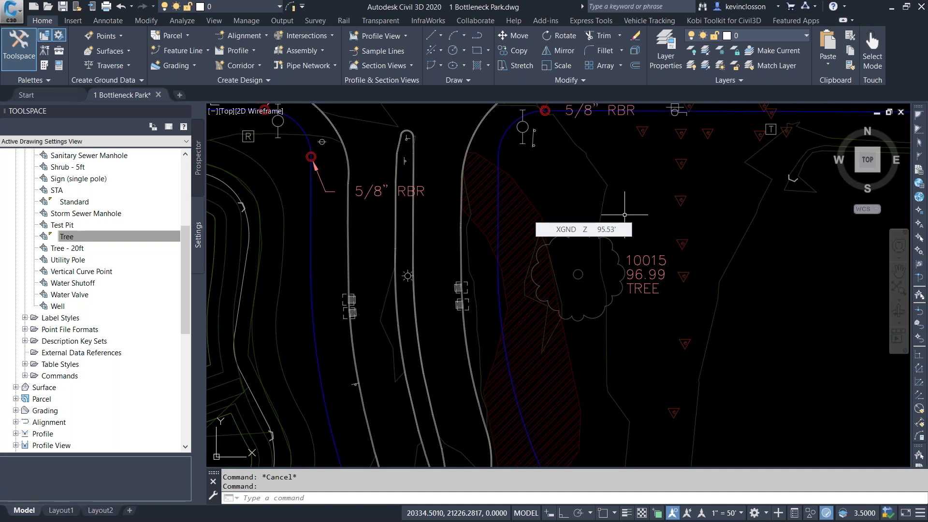
scroll(189, 236, up, 2)
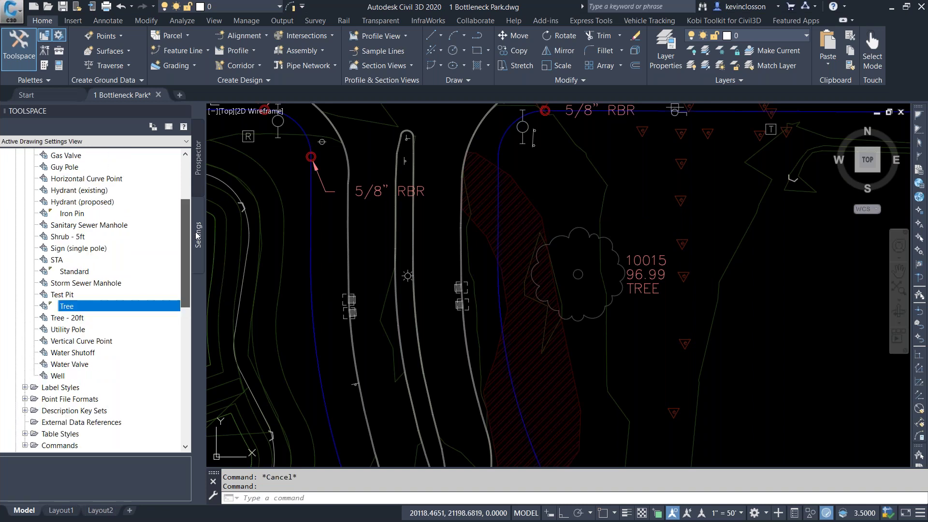
scroll(186, 236, up, 5)
click(25, 202)
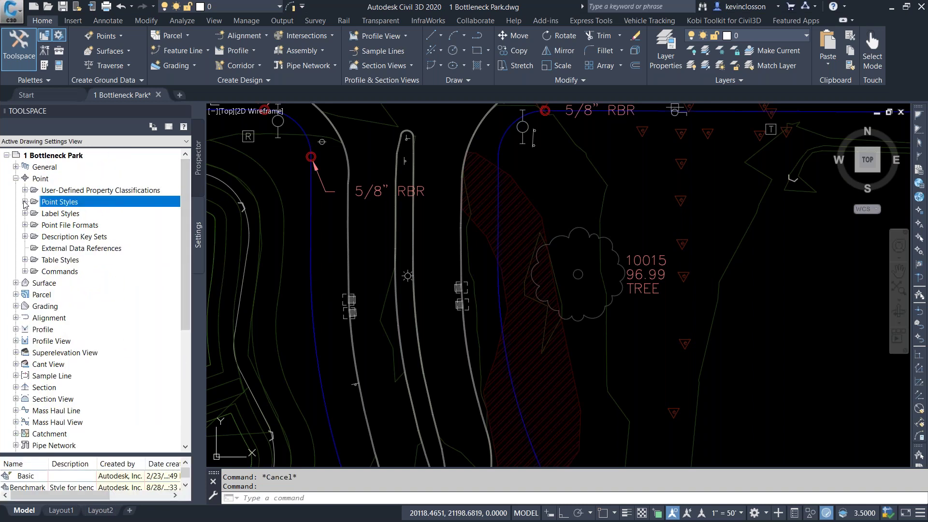
click(26, 237)
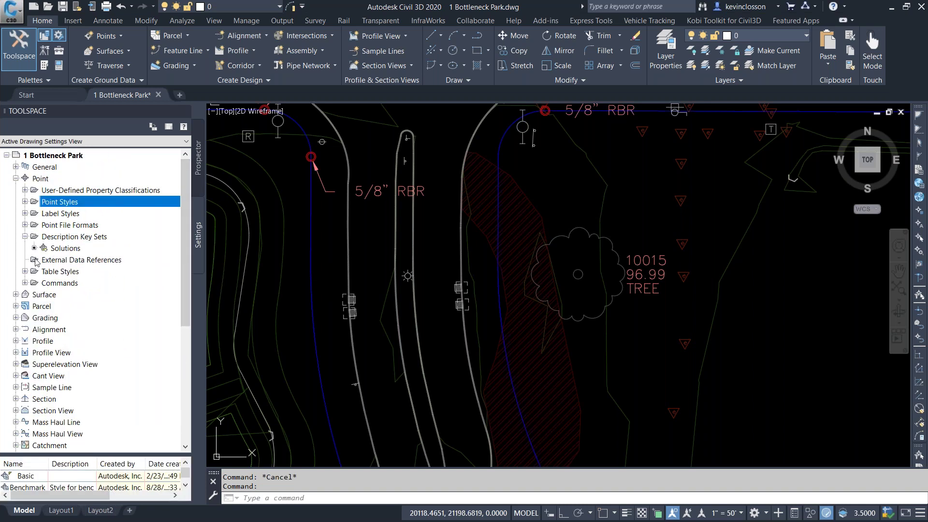
right_click(71, 248)
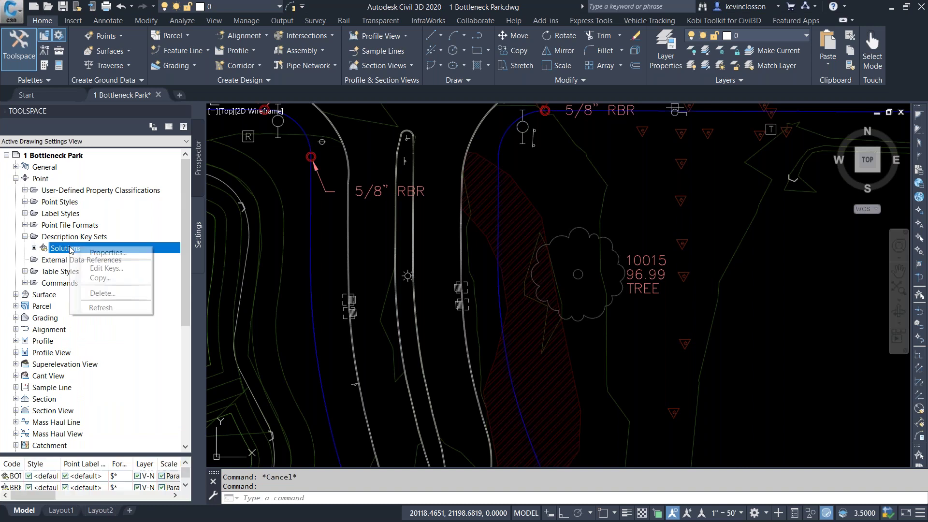
click(106, 268)
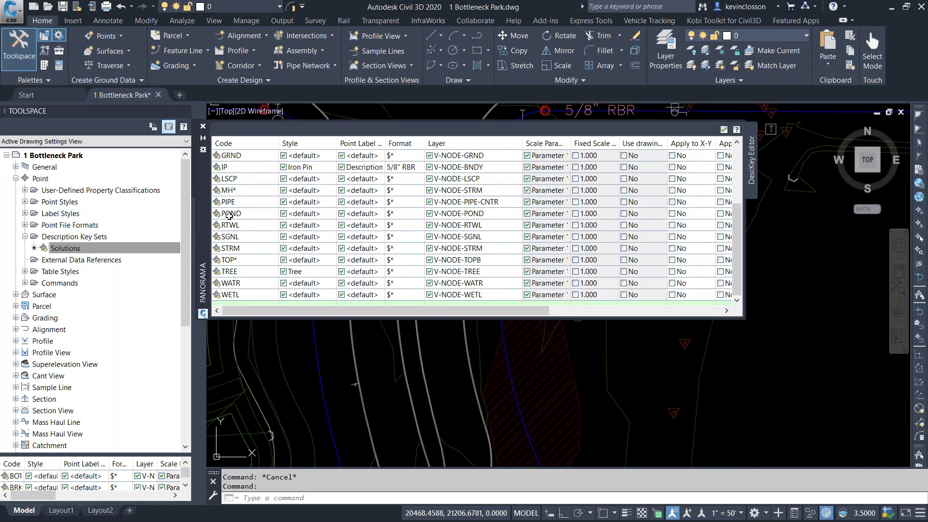
click(244, 274)
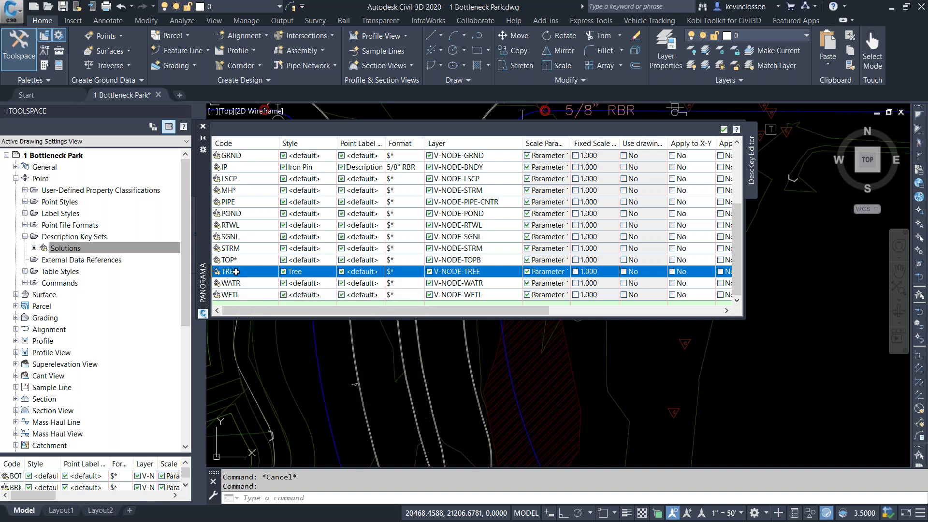
click(502, 272)
click(203, 126)
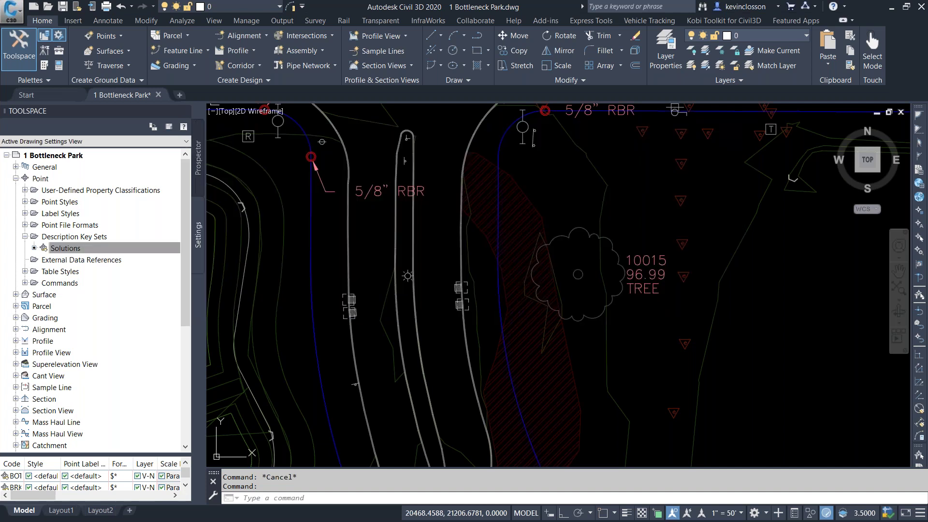
scroll(435, 241, down, 2)
mouse_move(227, 244)
middle_down()
mouse_move(247, 208)
mouse_move(359, 205)
middle_up()
scroll(359, 205, down, 2)
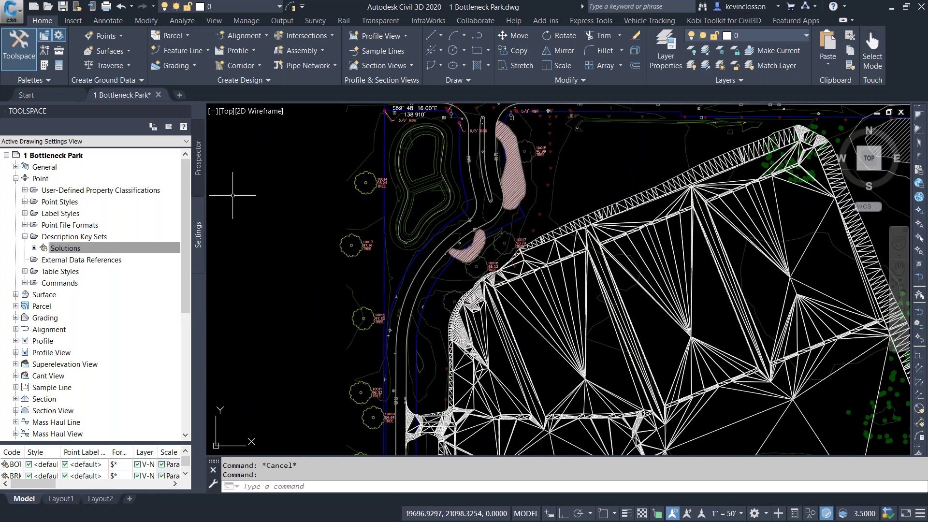
click(98, 249)
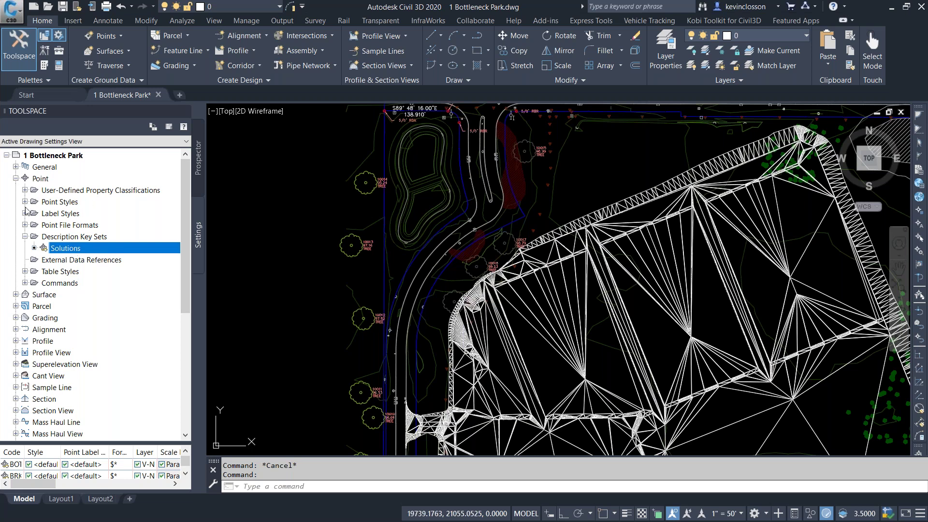
click(24, 202)
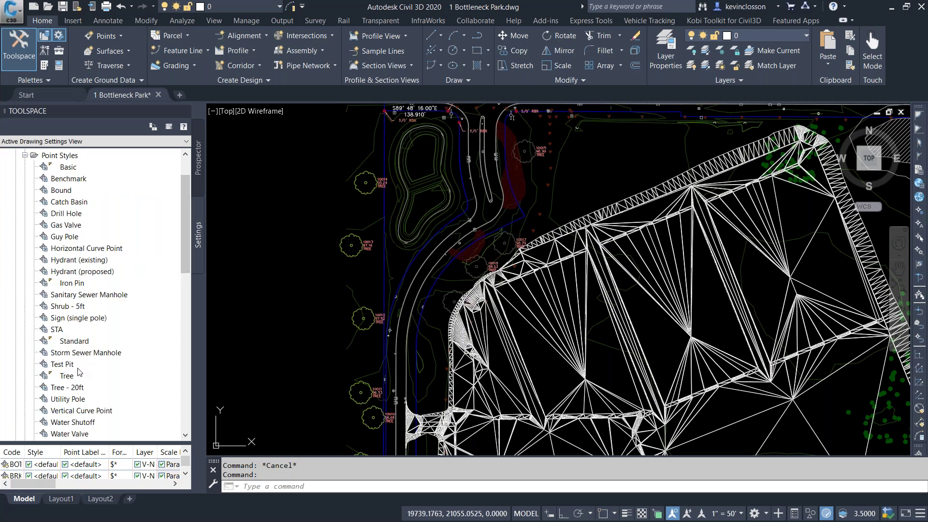
Reopen the Tree point style and view its 3D Geometry Point Display Mode (Use Point Elevation)
double_click(68, 376)
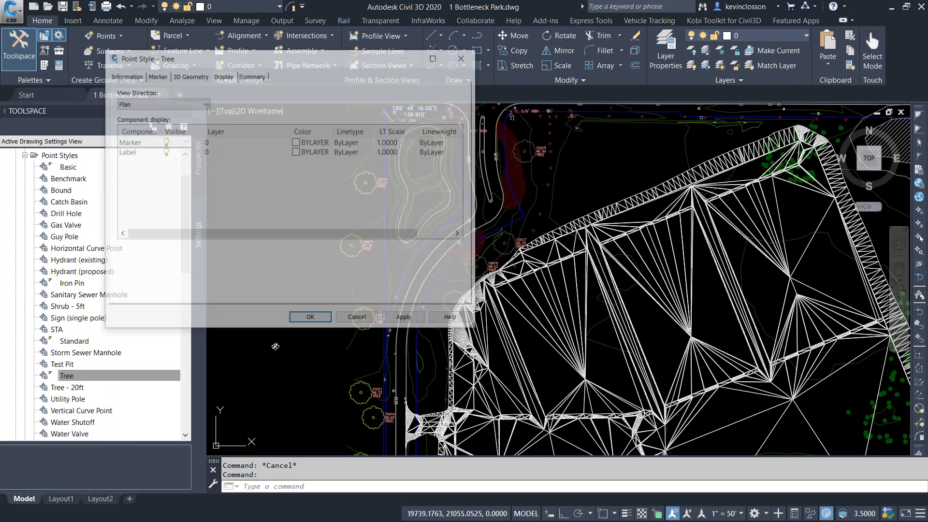
drag(331, 58, 333, 51)
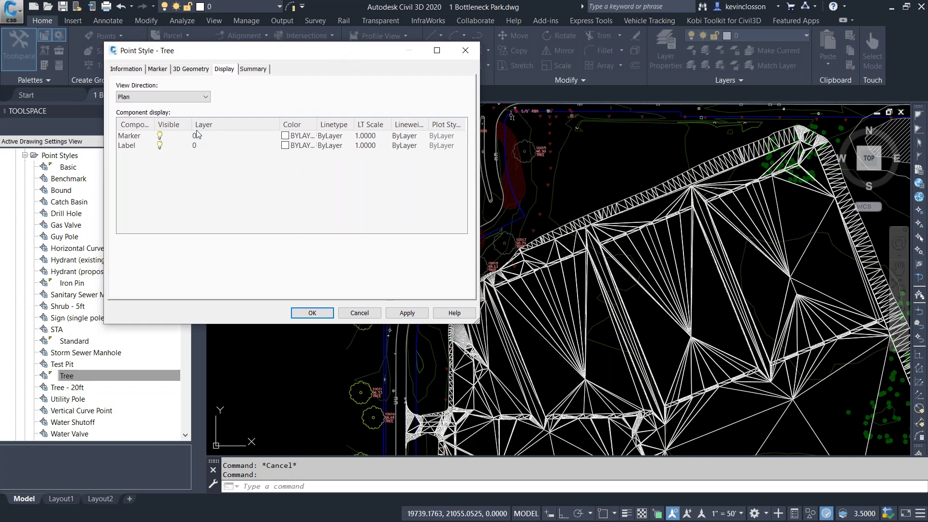
drag(204, 50, 225, 58)
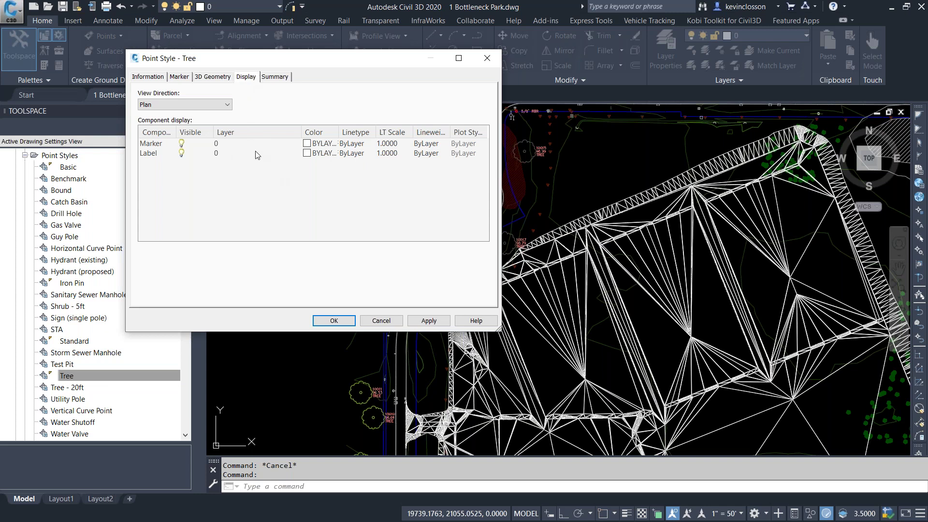
click(224, 80)
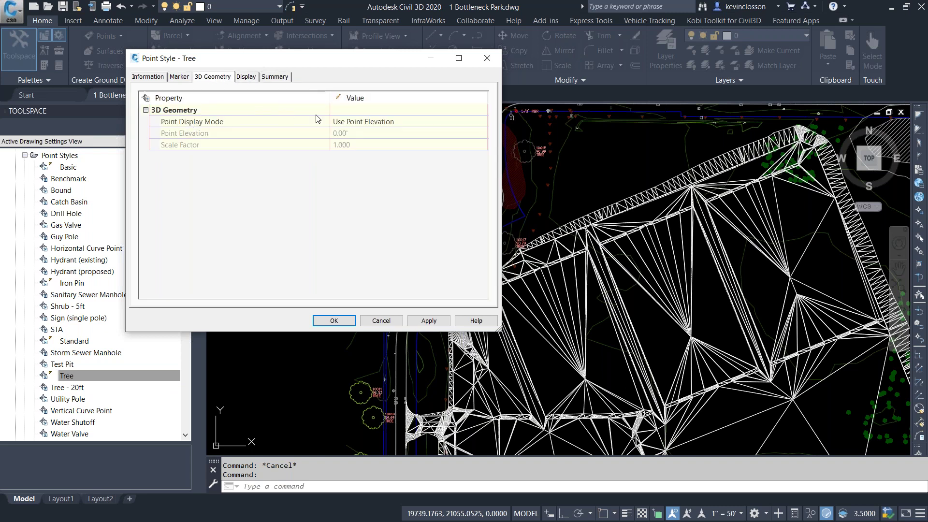
drag(265, 65, 258, 63)
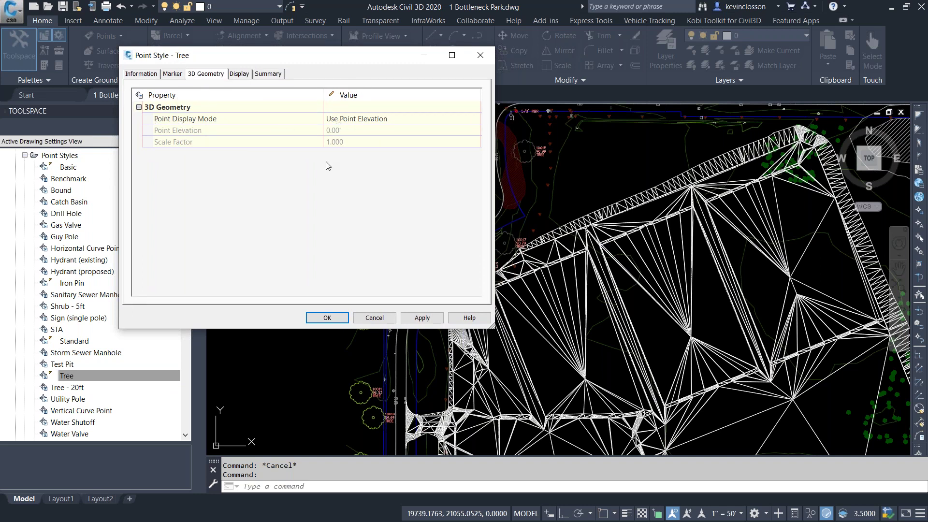
click(379, 119)
Set Point Display Mode to Flatten Points to Elevation (0.00') and accept the Tree style
click(378, 119)
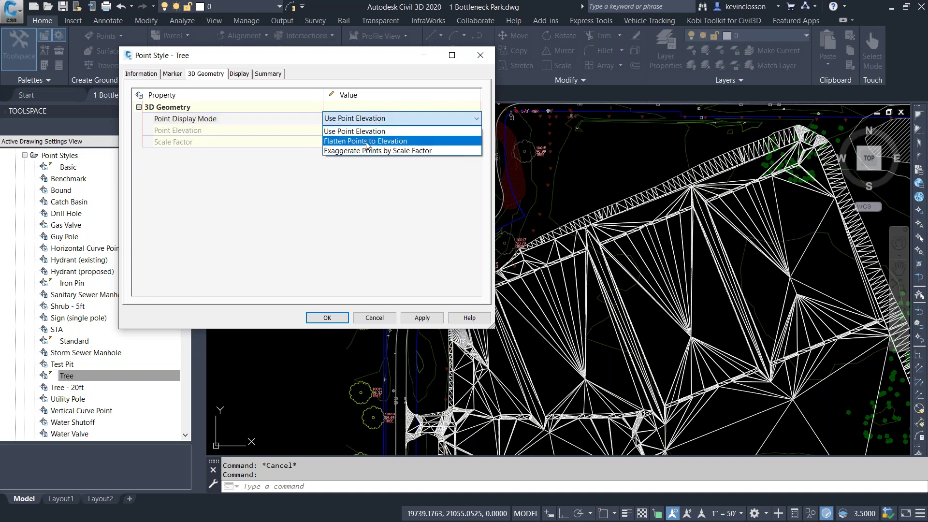
click(367, 141)
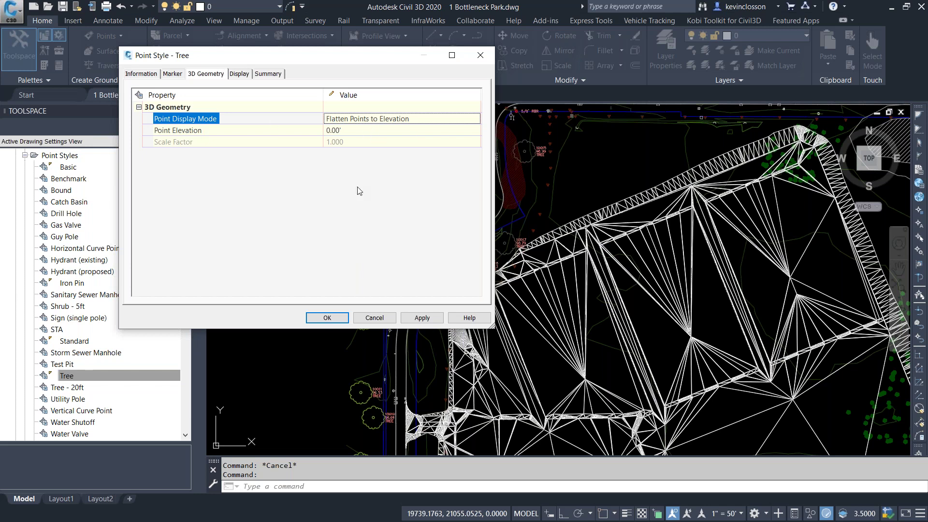
click(180, 75)
click(198, 74)
drag(200, 57, 240, 51)
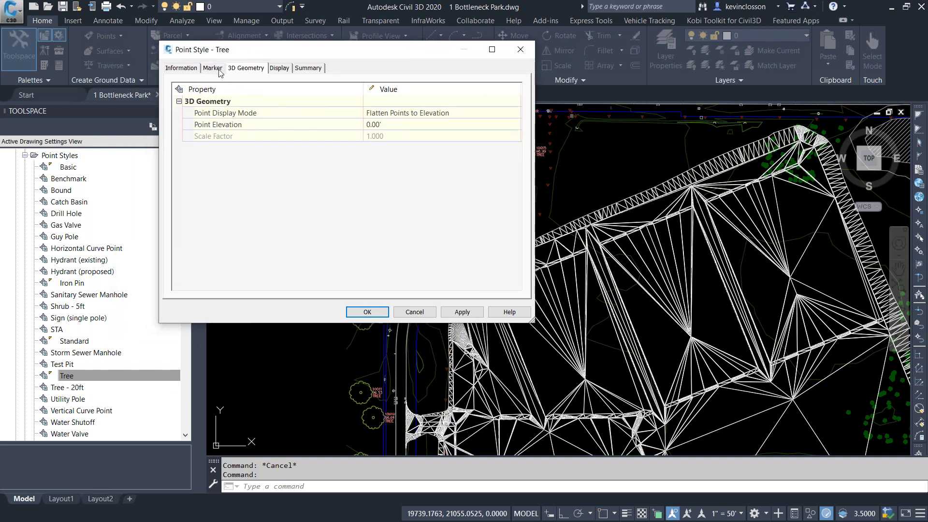
click(219, 70)
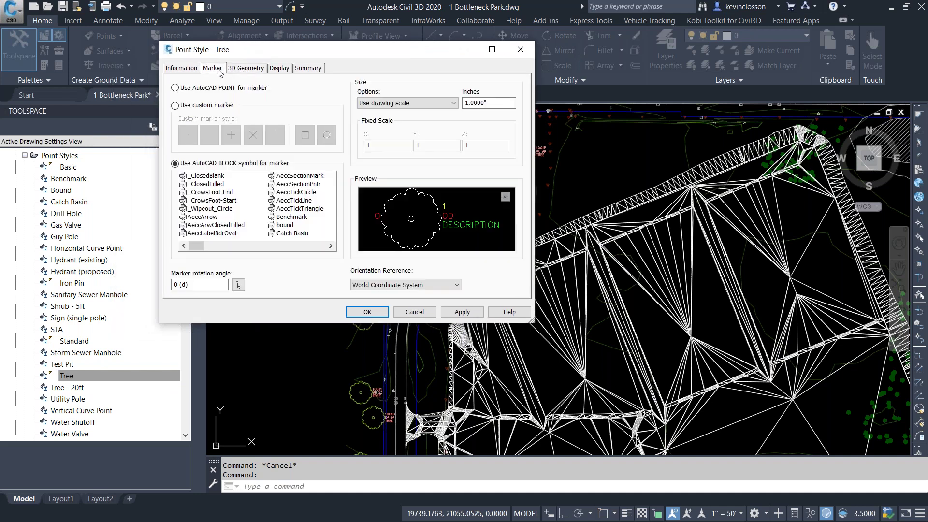
drag(255, 52, 248, 52)
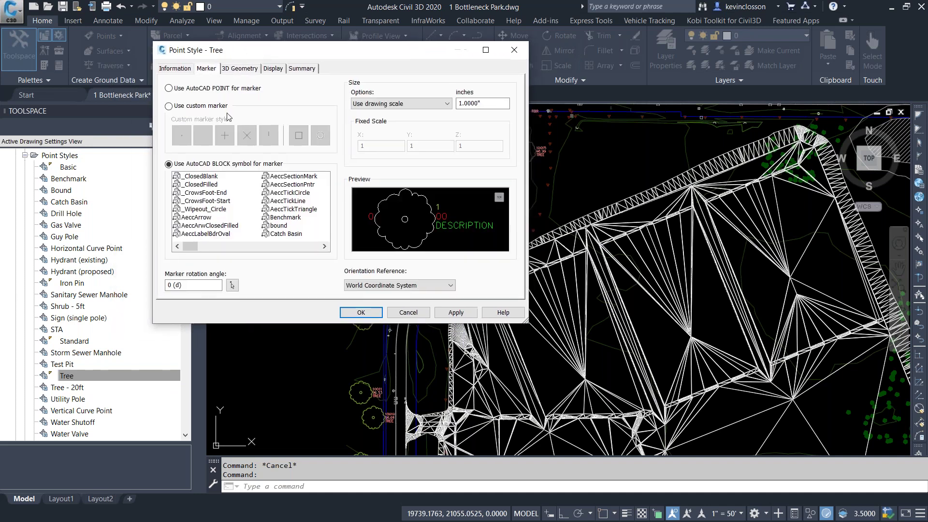
click(377, 313)
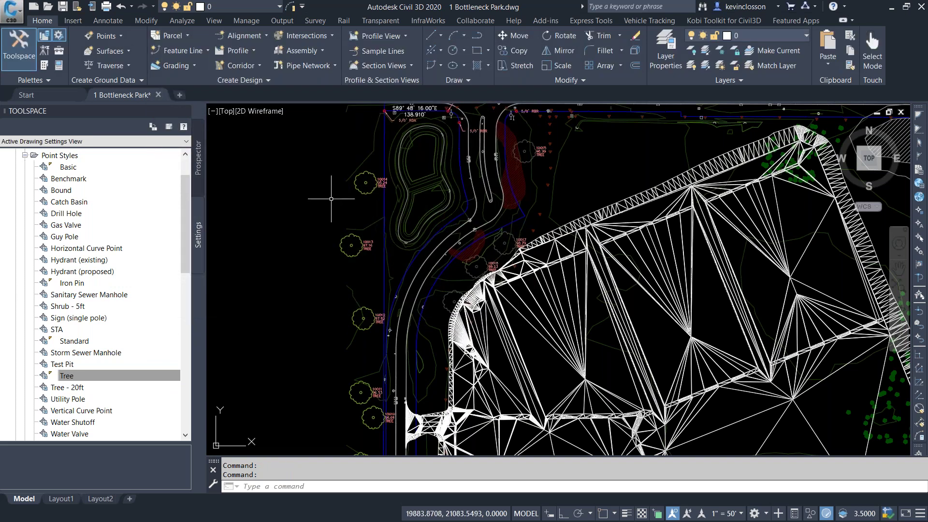
Select tree points 10014 and 10013, assign them to the _Tree Removal layer, and clear the selection
click(366, 190)
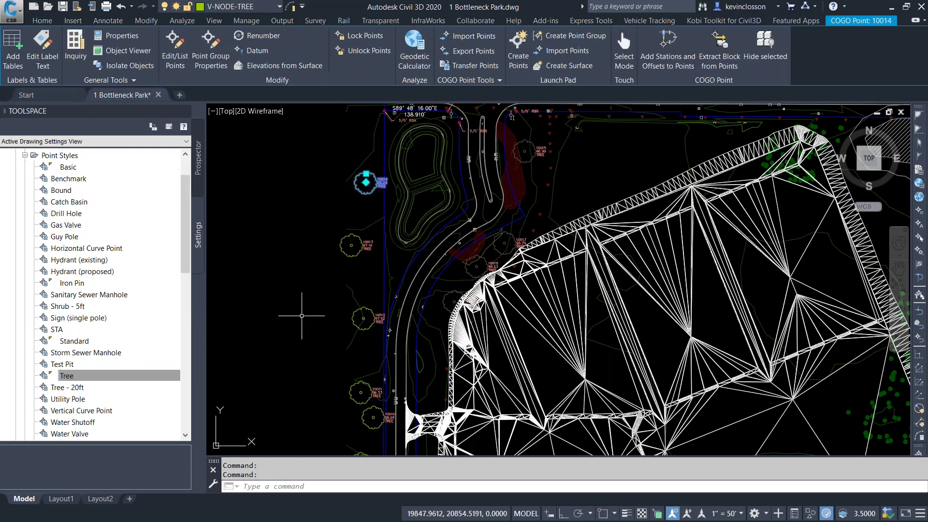
click(346, 252)
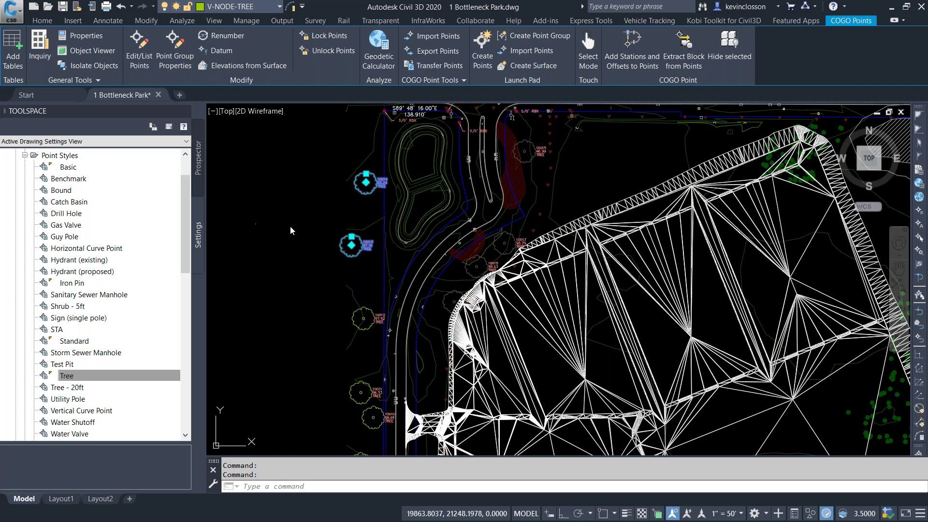
click(241, 7)
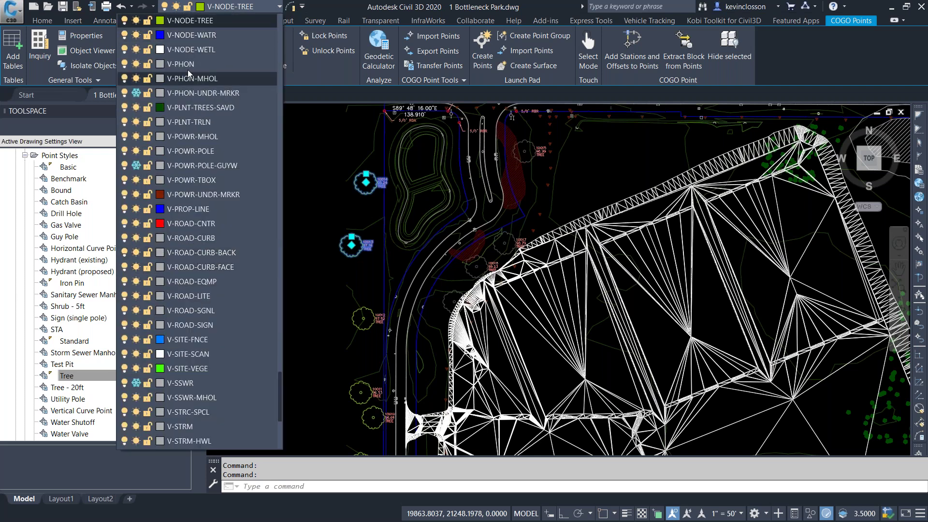
scroll(274, 73, up, 10)
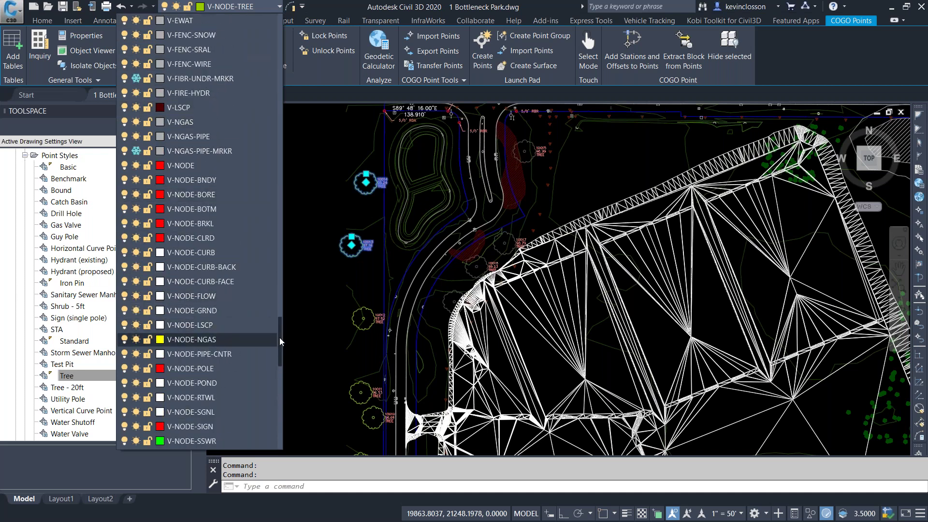
scroll(274, 73, up, 10)
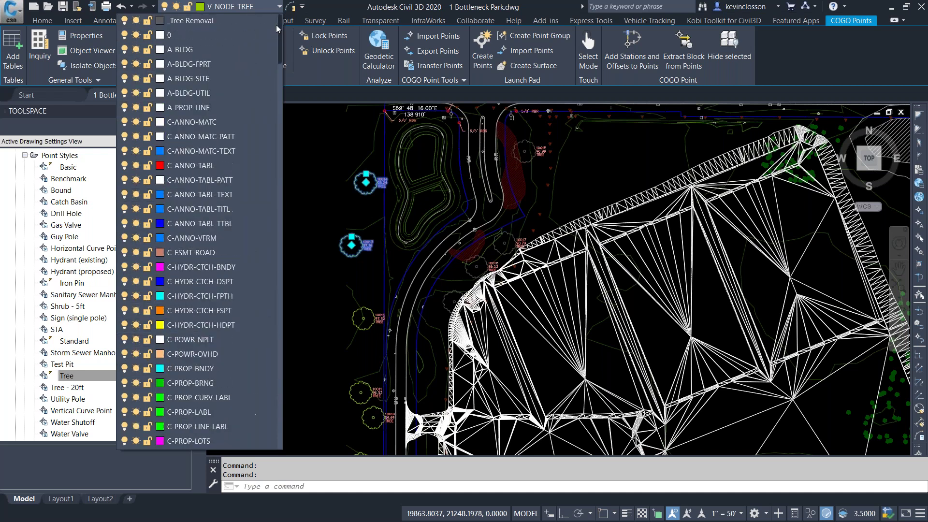
click(204, 22)
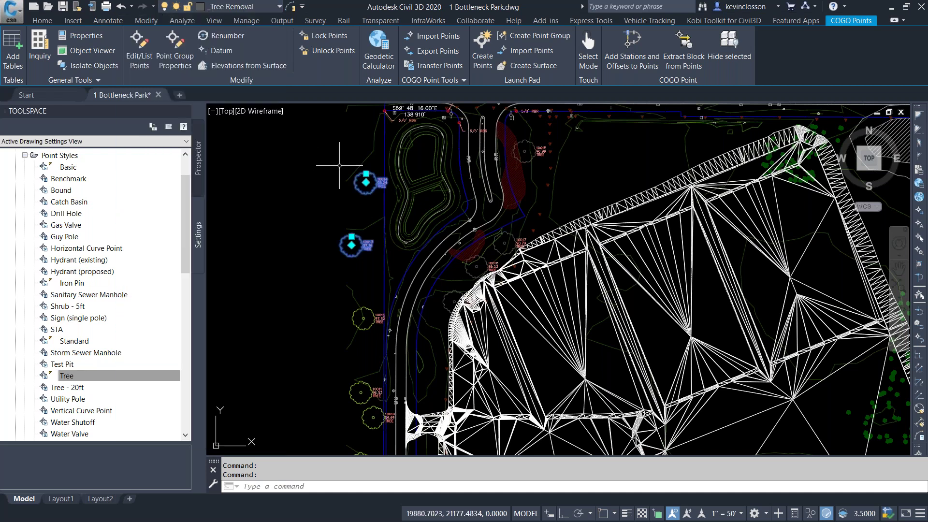
key(Escape)
scroll(349, 193, up, 2)
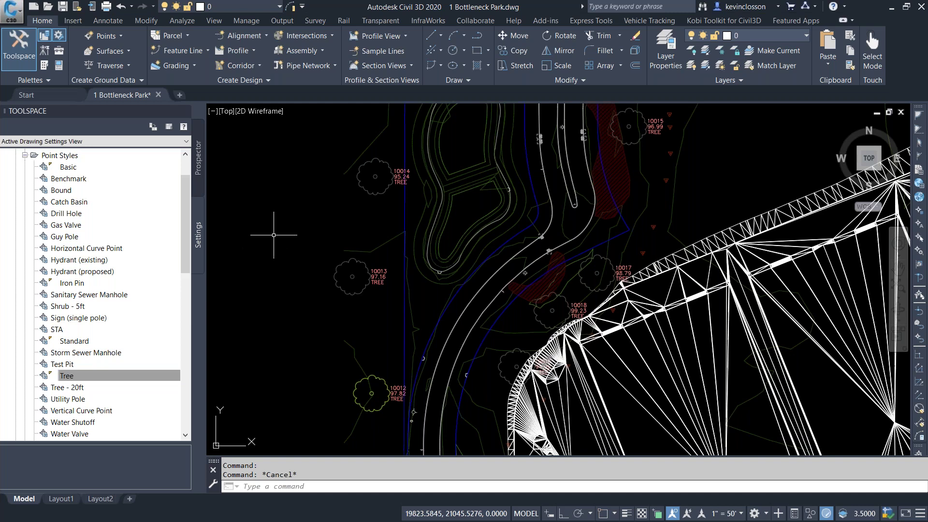
Zoom out and pan to the northwest property corner showing the 5/8" RBR pins
key(Escape)
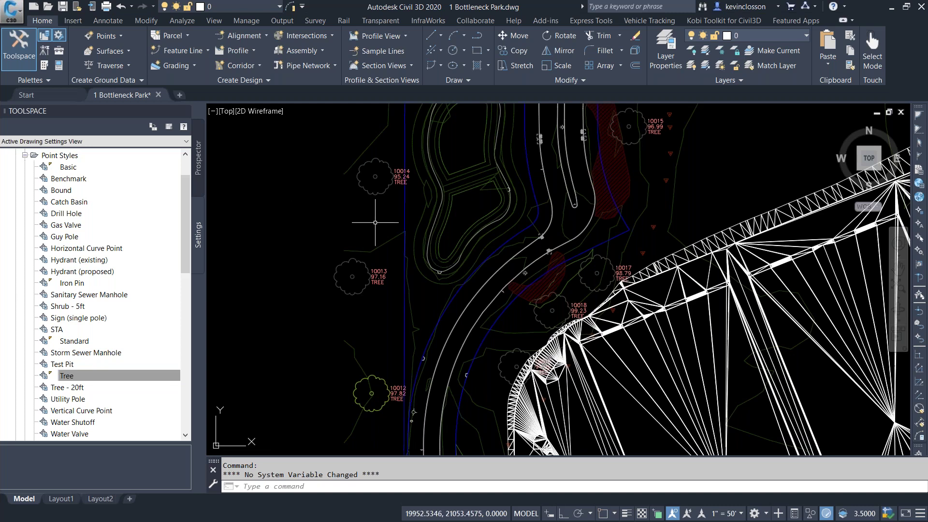
scroll(375, 218, down, 5)
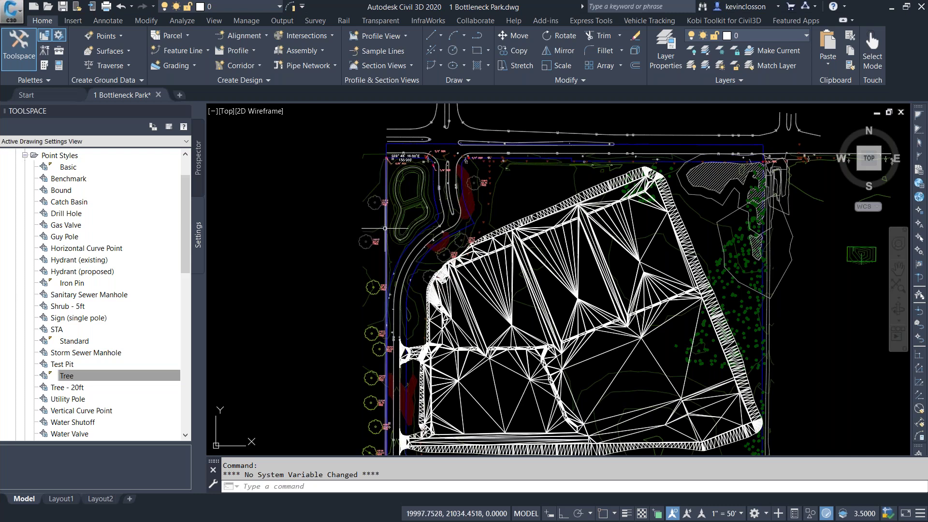
middle_drag(366, 255, 365, 254)
scroll(364, 256, up, 4)
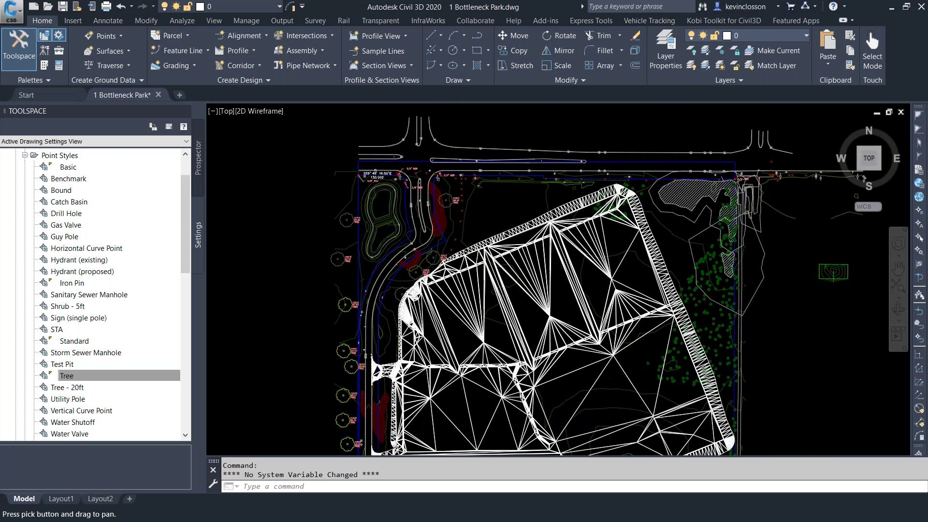
middle_drag(389, 194, 344, 220)
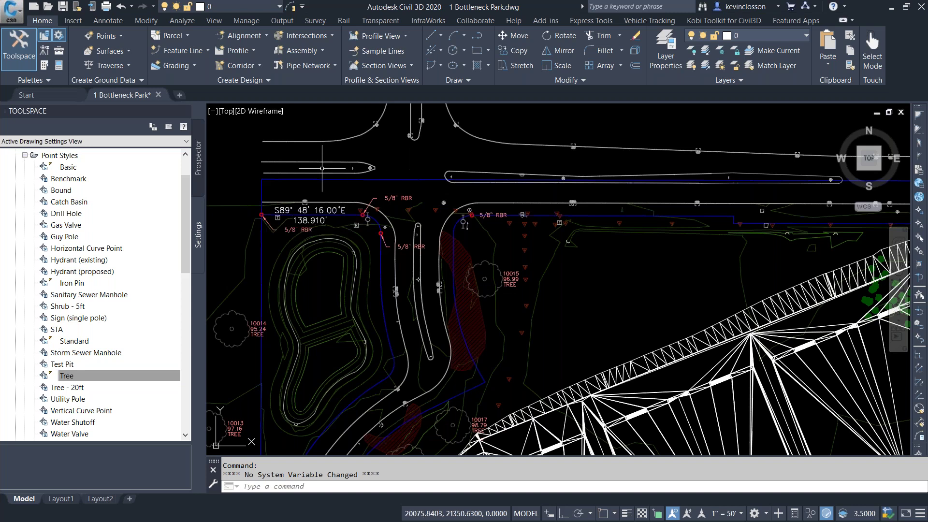
middle_drag(322, 169, 318, 198)
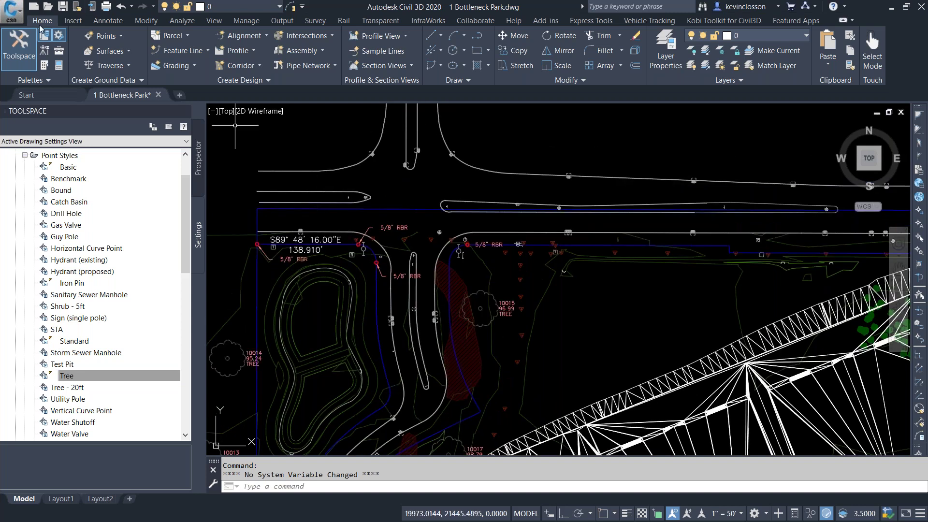
Center the corner pins and bearing label, then open the Inquiry Tool palette from Analyze
click(182, 21)
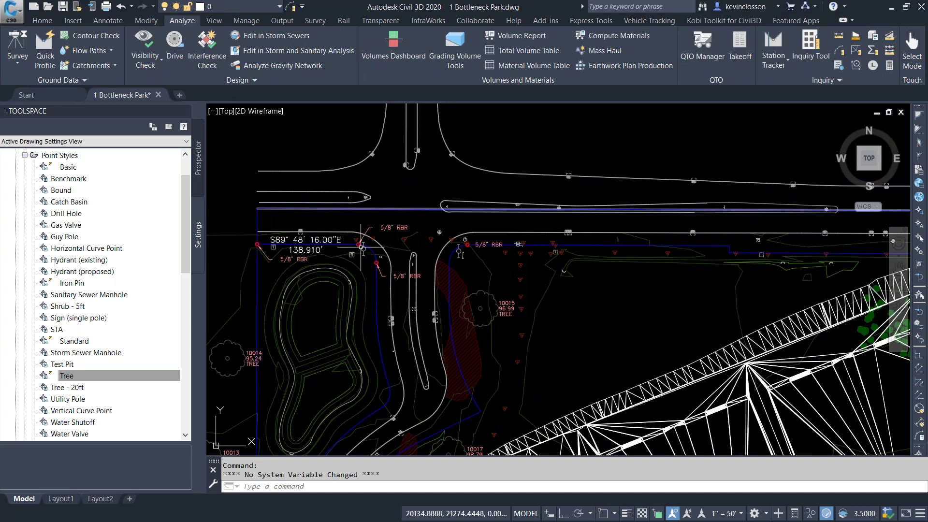
scroll(300, 261, up, 4)
middle_drag(311, 256, 441, 267)
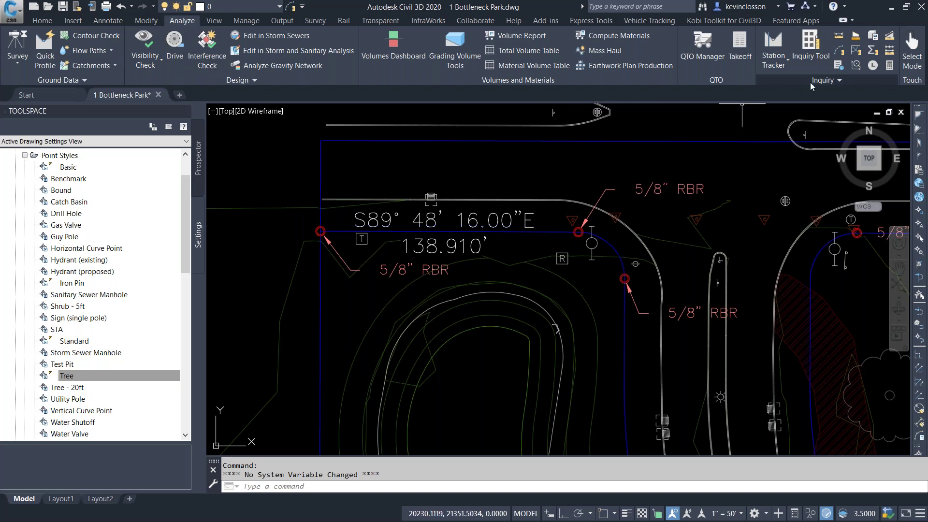
click(810, 49)
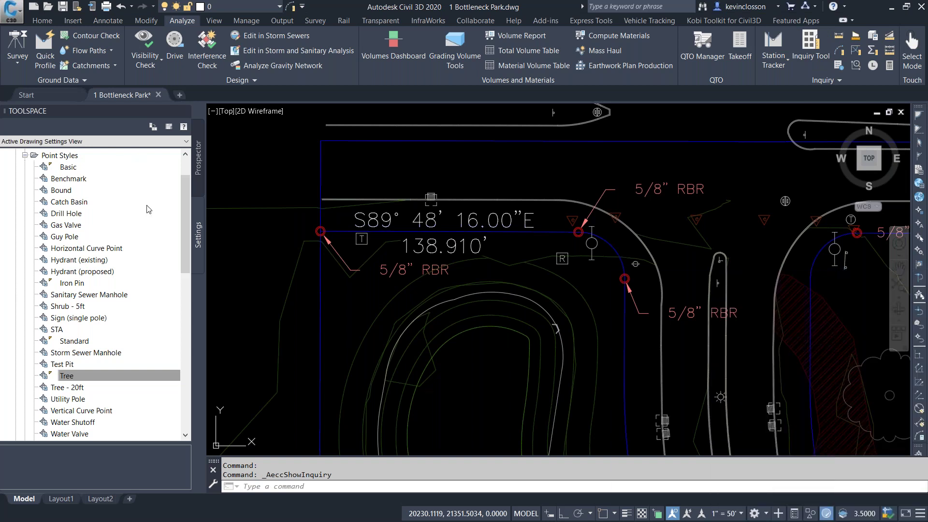
mouse_move(294, 210)
mouse_down()
mouse_move(406, 208)
mouse_move(443, 154)
mouse_move(244, 146)
mouse_up()
Turn off Allow Docking so the Inquiry Tool palette floats freely
right_click(245, 146)
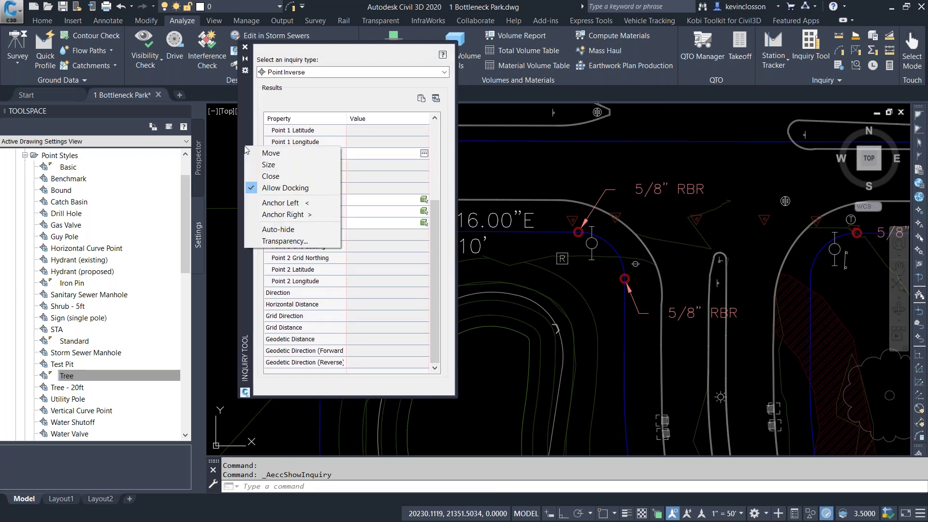
click(283, 189)
drag(245, 193, 150, 181)
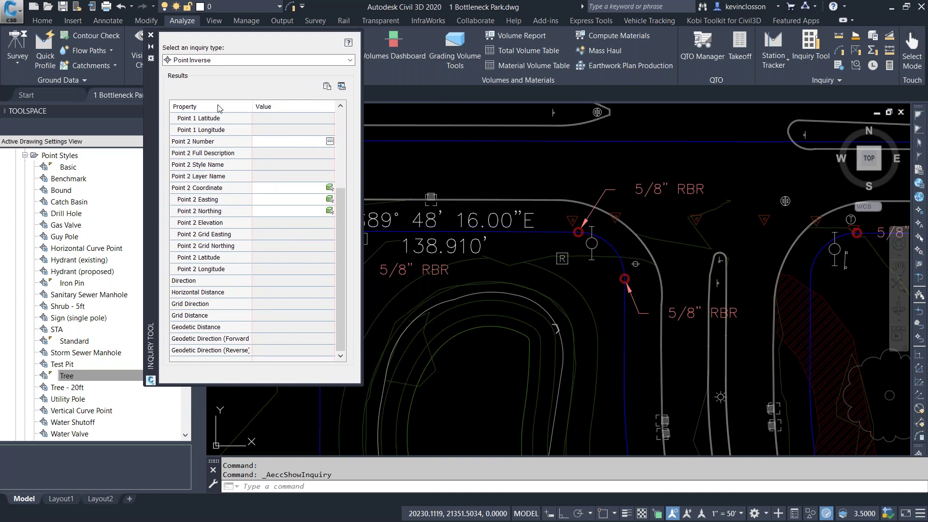
Set the inquiry type to Point > Point Inverse and move the palette to the right
click(350, 60)
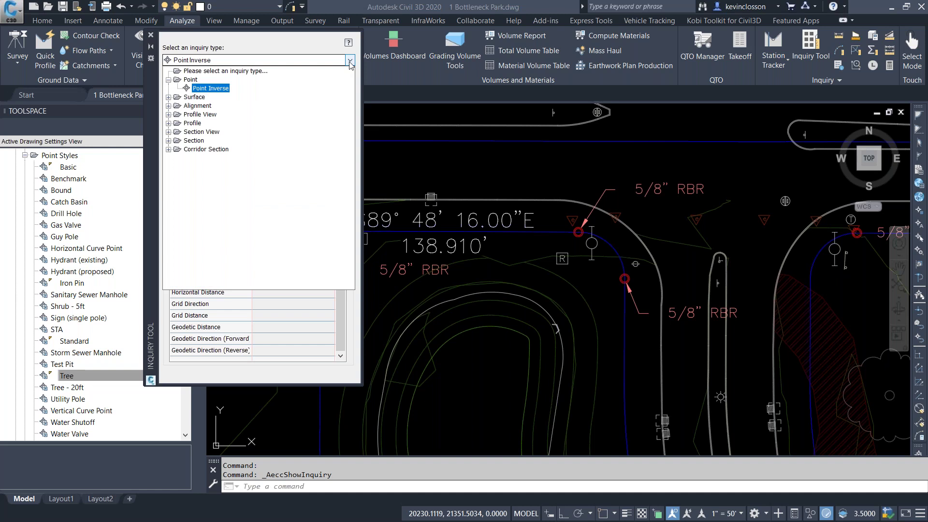
click(203, 89)
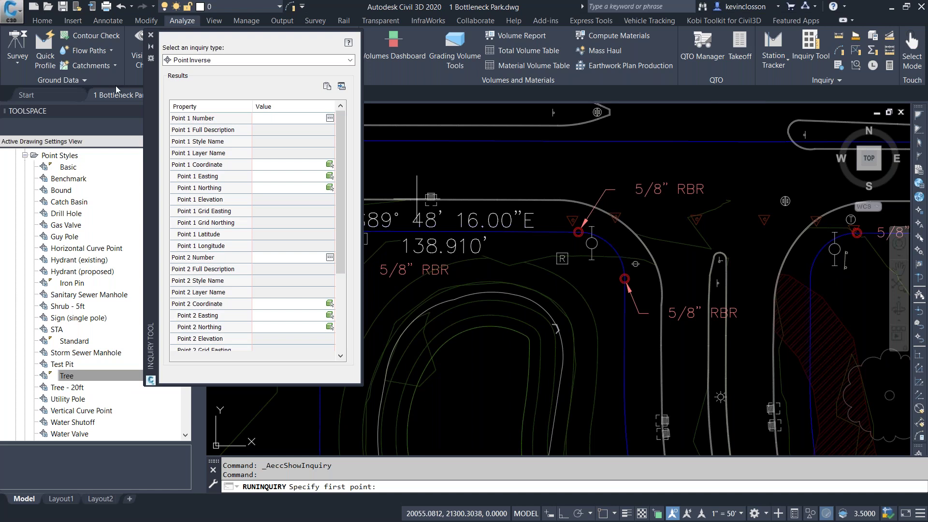
mouse_move(151, 126)
mouse_down()
mouse_move(314, 188)
mouse_move(663, 155)
mouse_up()
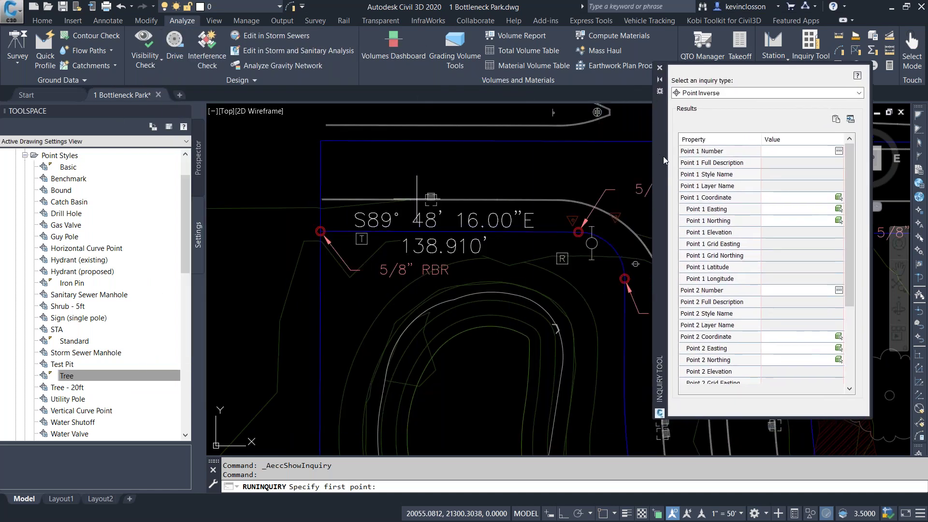
Pick iron pin 10000 as Point 1 and pin 10001 as Point 2, then move the palette left
click(839, 152)
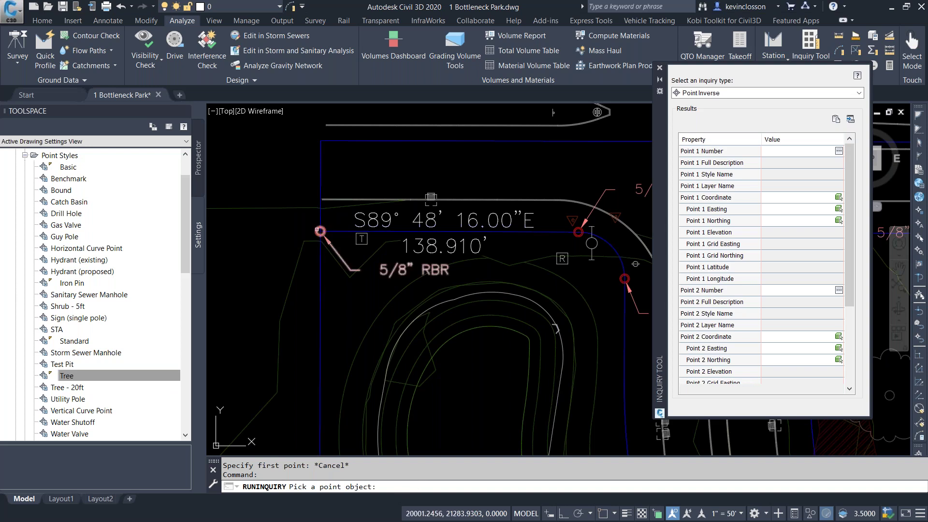
click(320, 231)
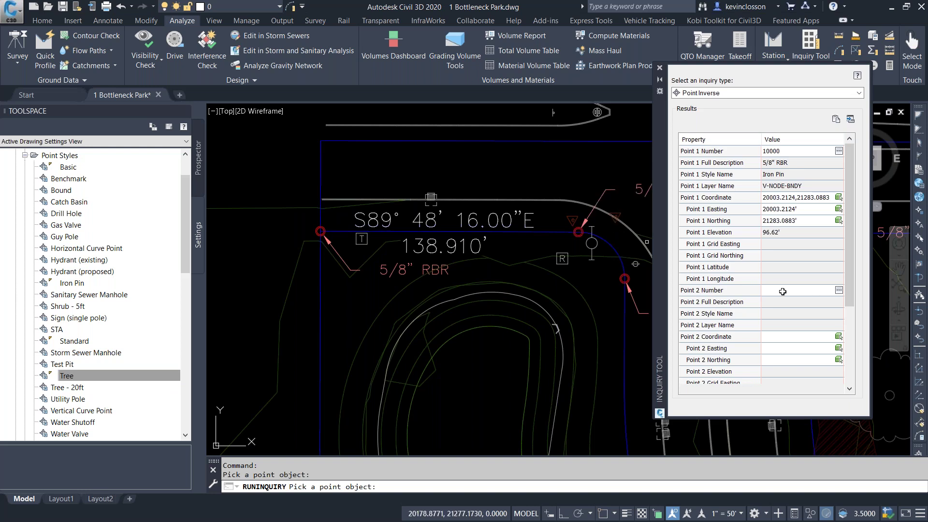
click(838, 291)
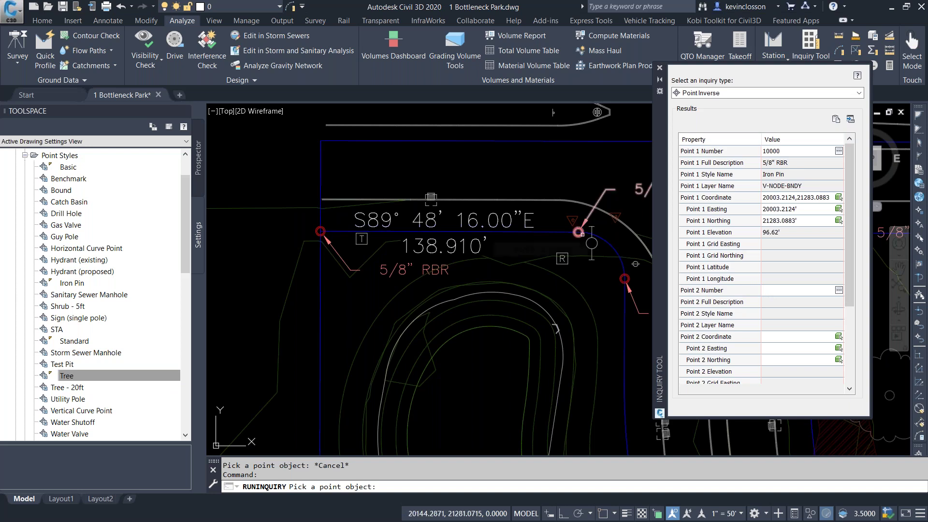
click(589, 237)
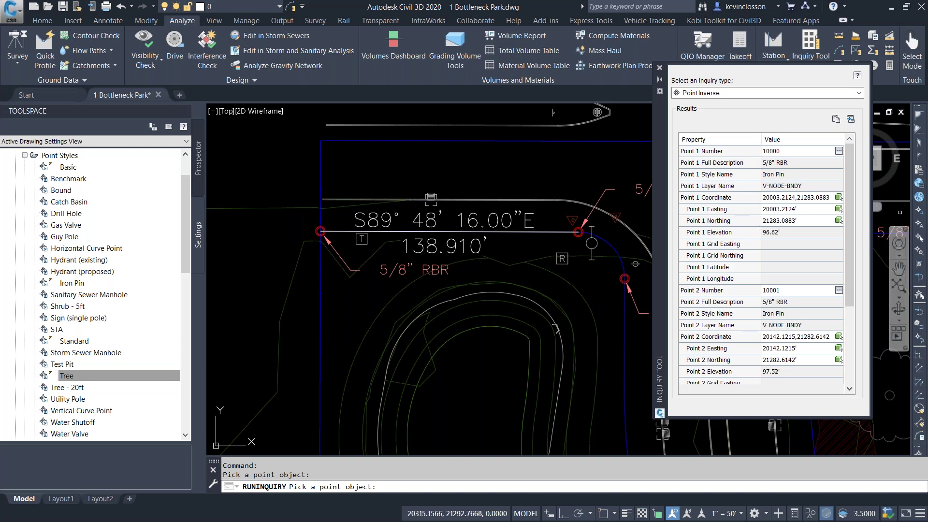
drag(850, 214, 851, 295)
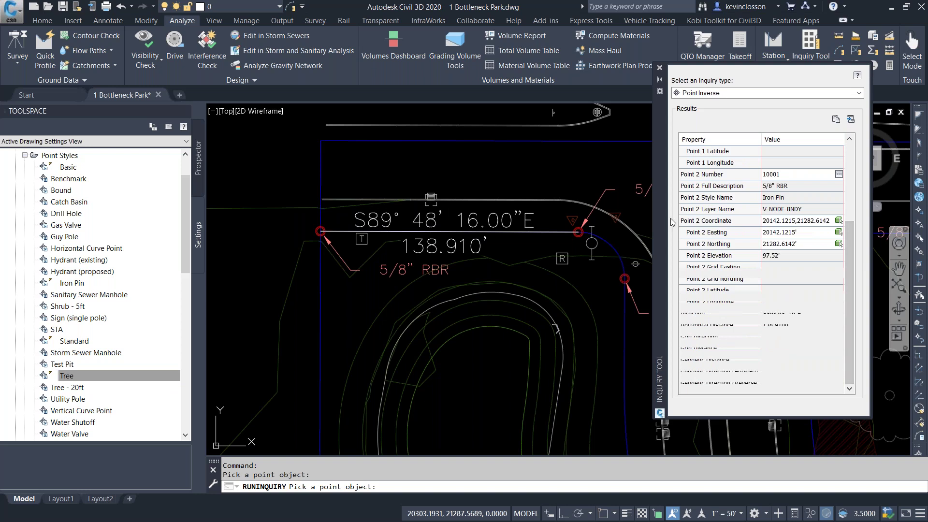
mouse_move(663, 218)
mouse_down()
mouse_move(642, 174)
mouse_move(277, 217)
mouse_up()
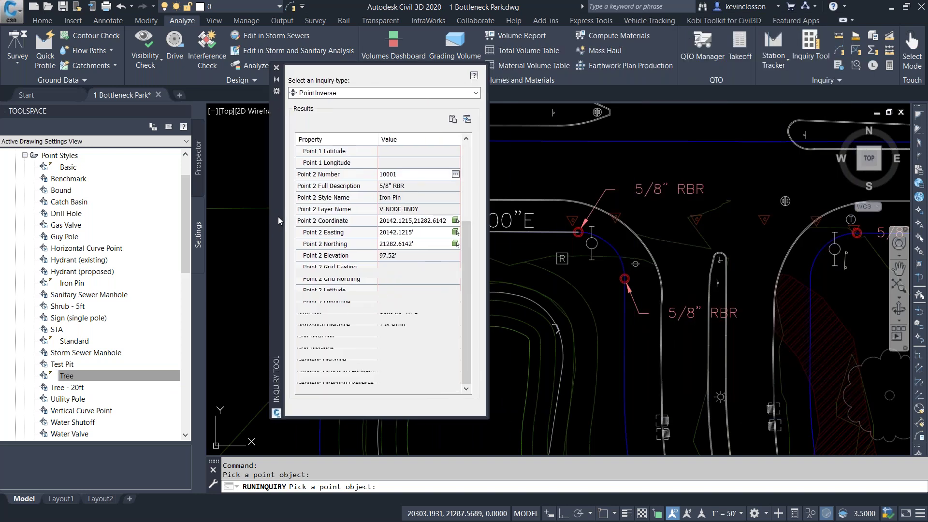
Close the Inquiry Tool and reopen it docked on the left of the drawing
right_click(277, 216)
click(303, 246)
click(214, 248)
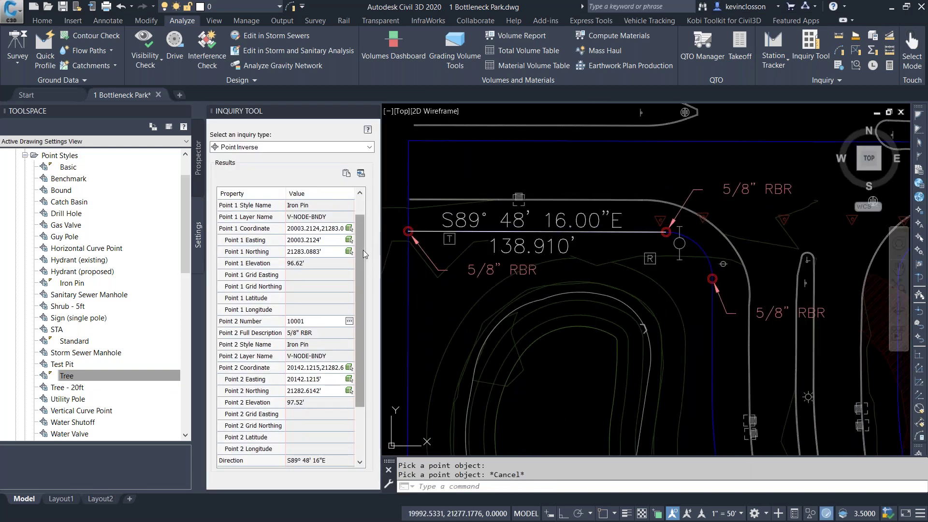
scroll(364, 250, down, 2)
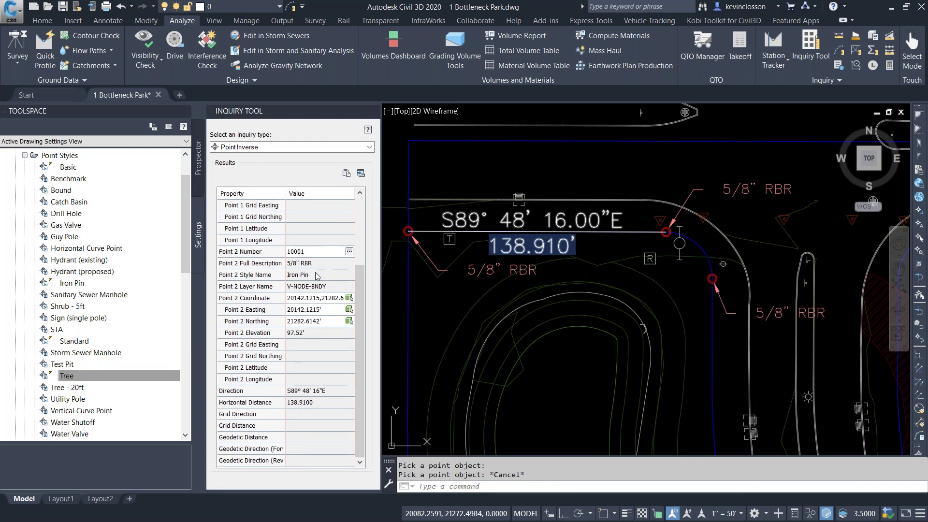
scroll(360, 295, up, 1)
scroll(362, 305, down, 1)
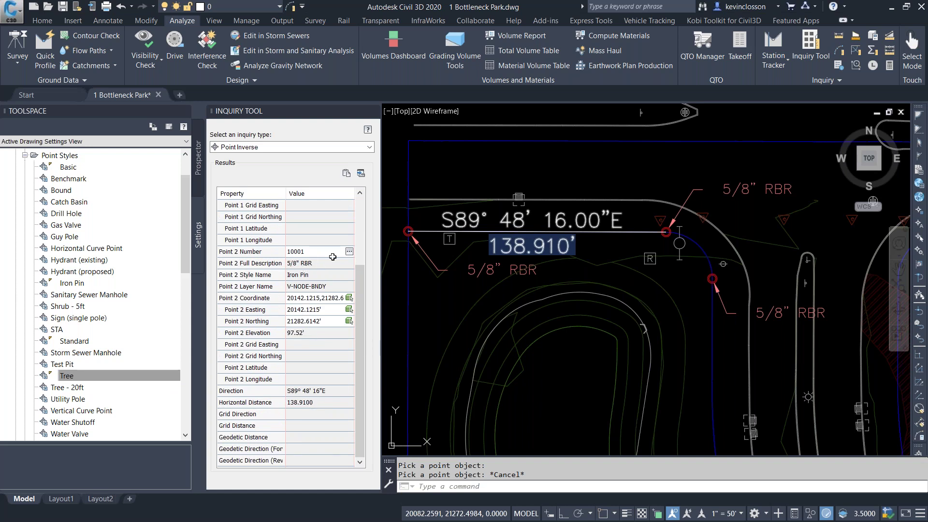
Change Point 2 to point 10019, then back to 10001 (S89° 48' 16"E, 138.9100)
click(349, 251)
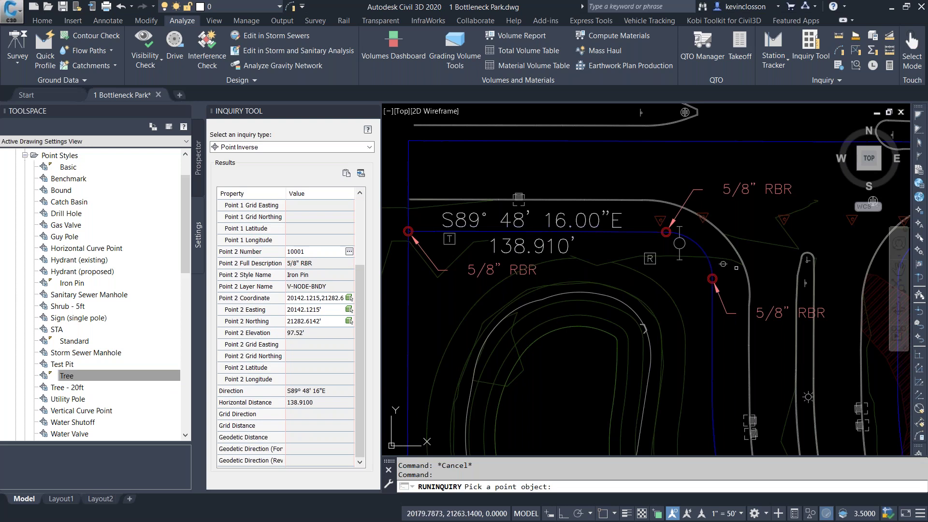
click(712, 279)
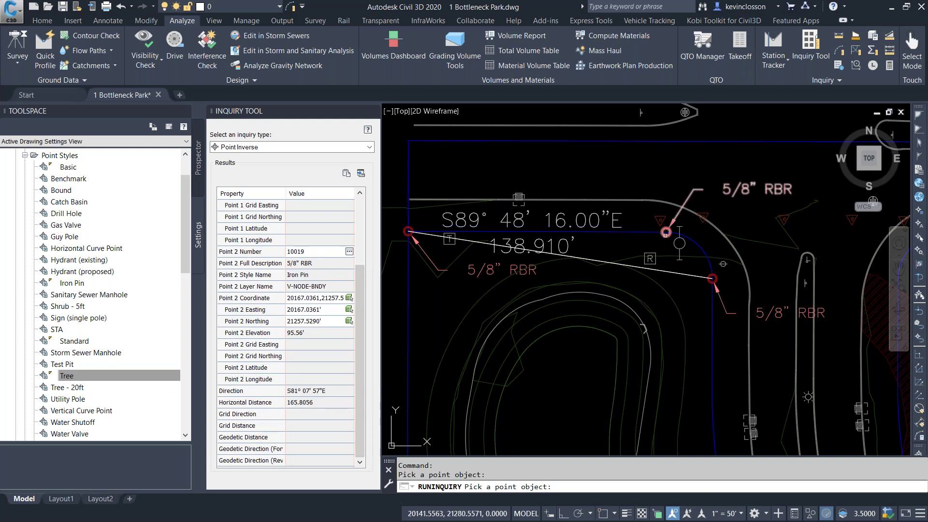
click(666, 233)
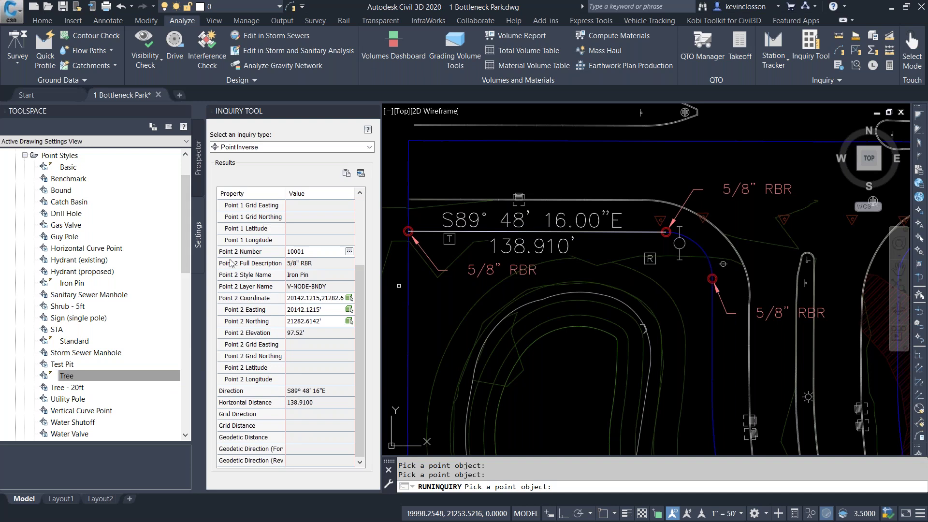
Close the Inquiry Tool, bring the triangulated surface into view, and start opening TIN Surface.dwg
click(374, 111)
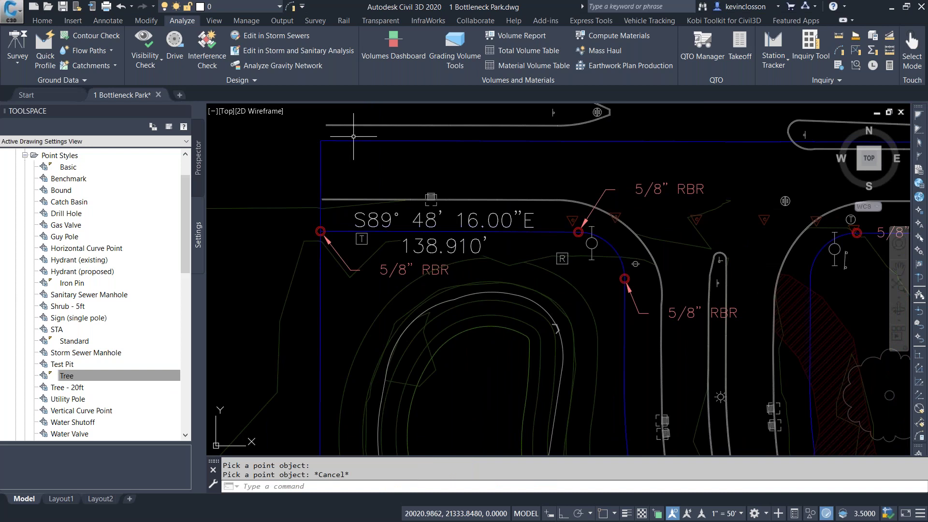
scroll(541, 223, down, 3)
middle_drag(563, 222, 424, 249)
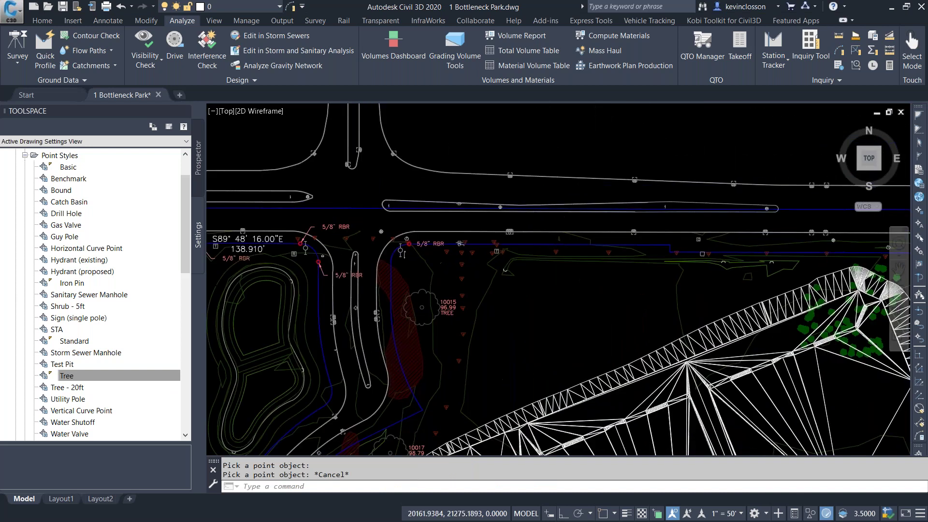
middle_drag(315, 247, 321, 244)
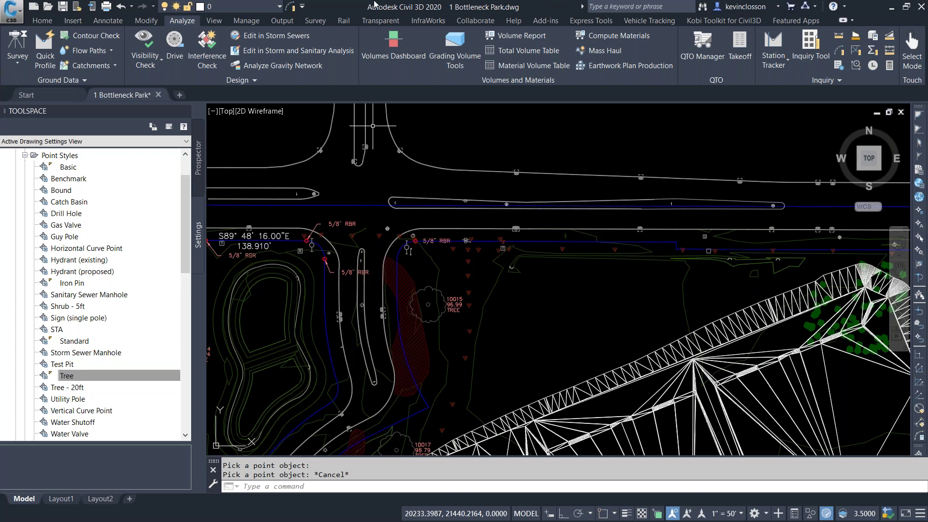
click(48, 6)
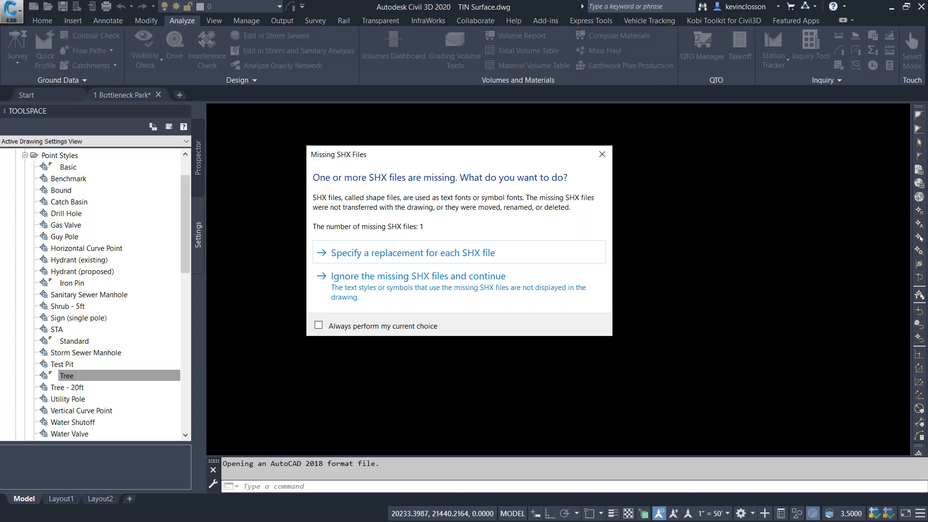
Ignore the missing SHX font and the unresolved 19-0224 BASE.dwg reference while opening TIN Surface.dwg
click(438, 296)
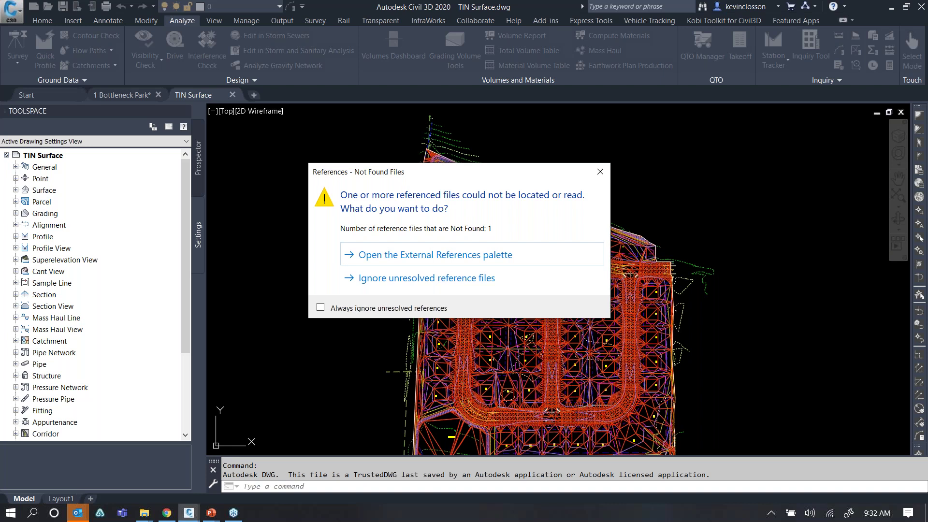
click(414, 286)
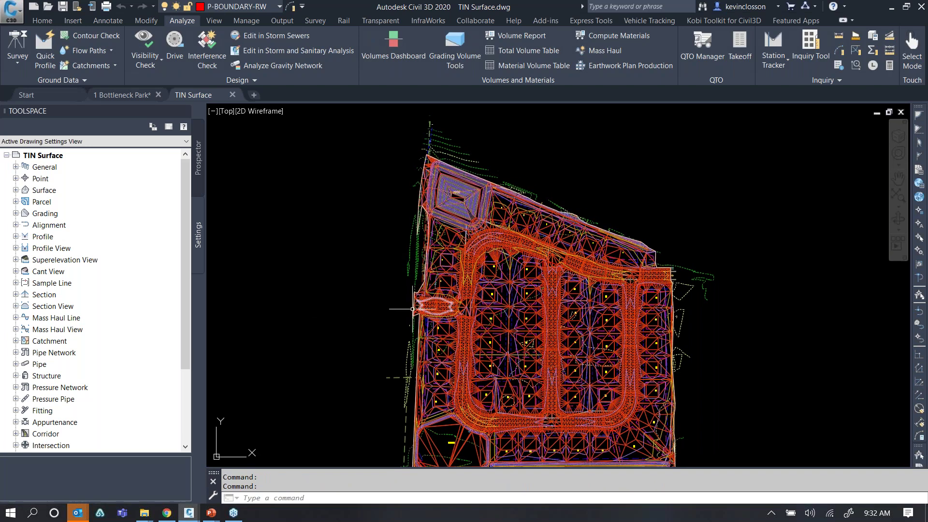
Show the Prospector collections and select the Surfaces collection
middle_drag(774, 328, 771, 279)
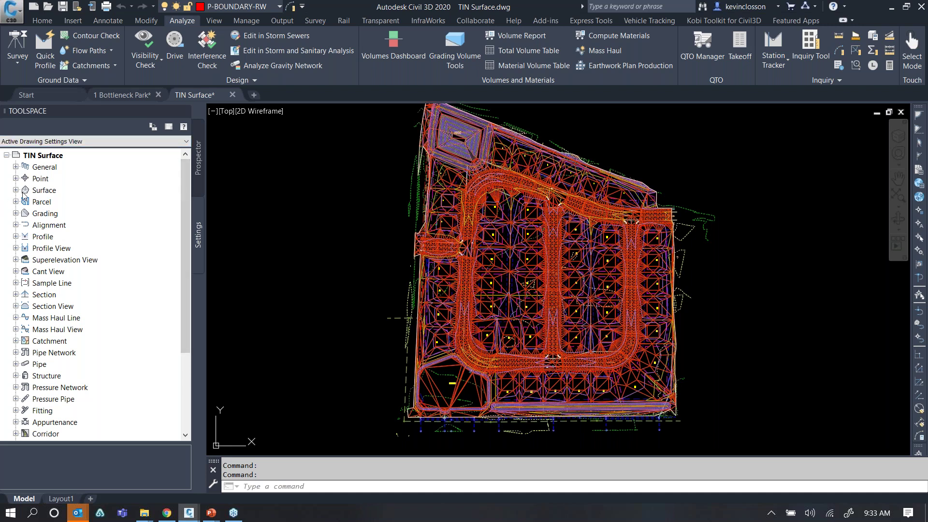
click(198, 172)
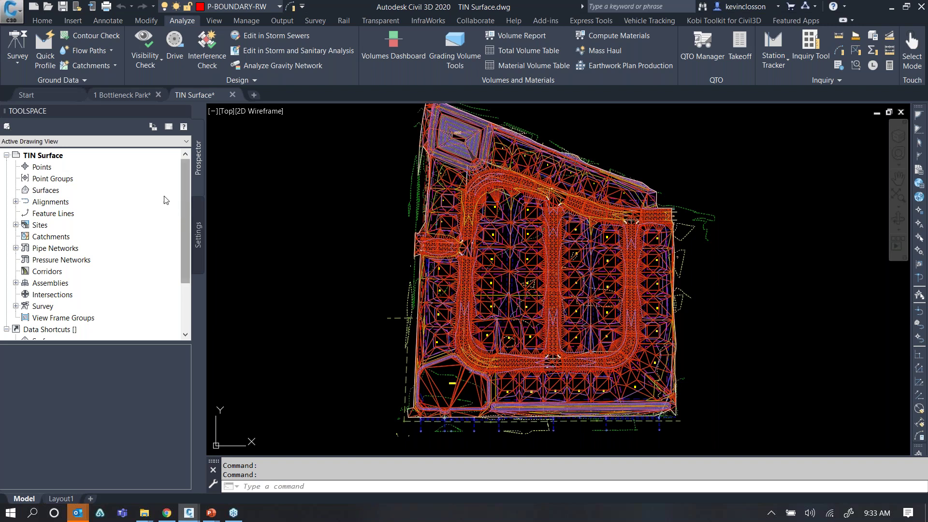
click(45, 191)
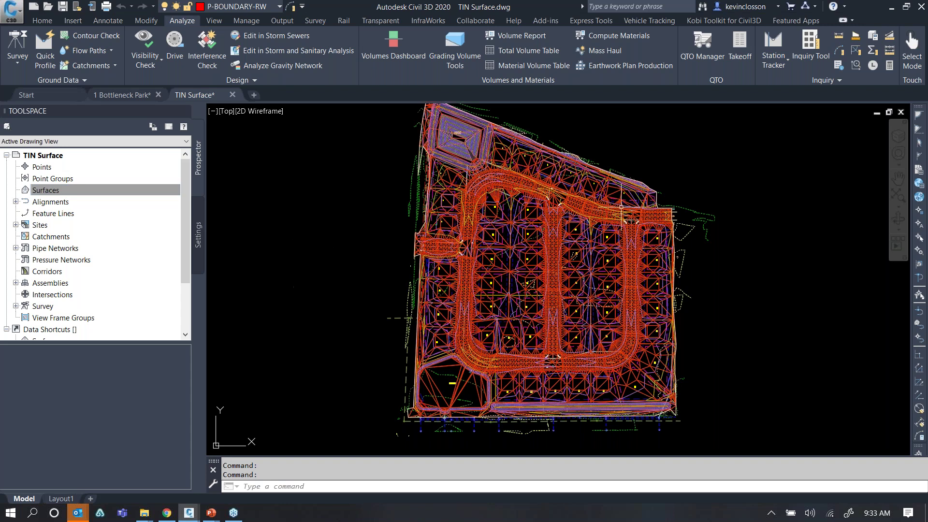
Zoom in on the middle of the mesh and select one triangular 3D face
scroll(714, 276, up, 3)
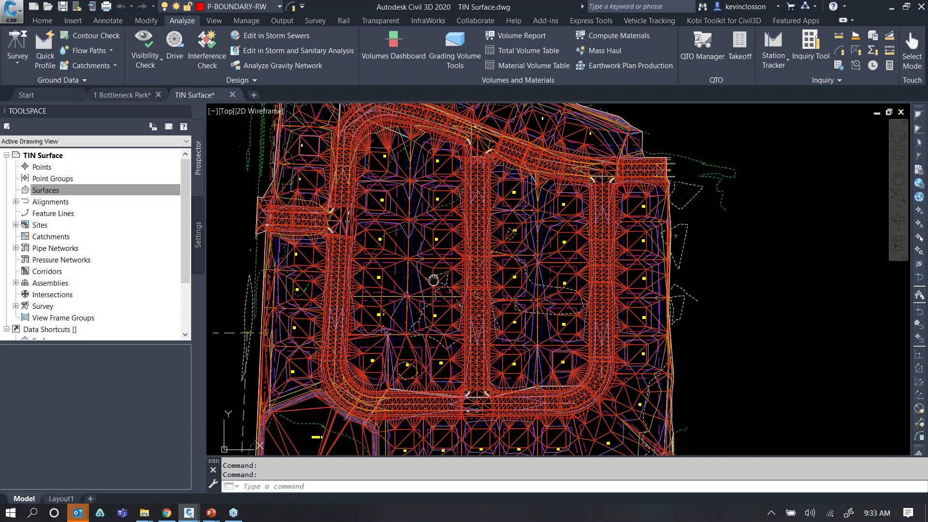
scroll(714, 275, up, 2)
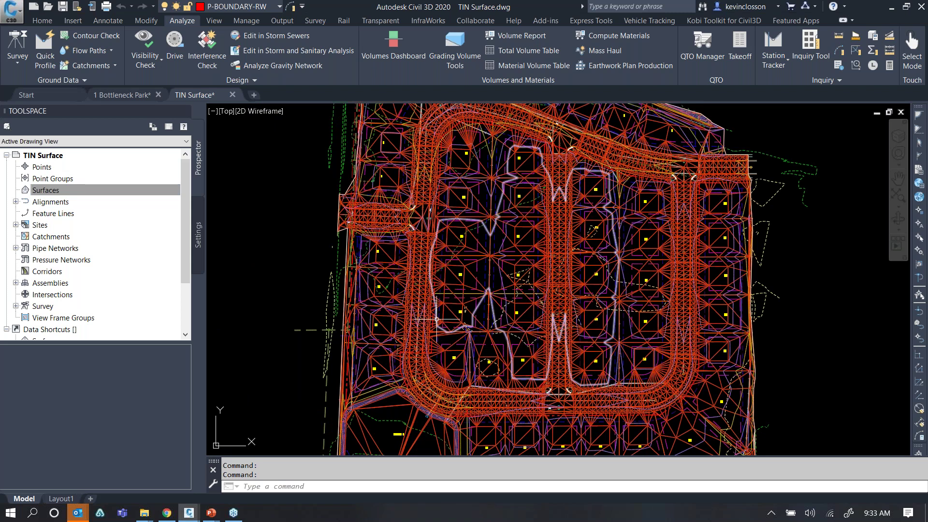
key(Escape)
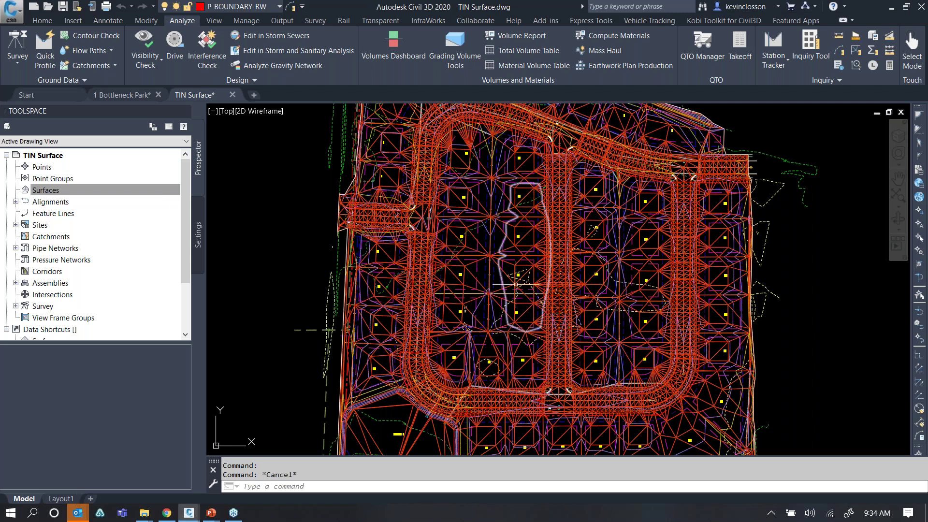
scroll(507, 282, up, 3)
scroll(441, 231, up, 2)
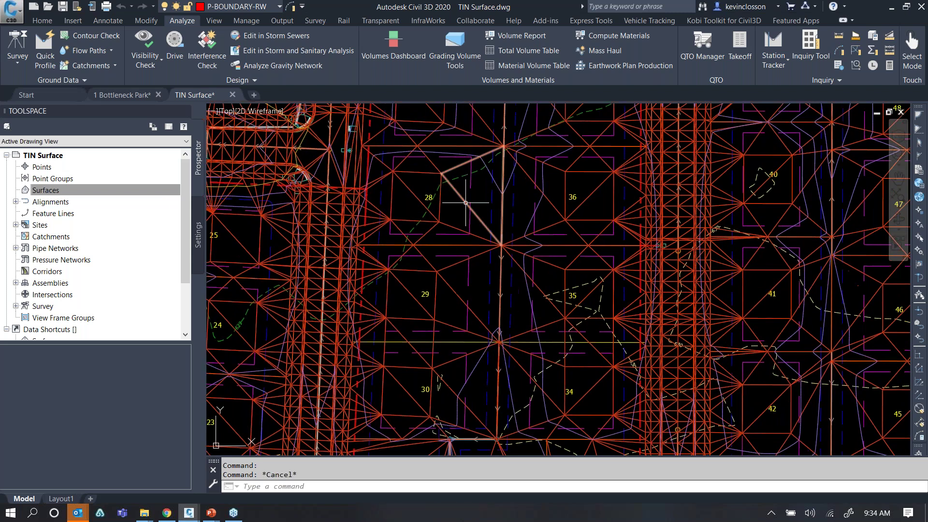
click(489, 221)
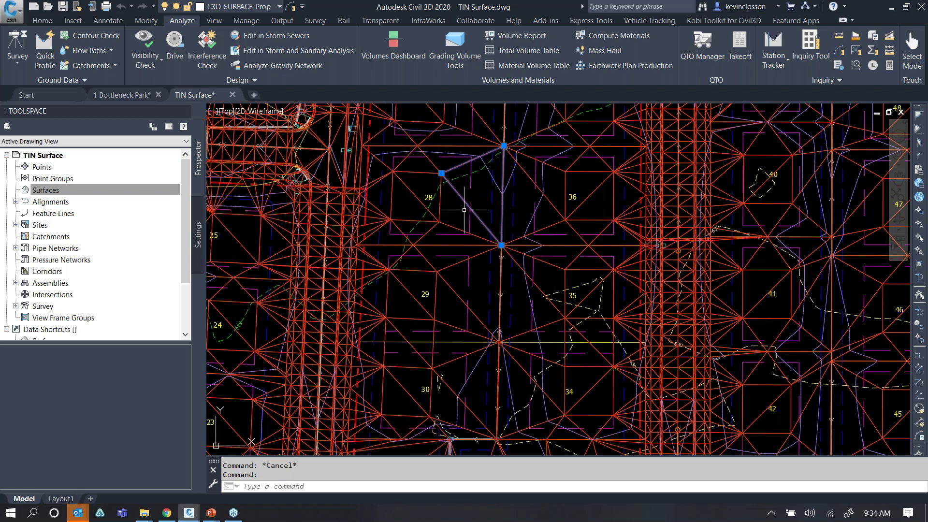
Select all 9197 faces similar to the picked triangle, isolate them, and clear the selection
right_click(488, 201)
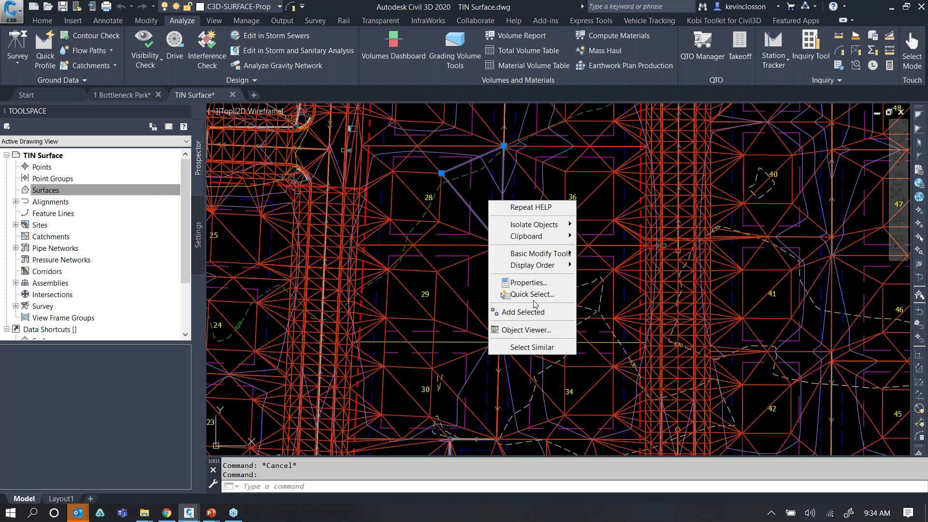
click(536, 348)
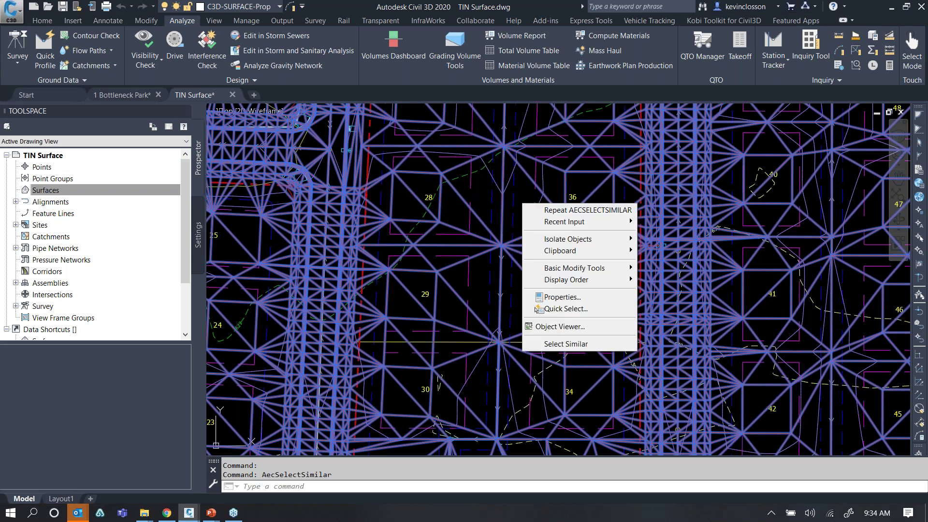
mouse_move(570, 242)
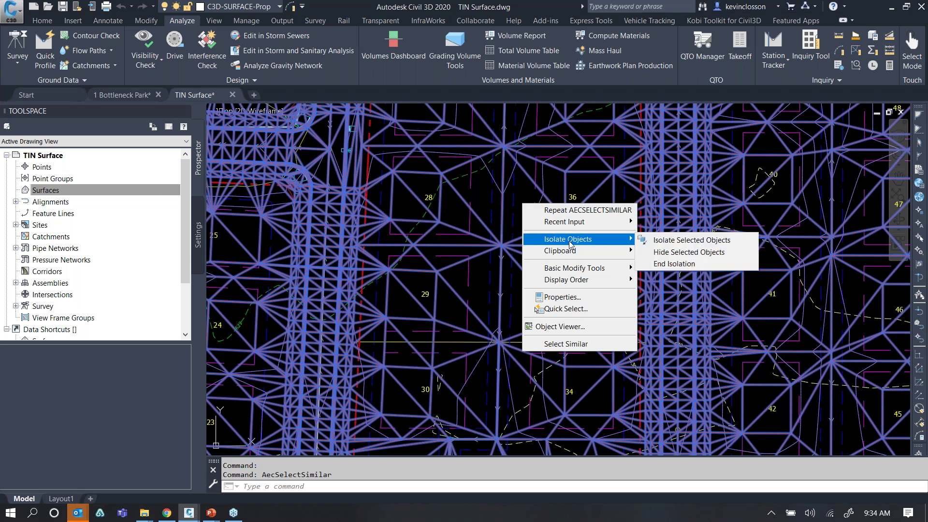
click(667, 240)
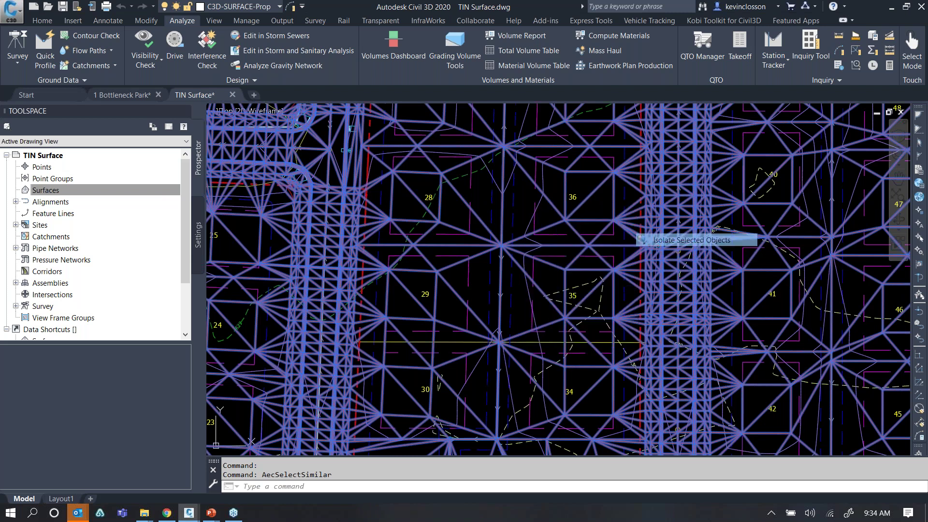
scroll(480, 289, up, 2)
scroll(479, 289, down, 4)
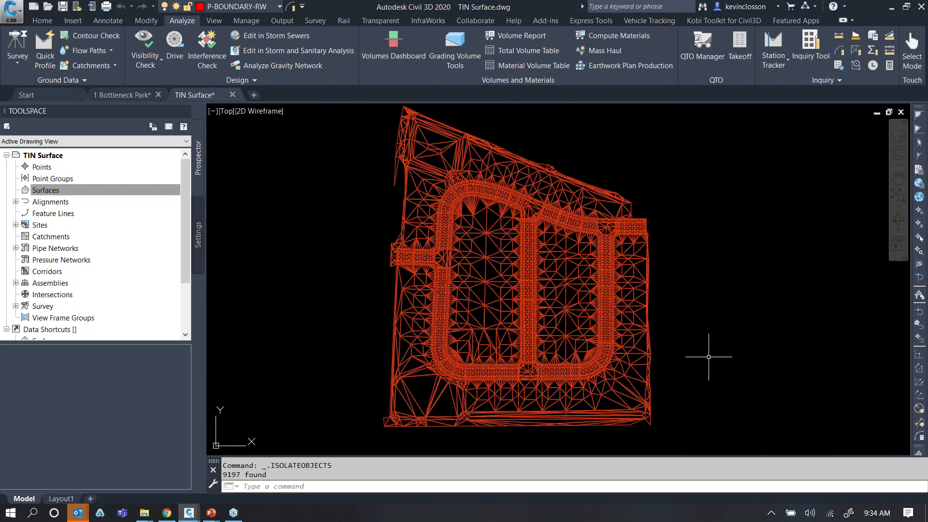
key(Escape)
key(Escape)
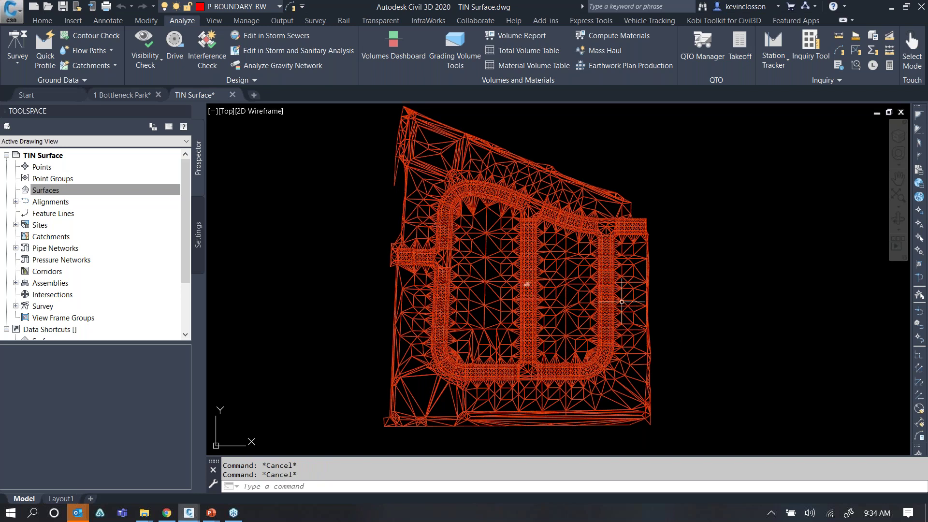
Start a new surface from the Surfaces collection and name it FG
right_click(43, 188)
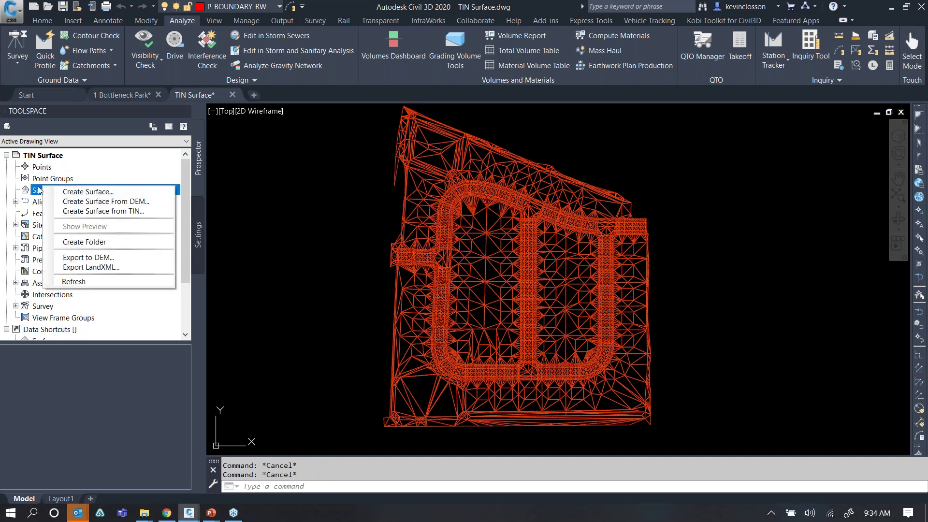
click(65, 192)
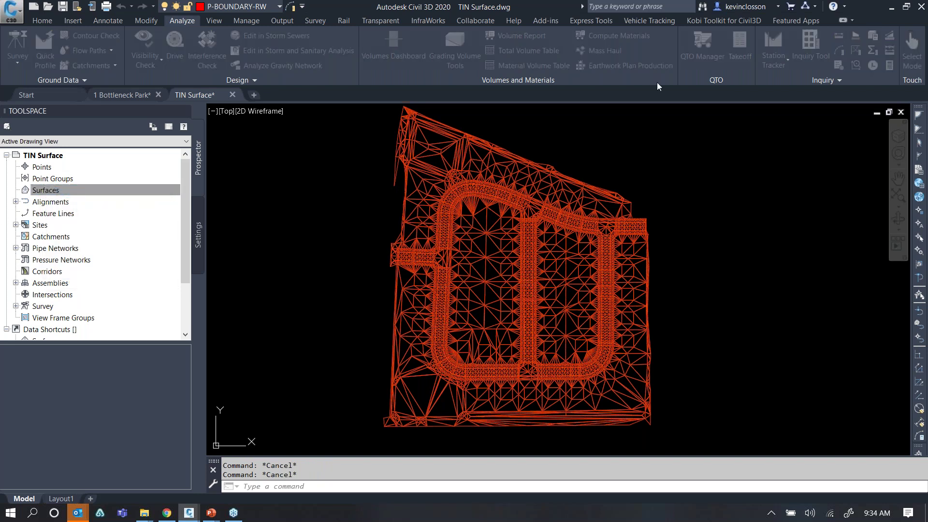
drag(491, 111, 265, 60)
click(362, 136)
click(401, 136)
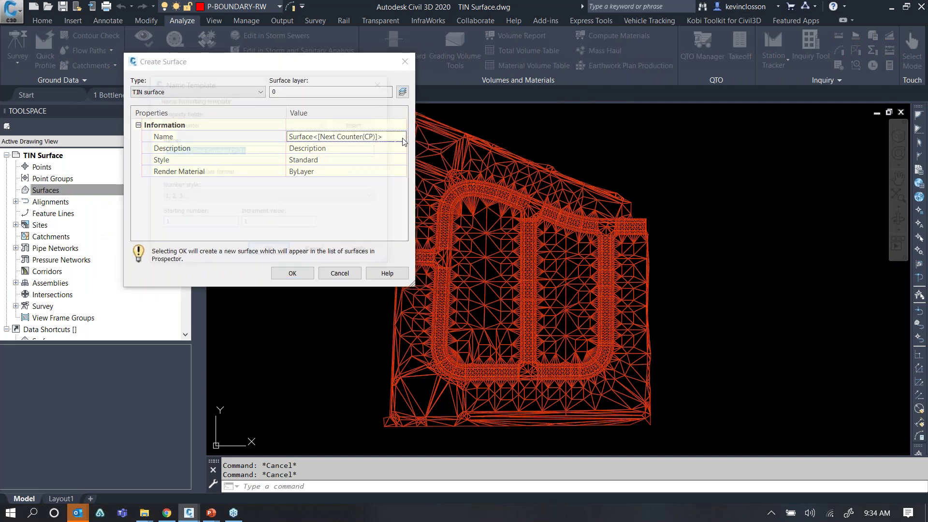
click(383, 81)
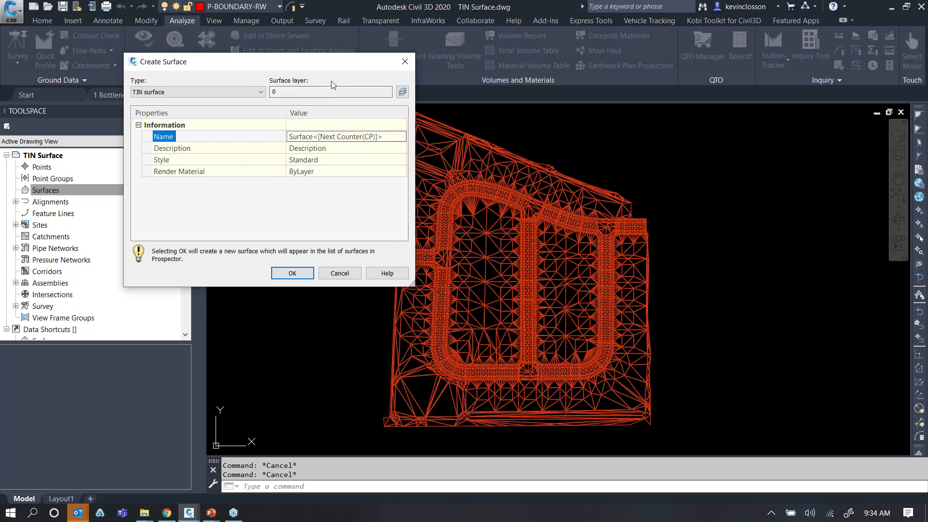
click(337, 135)
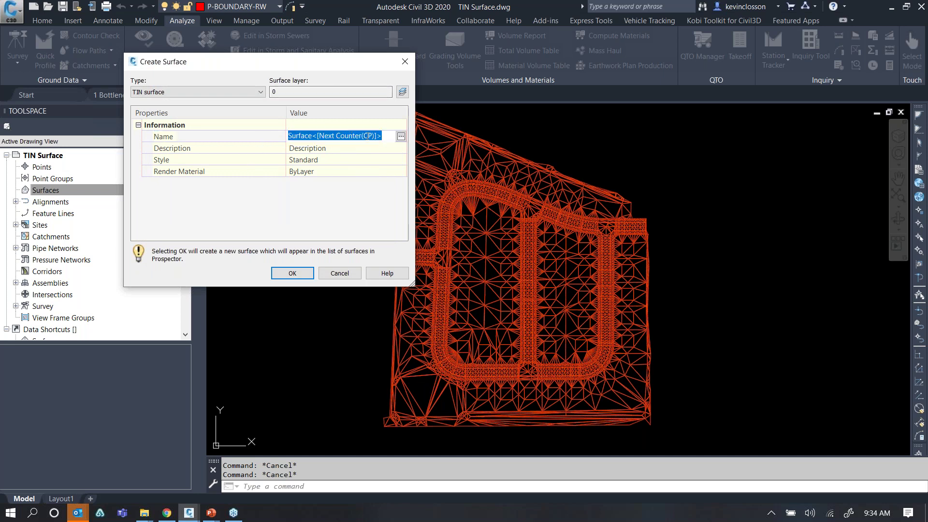
key(BackSpace)
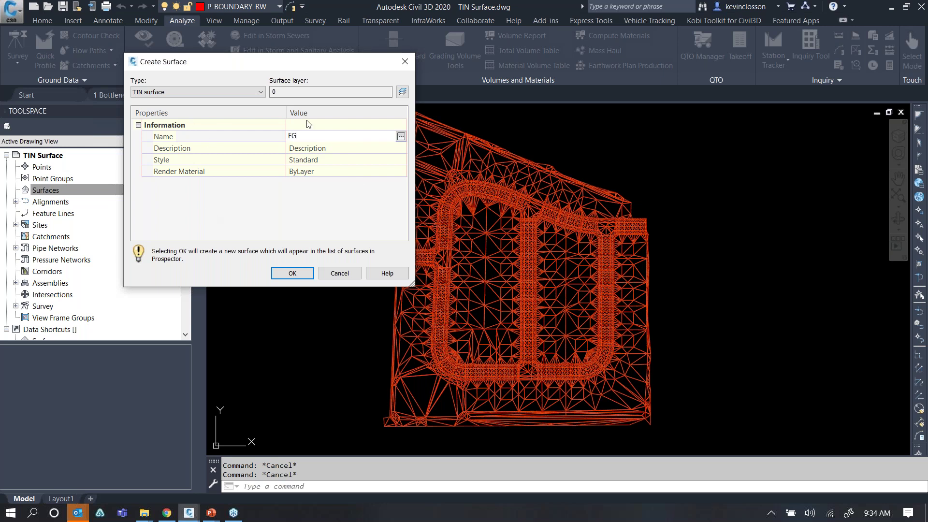
key(Return)
Edit the Standard style to show Triangles in Model view, then create FG
click(331, 161)
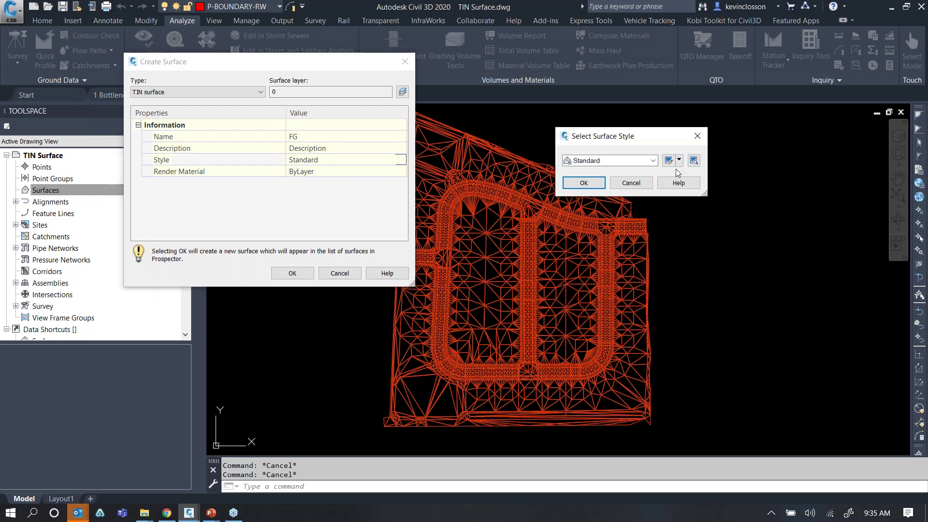
click(679, 160)
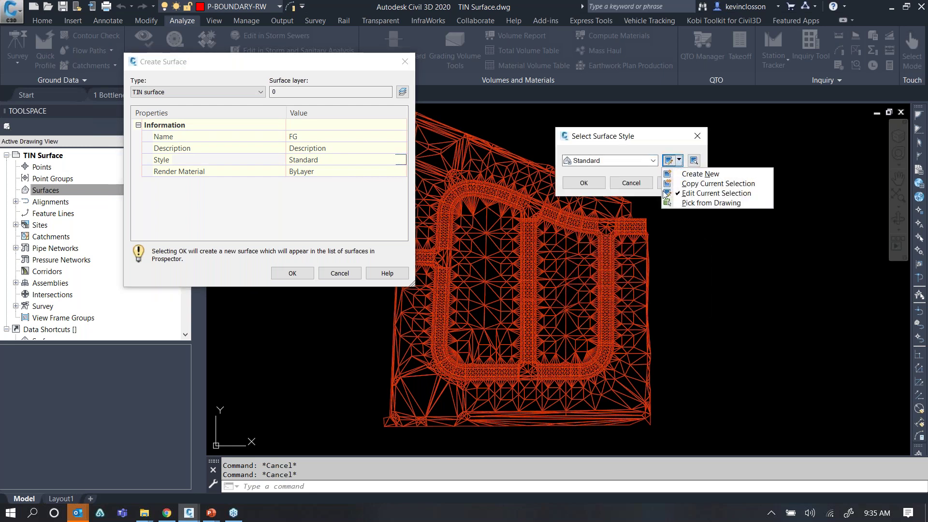
click(701, 193)
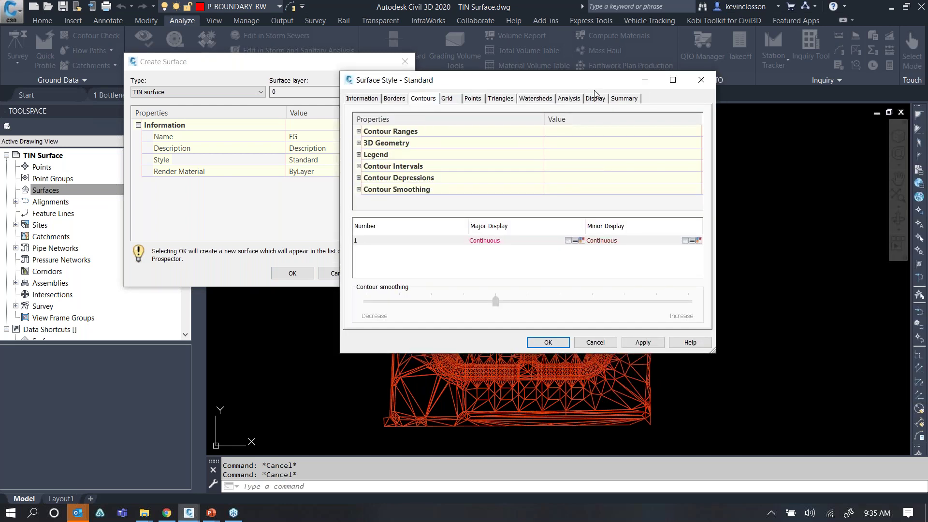
click(597, 99)
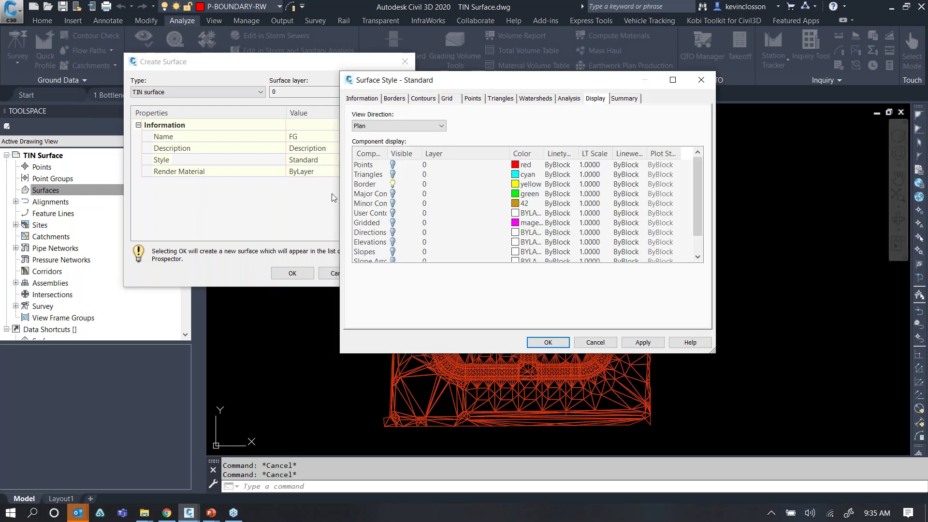
click(395, 175)
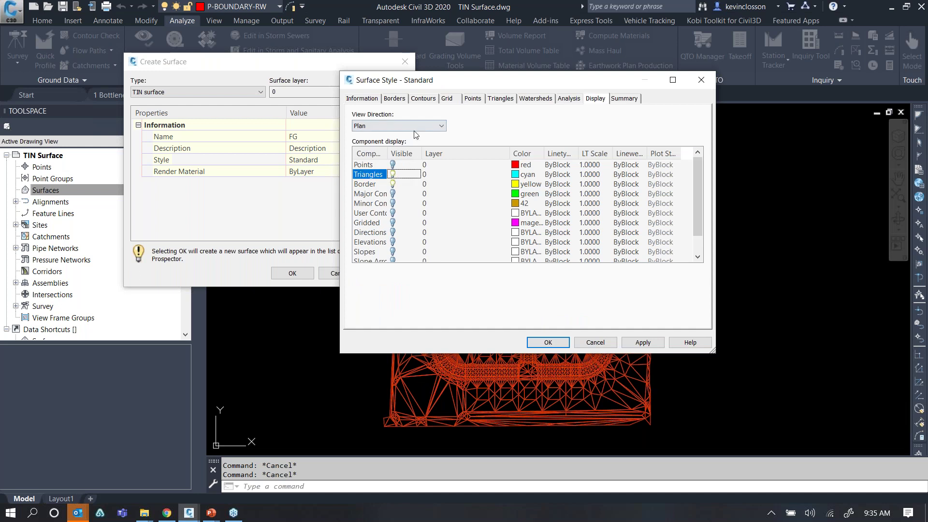
click(431, 126)
click(399, 144)
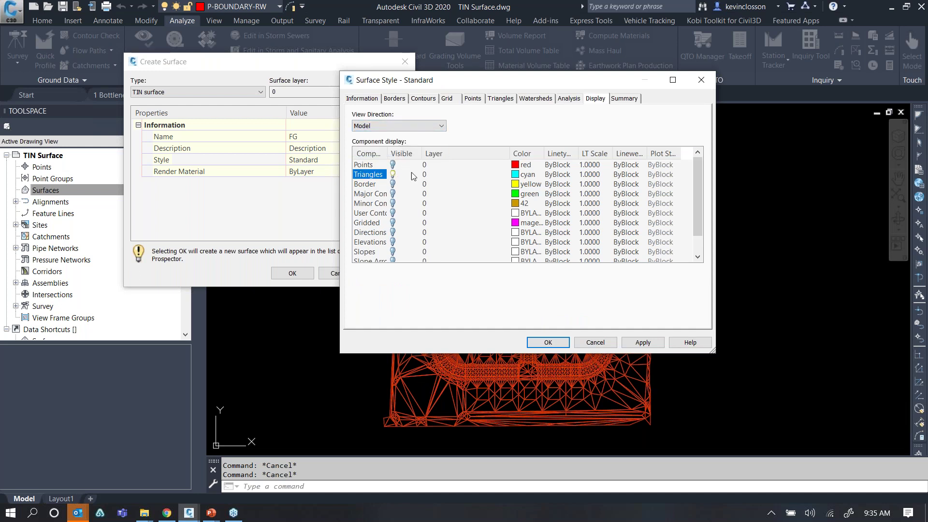
click(549, 342)
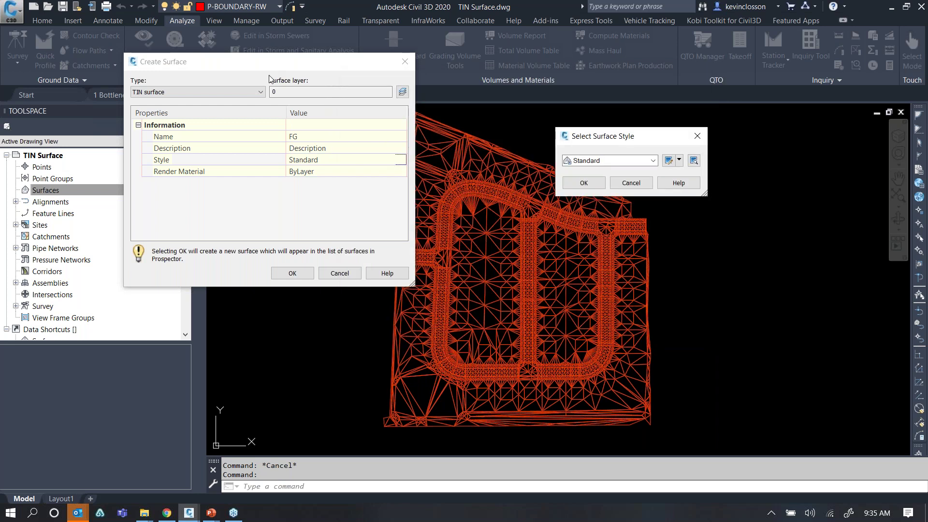
click(581, 183)
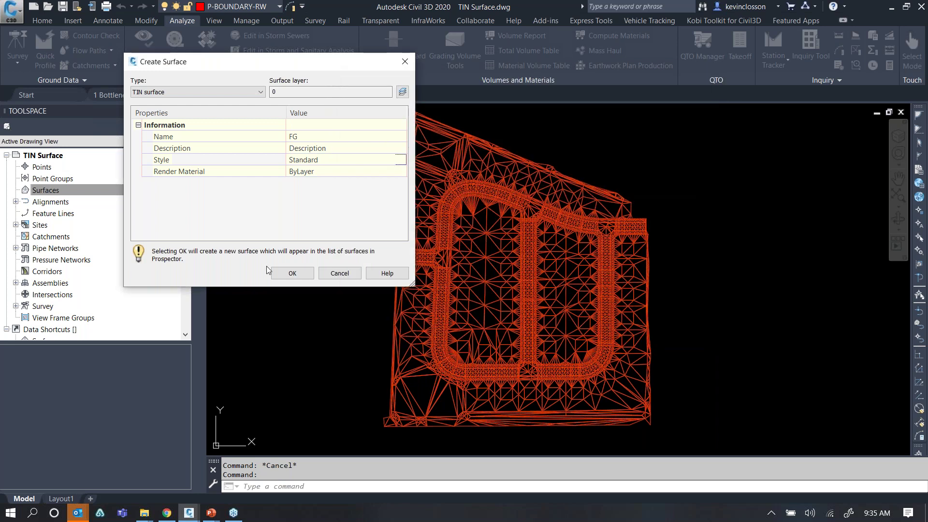
click(293, 273)
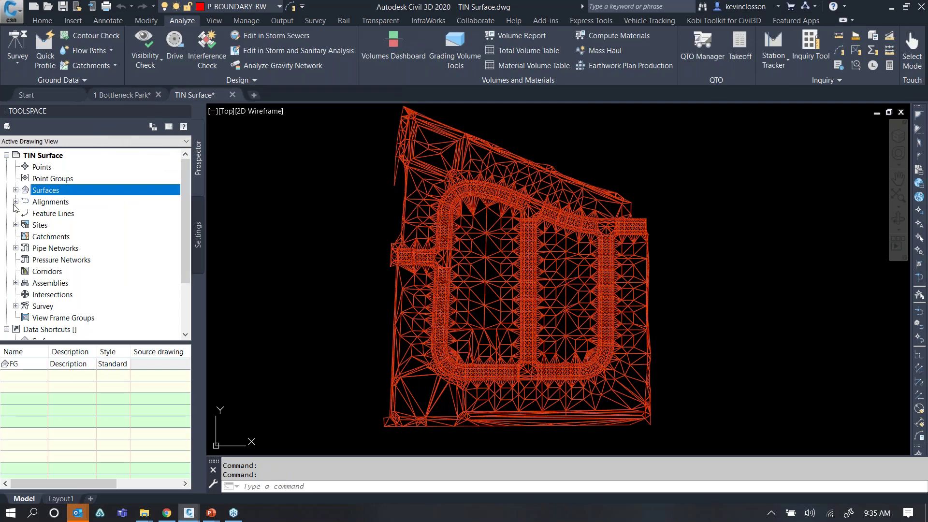
Expand the FG surface definition in Prospector and select Drawing Objects
click(16, 191)
click(25, 202)
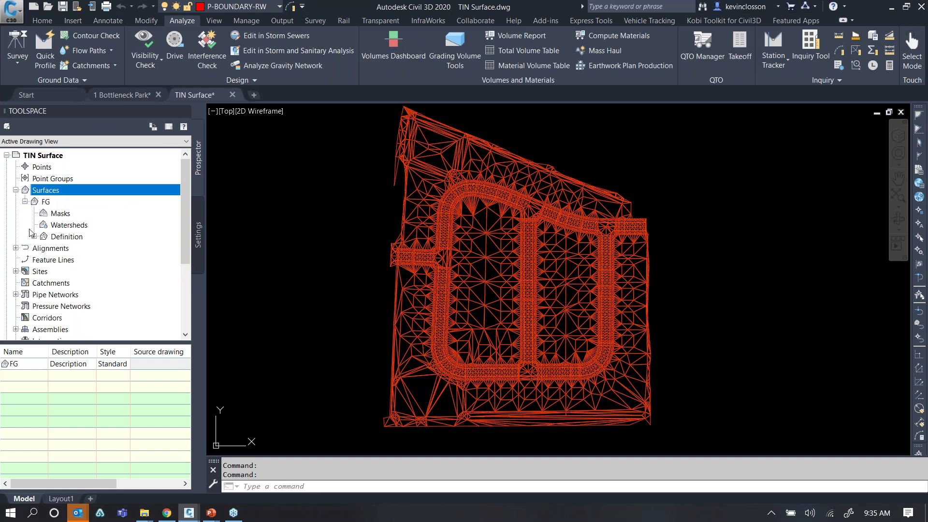
click(34, 236)
scroll(187, 185, down, 2)
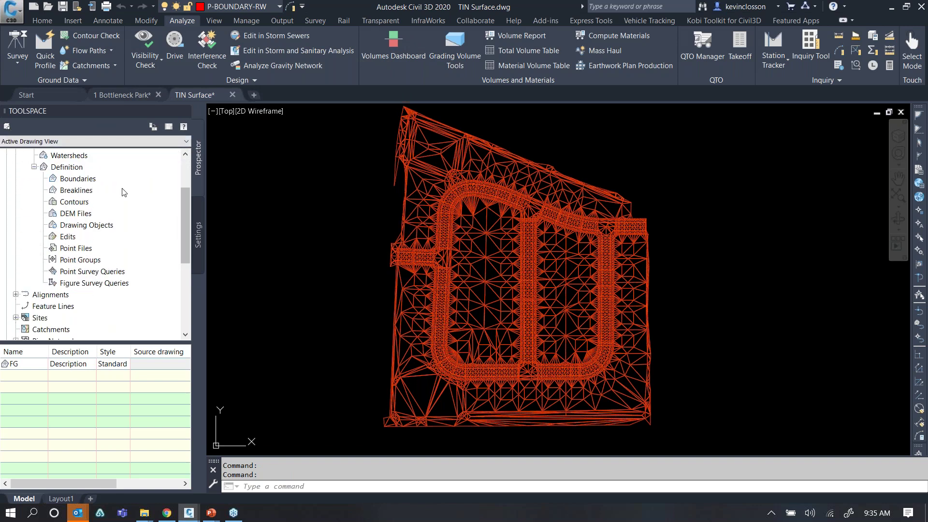
click(83, 226)
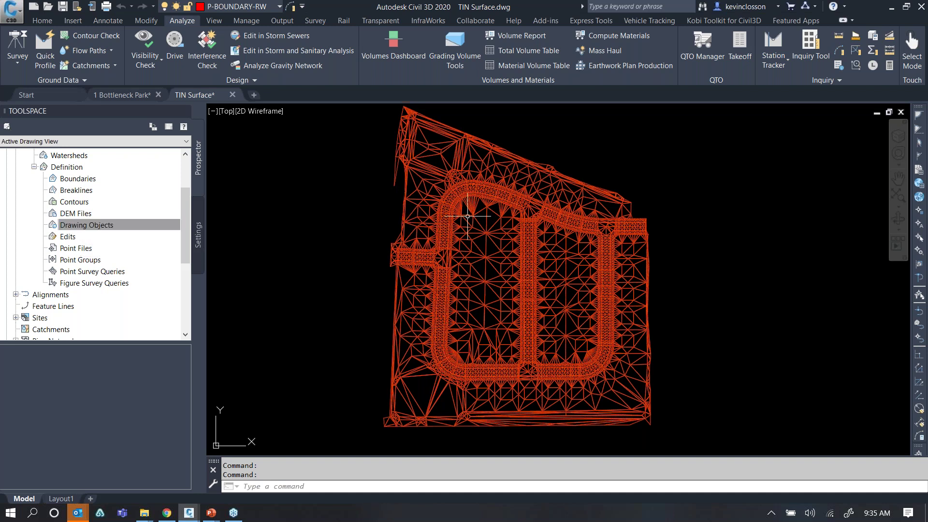
Add 3D Faces drawing objects to FG, window-selecting all faces of the mesh
right_click(73, 230)
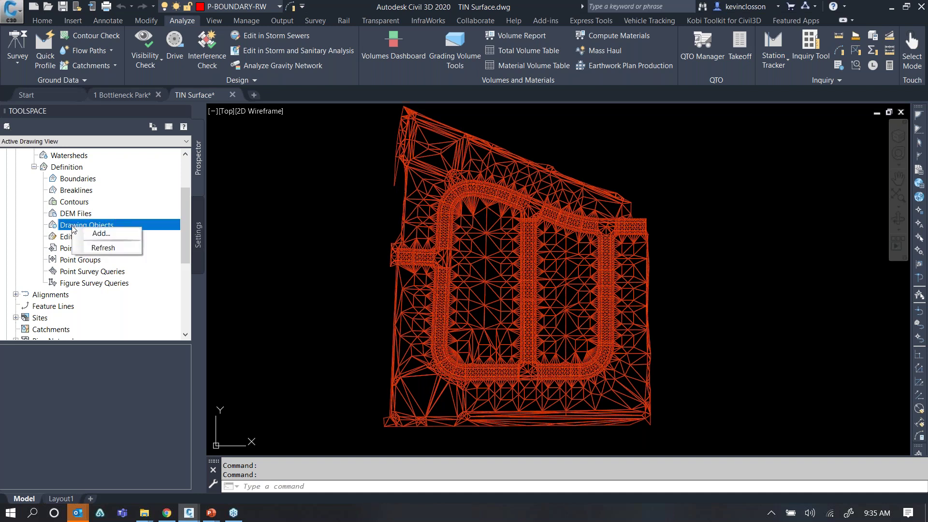
click(108, 233)
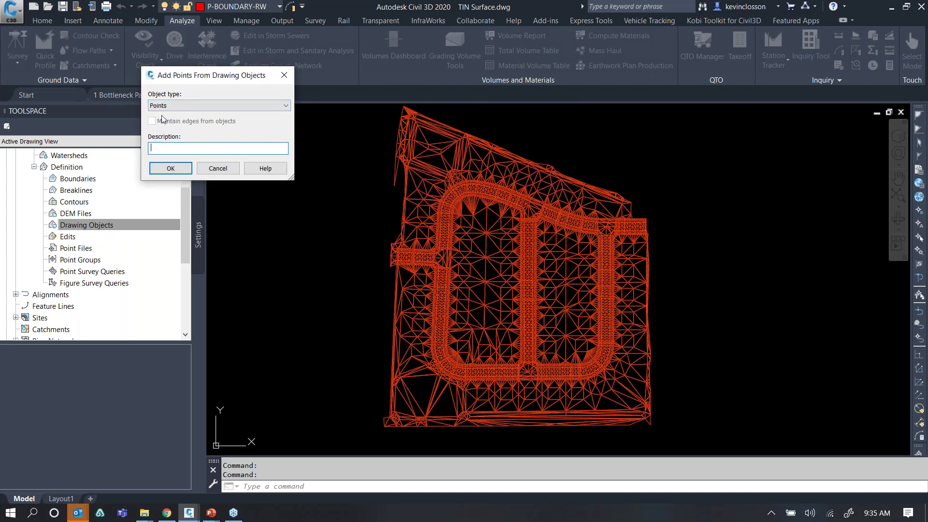
click(285, 106)
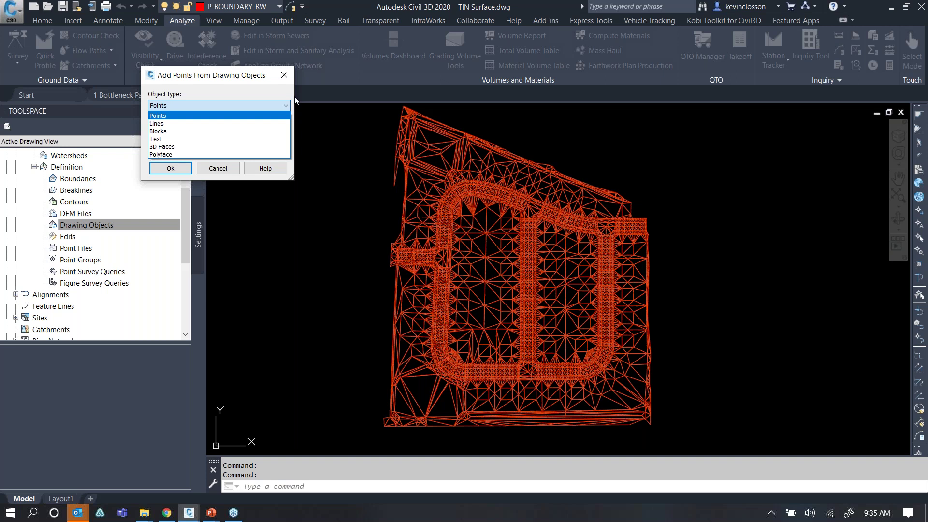
click(172, 147)
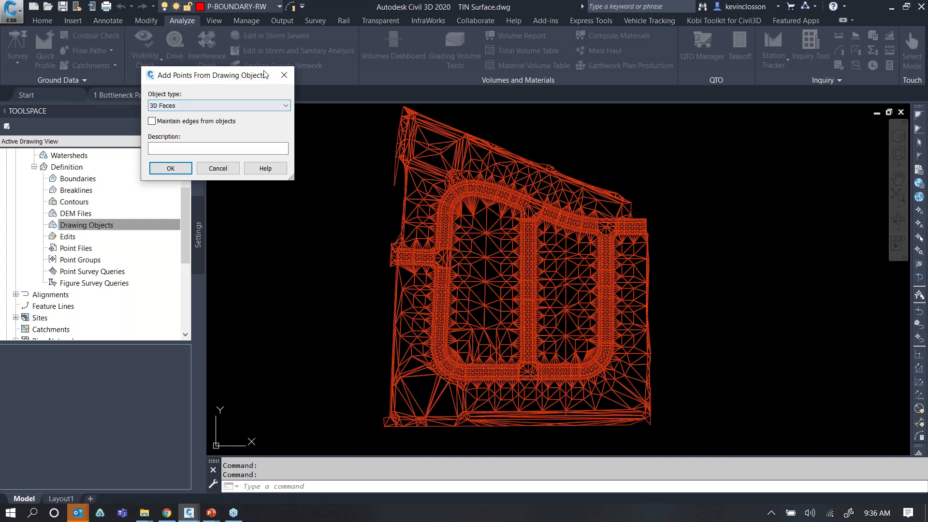
drag(264, 74, 267, 73)
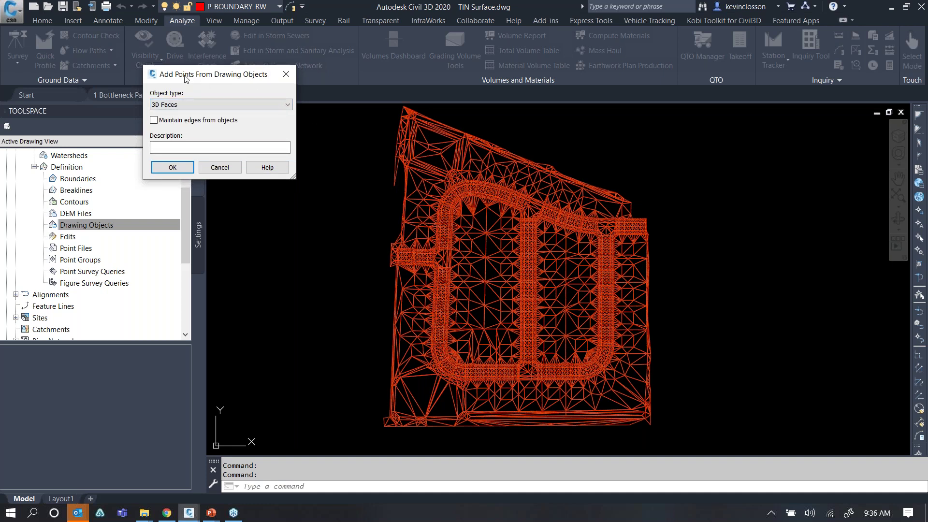
click(179, 168)
drag(345, 191, 363, 200)
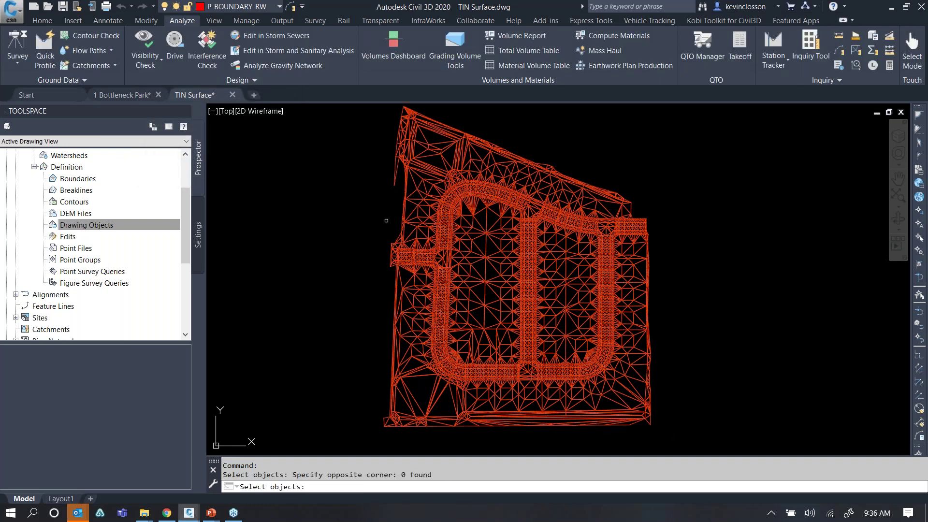
drag(719, 434, 730, 452)
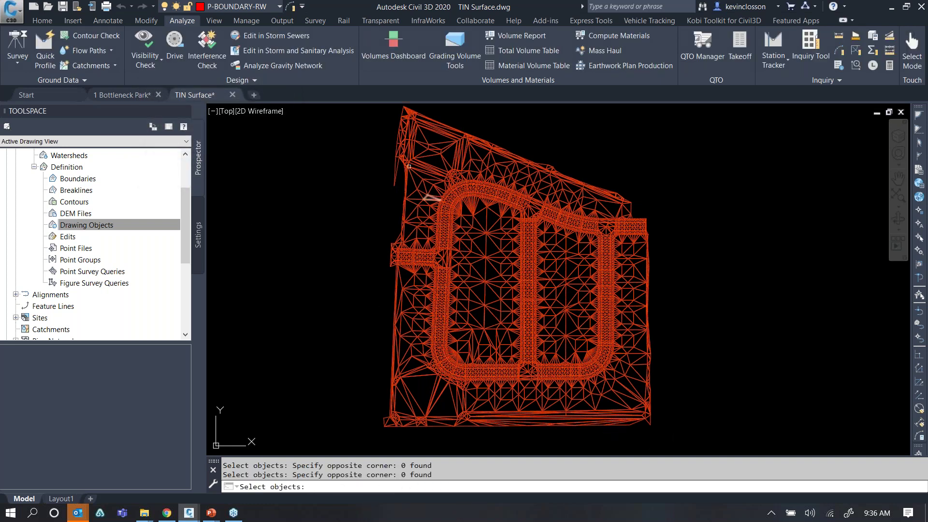
scroll(364, 174, down, 4)
mouse_move(539, 329)
mouse_down()
mouse_move(381, 216)
mouse_move(332, 129)
mouse_move(339, 134)
mouse_up()
key(Return)
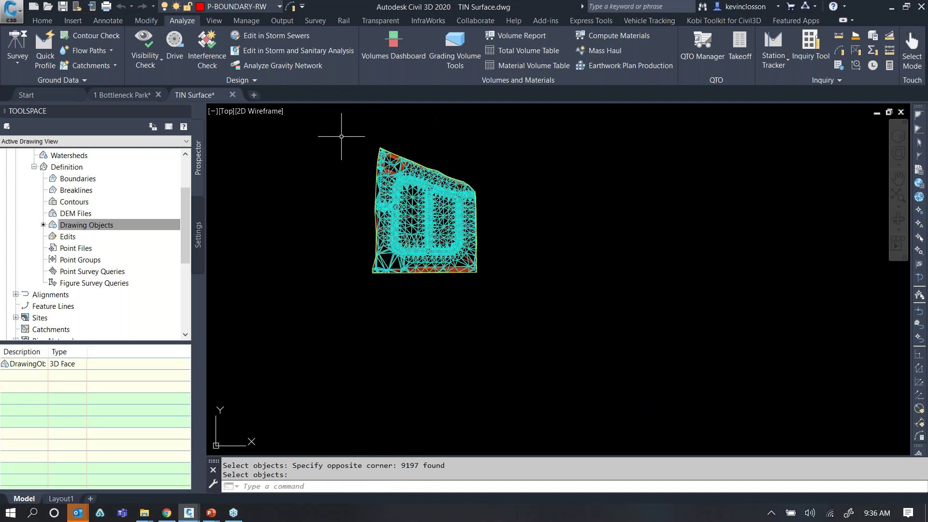
Inspect the triangulated mesh, end the selection prompt, and select the FG TIN surface
scroll(398, 184, up, 4)
scroll(480, 299, up, 5)
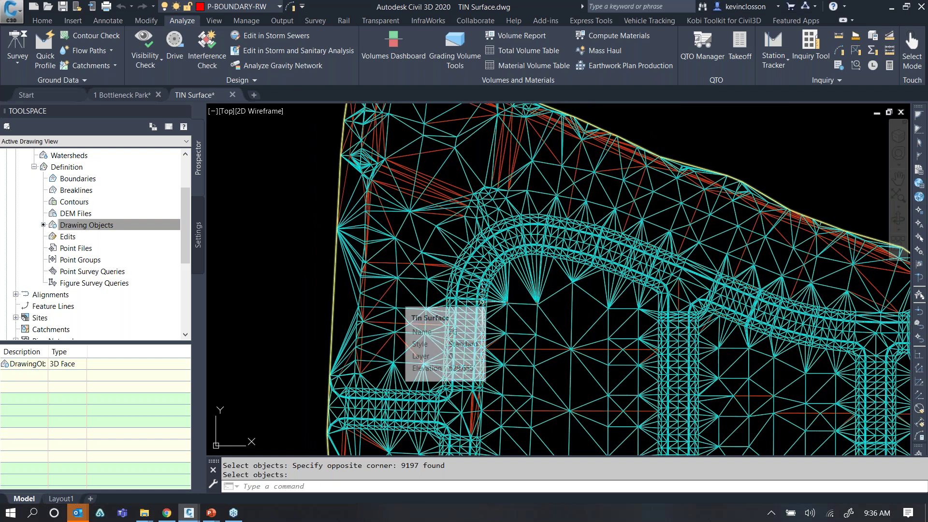
middle_drag(463, 381, 472, 302)
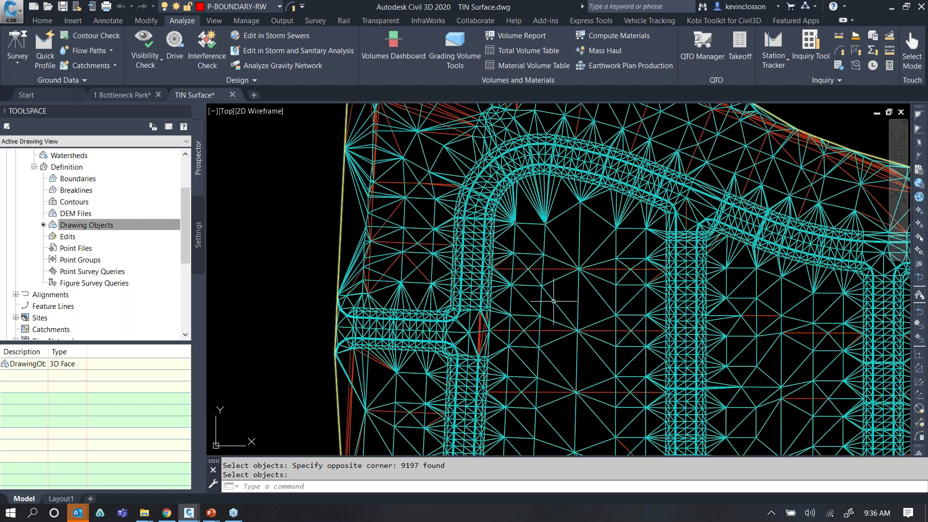
scroll(612, 257, up, 5)
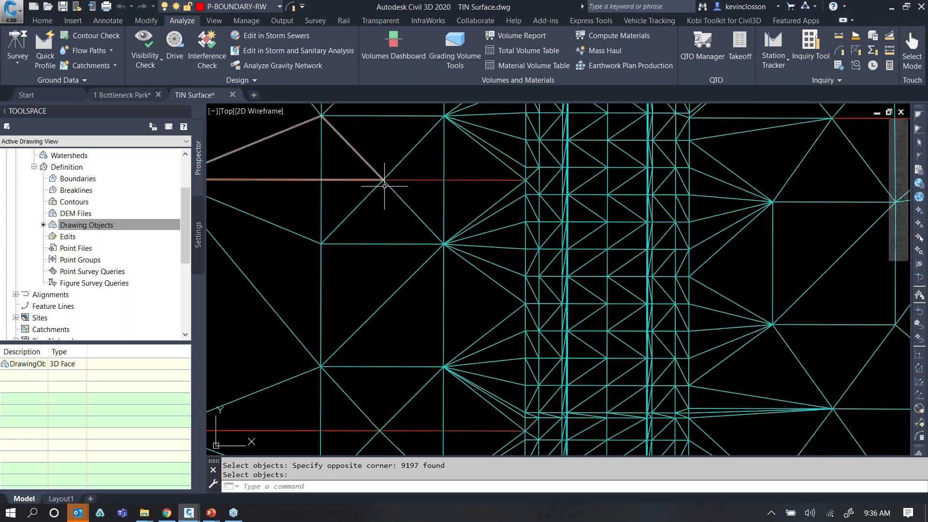
scroll(362, 282, down, 6)
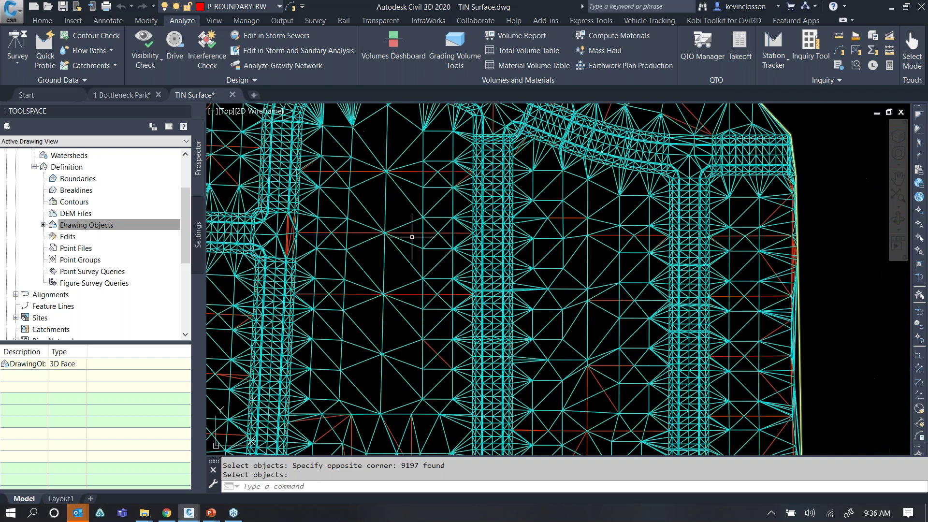
scroll(362, 281, up, 5)
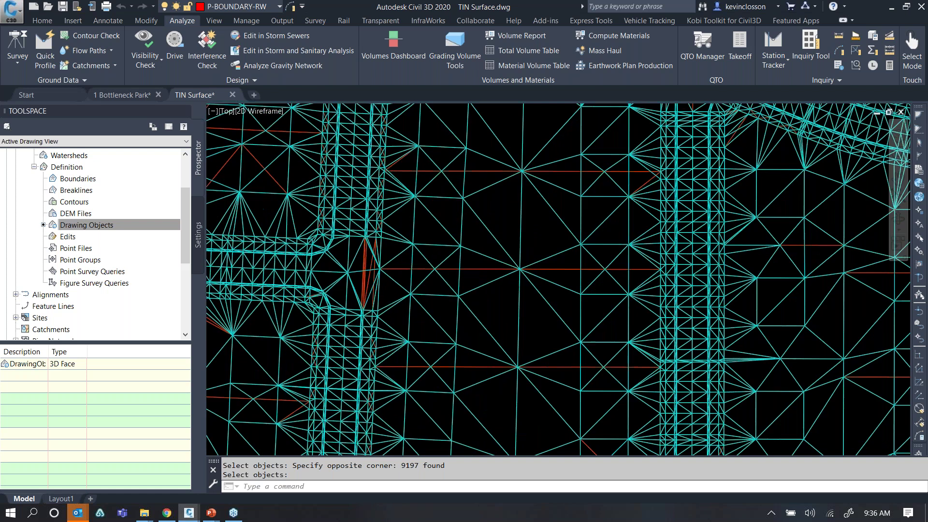
scroll(412, 155, down, 5)
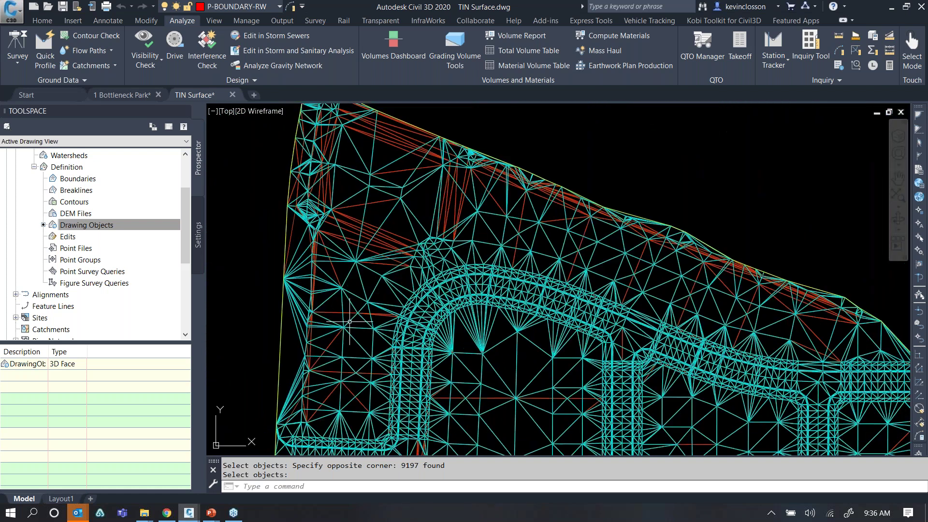
scroll(413, 141, up, 6)
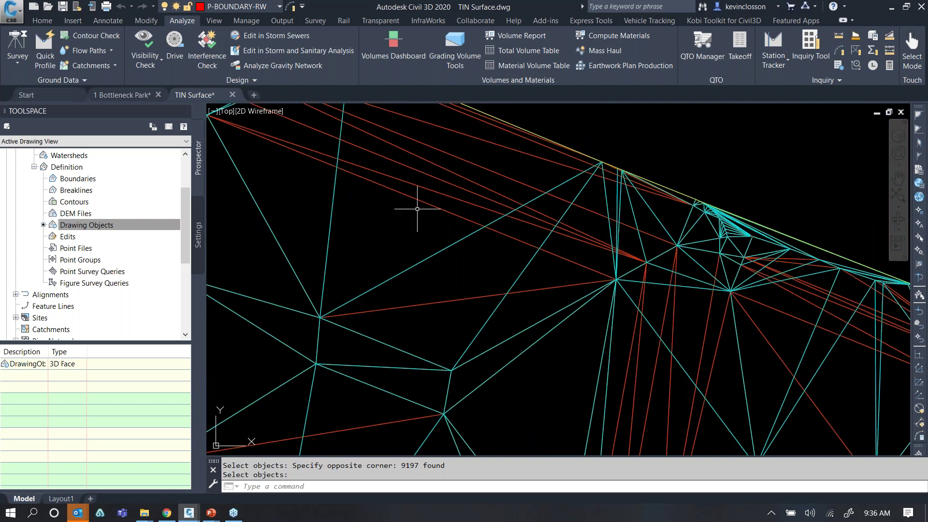
scroll(403, 220, down, 3)
scroll(404, 220, down, 2)
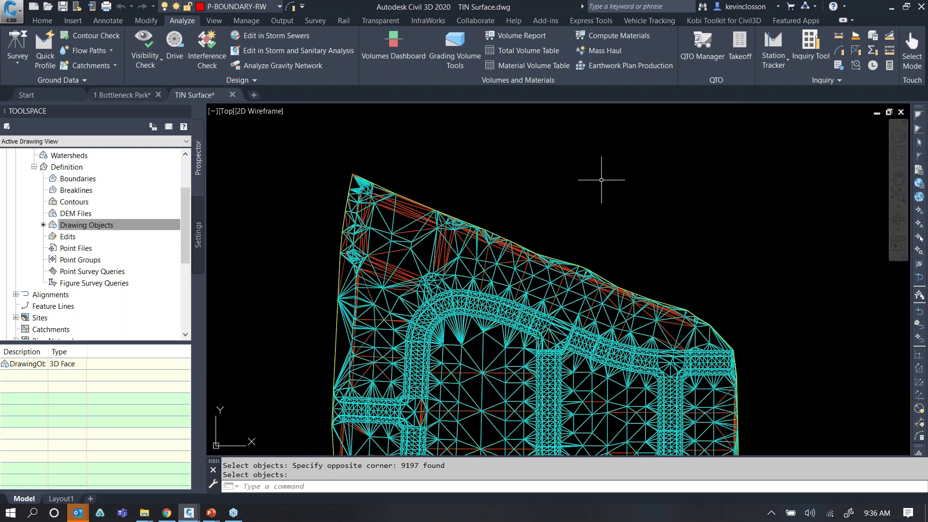
key(Escape)
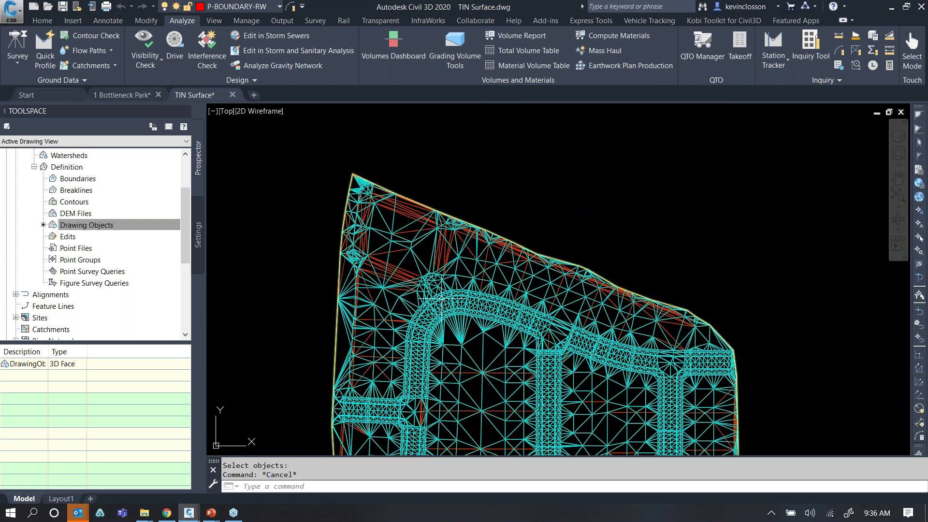
scroll(442, 300, up, 5)
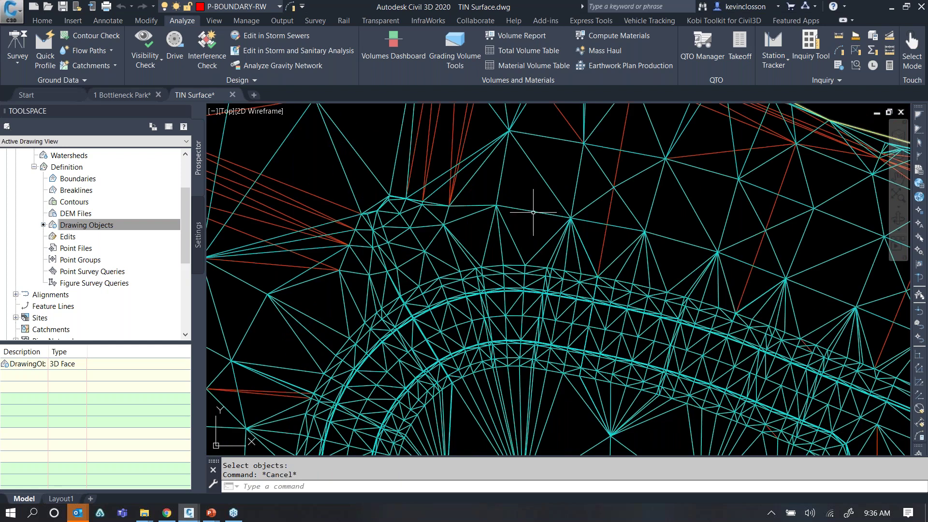
click(533, 213)
right_click(533, 213)
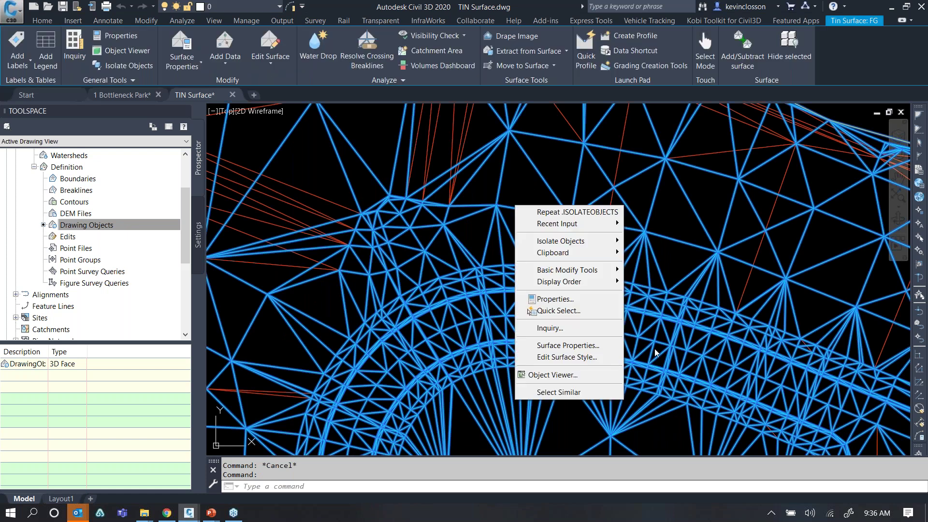
click(590, 377)
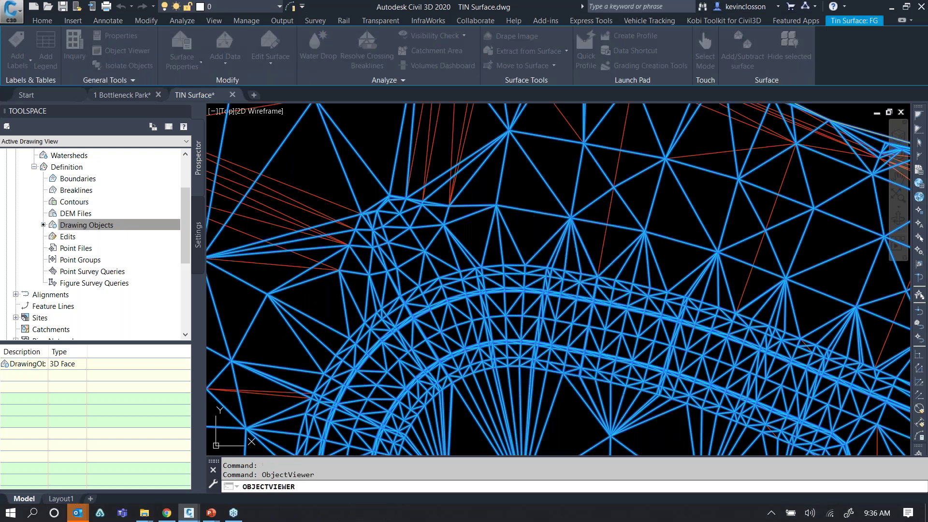
drag(747, 133, 393, 110)
double_click(393, 109)
drag(445, 290, 426, 330)
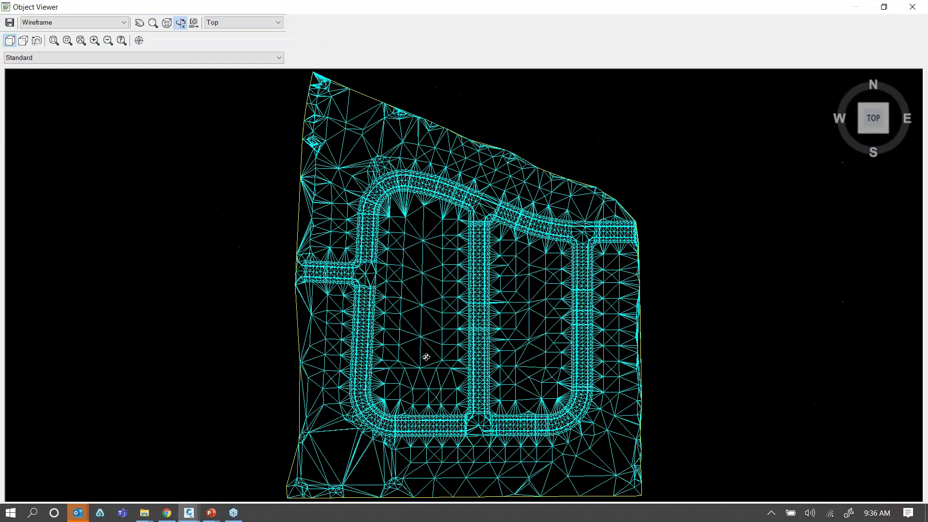
click(90, 22)
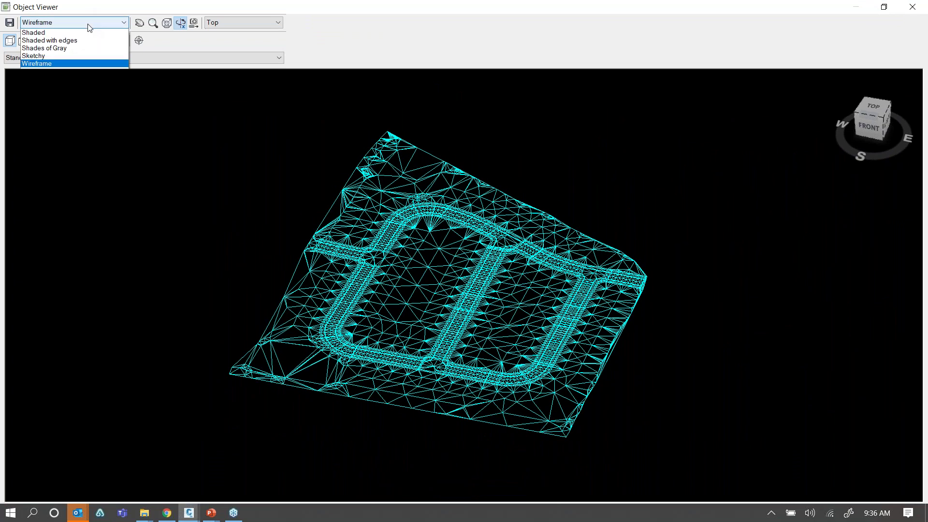
click(53, 74)
mouse_move(190, 170)
mouse_down()
mouse_move(389, 326)
mouse_move(412, 218)
mouse_up()
scroll(413, 217, up, 3)
scroll(435, 341, up, 5)
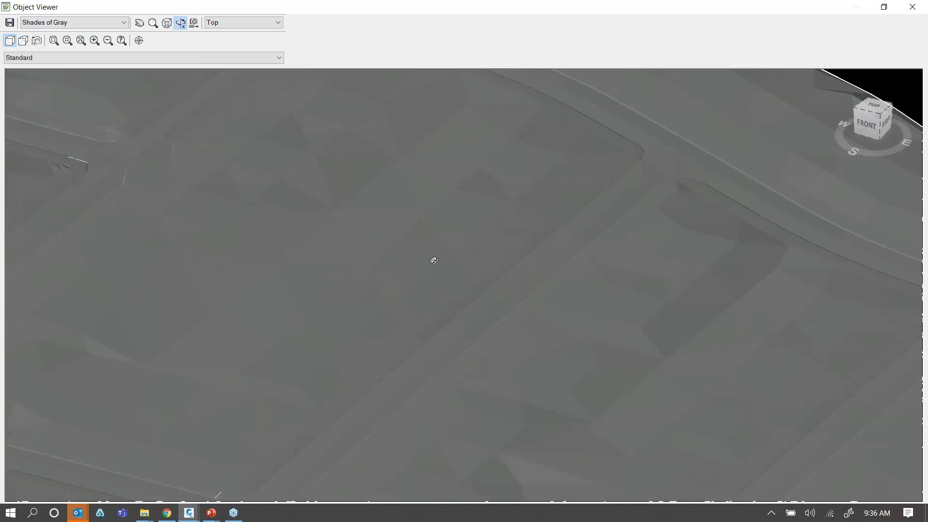
scroll(433, 259, down, 4)
scroll(510, 329, up, 1)
drag(510, 329, 464, 294)
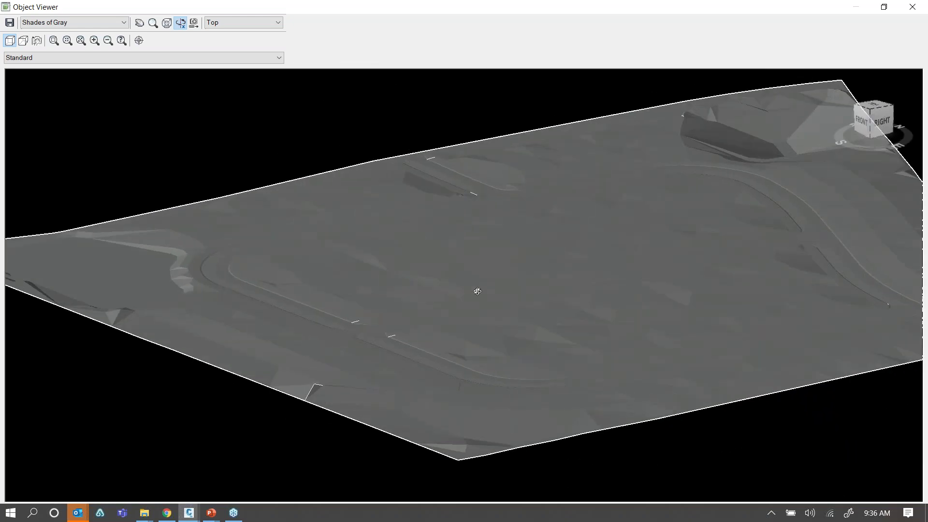
drag(430, 337, 503, 337)
scroll(648, 207, up, 3)
scroll(482, 287, down, 2)
scroll(503, 245, up, 3)
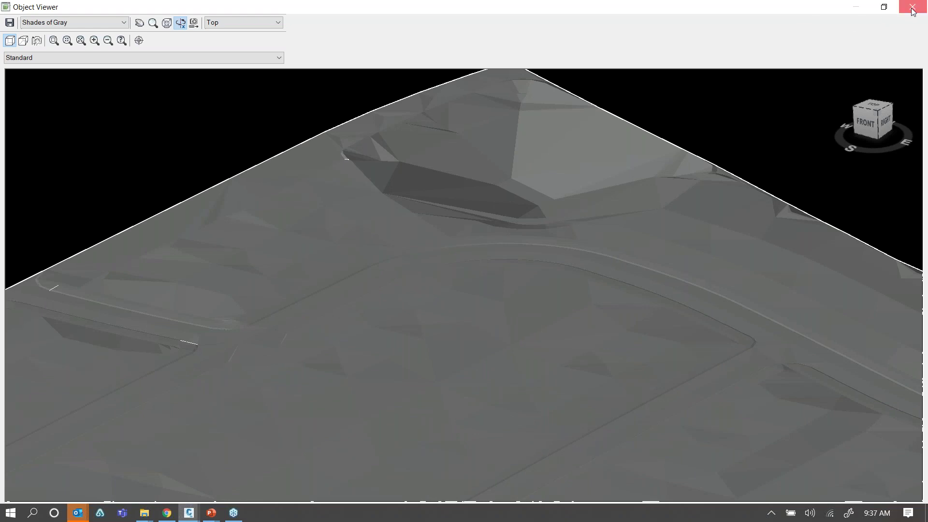
key(Escape)
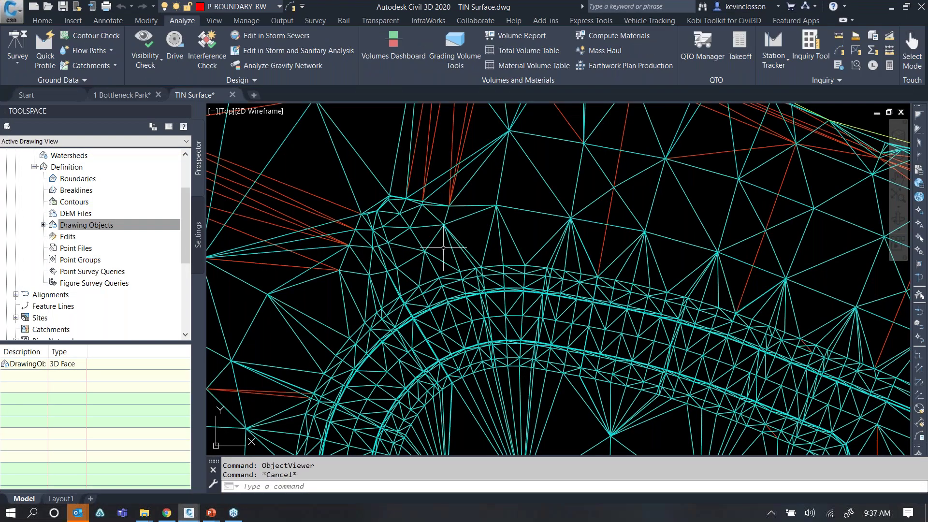
Remove the 3D Face drawing-object entry from FG's definition and rebuild the surface
right_click(21, 365)
click(48, 379)
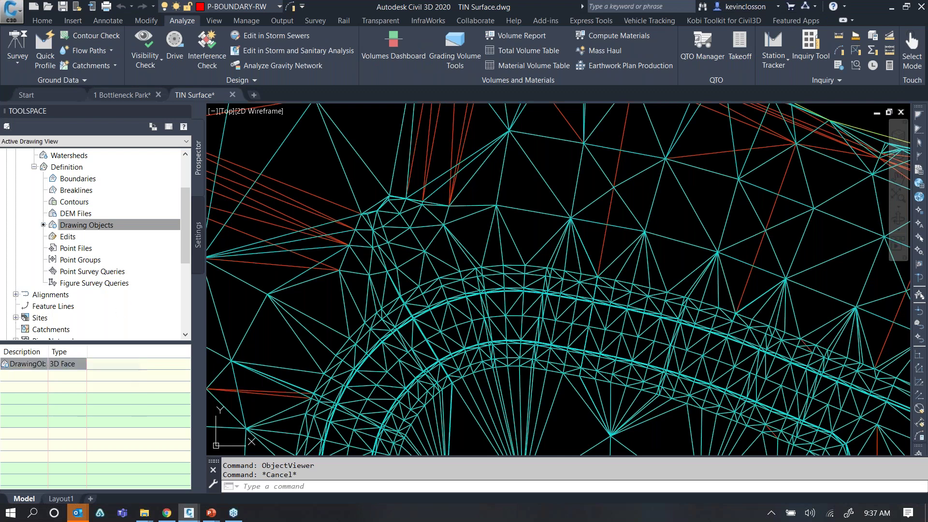
click(500, 291)
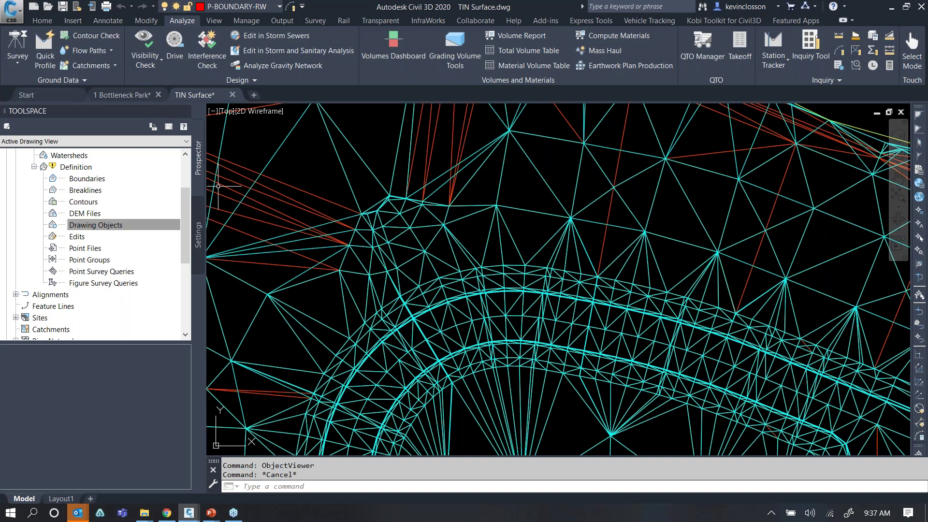
scroll(92, 193, up, 2)
right_click(56, 202)
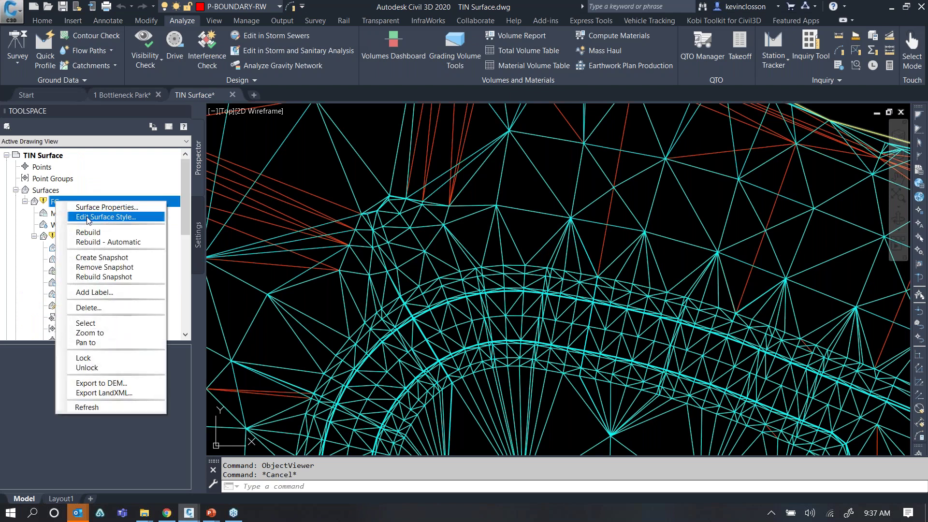
click(88, 232)
Re-add 3D Faces to FG with Maintain edges enabled, crossing-selecting all faces
scroll(555, 211, down, 6)
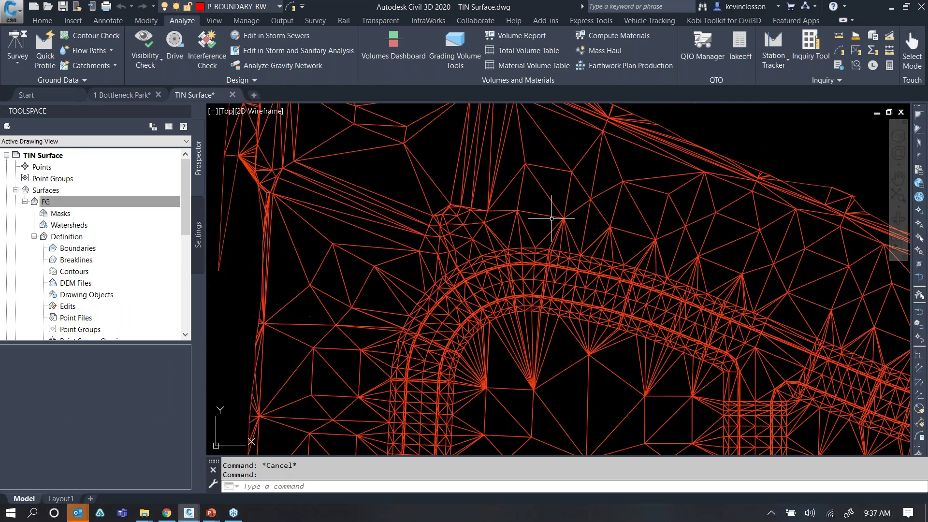
middle_drag(555, 244, 456, 235)
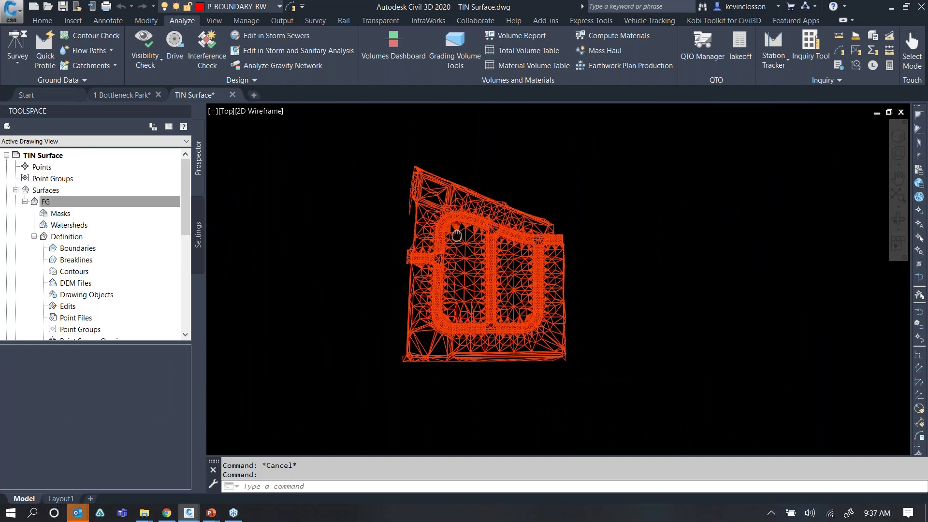
click(82, 296)
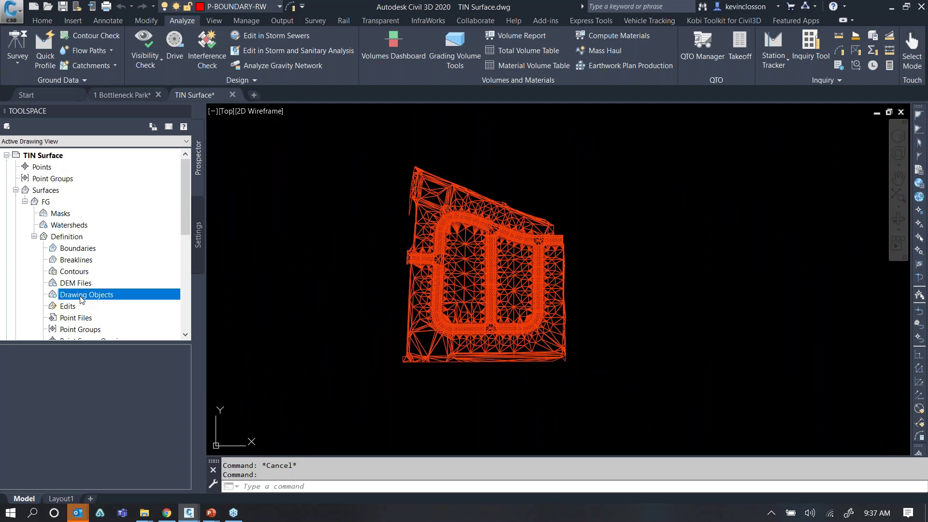
right_click(81, 300)
click(99, 303)
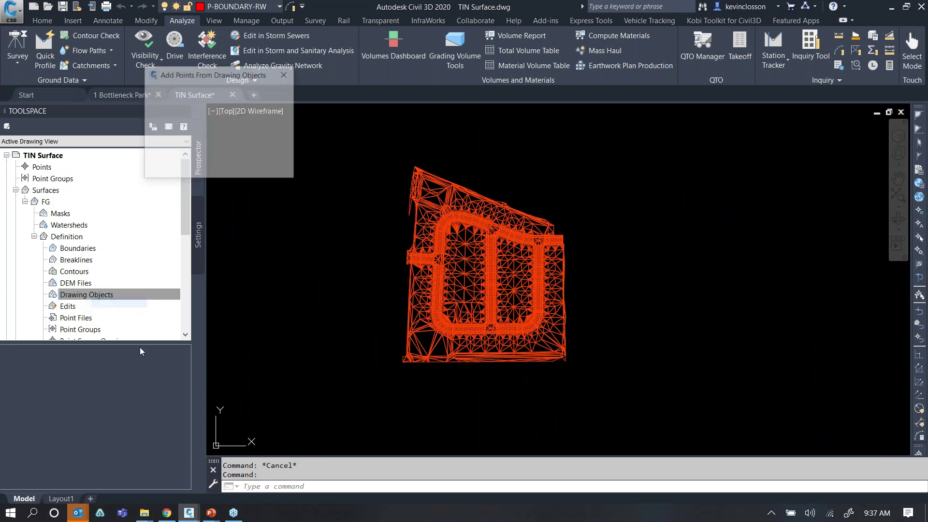
drag(251, 78, 265, 101)
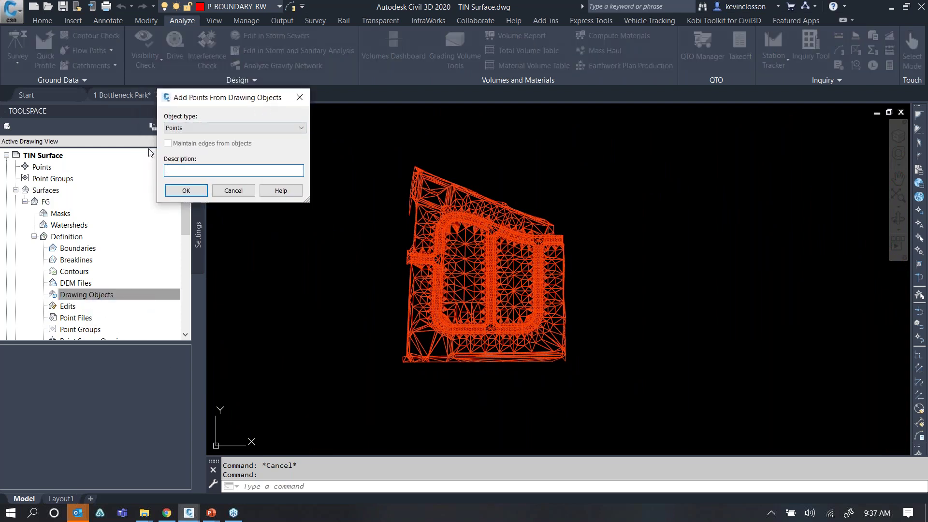
click(176, 129)
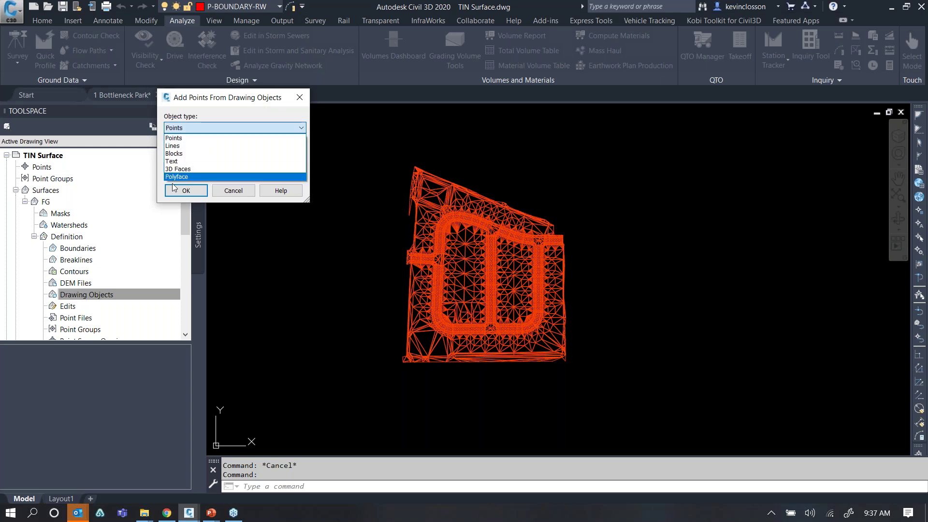
click(187, 170)
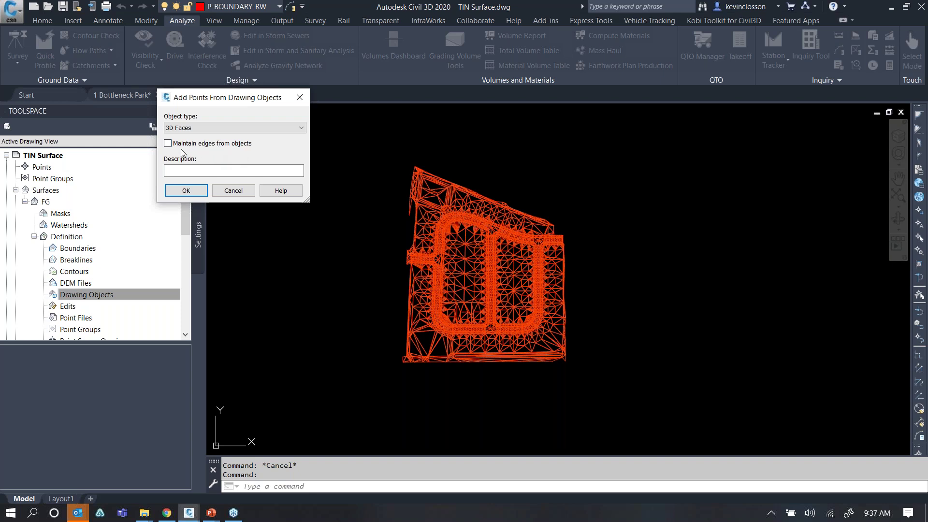
click(167, 143)
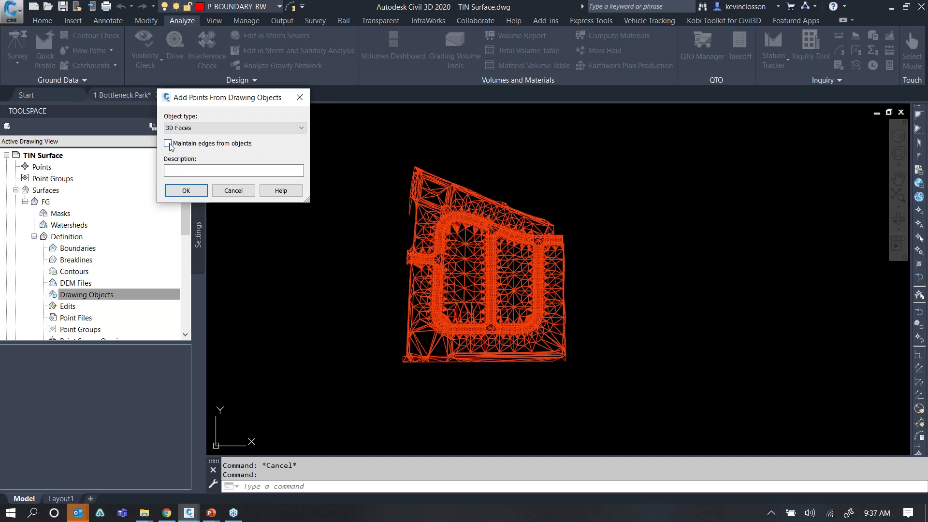
click(196, 192)
click(662, 414)
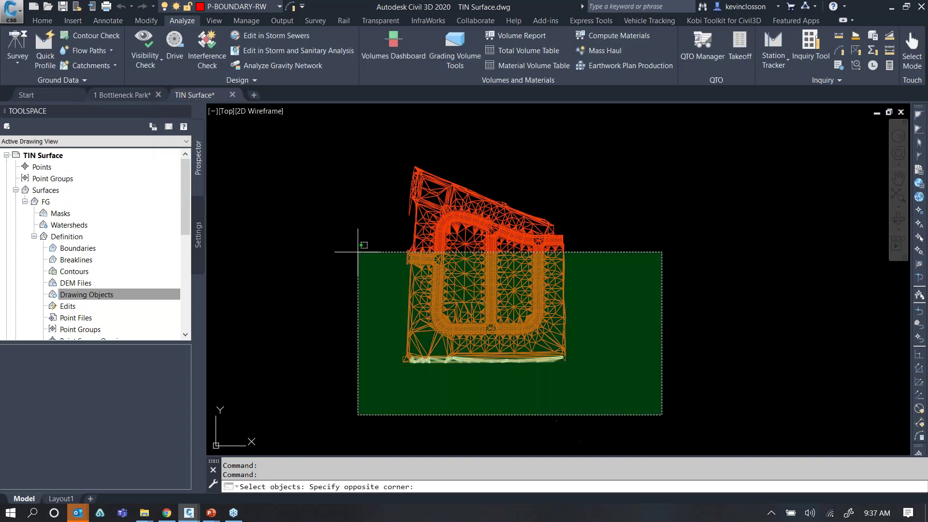
click(339, 144)
key(Return)
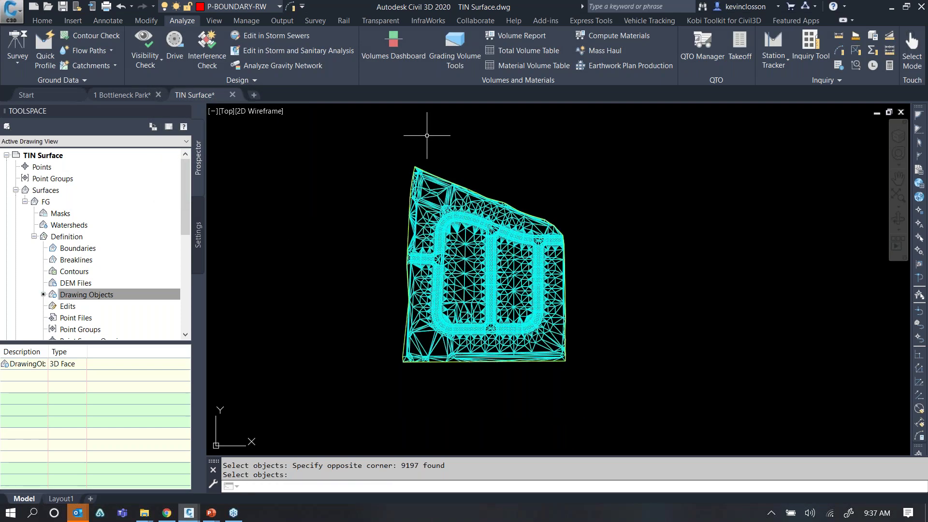
scroll(448, 184, up, 2)
scroll(447, 184, up, 4)
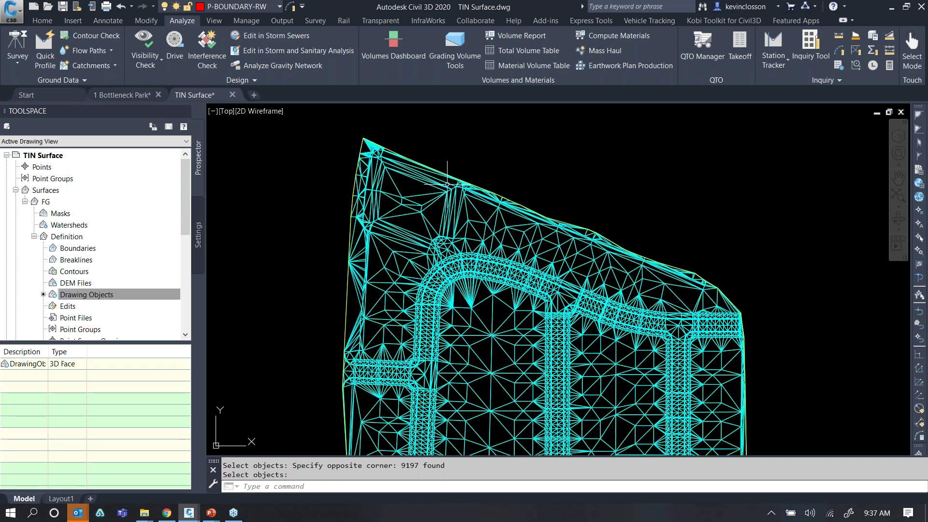
middle_drag(590, 452, 600, 356)
key(Escape)
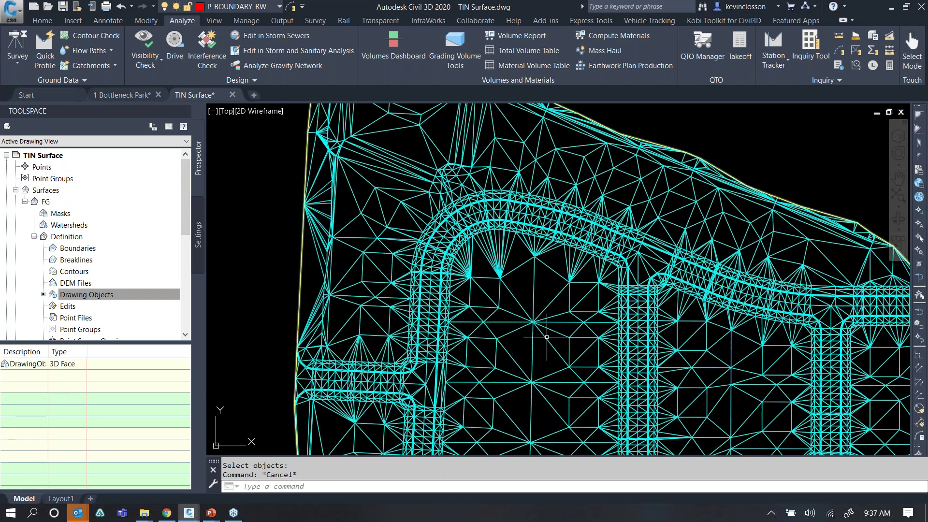
click(551, 301)
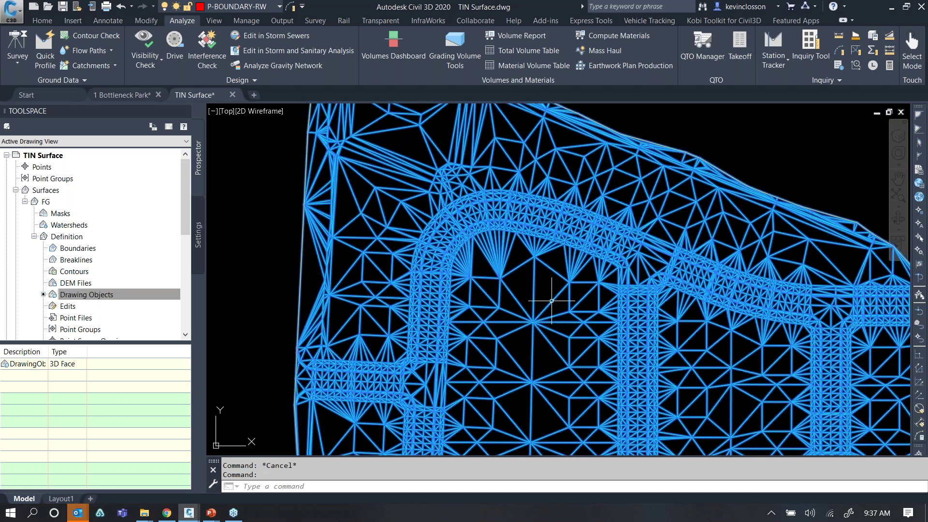
right_click(551, 301)
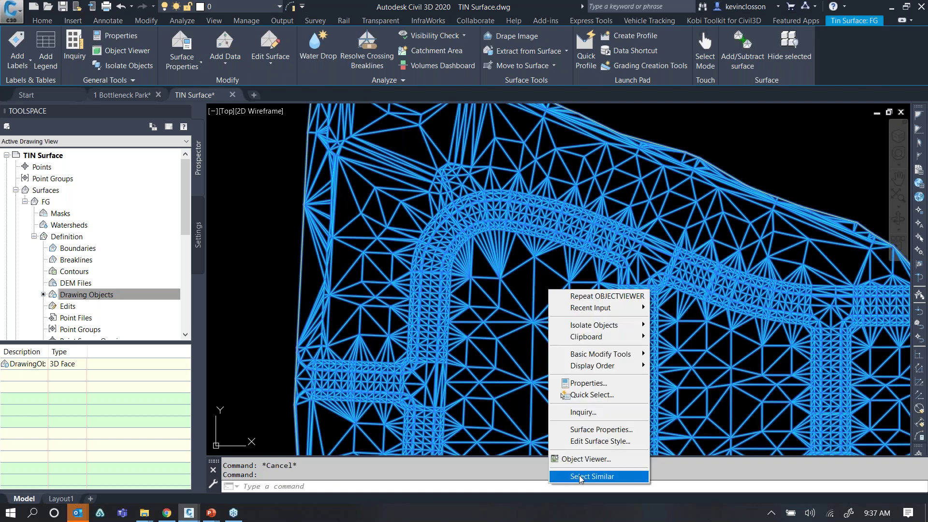
click(589, 460)
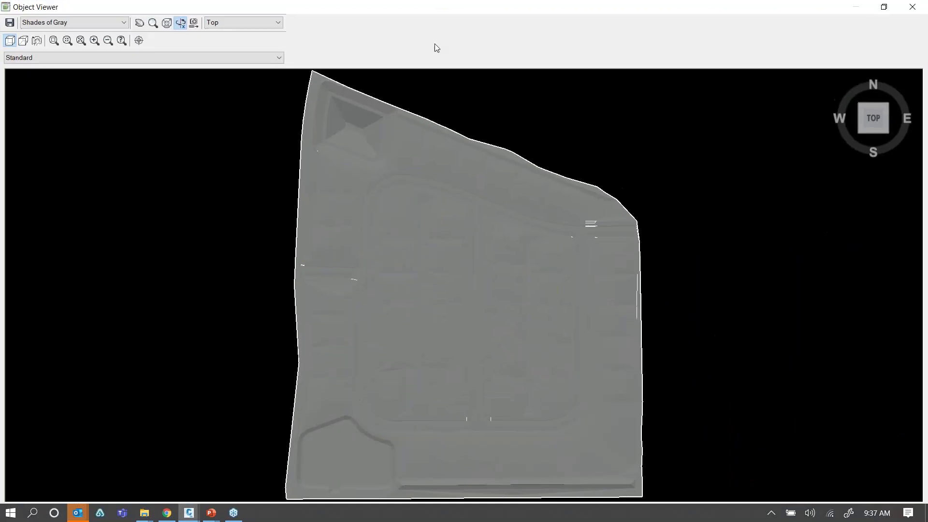
drag(396, 244, 406, 231)
scroll(406, 231, up, 5)
scroll(449, 306, down, 2)
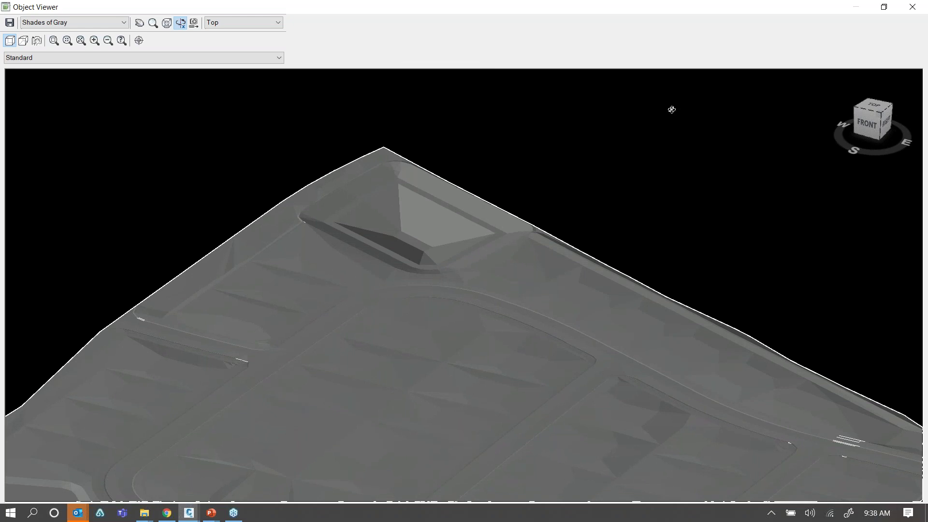
click(913, 8)
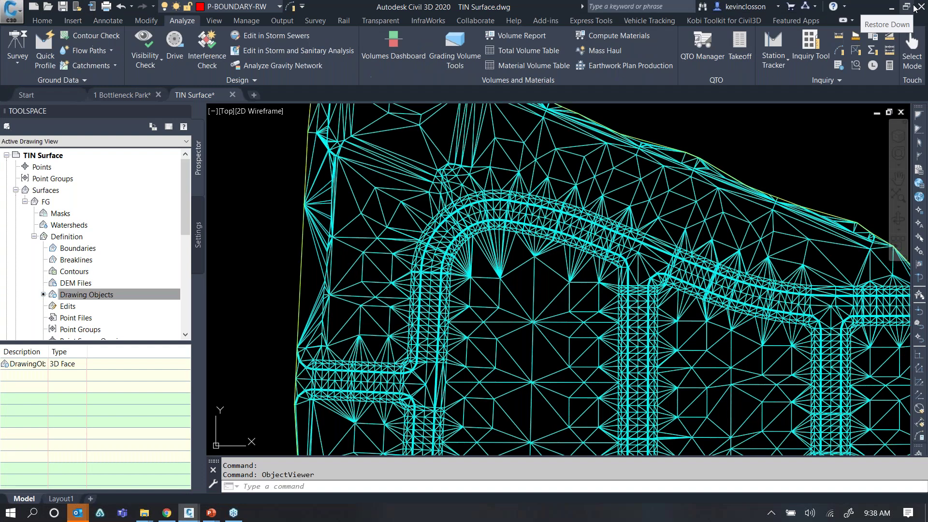
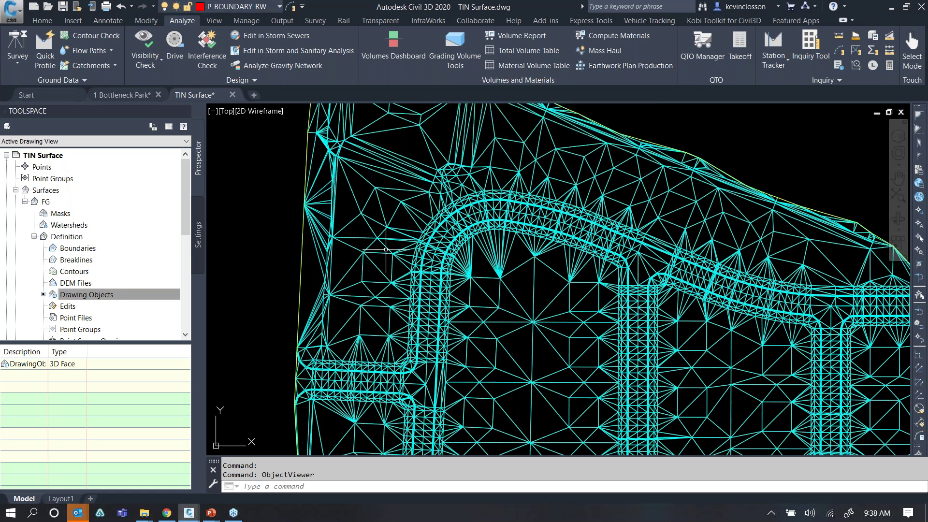
Zoom out to the full TIN surface and select FG > Definition > Boundaries in Prospector
scroll(401, 319, down, 3)
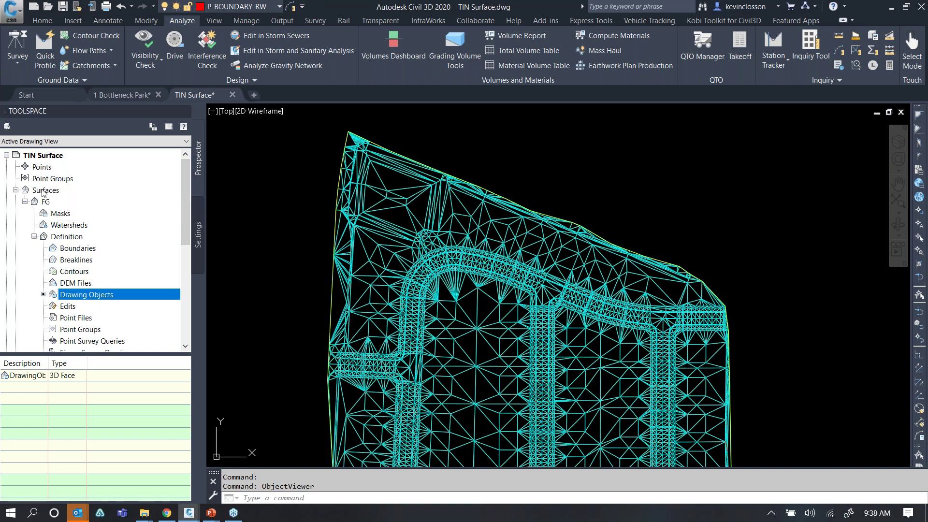
drag(182, 189, 187, 223)
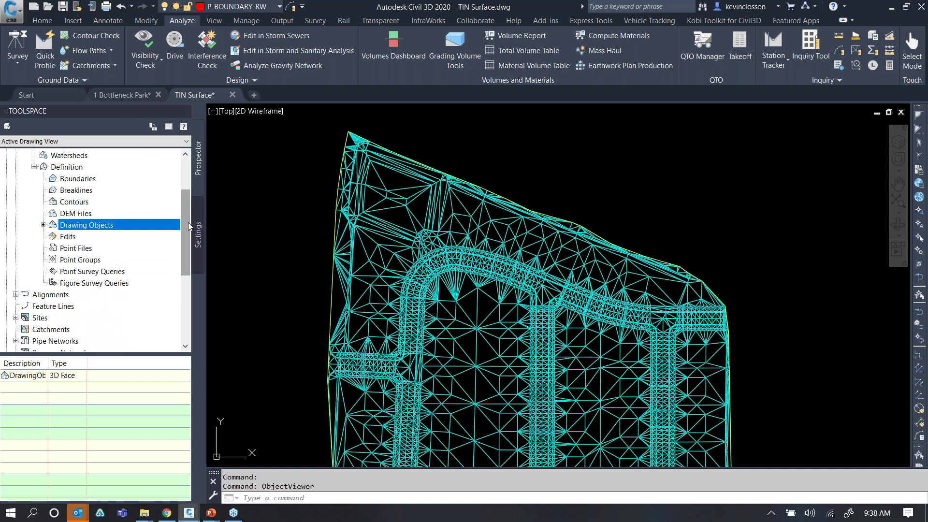
click(74, 179)
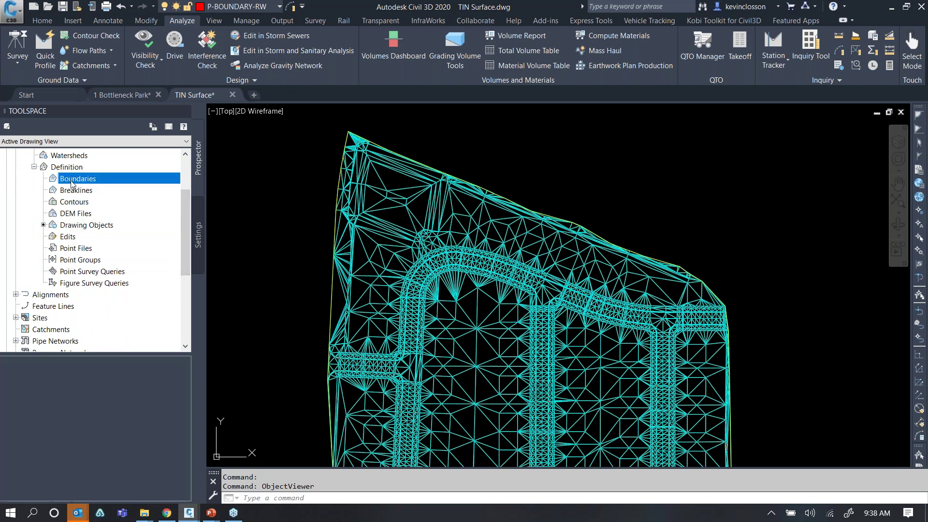
right_click(71, 182)
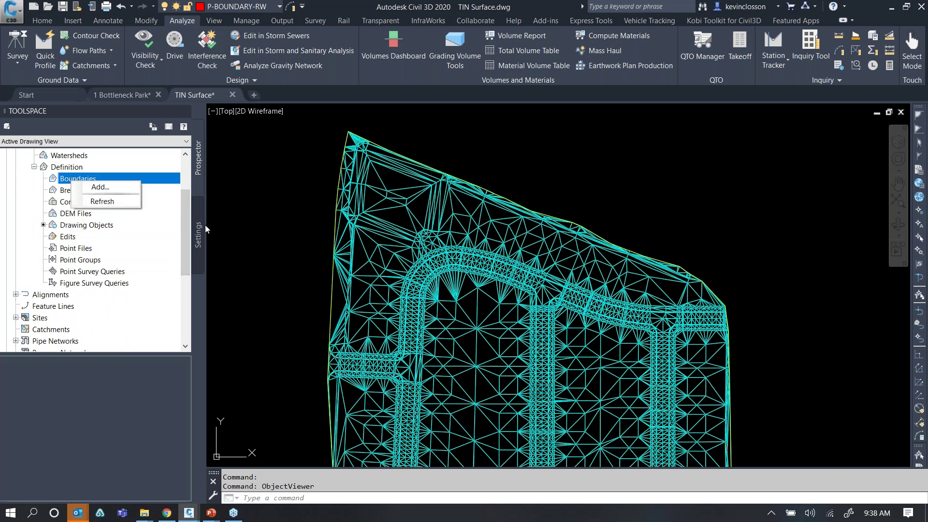
click(181, 230)
scroll(181, 230, up, 2)
right_click(85, 239)
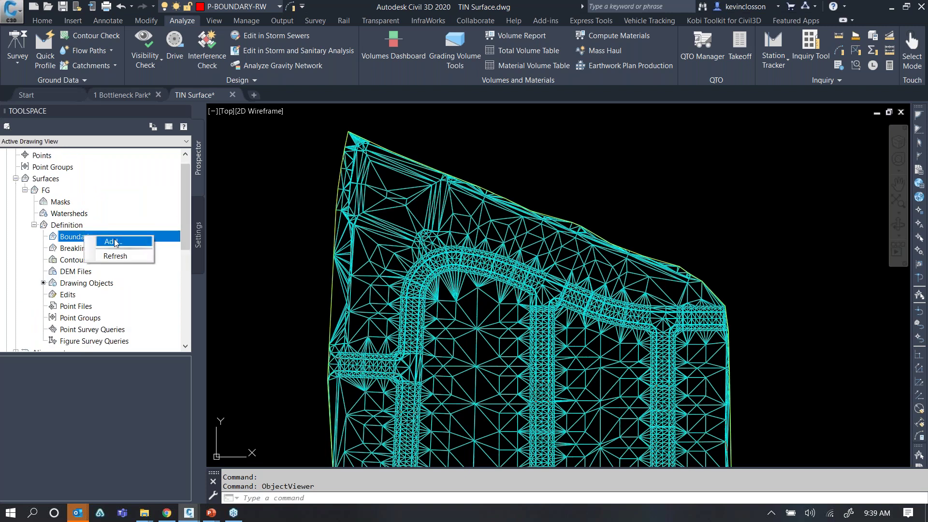
click(99, 241)
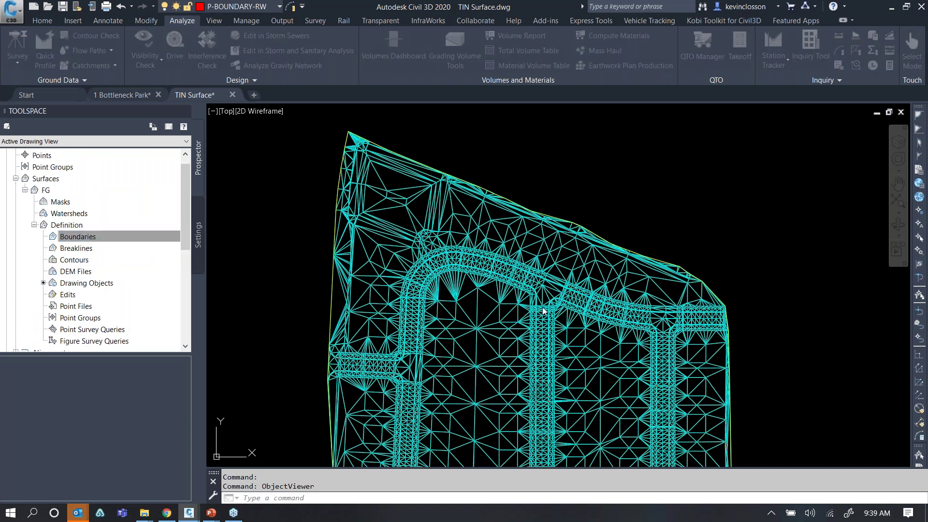
drag(549, 238, 247, 129)
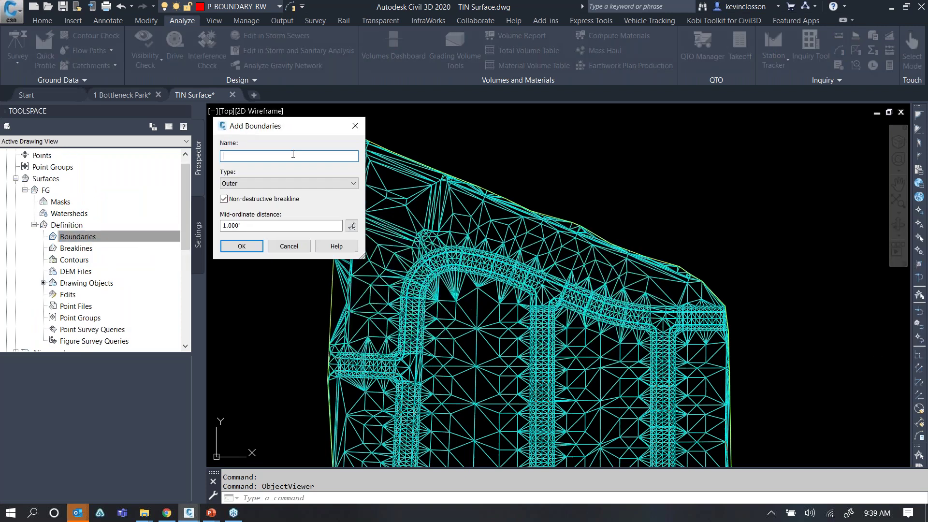
click(356, 183)
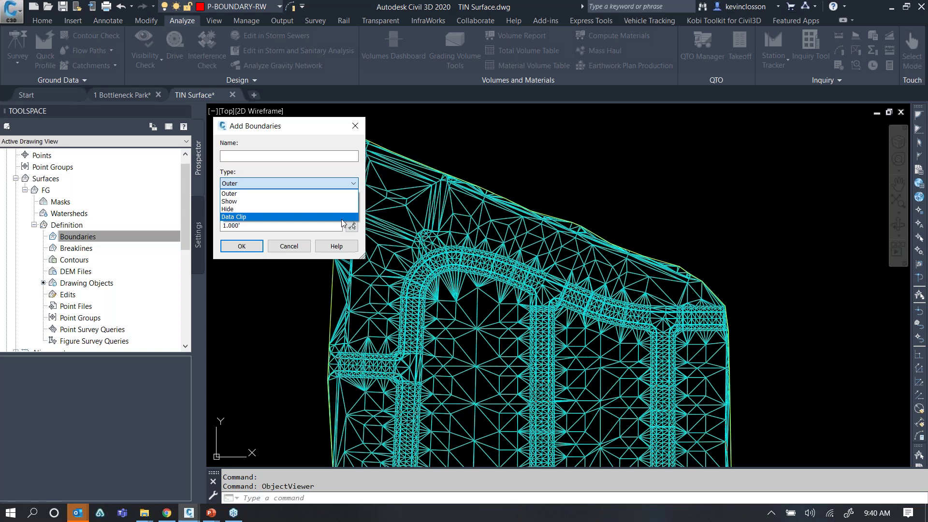
click(288, 249)
click(290, 246)
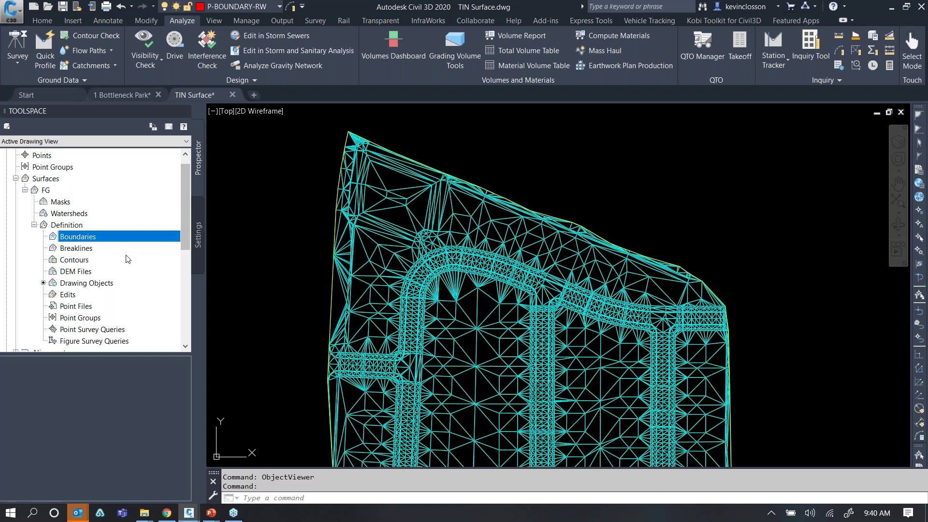
Select Point Files under the FG surface's Definition in the Prospector tree
scroll(185, 203, down, 1)
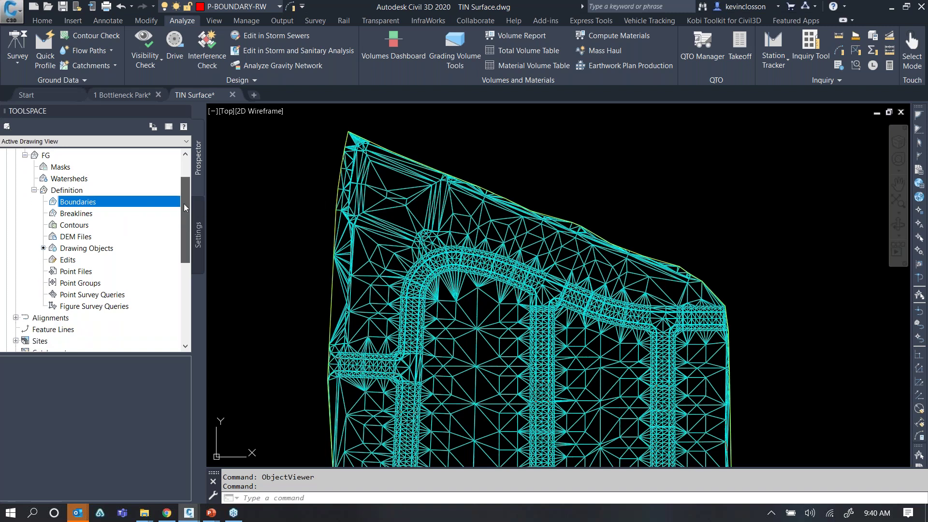
click(92, 272)
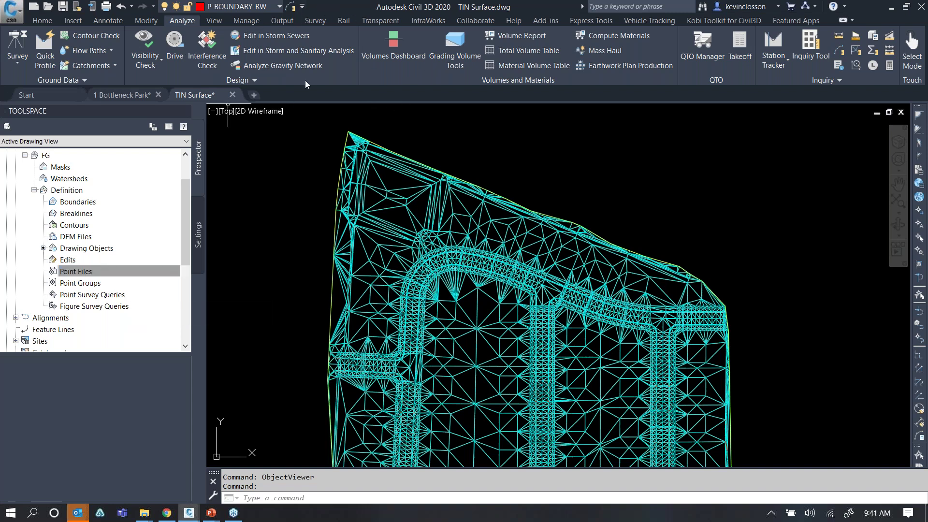
Discard changes to TIN Surface, then open Base Map v2016.dwg past the earlier-version notice
click(232, 95)
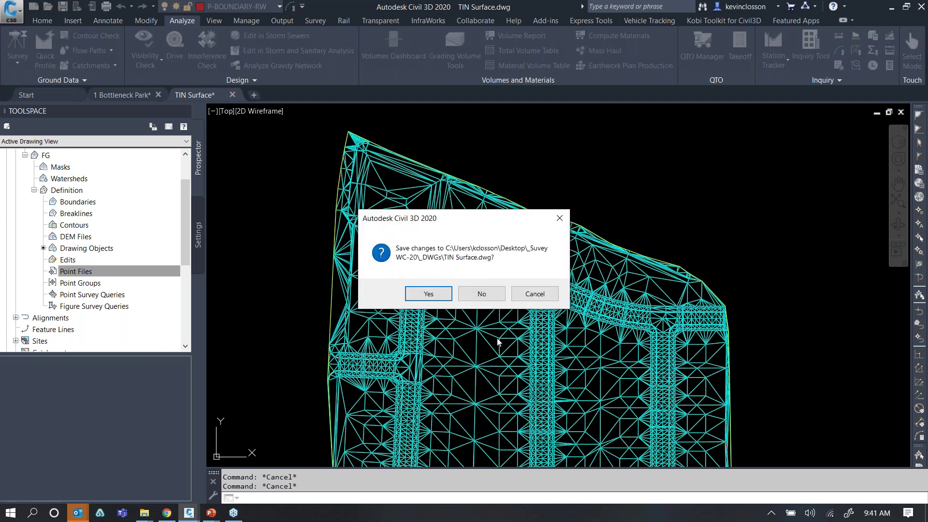
click(481, 294)
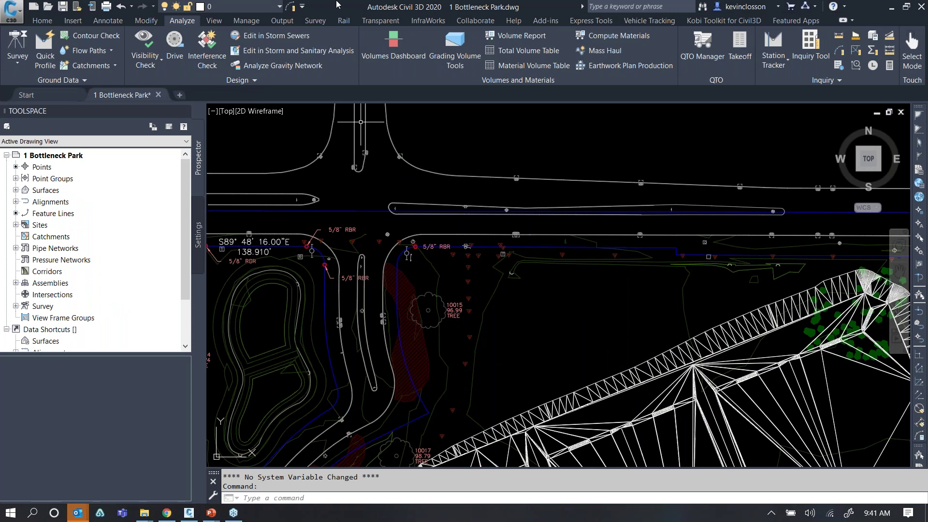
double_click(21, 12)
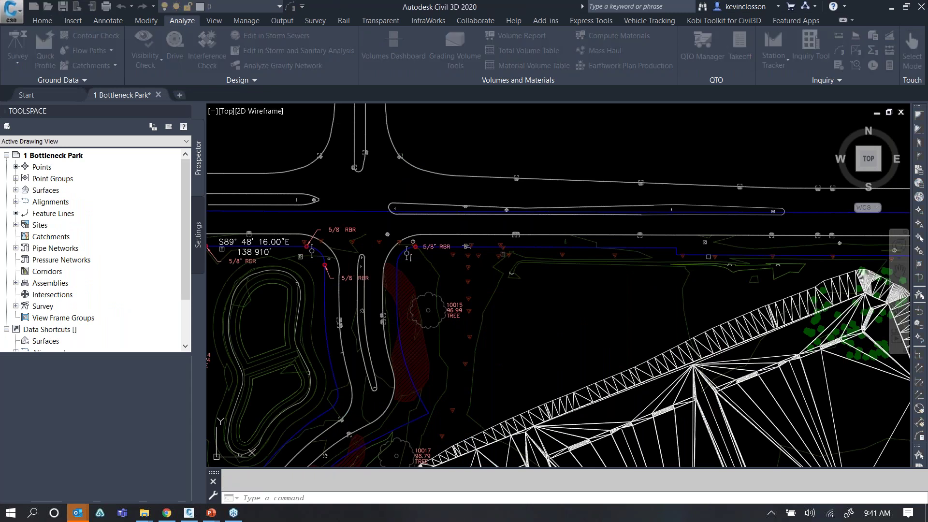
click(905, 134)
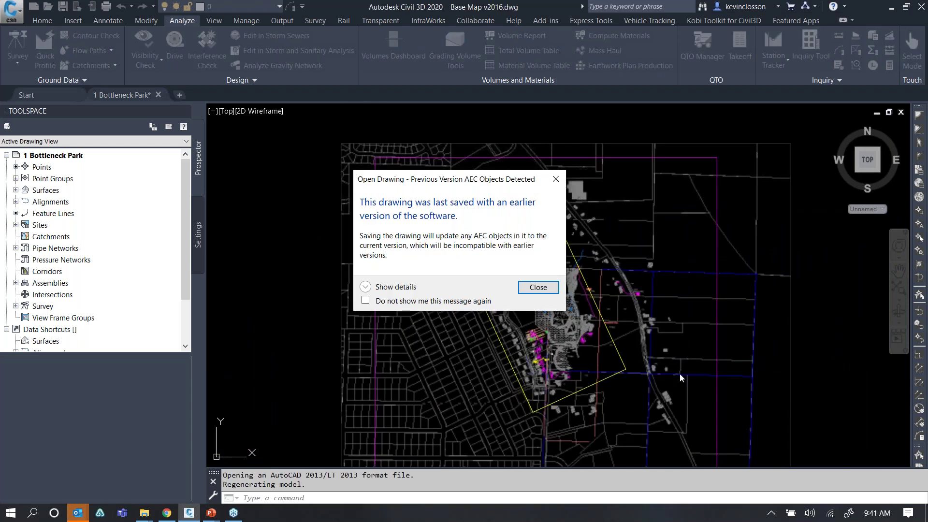
click(549, 290)
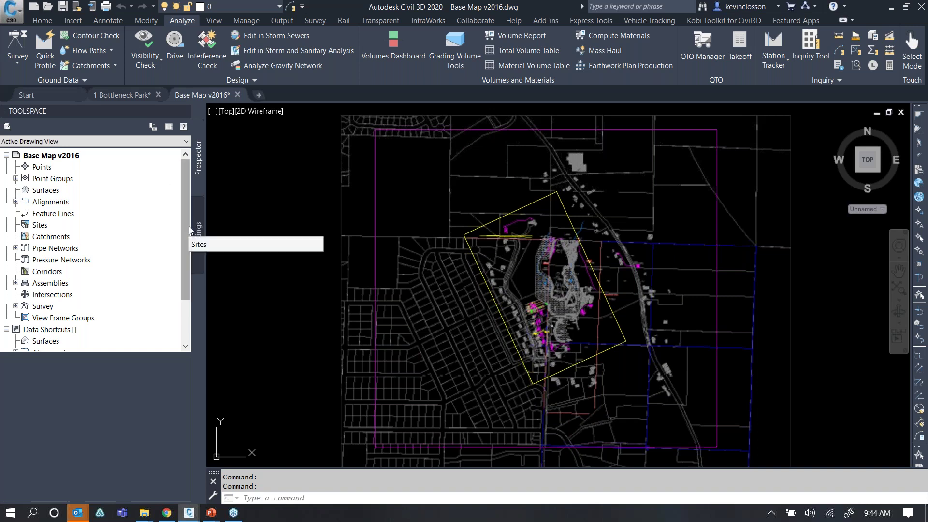
Show the Toolspace Settings tree for the Base Map v2016 drawing
click(201, 237)
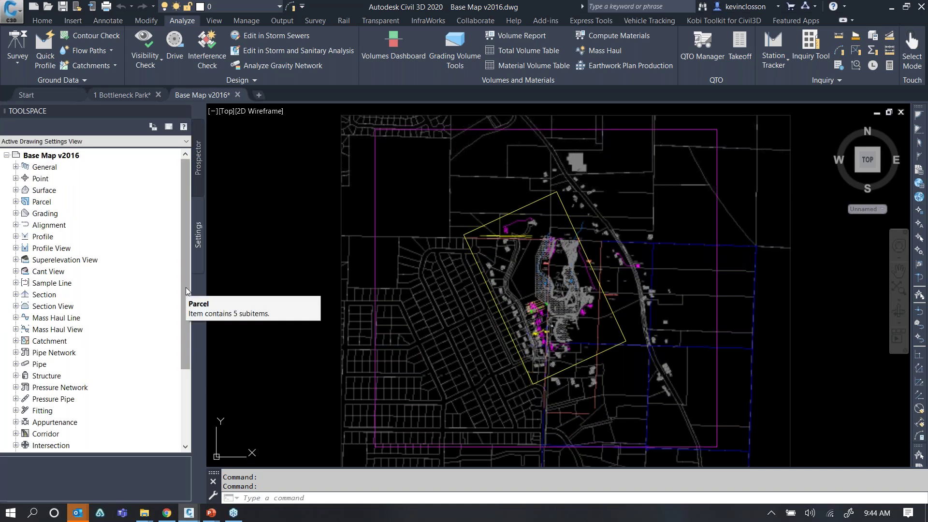
Expand Surface > Surface Styles and copy the Contours 5' and 25' (Design) style
click(16, 191)
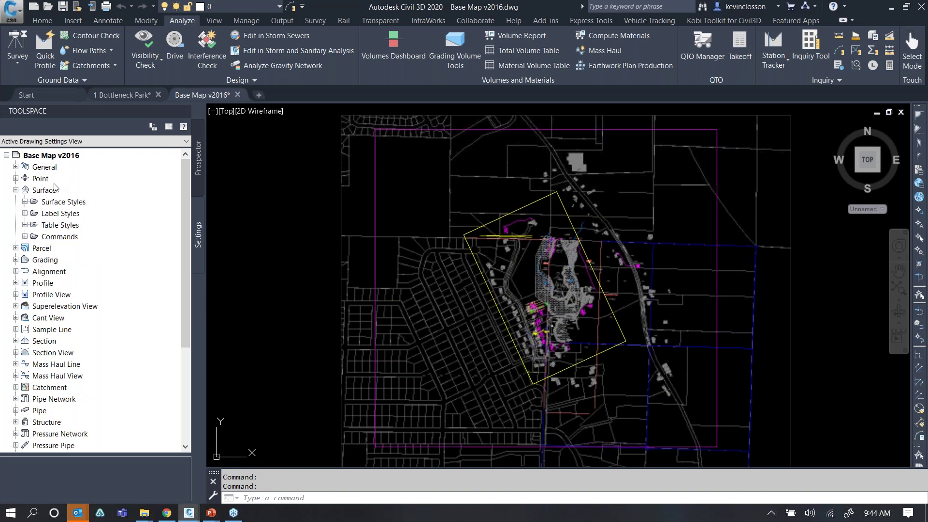
click(25, 202)
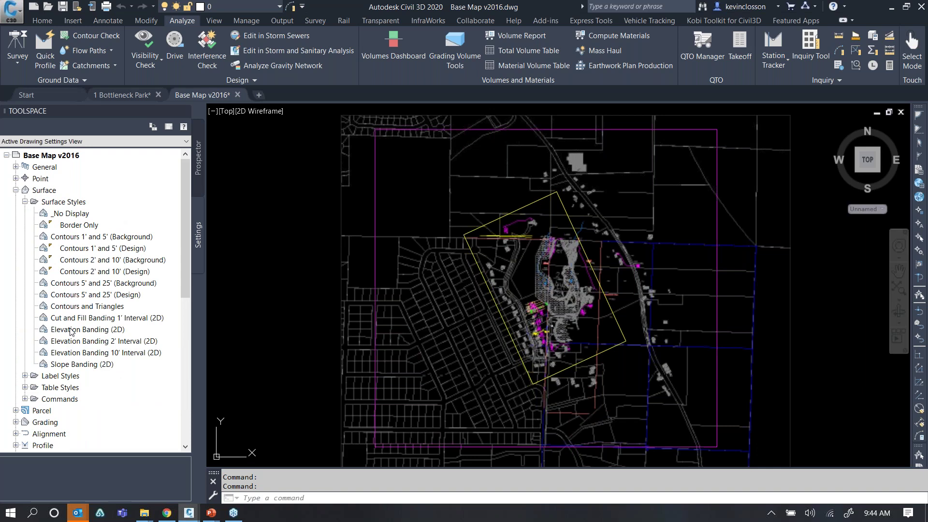
mouse_move(71, 331)
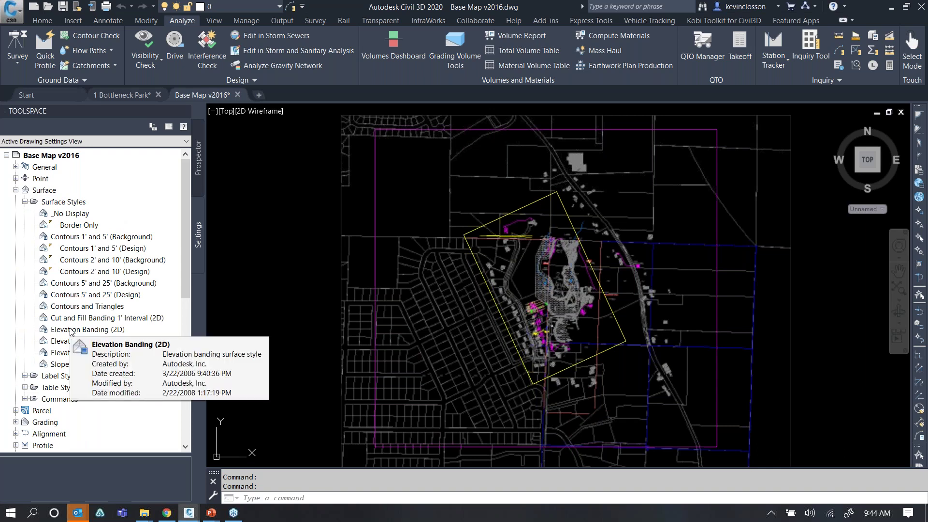
click(83, 295)
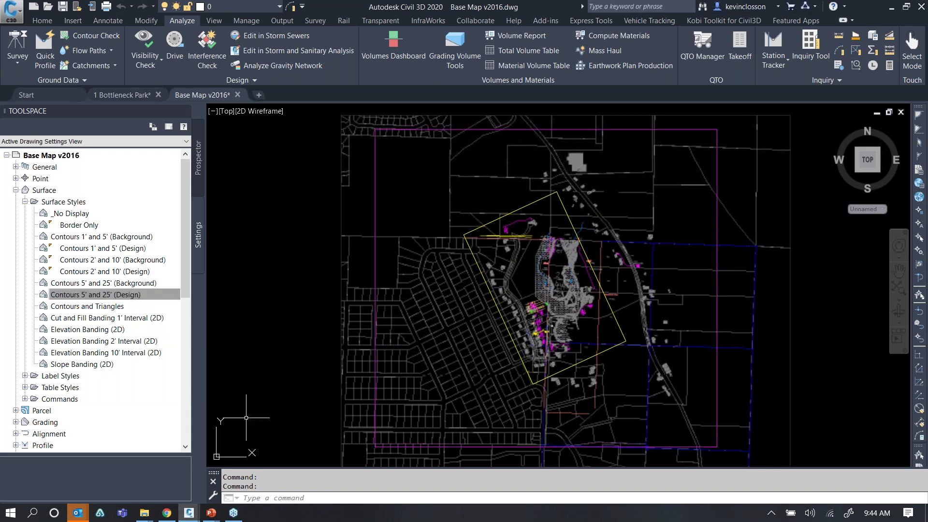
click(102, 295)
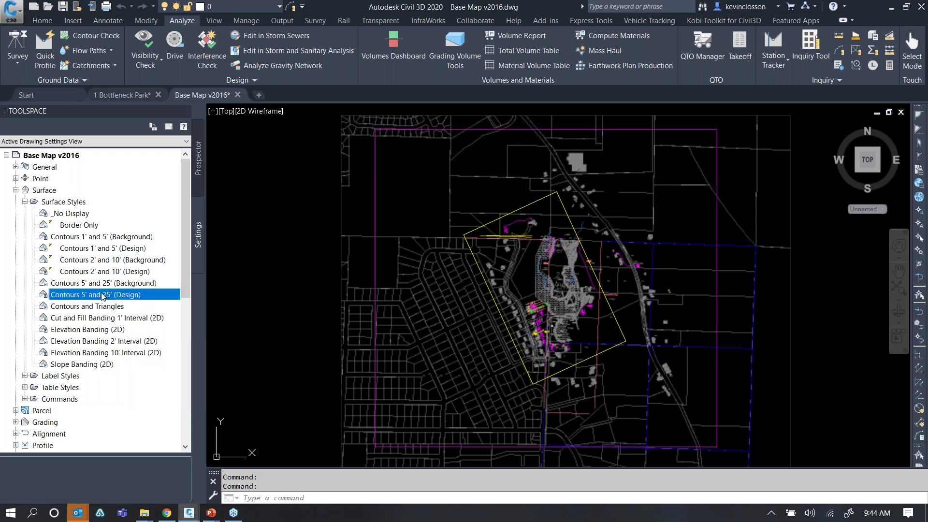
right_click(102, 296)
key(Escape)
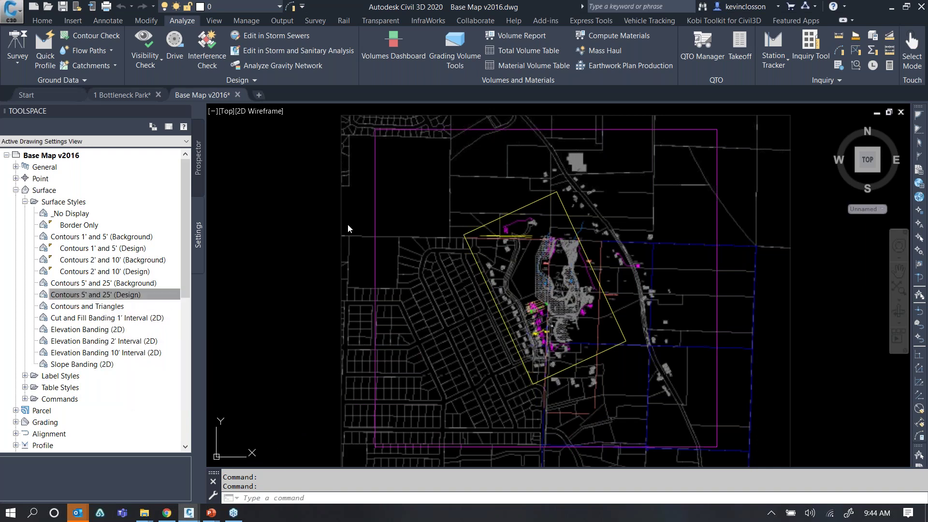
Reposition and widen the copied style's Surface Style dialog to show full column names
drag(531, 85, 438, 80)
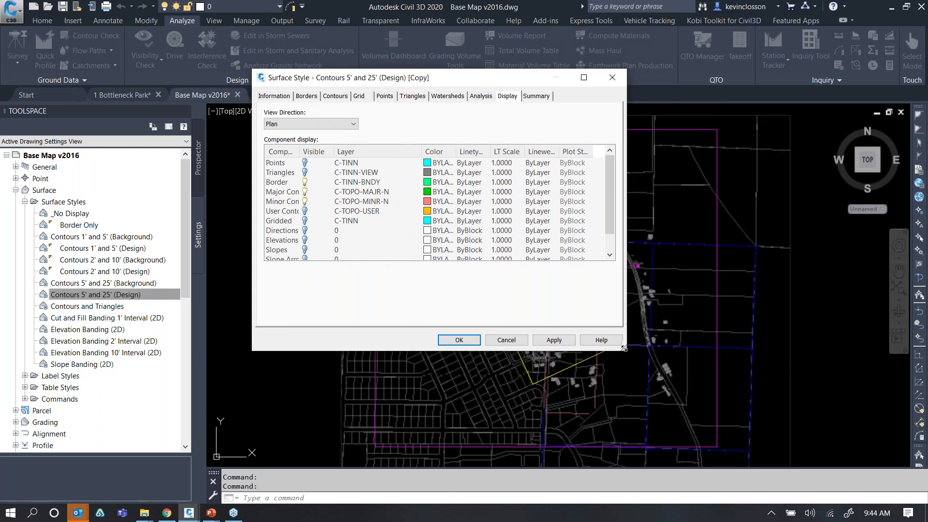
drag(624, 348, 805, 347)
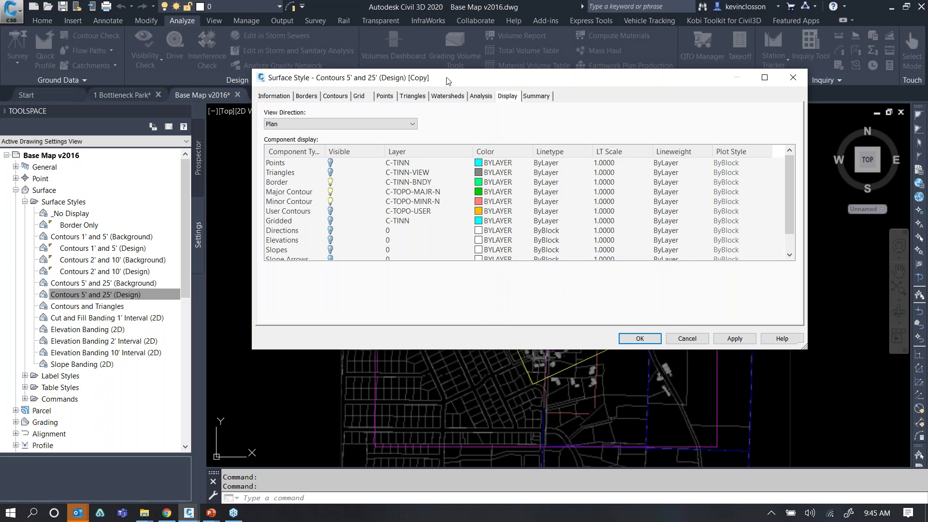
drag(446, 85, 450, 81)
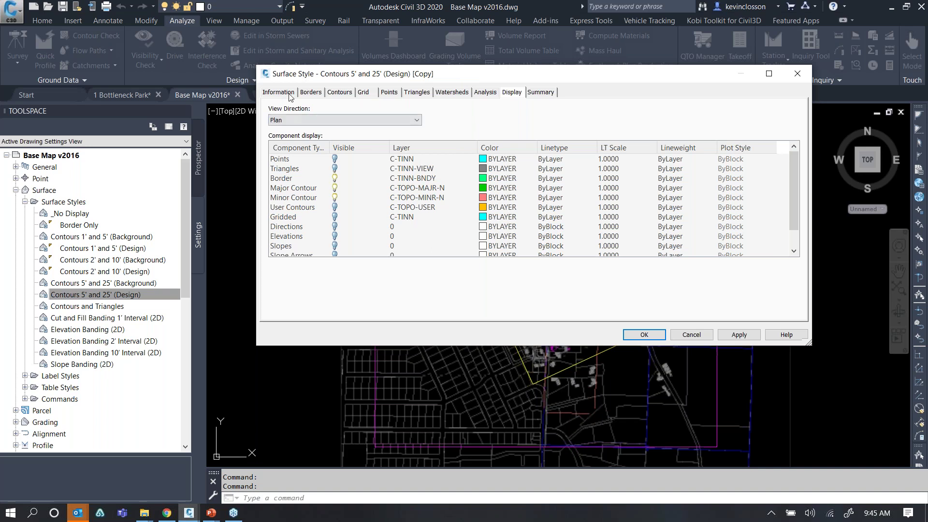
Review the copy's contour settings, then bring up its name and description page
click(347, 94)
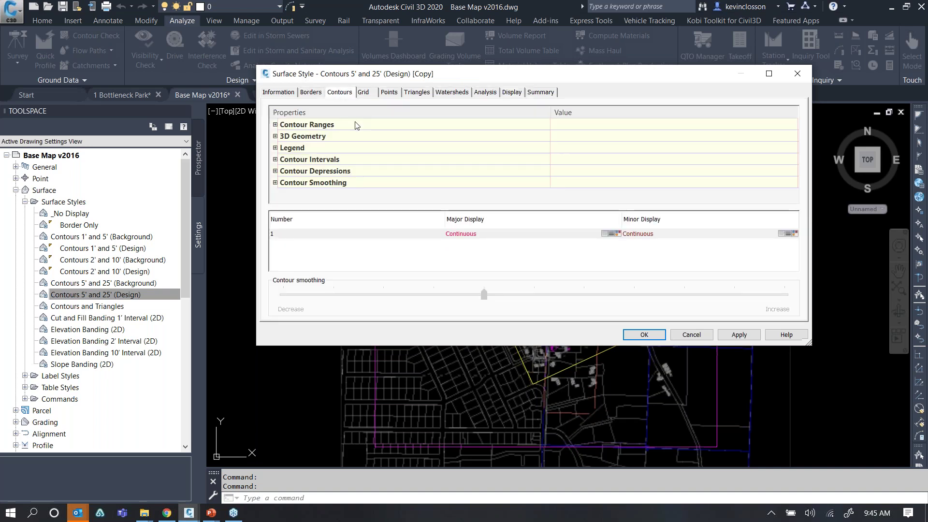
drag(366, 78, 363, 80)
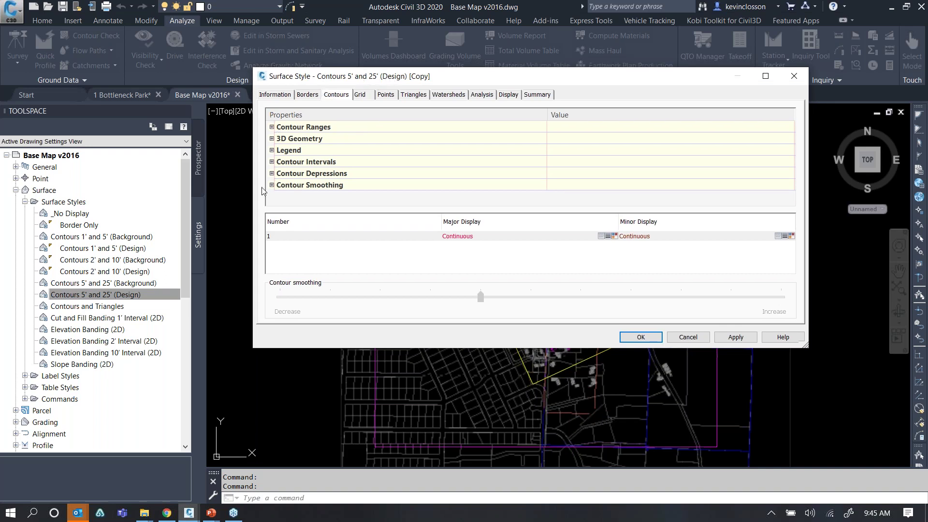
click(273, 96)
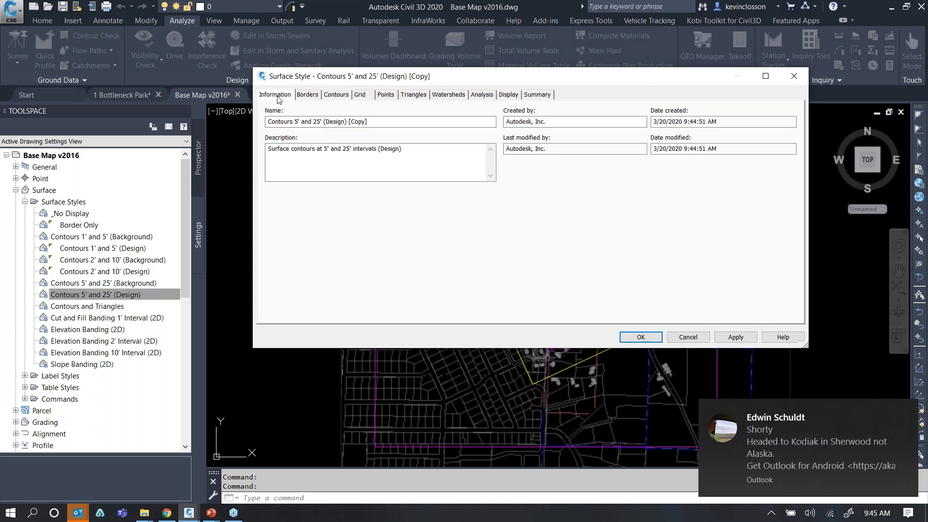
Change the name's first interval from 5' to 10' and close the Outlook windows
click(296, 122)
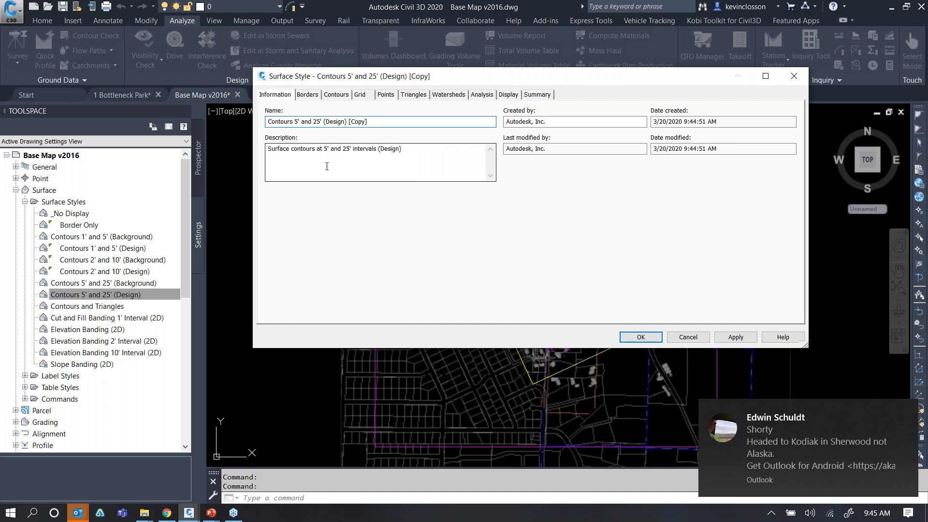
key(BackSpace)
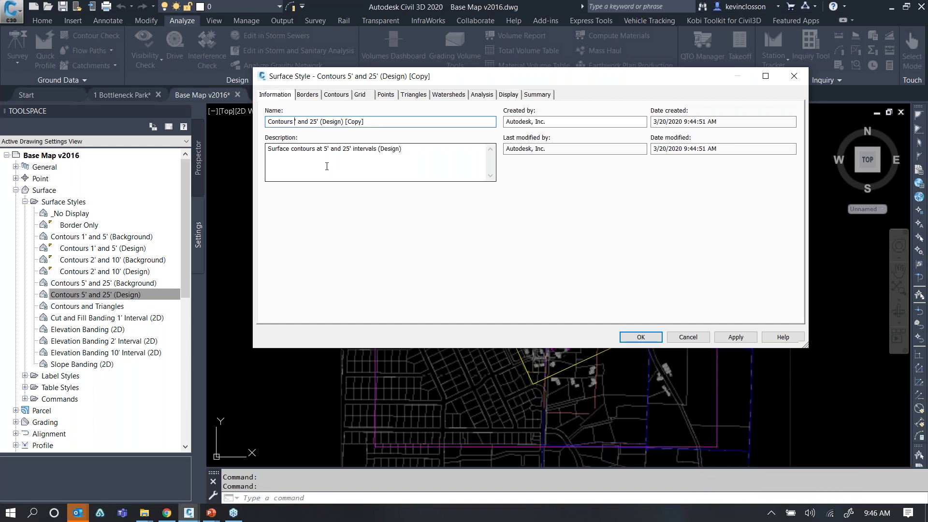
text(1)
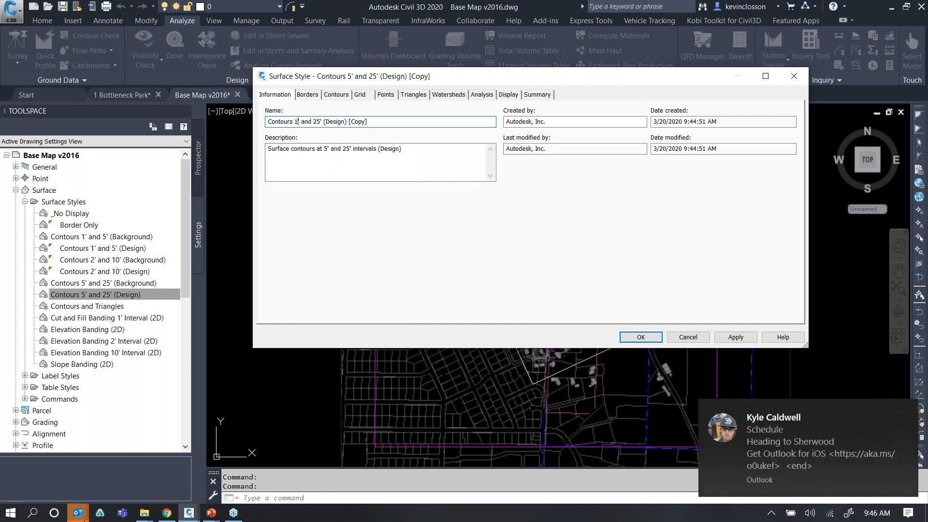
right_click(82, 518)
click(71, 488)
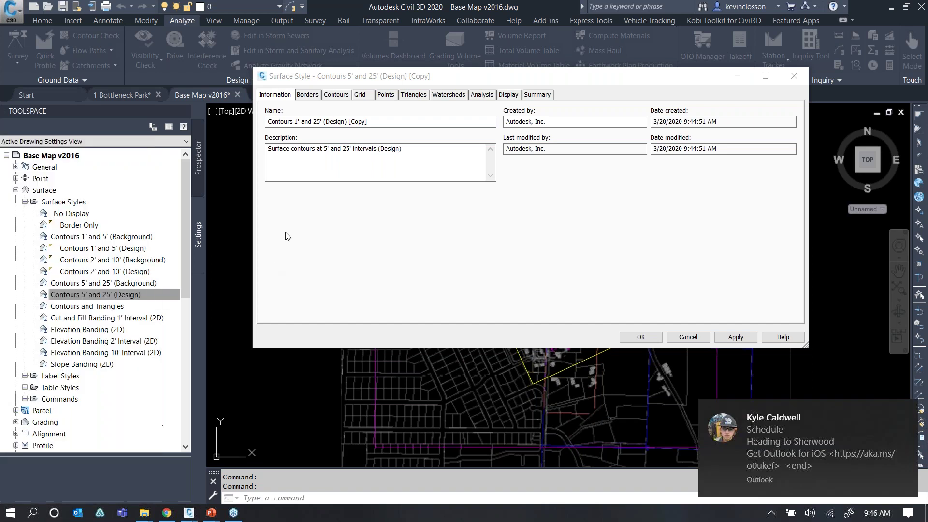
click(299, 121)
text(0)
Change the name's second interval to 50' and its suffix to (GRID)
click(321, 121)
key(Delete)
key(Delete)
key(BackSpace)
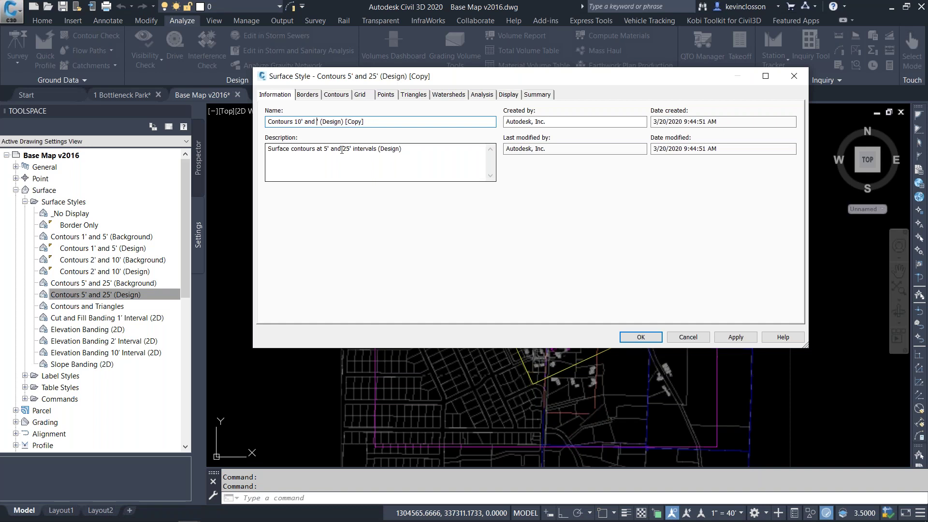
text(50)
drag(380, 122, 330, 122)
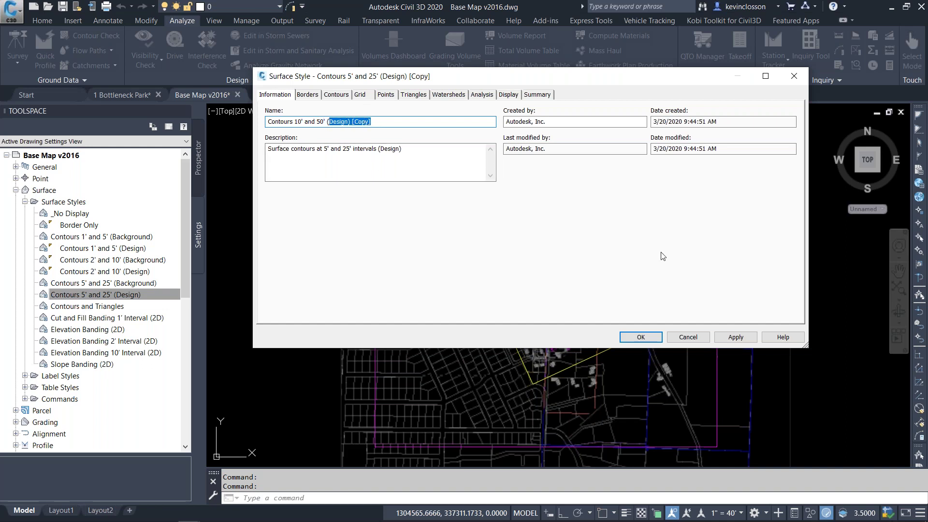
key(BackSpace)
text(GRID))
drag(431, 78, 427, 75)
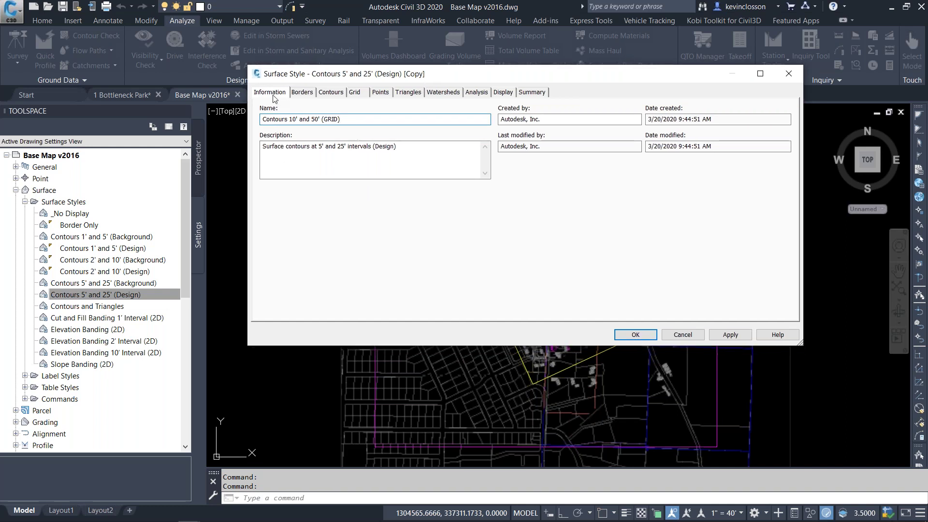
Check the 25.00' primary and secondary grid intervals, then go to the Display settings
click(355, 92)
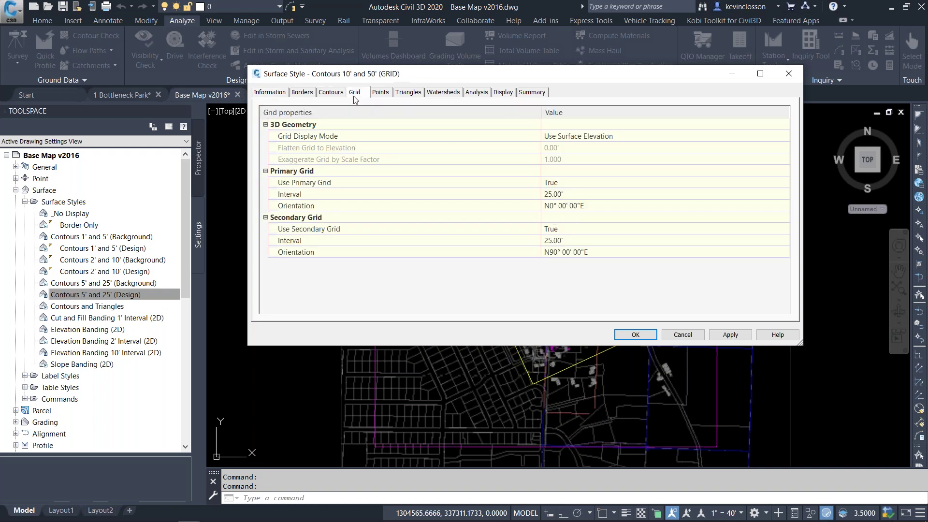
drag(511, 67, 473, 62)
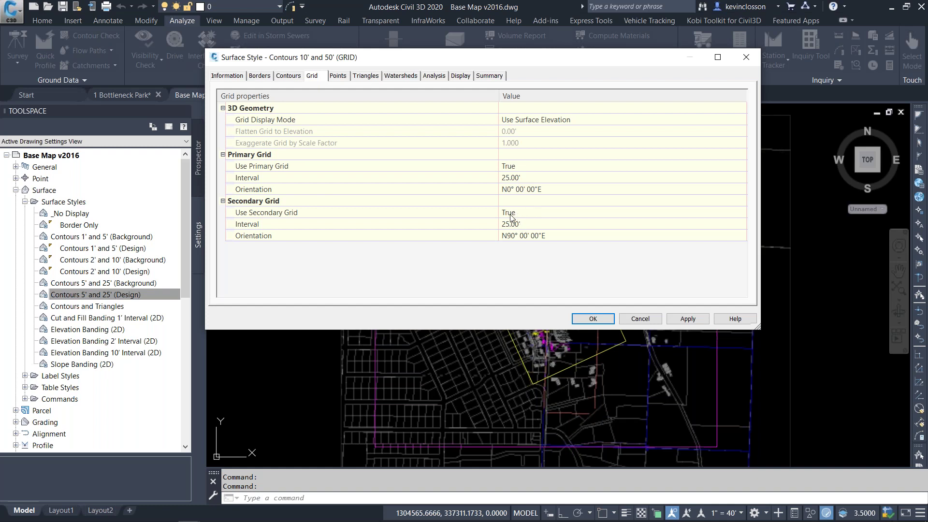
click(461, 77)
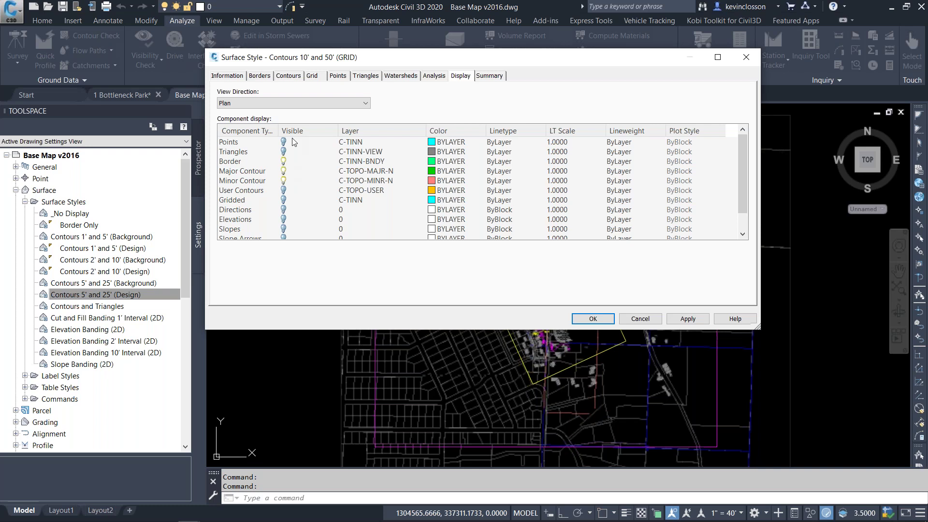
In Model view, turn Triangles off and Gridded on, then save the style with OK
click(336, 103)
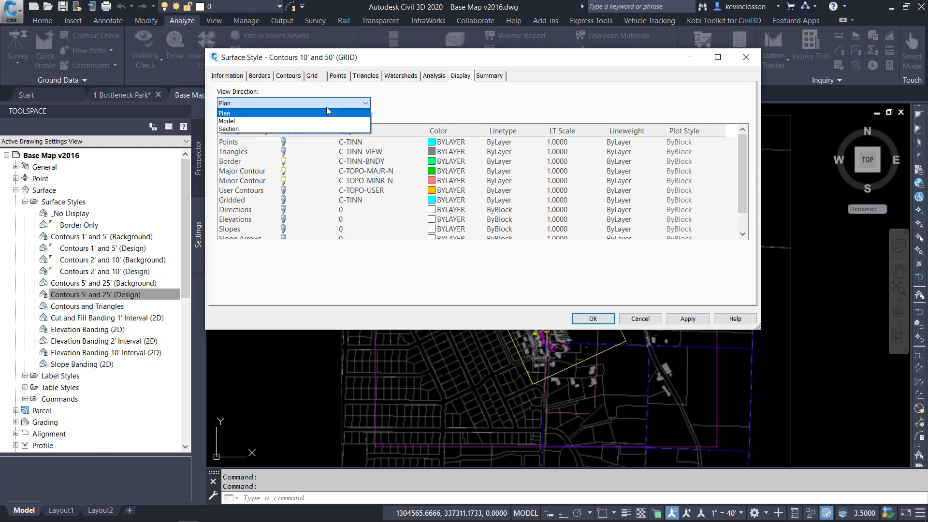
click(309, 121)
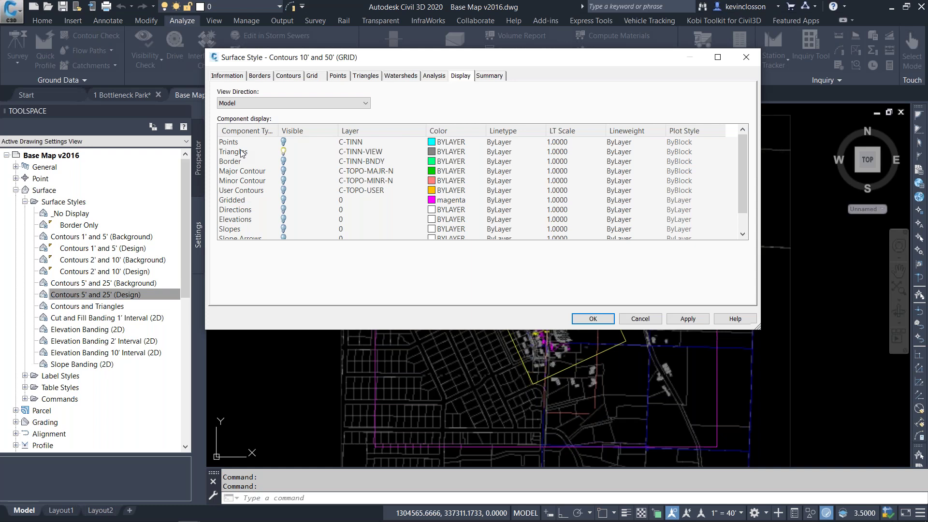
click(283, 152)
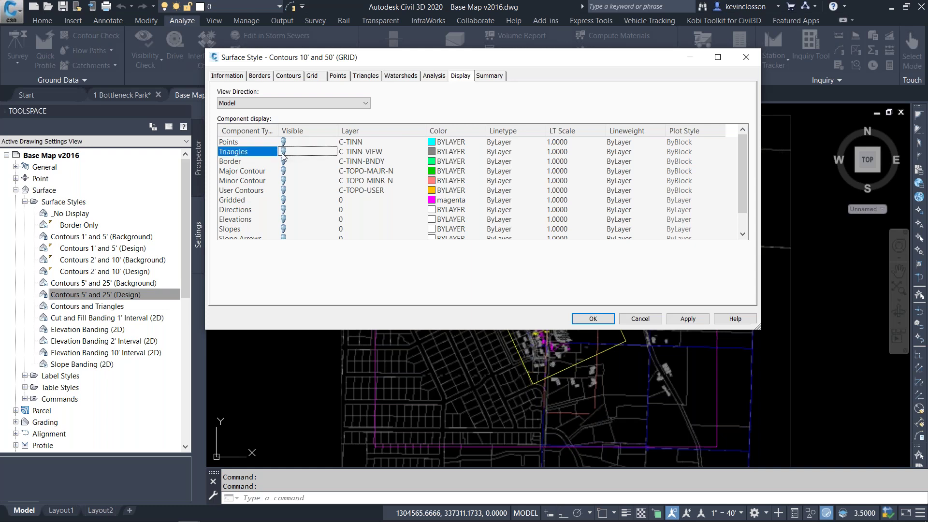
click(284, 200)
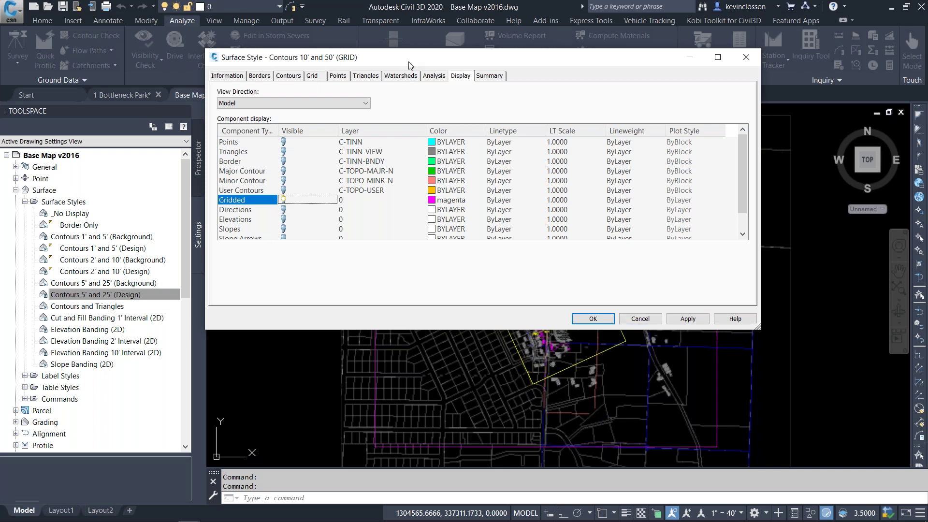
click(233, 77)
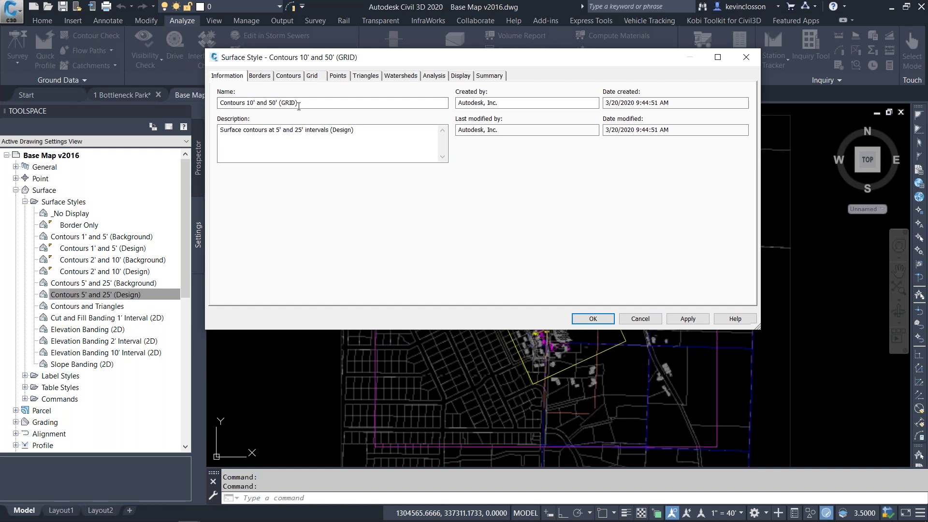
click(294, 78)
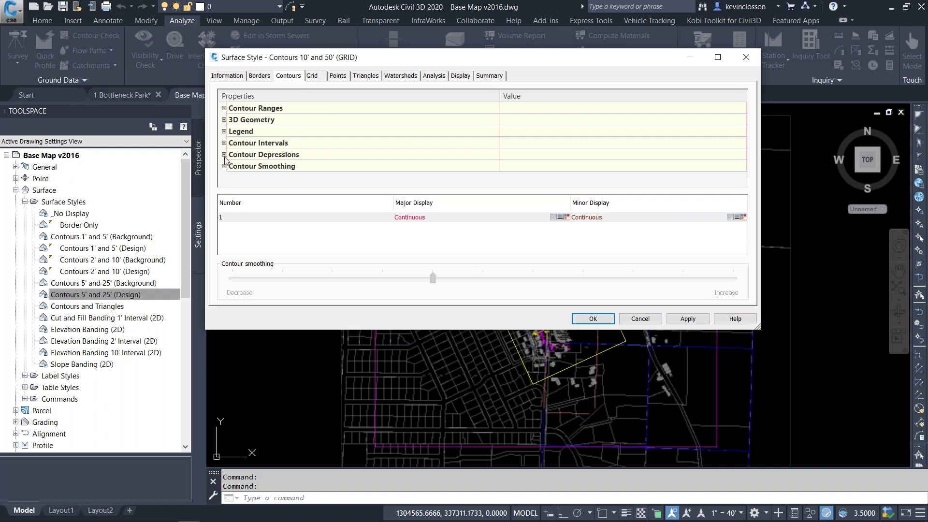
click(469, 76)
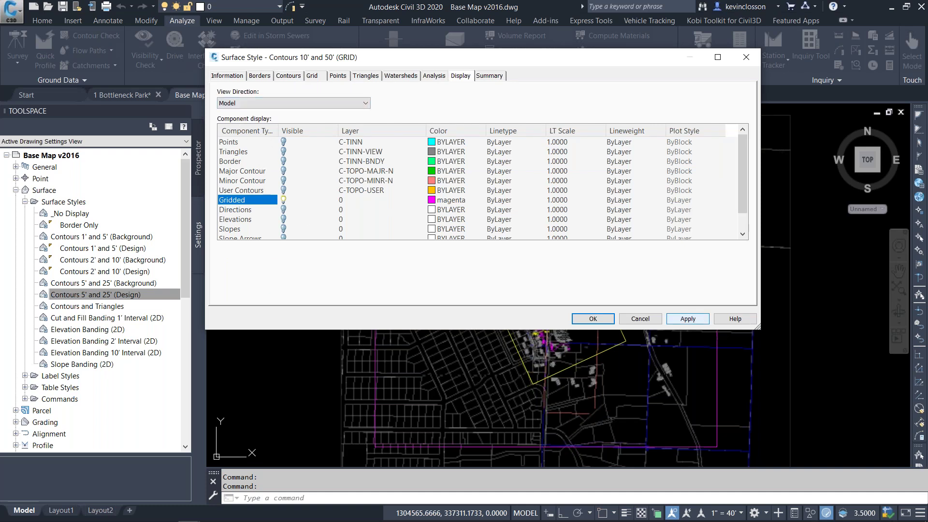
click(594, 319)
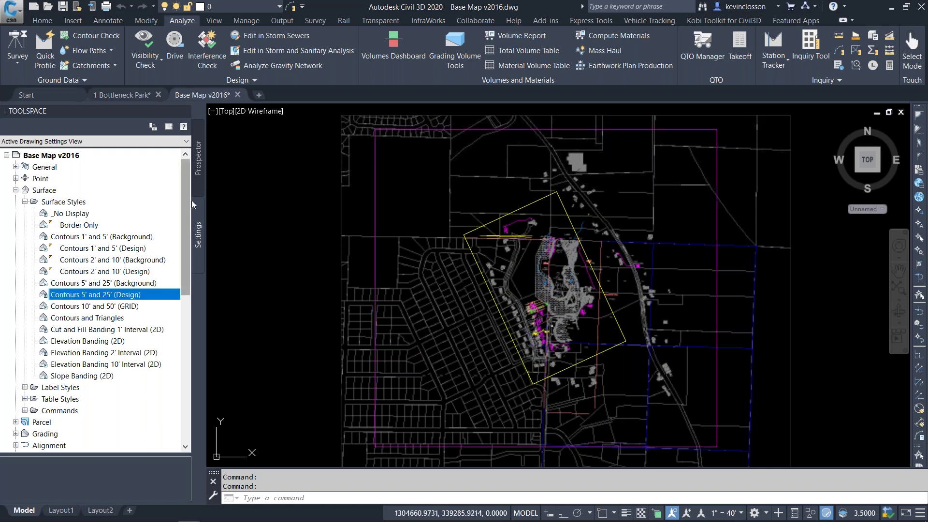
Start creating a new TIN surface in Prospector and name it LIDAR
click(198, 158)
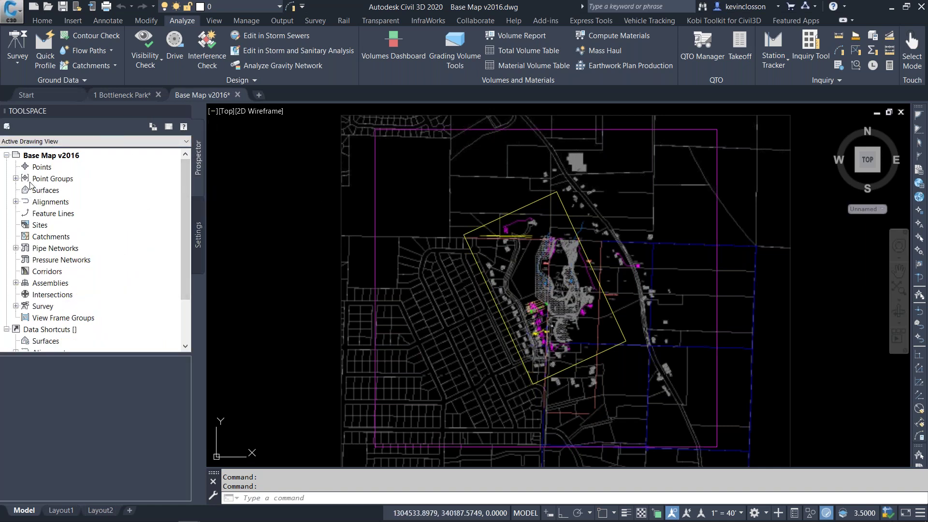
click(48, 192)
right_click(48, 196)
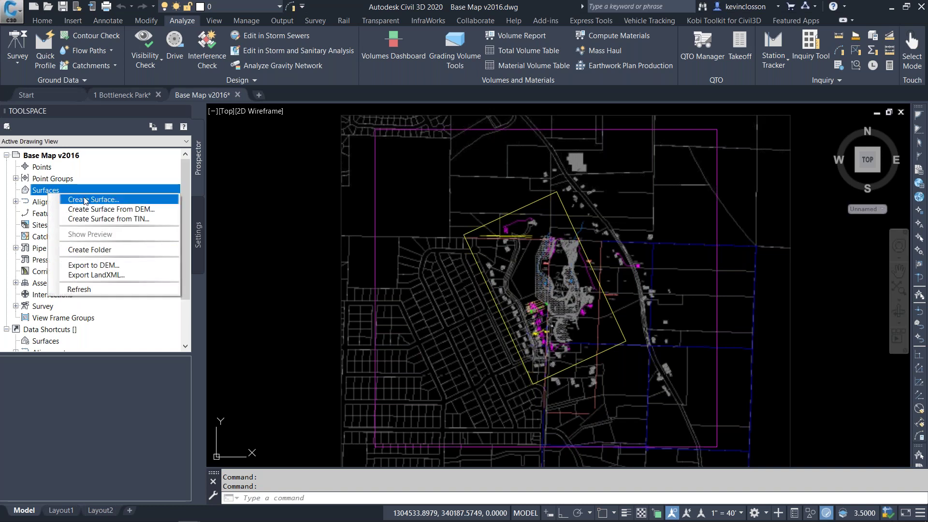
click(78, 199)
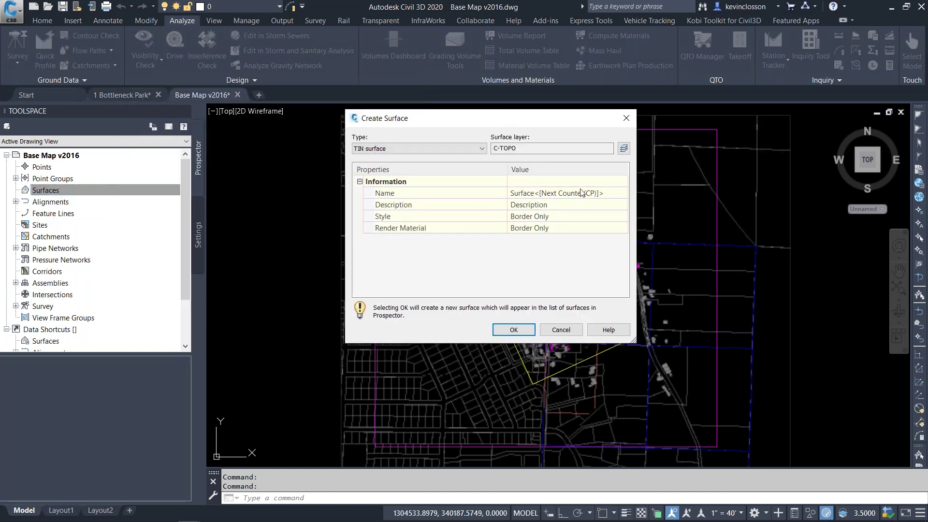
click(606, 193)
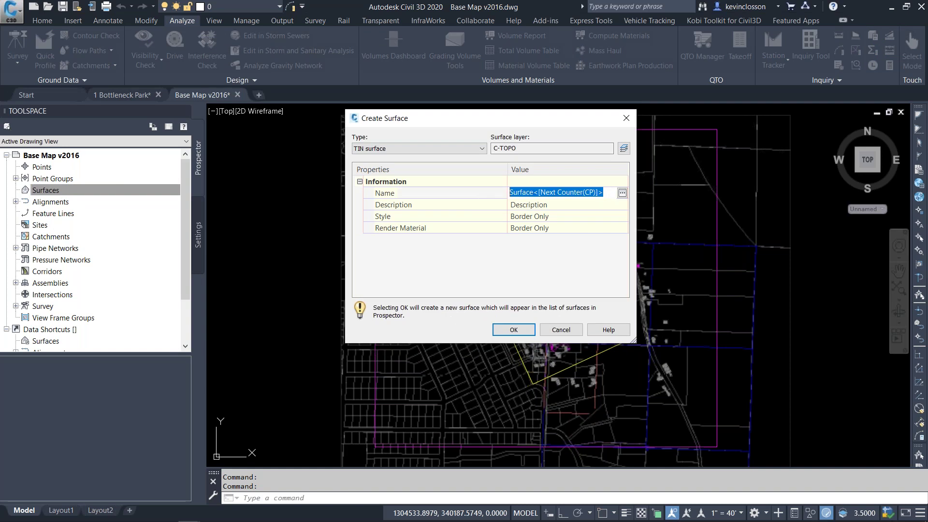
text(LIDAR)
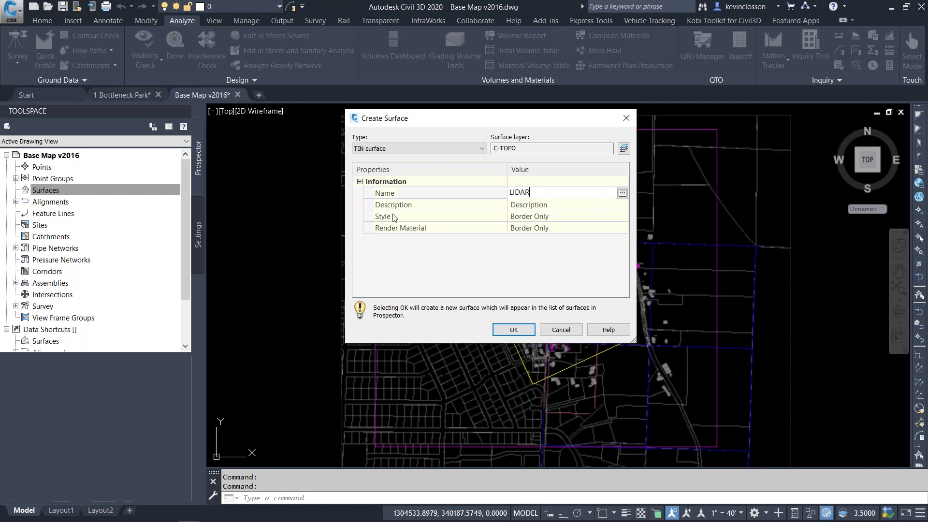
Give LIDAR the Contours 10' and 50' (GRID) style, create it, and expand Surfaces
click(543, 219)
click(622, 216)
drag(640, 142, 609, 122)
click(622, 140)
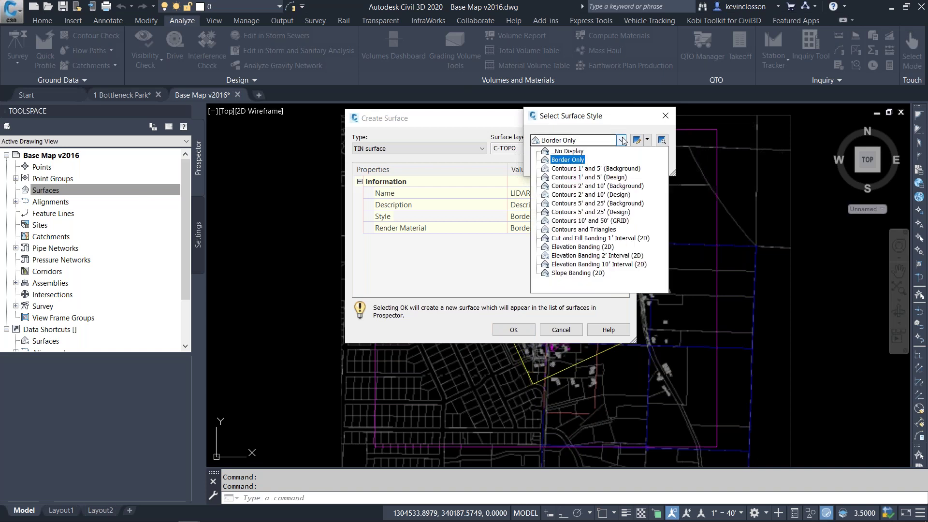
key(Down)
key(Down)
key(Down)
key(Down)
key(Down)
key(Down)
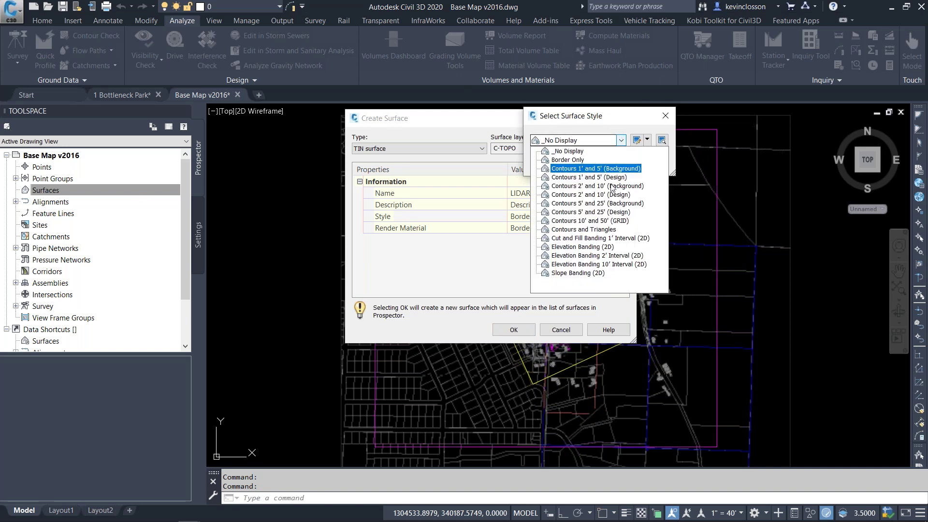
key(Return)
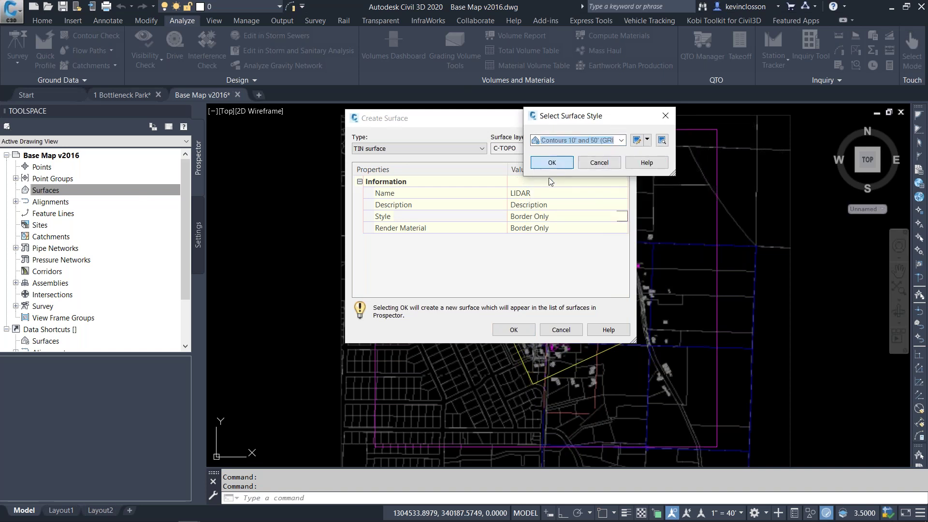
click(551, 162)
click(514, 330)
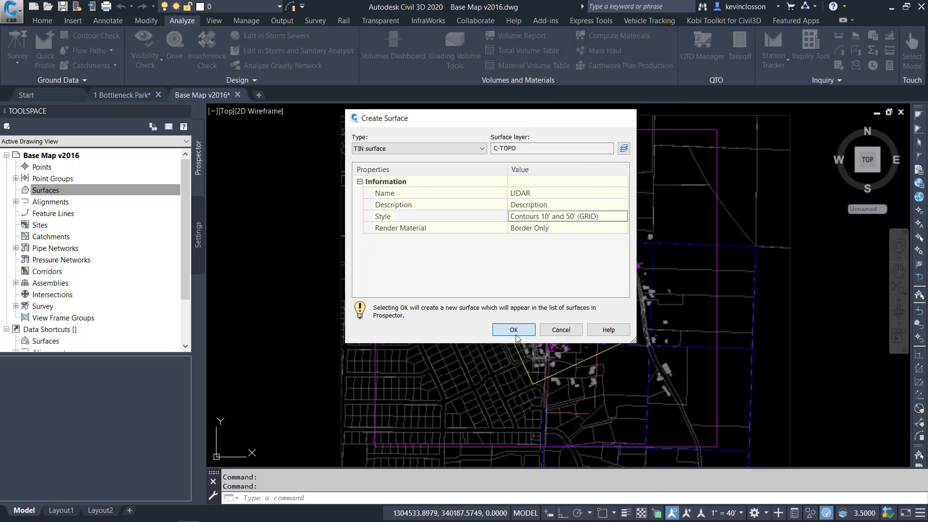
click(16, 190)
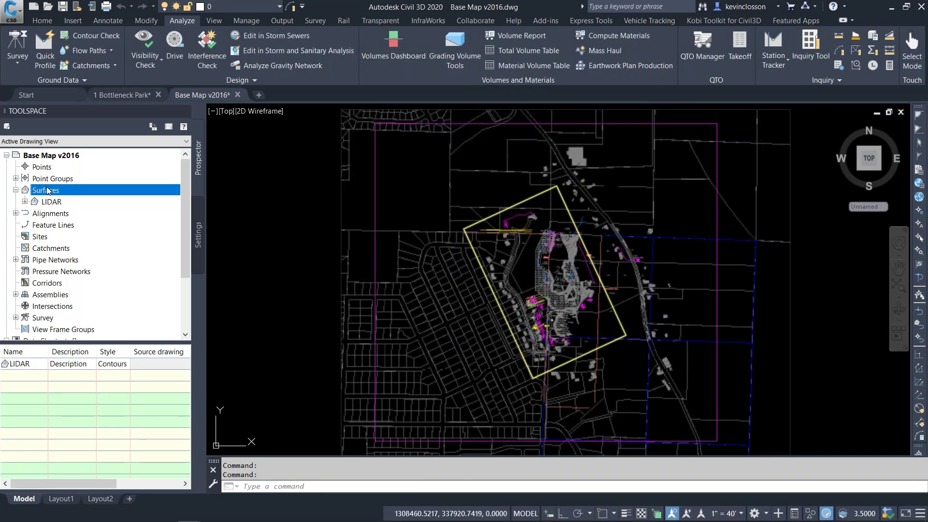
Expand LIDAR > Definition and choose Add on its Point Files
click(27, 202)
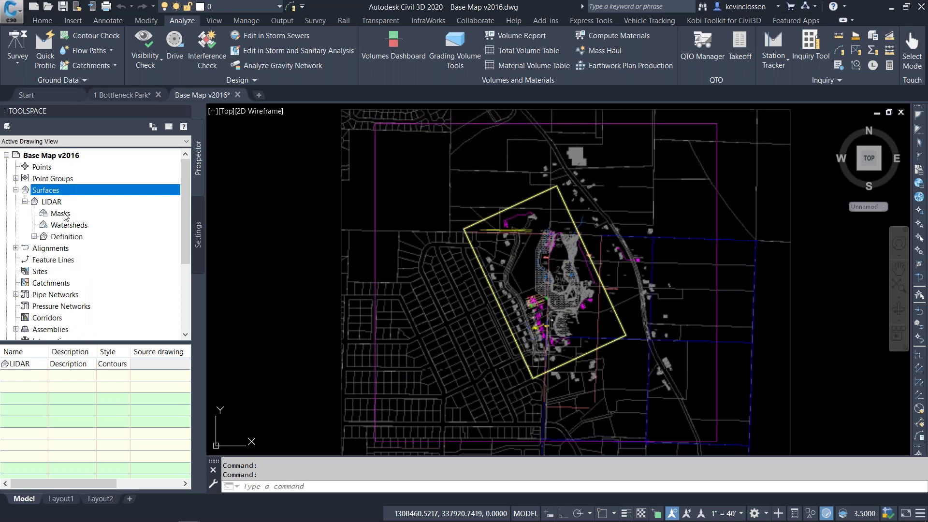
click(35, 237)
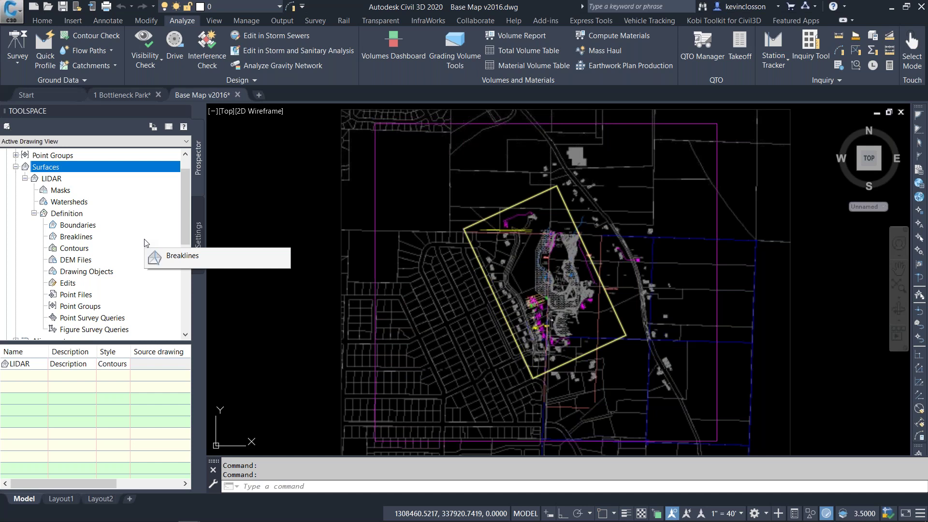
click(81, 295)
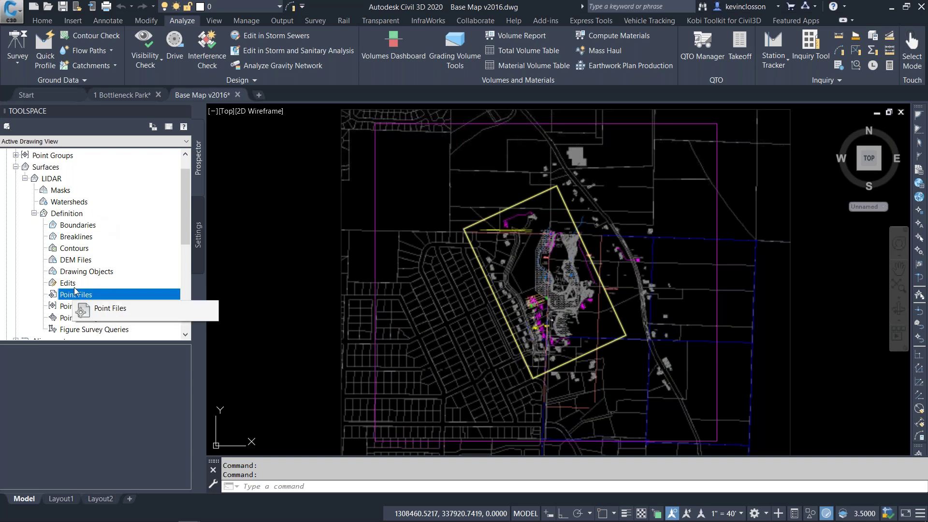
right_click(73, 295)
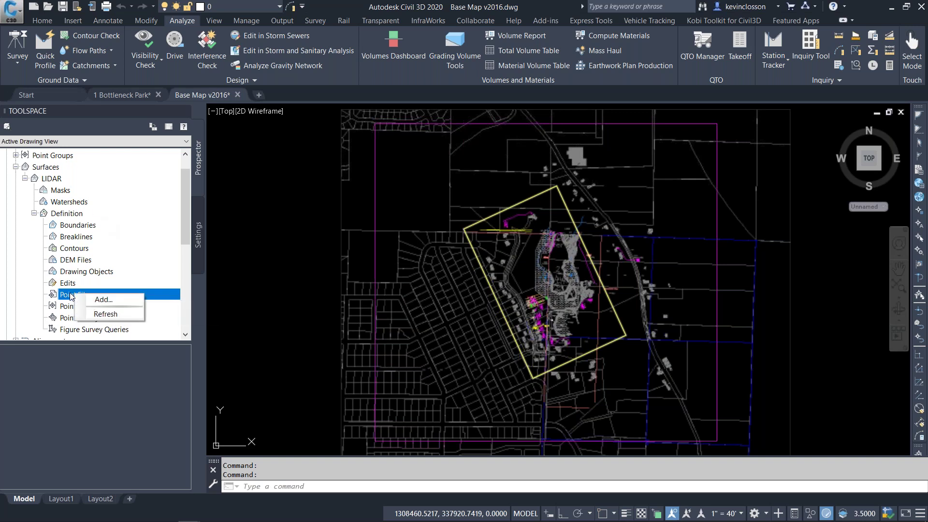
click(110, 311)
Browse to the LIDAR folder and pick Lidar-ENZ-Comma.txt as the source point file
drag(749, 79, 232, 37)
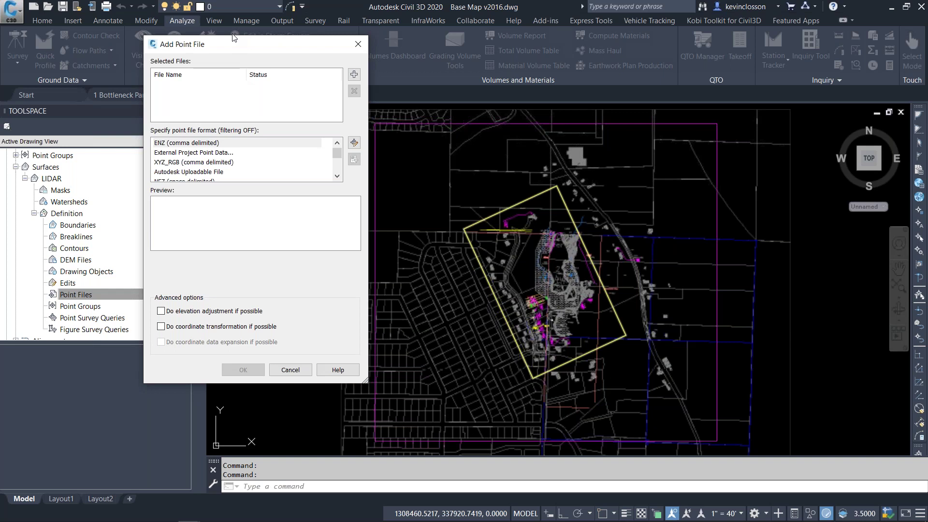
drag(266, 44, 233, 38)
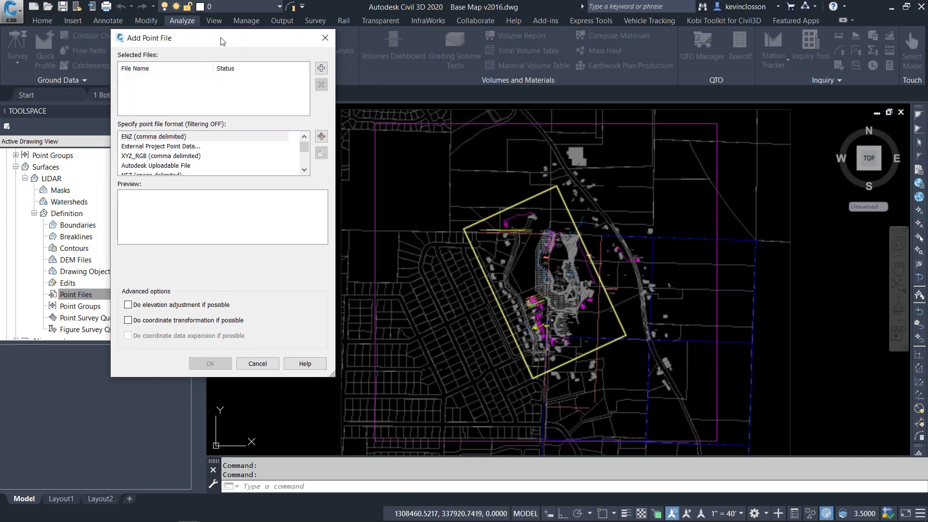
click(321, 68)
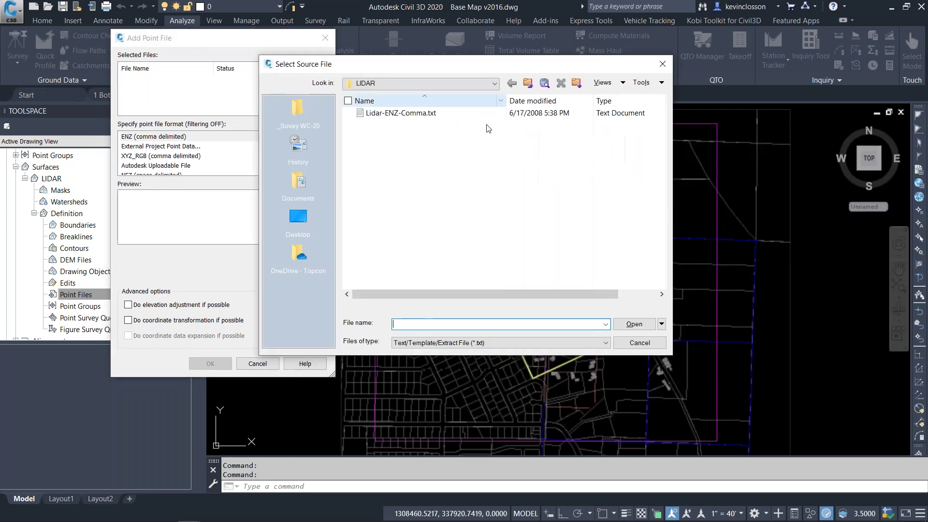
click(413, 115)
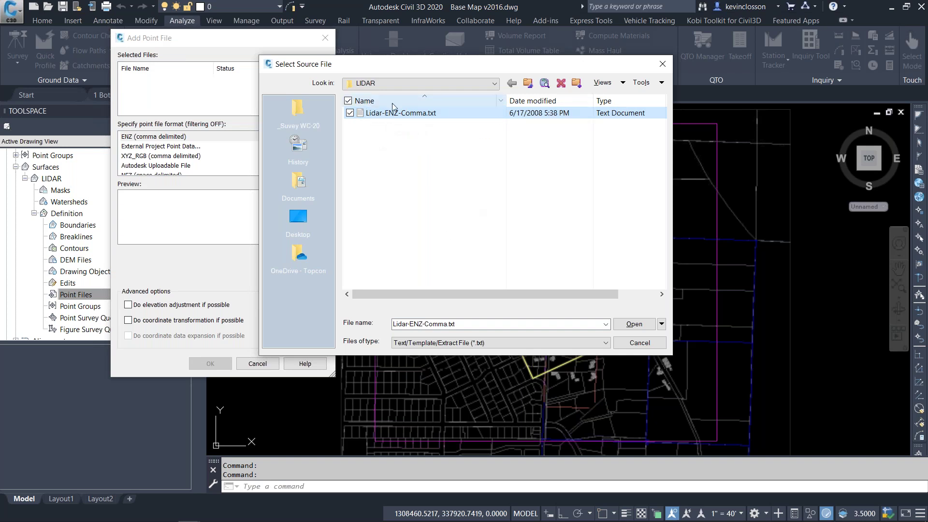
Add Lidar-ENZ-Comma.txt to the file list and copy the ENZ (comma delimited) format
click(633, 325)
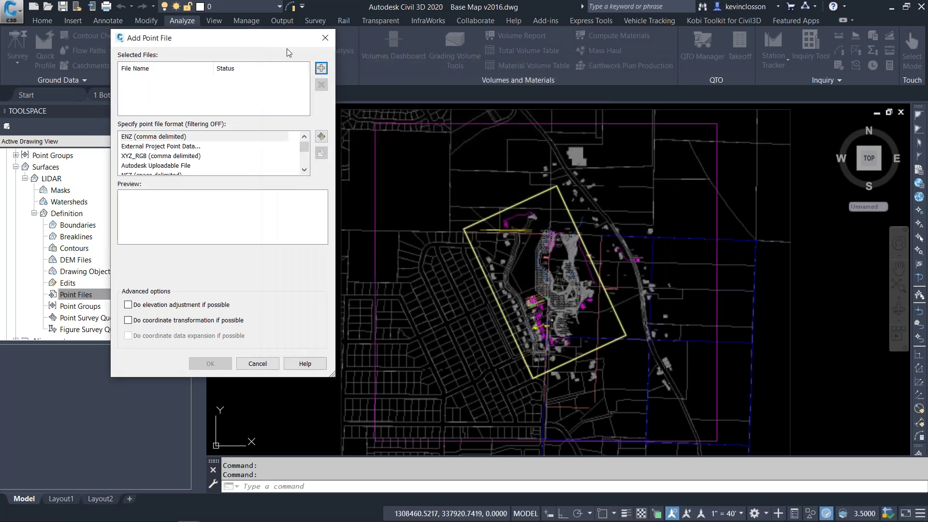
drag(277, 42, 265, 36)
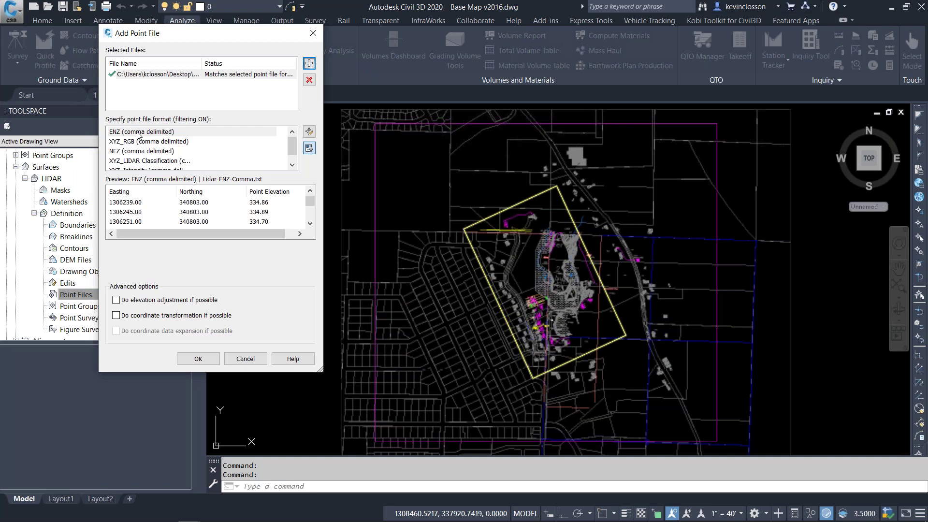
click(308, 131)
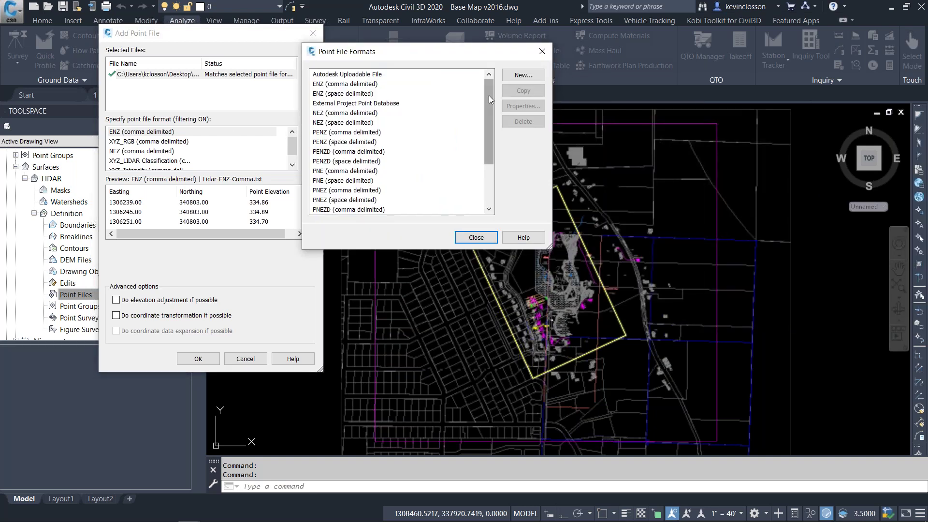
click(362, 84)
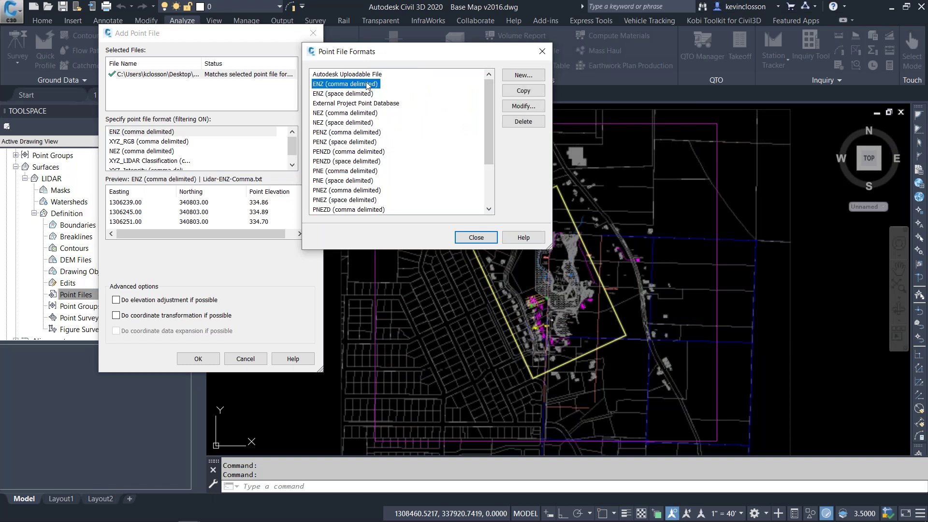
click(524, 91)
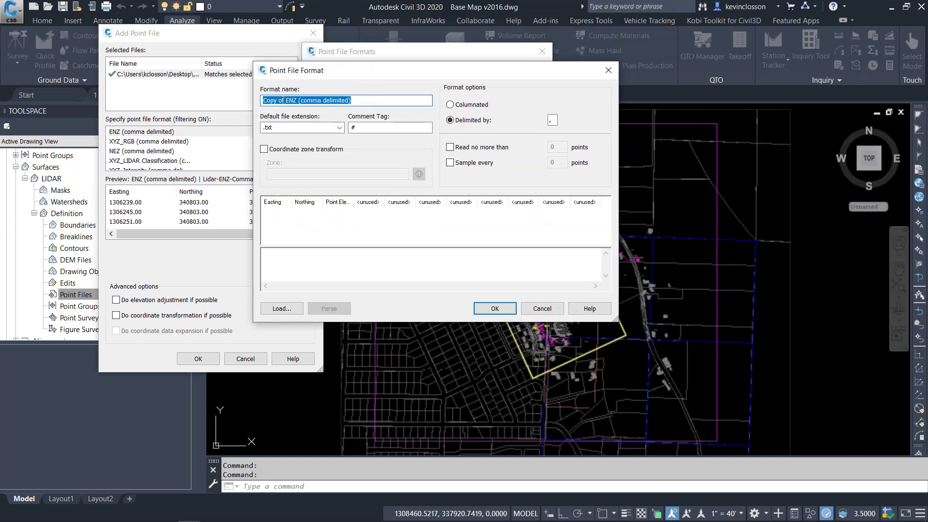
Rename the copy to 'ENZ (comma delimited) FILTERED', sampling every 5 points, and save it
drag(286, 100, 212, 101)
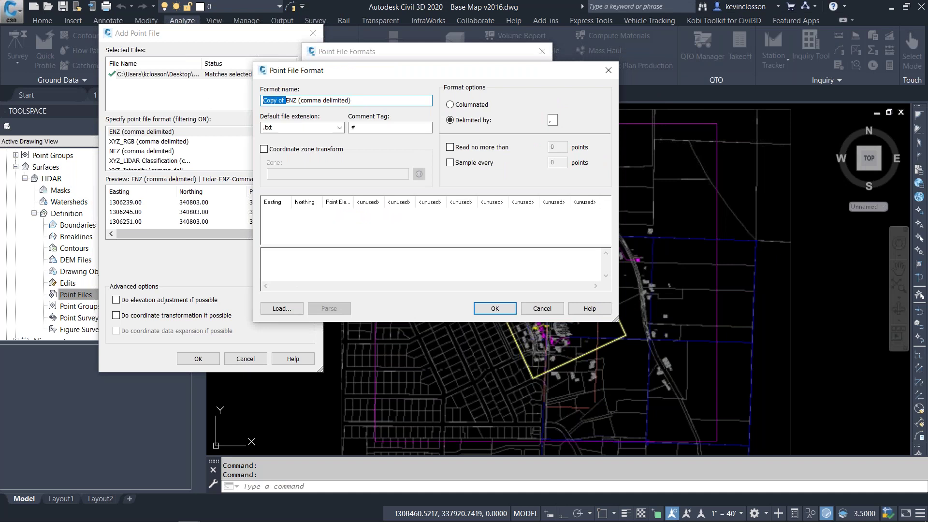
key(Delete)
click(381, 101)
text(FILTERED)
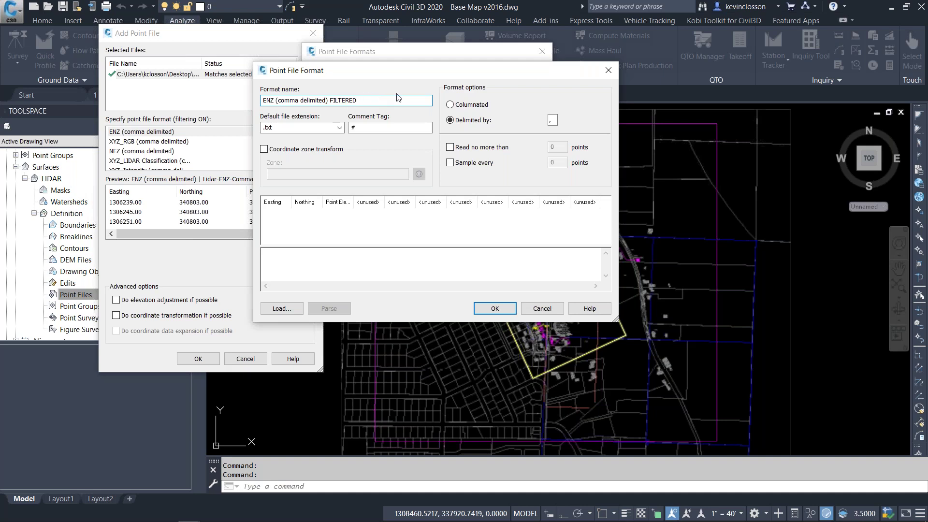
click(452, 166)
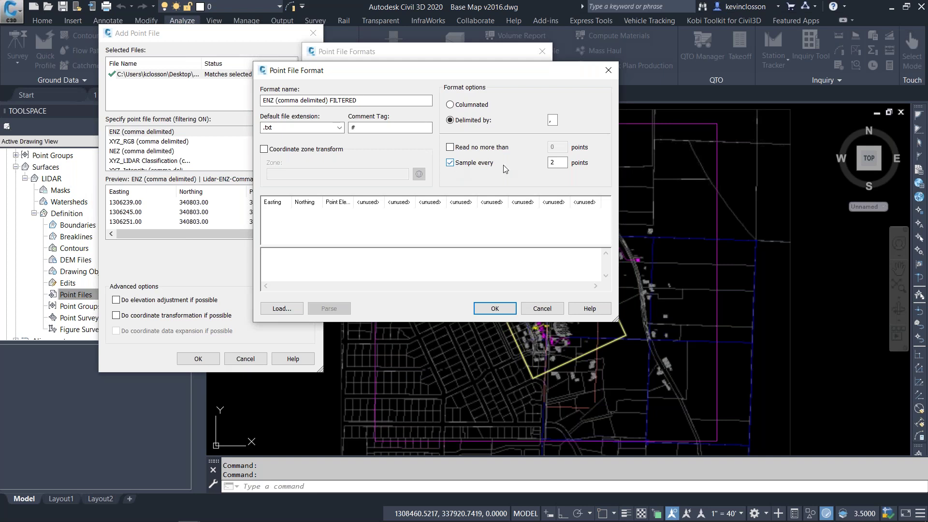
double_click(558, 163)
text(5)
click(494, 308)
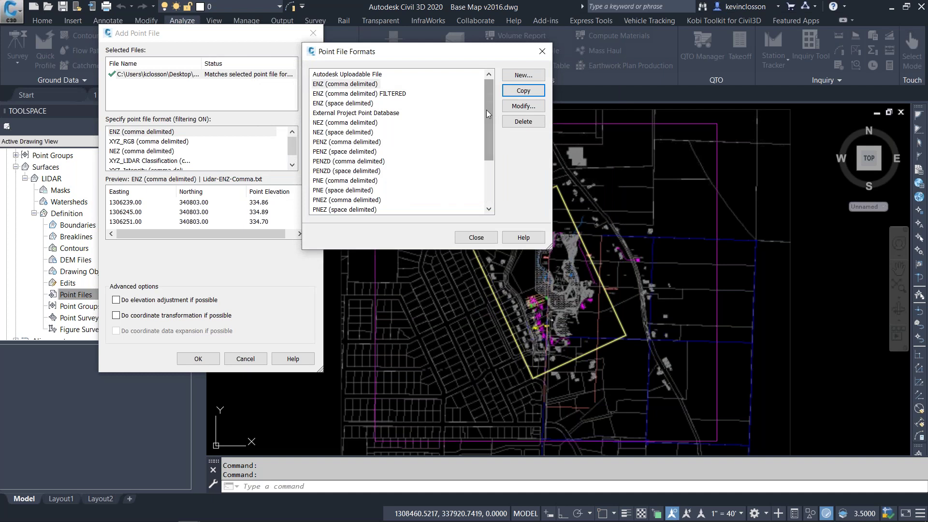
Choose the FILTERED format and import Lidar-ENZ-Comma.txt into the LIDAR surface
click(404, 94)
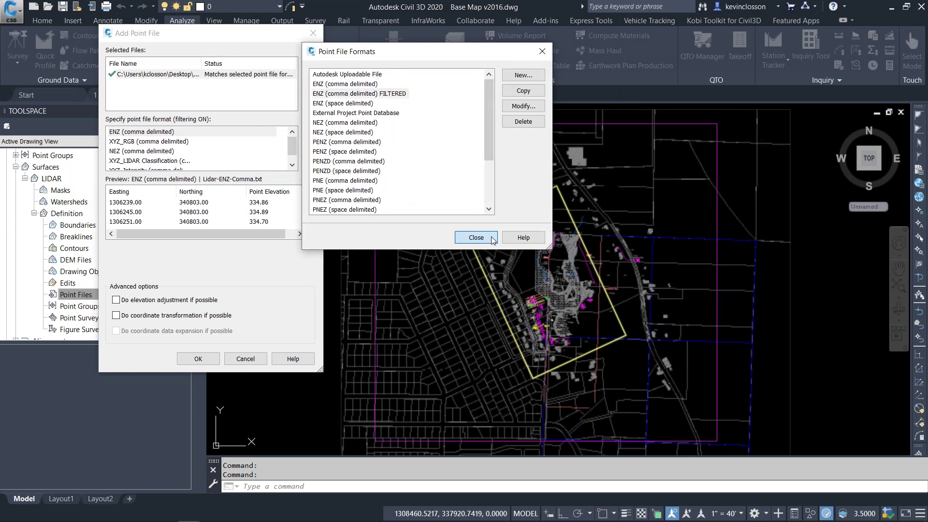
click(475, 235)
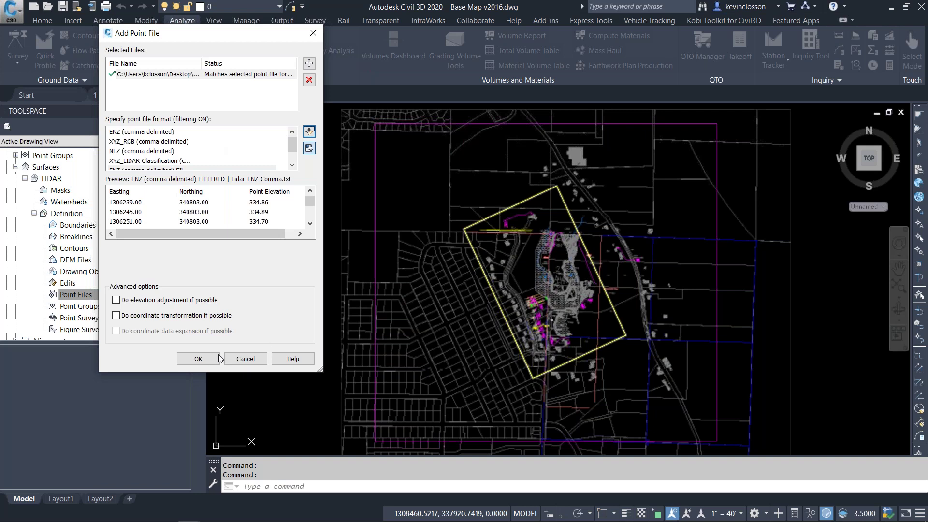
click(198, 359)
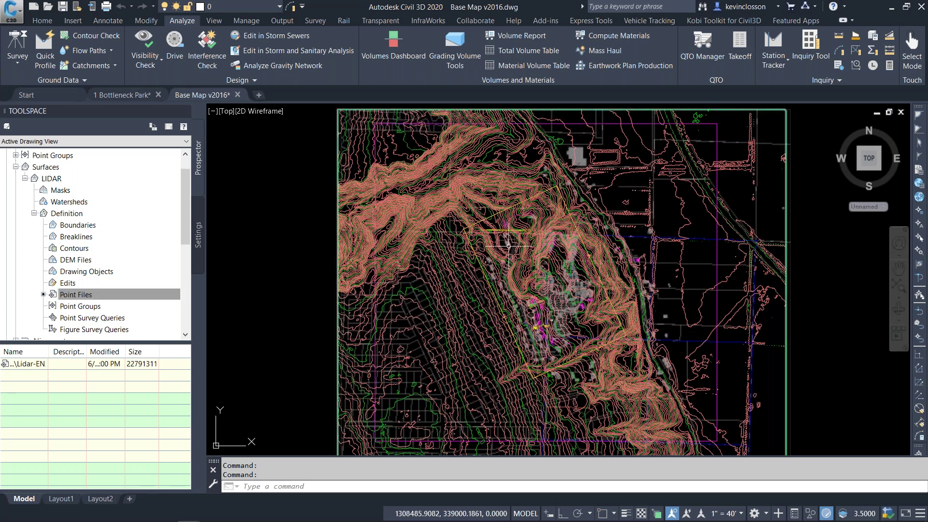
Check LIDAR elevations, zoom to the yellow boundary line, and select LIDAR's Boundaries
mouse_move(582, 213)
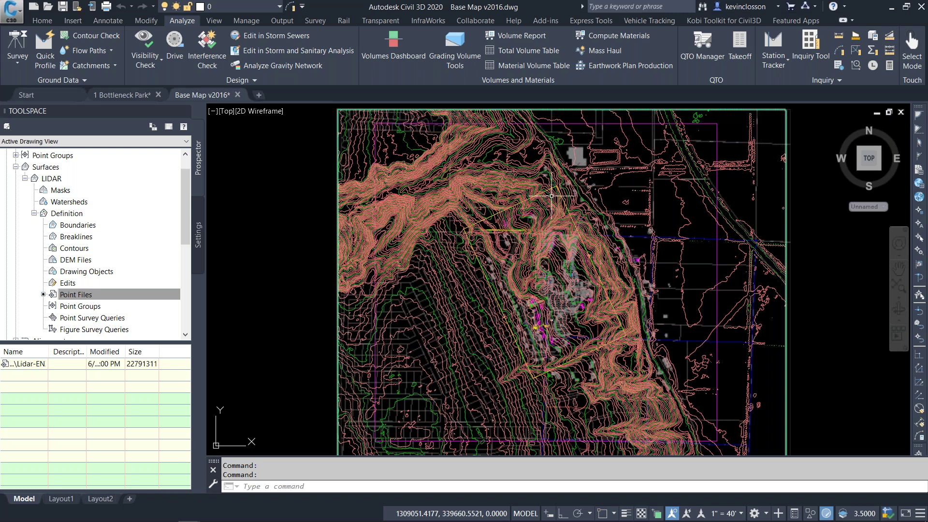
scroll(551, 196, up, 3)
scroll(551, 196, up, 4)
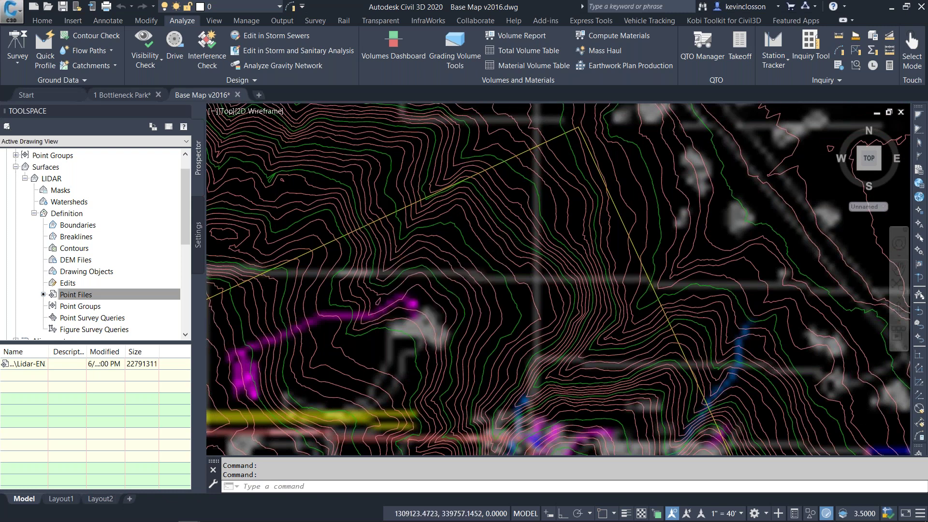
scroll(575, 169, down, 2)
mouse_move(616, 238)
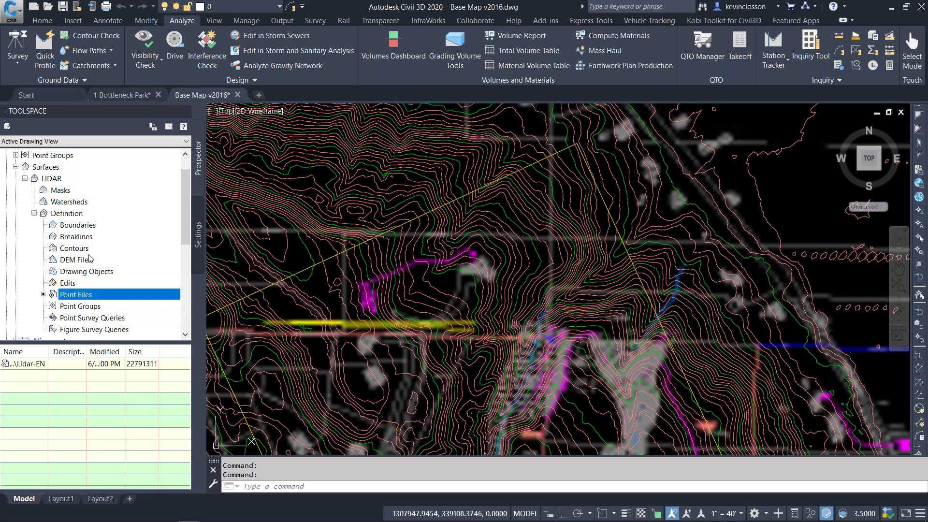
click(77, 225)
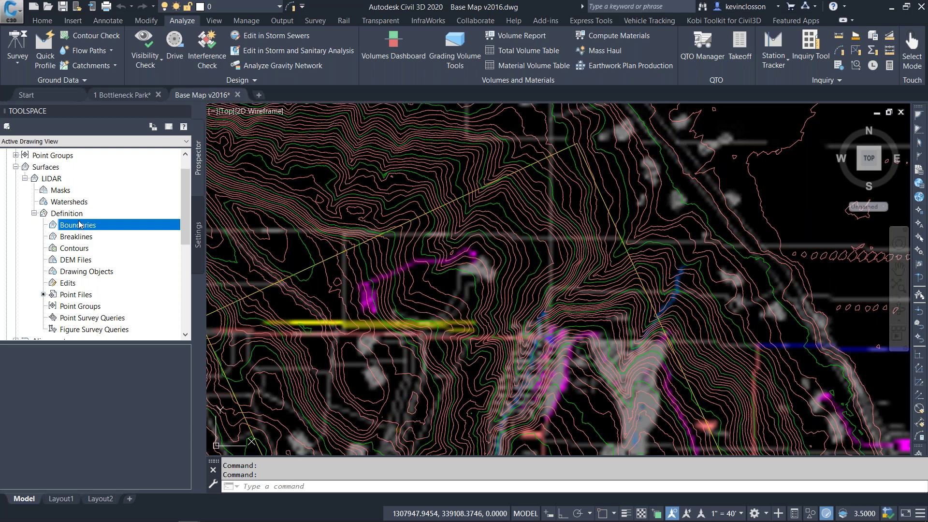
Add a LIDAR surface boundary named CLIP of type Data Clip
right_click(79, 222)
click(107, 227)
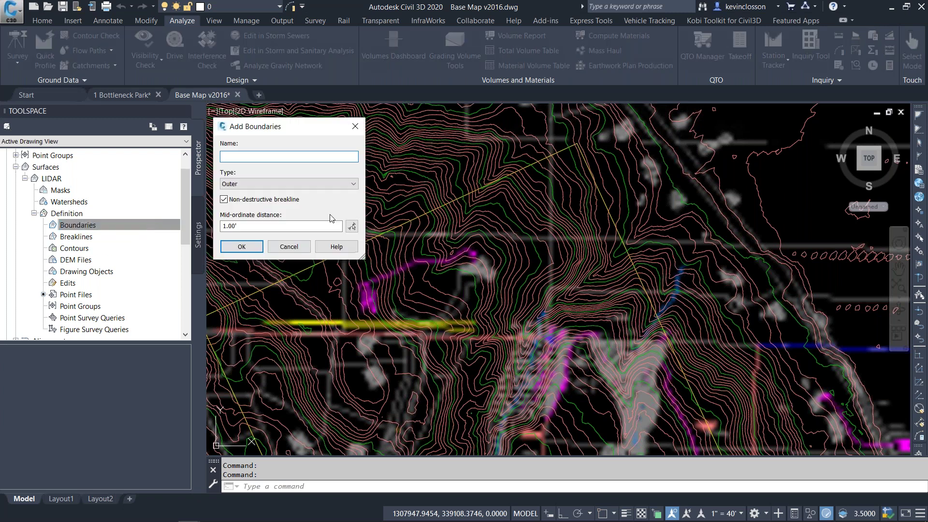
drag(304, 120, 339, 115)
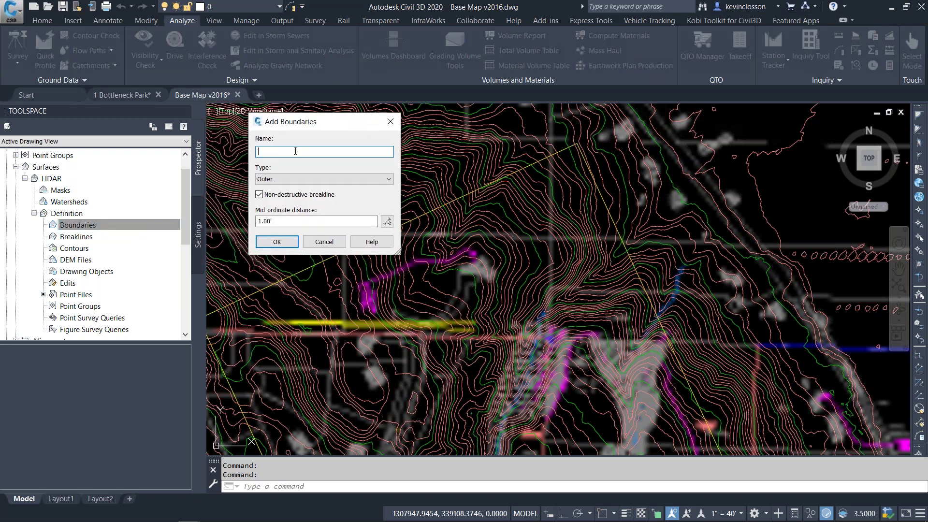
text(CLIP)
click(320, 183)
click(290, 212)
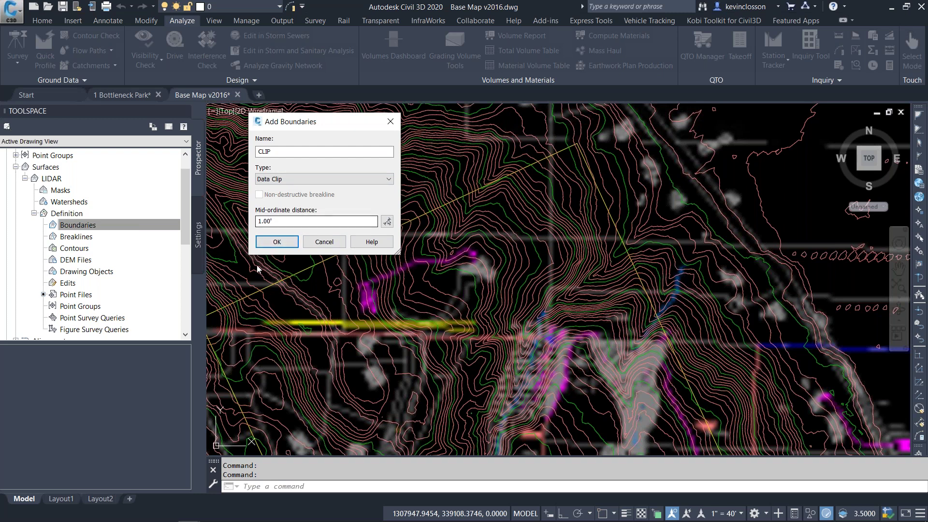
click(278, 241)
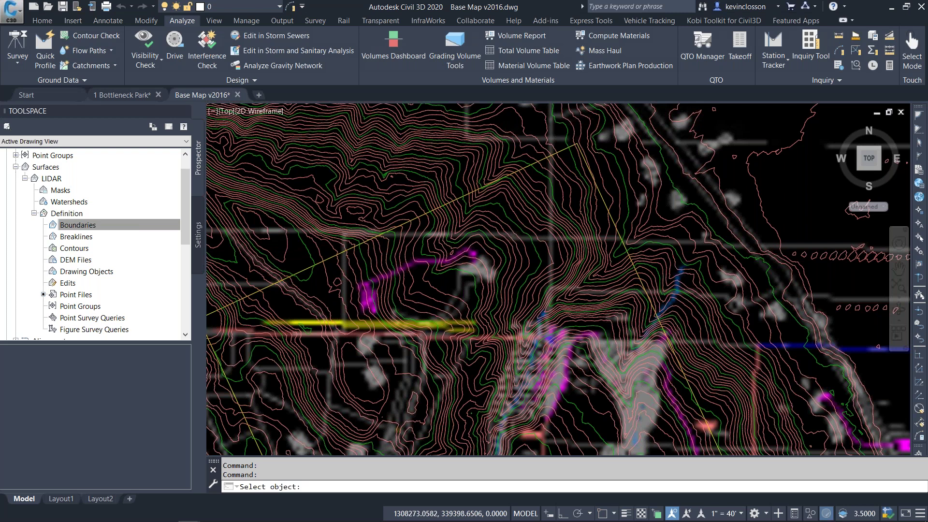
Pick the yellow polyline as the CLIP boundary, review the surface, and end the command
scroll(327, 259, up, 4)
click(328, 257)
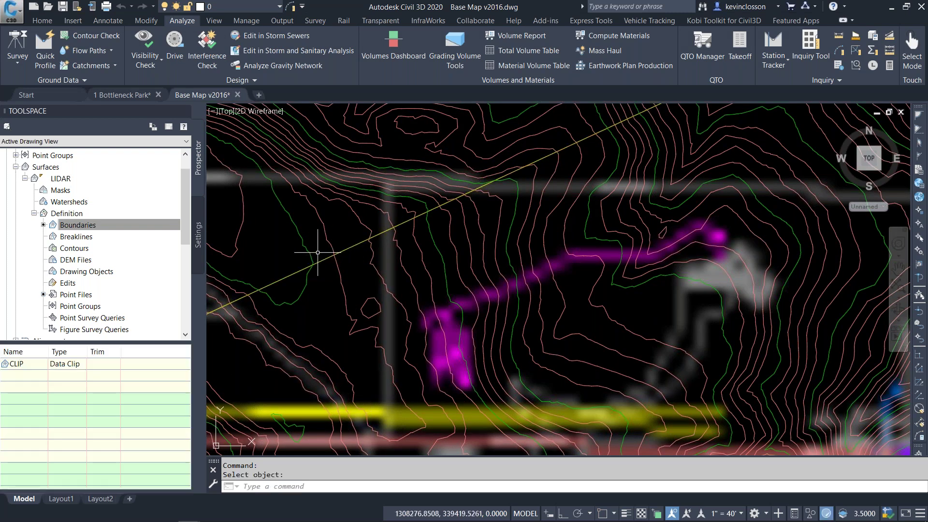
scroll(366, 227, down, 2)
scroll(402, 227, down, 3)
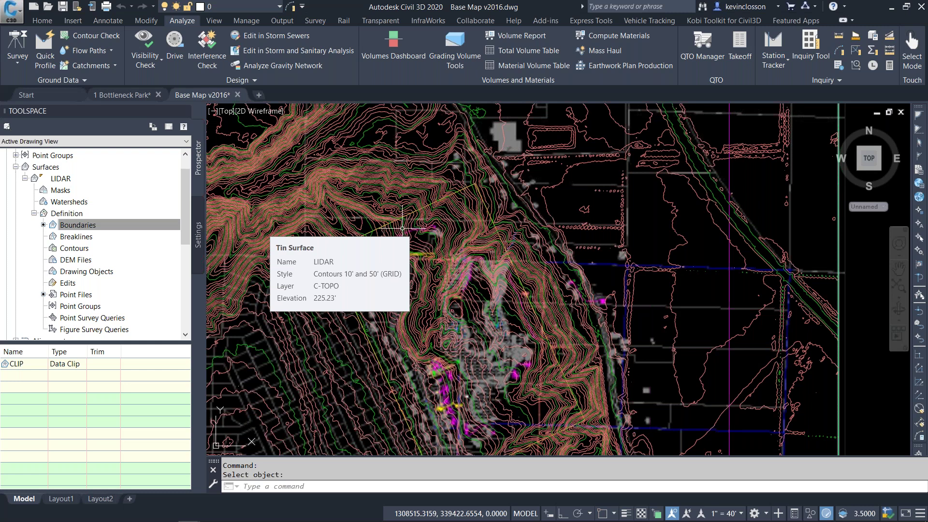
click(79, 225)
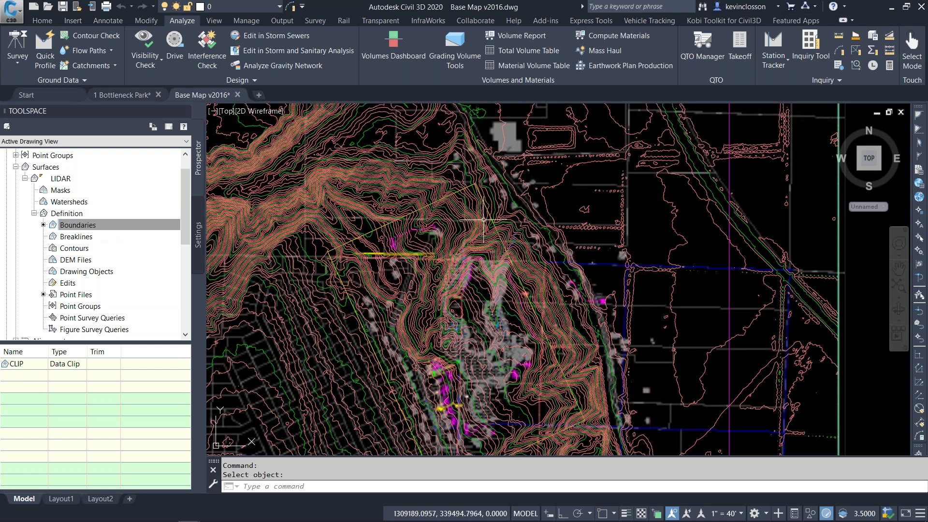
mouse_move(472, 199)
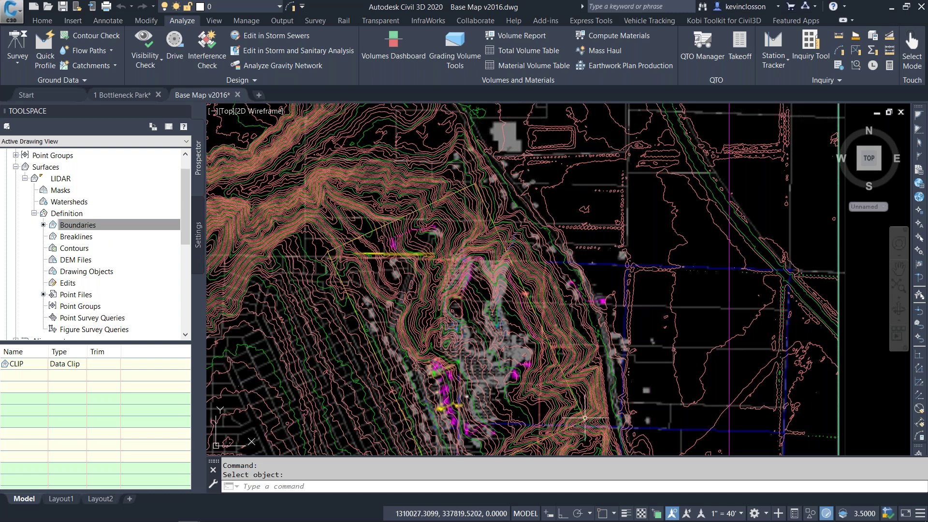
mouse_move(481, 182)
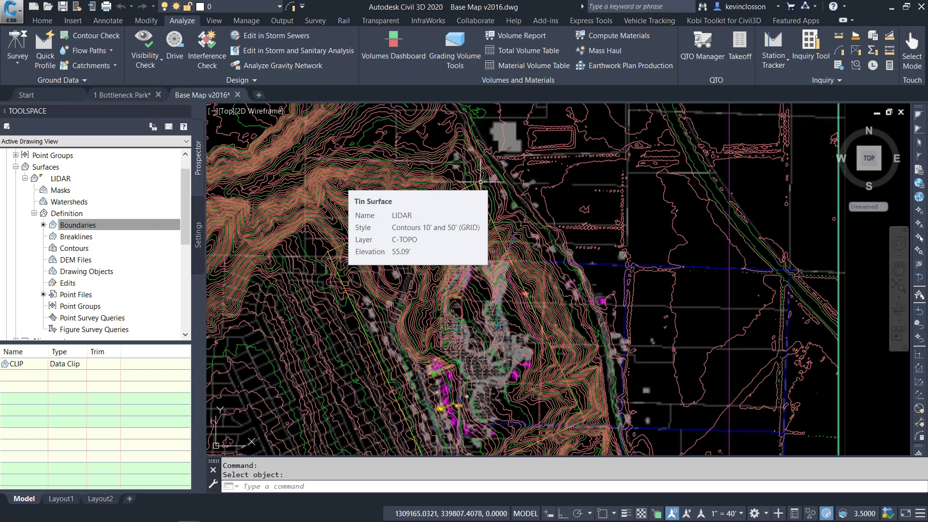
key(Escape)
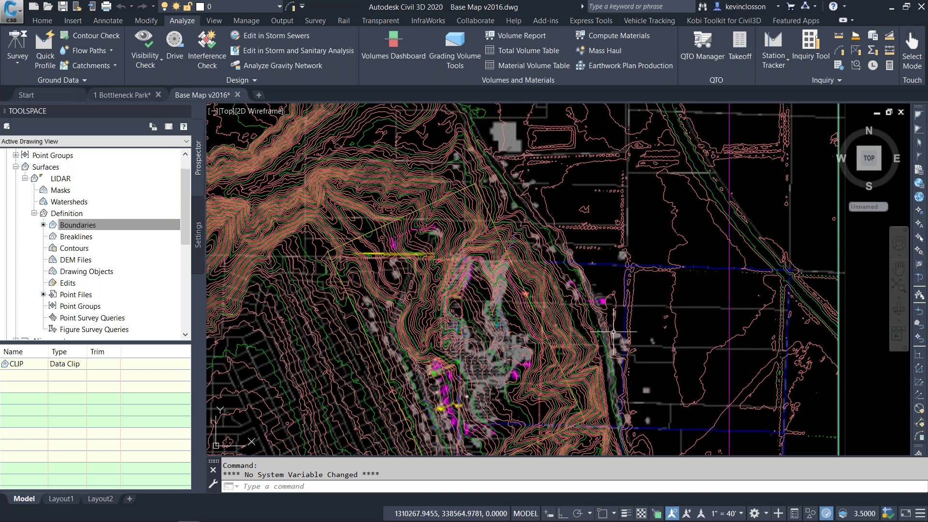
click(145, 225)
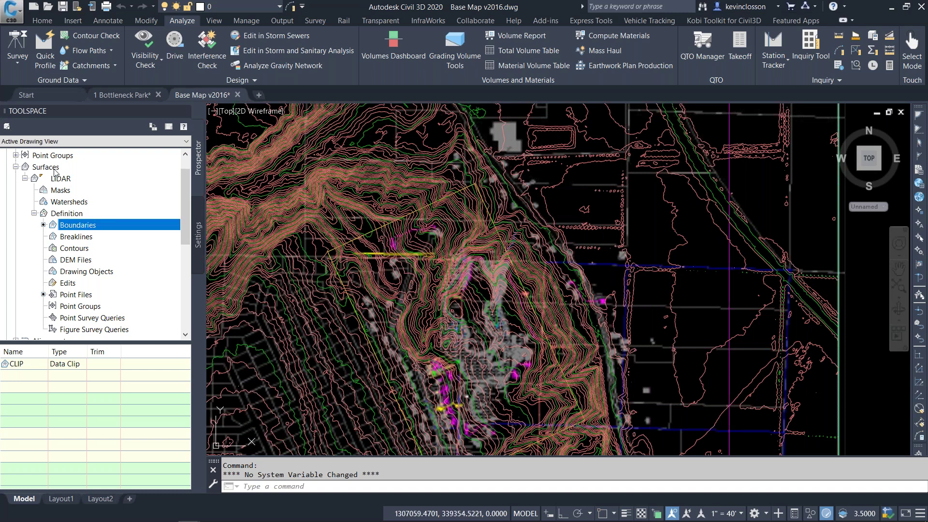
In LIDAR Surface Properties, move Add boundary above the point file import and rebuild
right_click(60, 179)
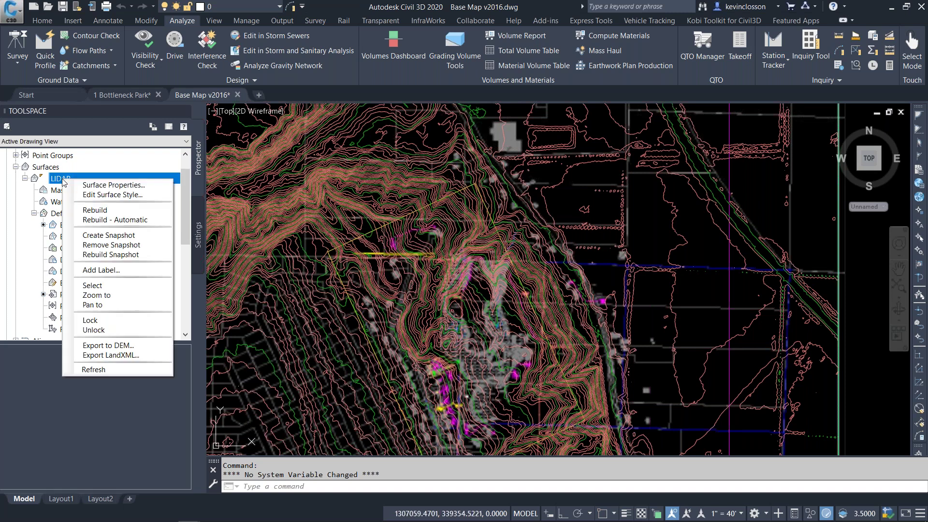
click(104, 186)
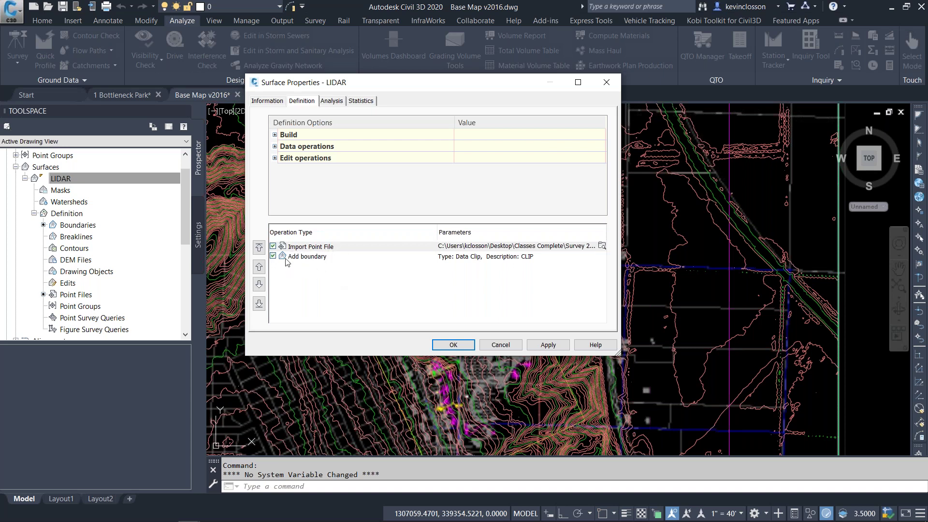
click(312, 257)
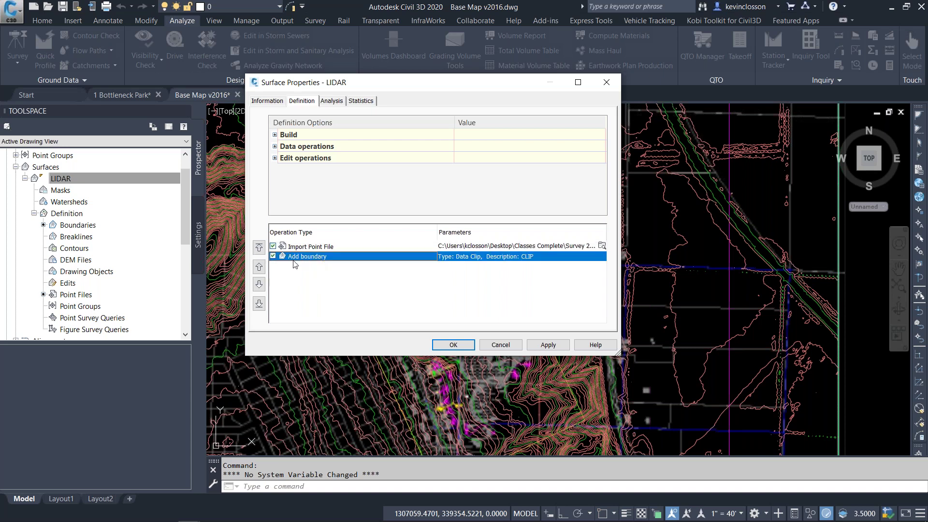
click(259, 266)
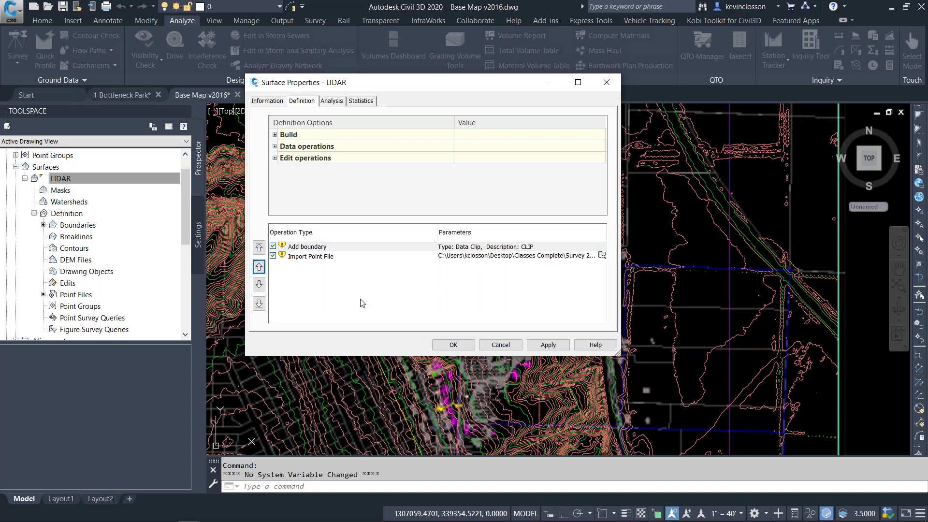
click(545, 346)
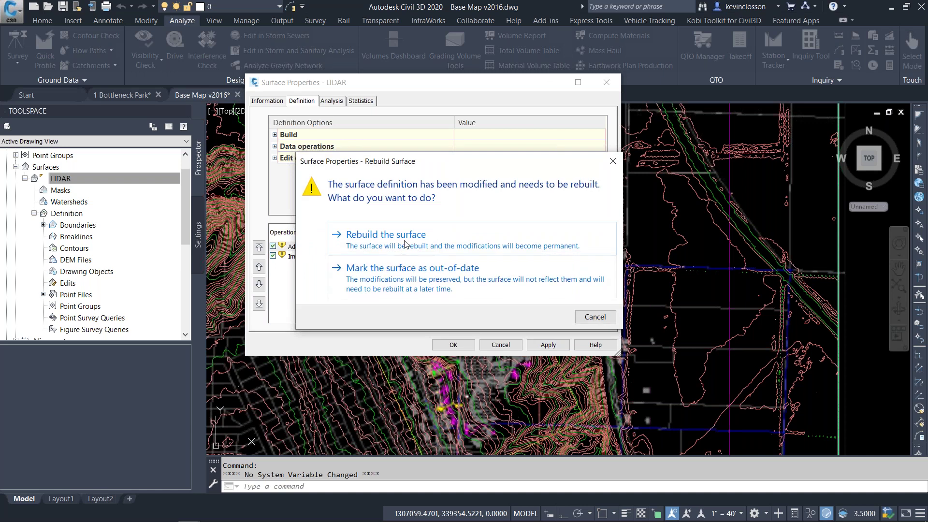
click(406, 242)
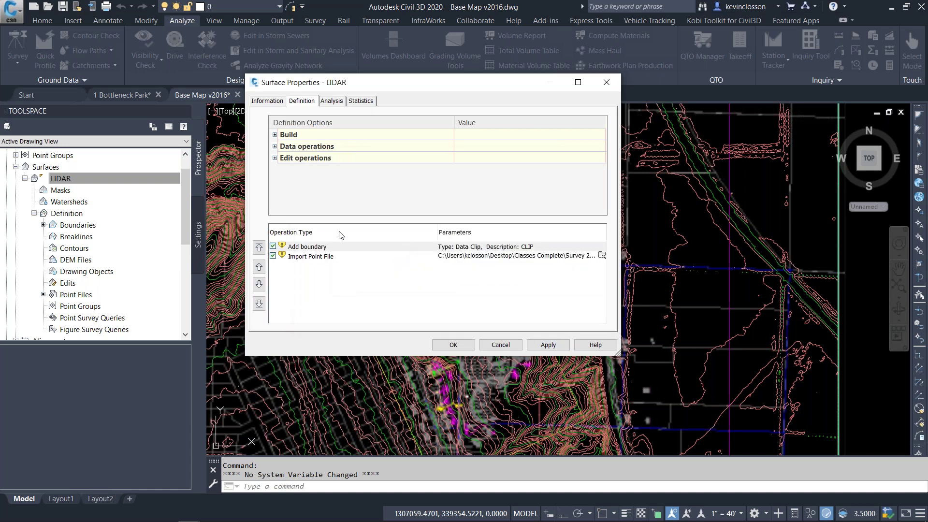
click(454, 345)
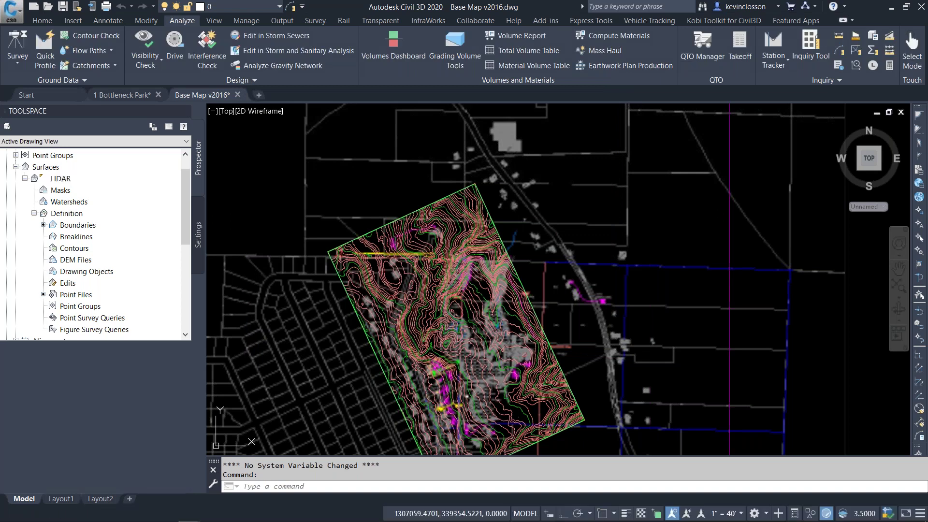
Pan and zoom the view to frame the LIDAR surface within its CLIP boundary
click(483, 416)
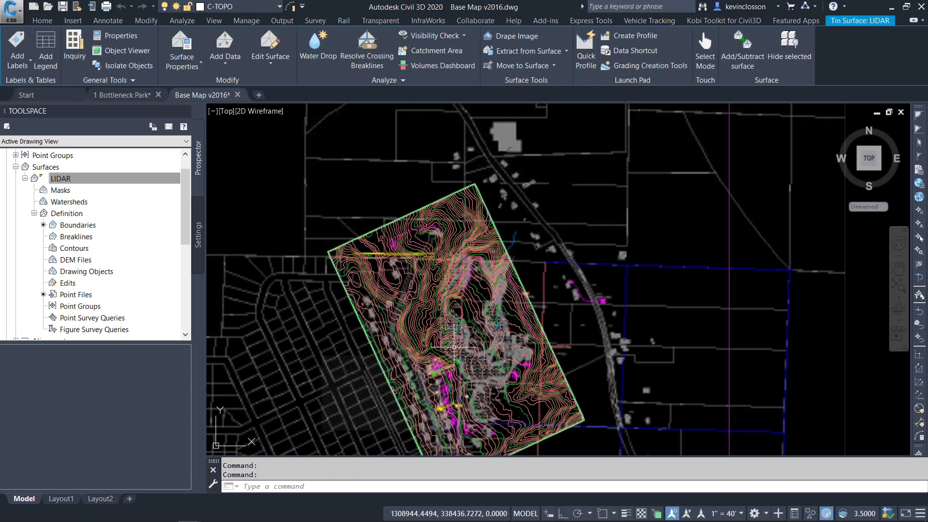
middle_drag(430, 313, 479, 242)
scroll(437, 303, up, 5)
scroll(478, 242, down, 4)
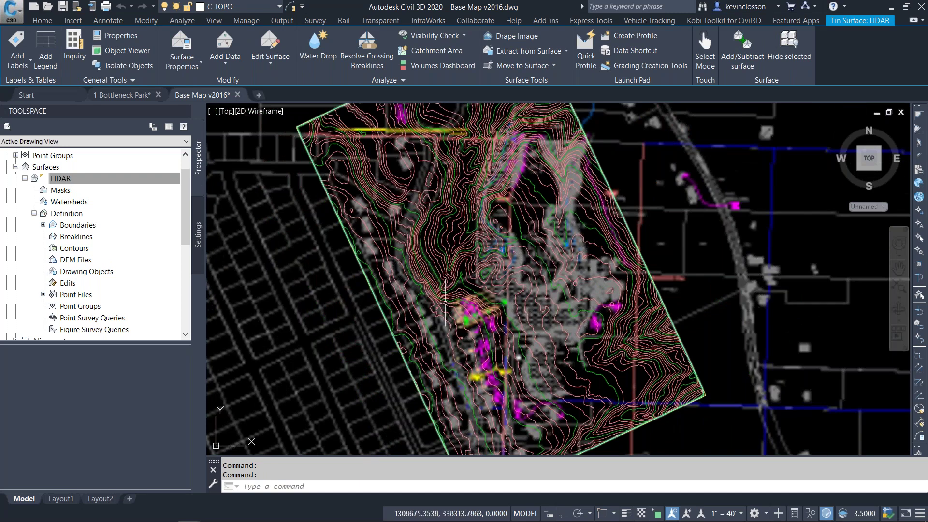
middle_drag(442, 302, 387, 355)
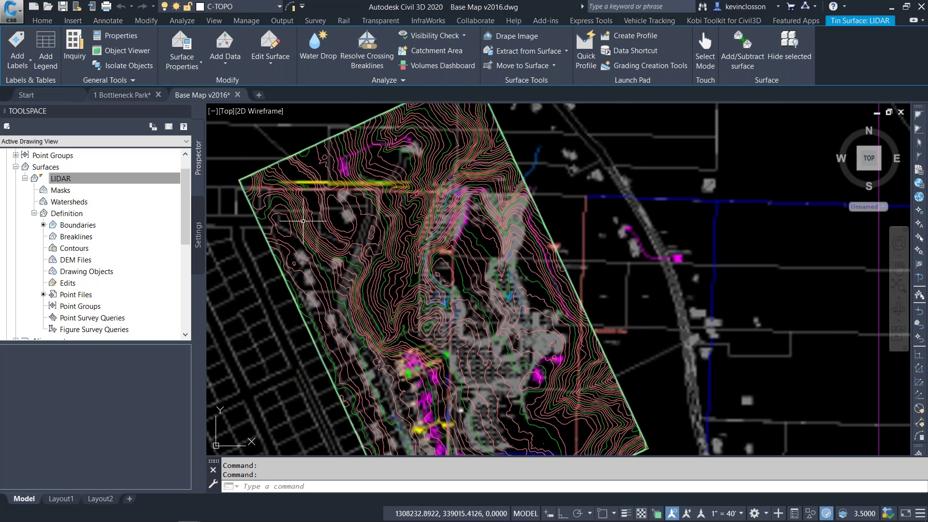
click(54, 182)
right_click(58, 182)
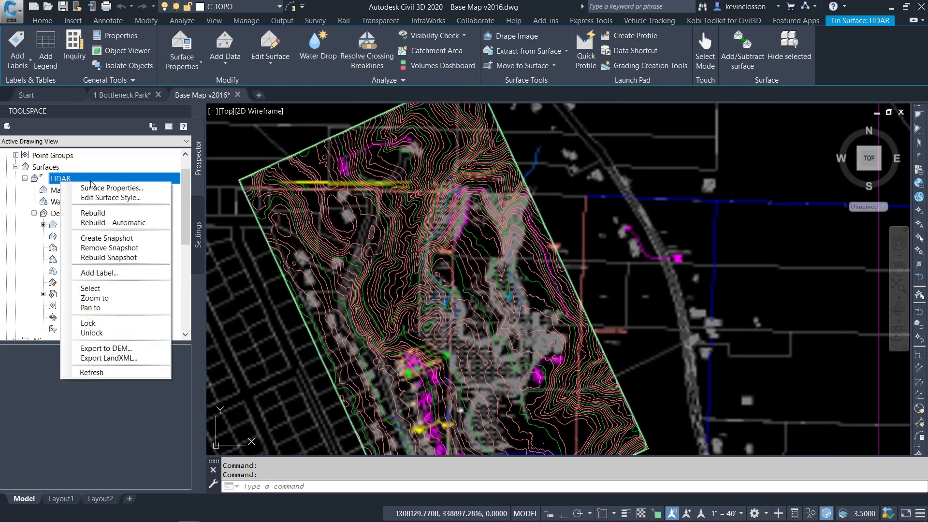
right_click(61, 180)
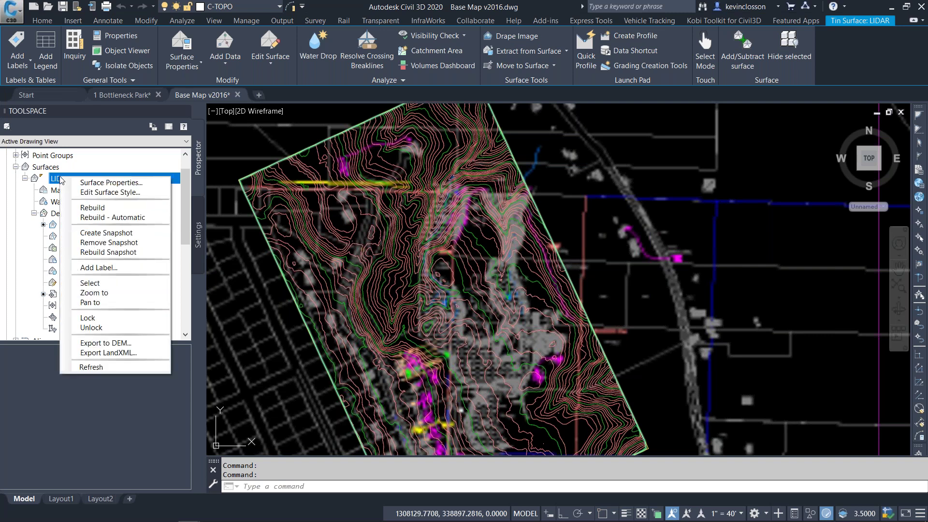
click(90, 283)
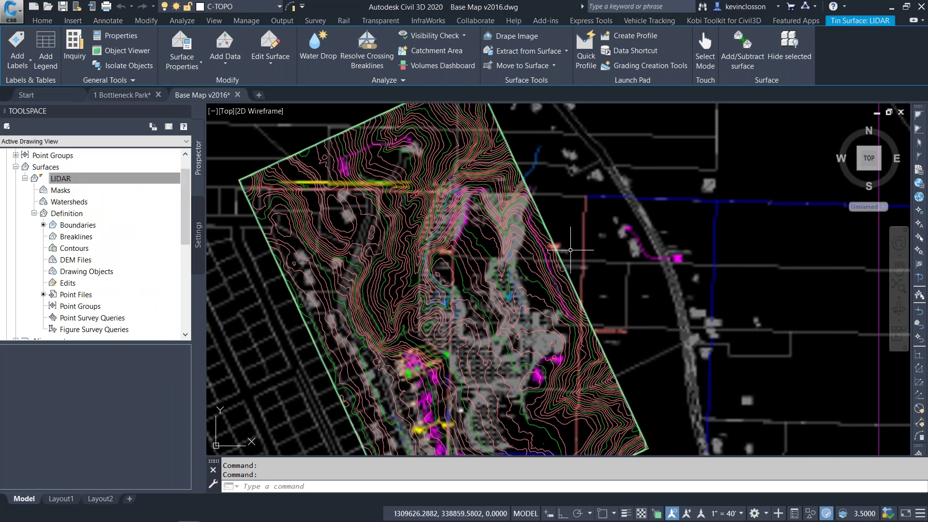
key(Escape)
key(Escape)
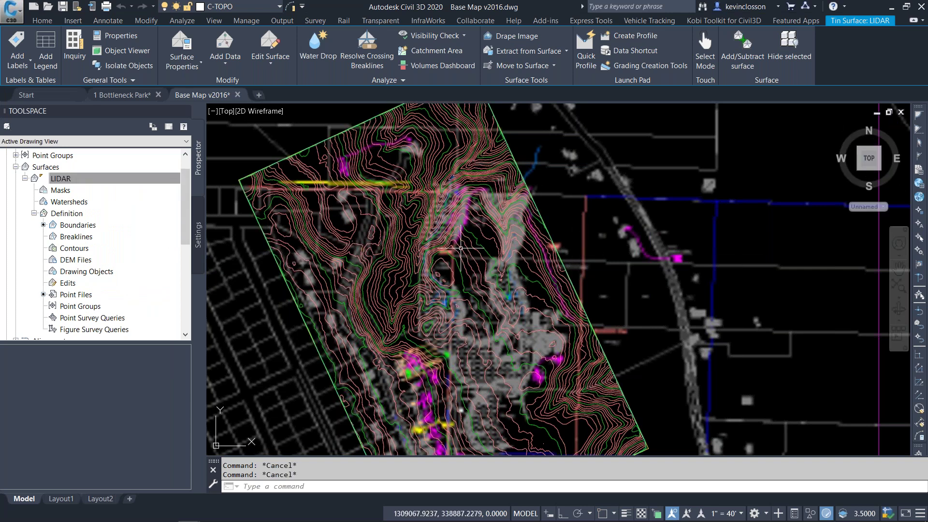
Select the LIDAR surface contours and open them in the Object Viewer
scroll(463, 246, up, 6)
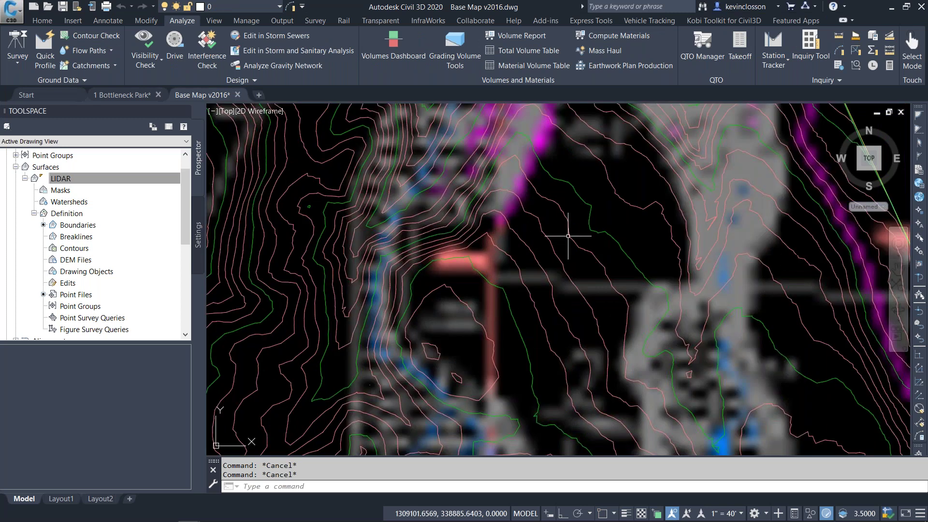
click(572, 244)
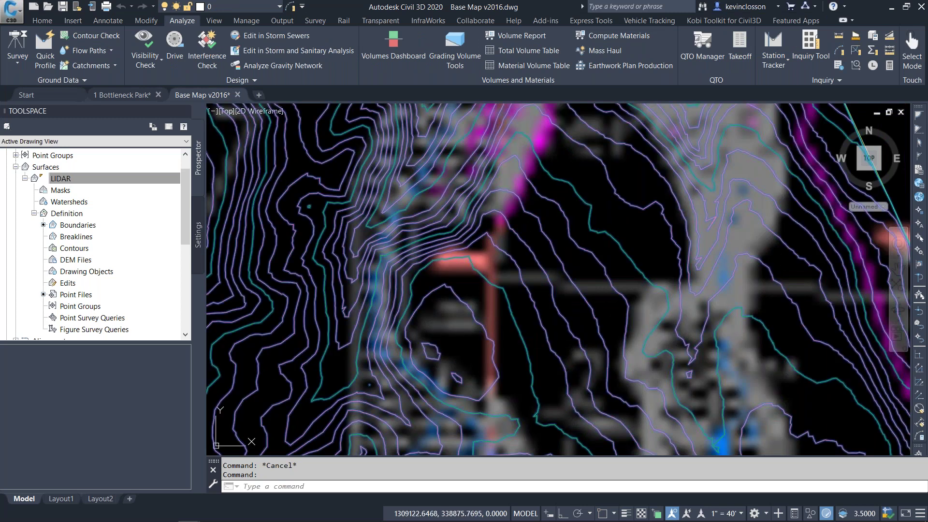
right_click(579, 246)
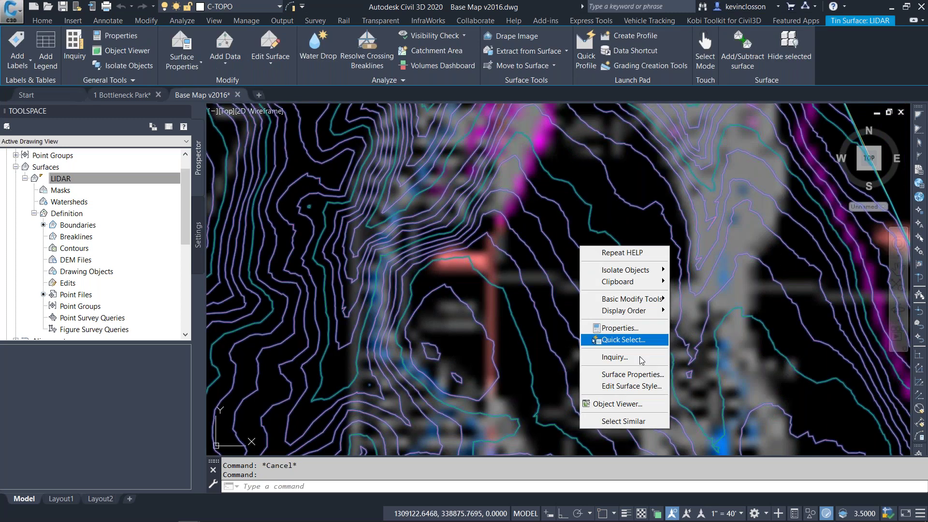
click(630, 406)
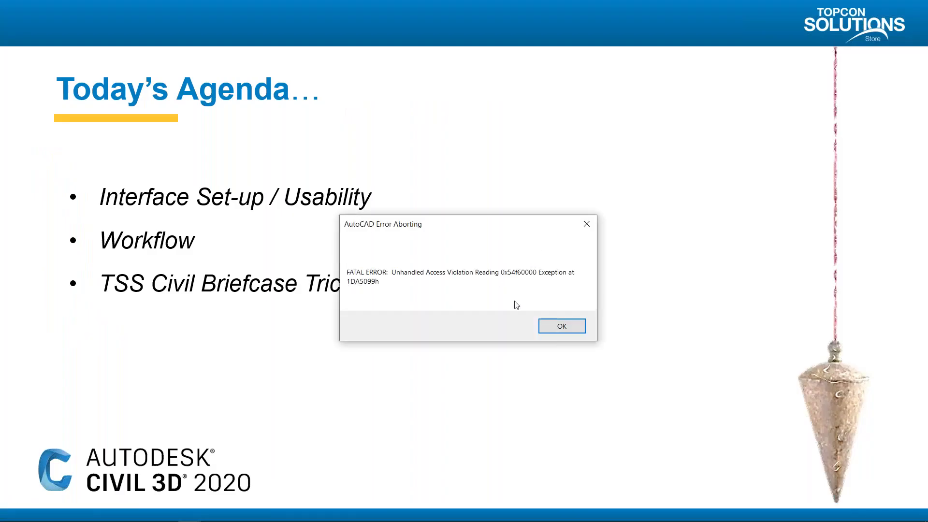
Acknowledge the AutoCAD fatal error and end the PowerPoint slide show
click(555, 328)
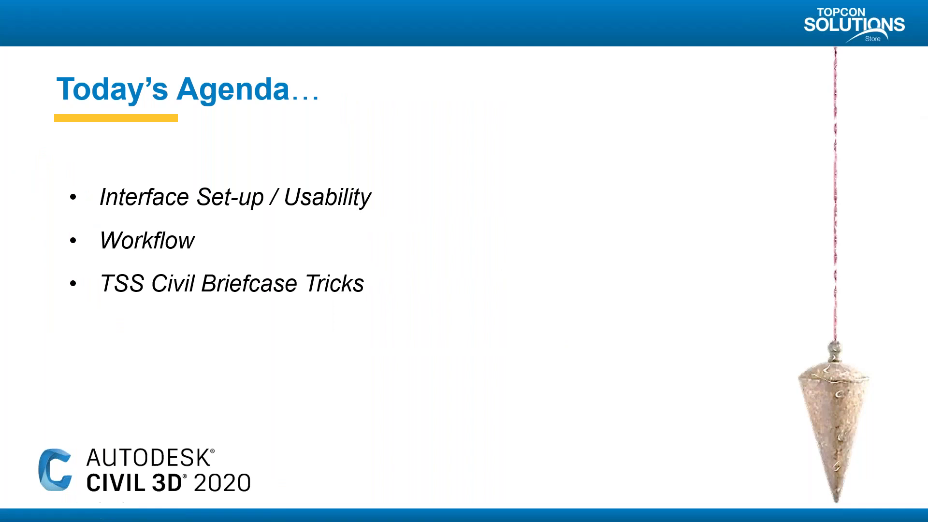
key(Escape)
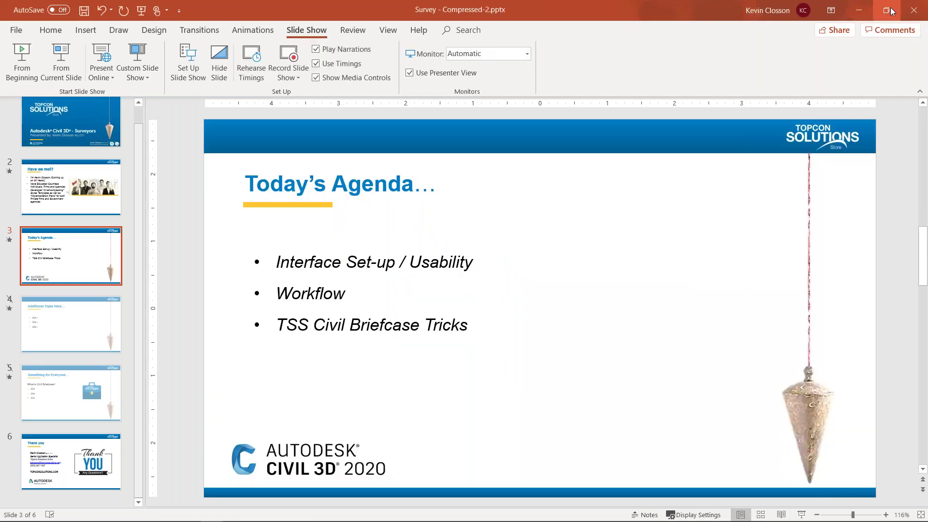
Minimize the PowerPoint presentation and the Presentations folder window to reveal Civil 3D's error report
click(862, 9)
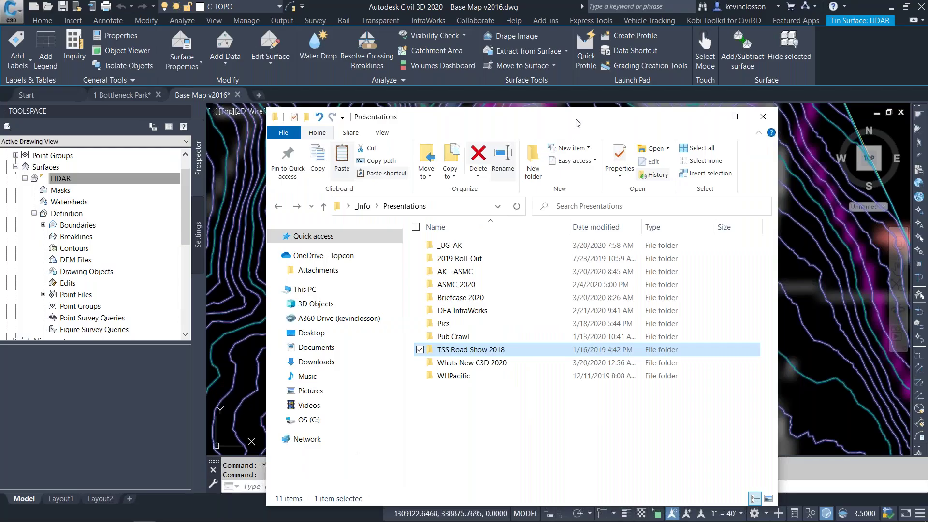
click(619, 128)
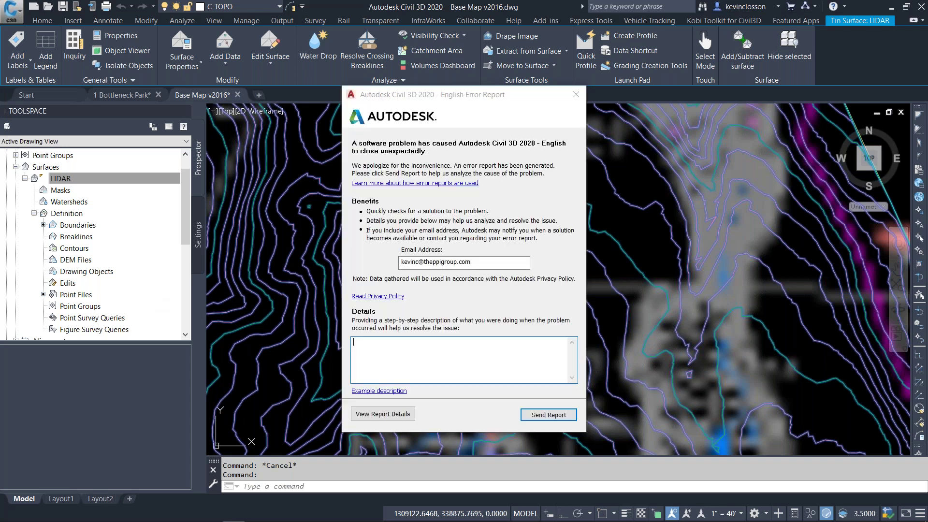
Cancel the Civil 3D crash error report without sending it
key(ctrl+shift+Escape)
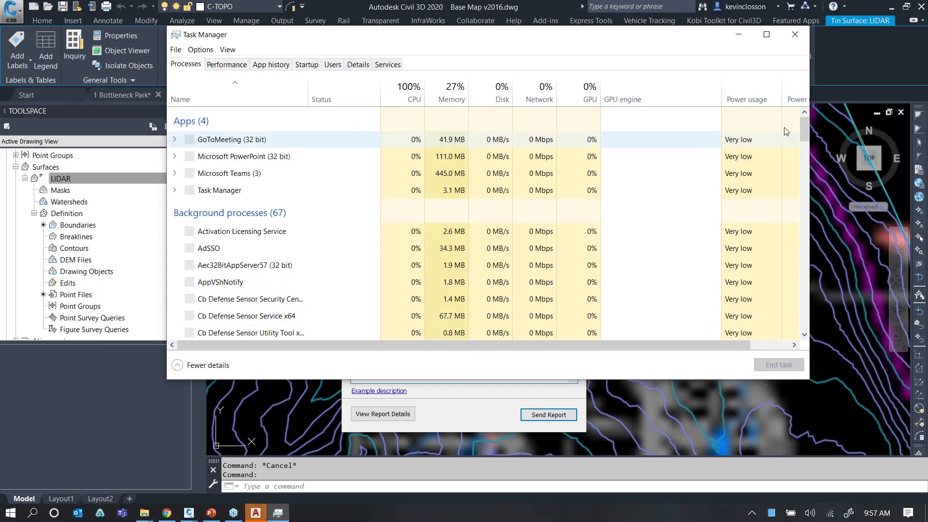
click(794, 34)
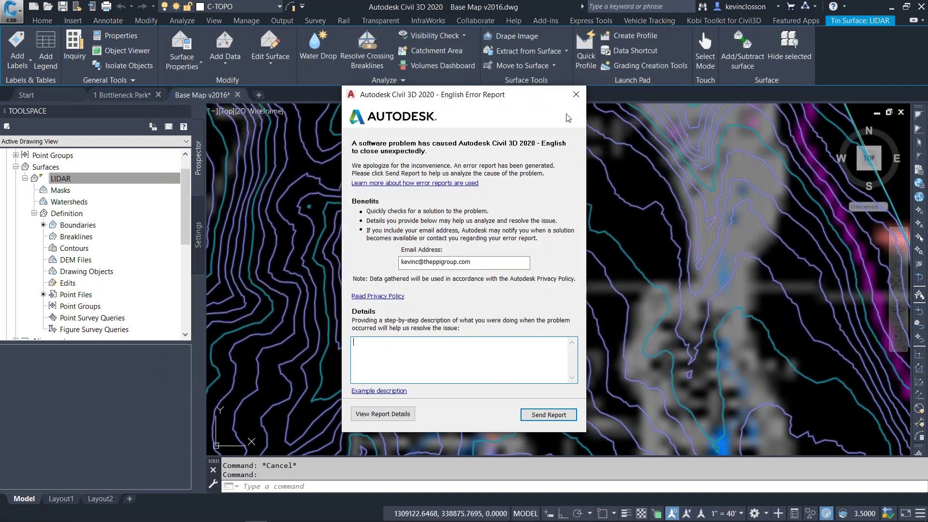
click(576, 95)
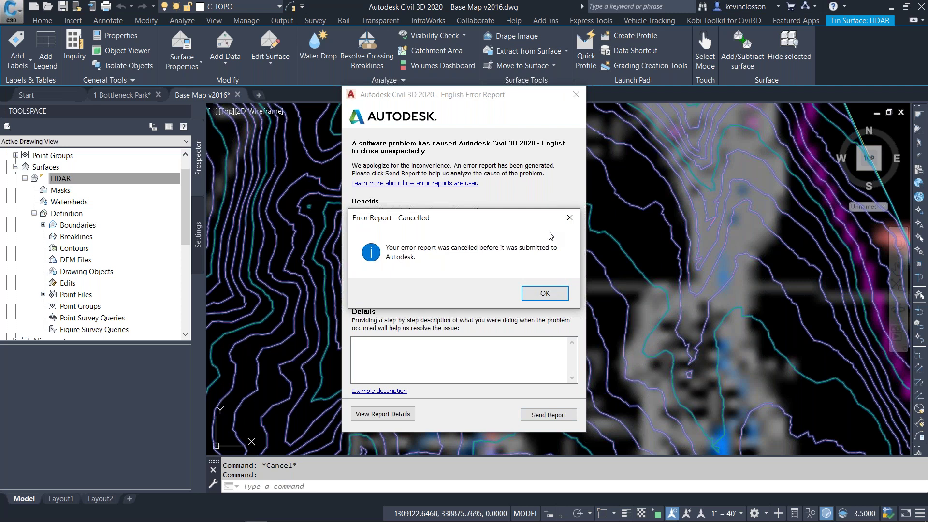
click(545, 293)
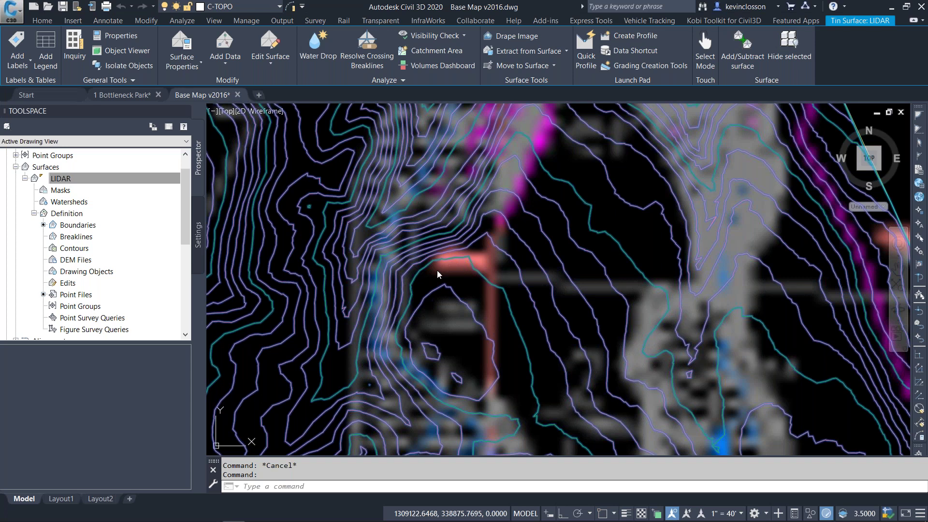
End the AutoCAD Application task in Task Manager, then close Task Manager
key(ctrl+shift+Escape)
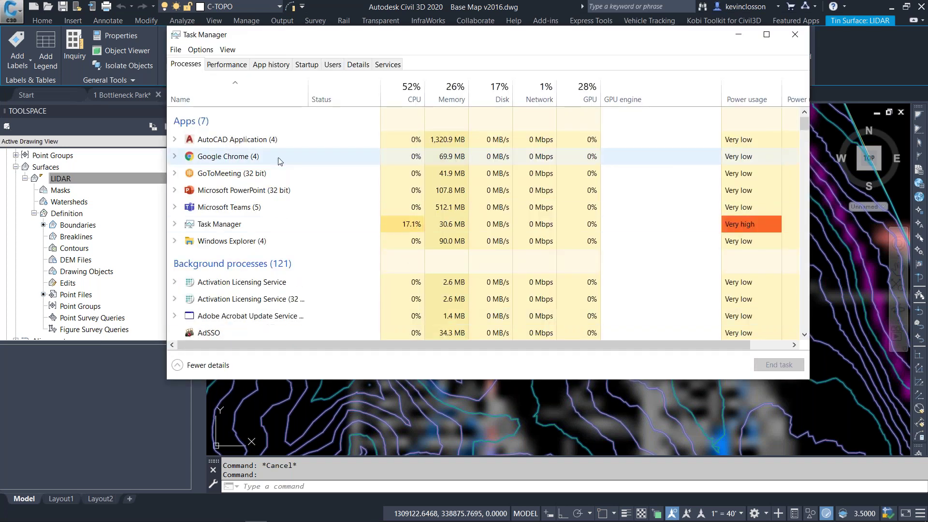
click(271, 139)
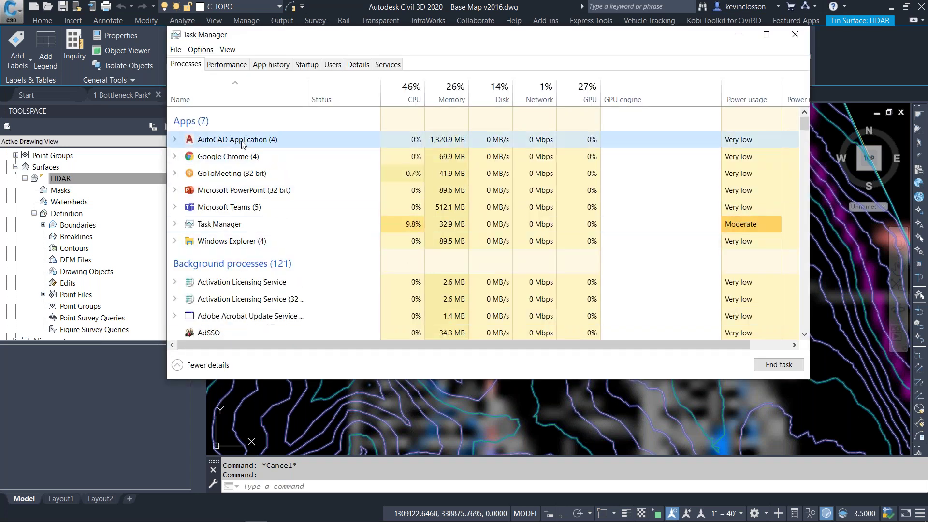
click(783, 366)
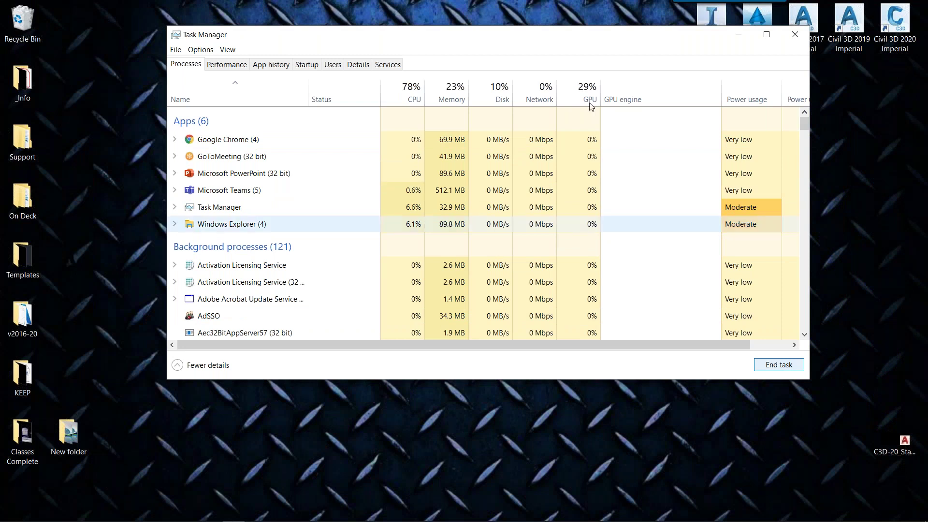
drag(674, 36, 618, 68)
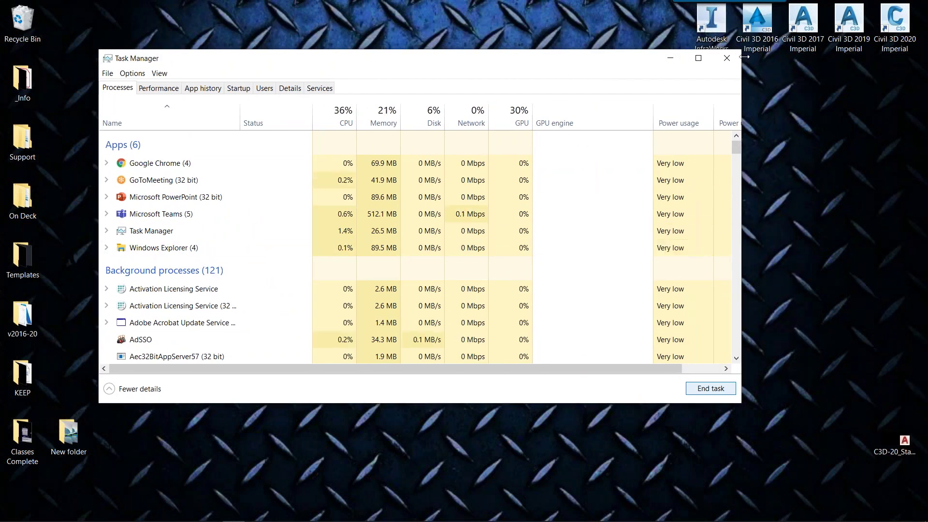
click(727, 58)
Relaunch Civil 3D 2020 Imperial from the desktop and maximize its window
click(896, 24)
double_click(896, 24)
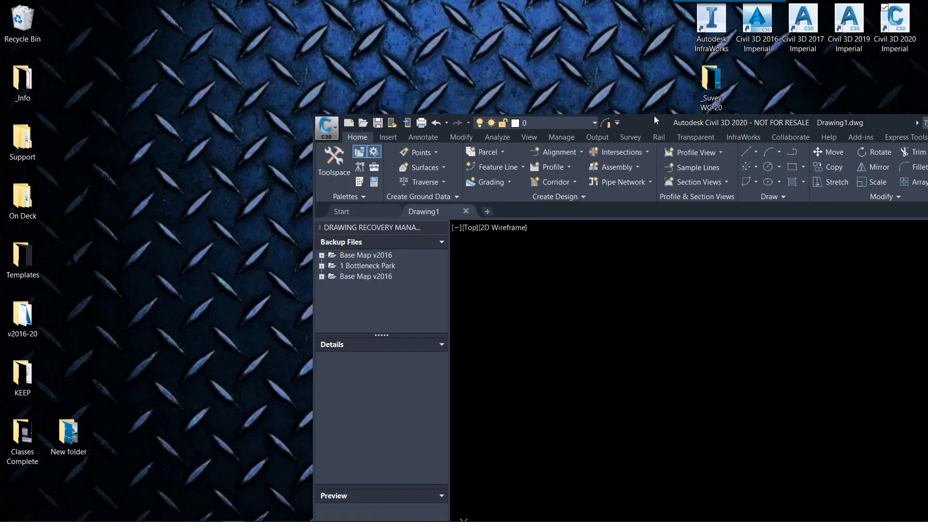
drag(653, 115, 433, 6)
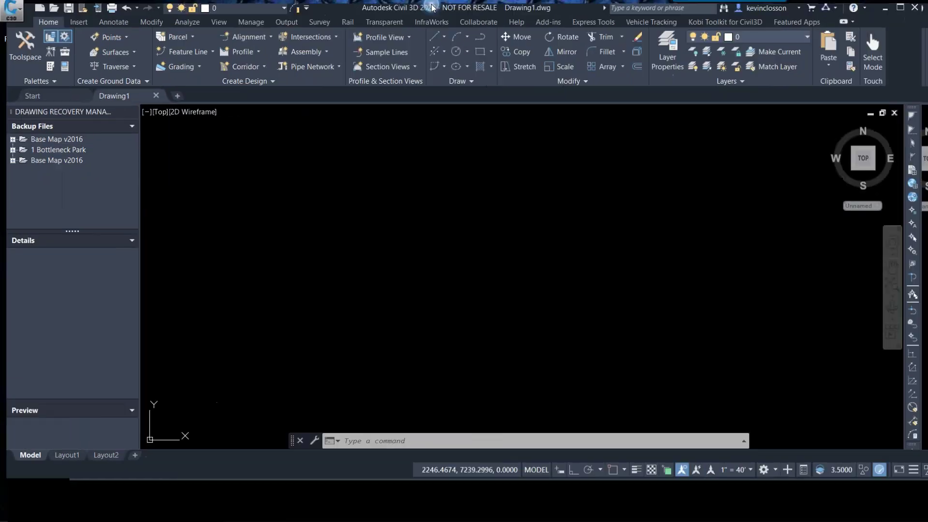
Open the Base Map v2016 .sv$ autosave from Drawing Recovery, then close the recovery palette
click(6, 140)
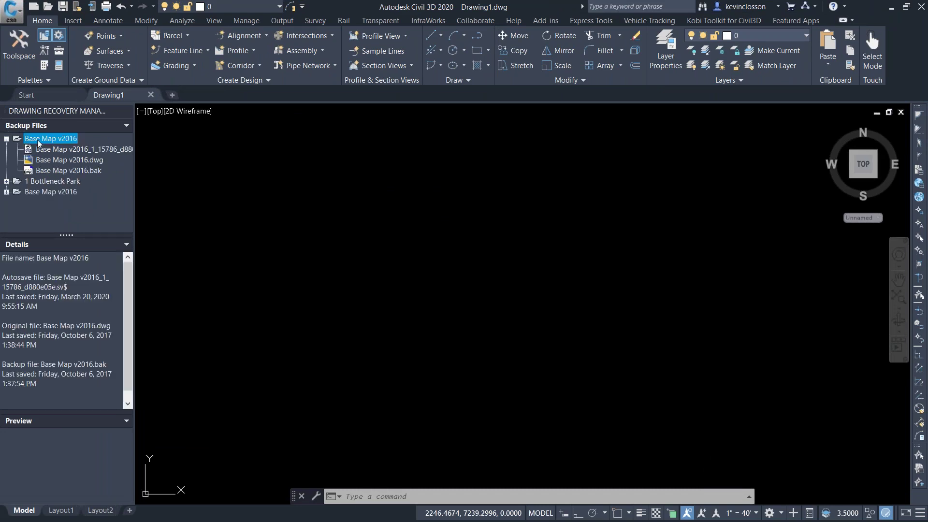
click(56, 152)
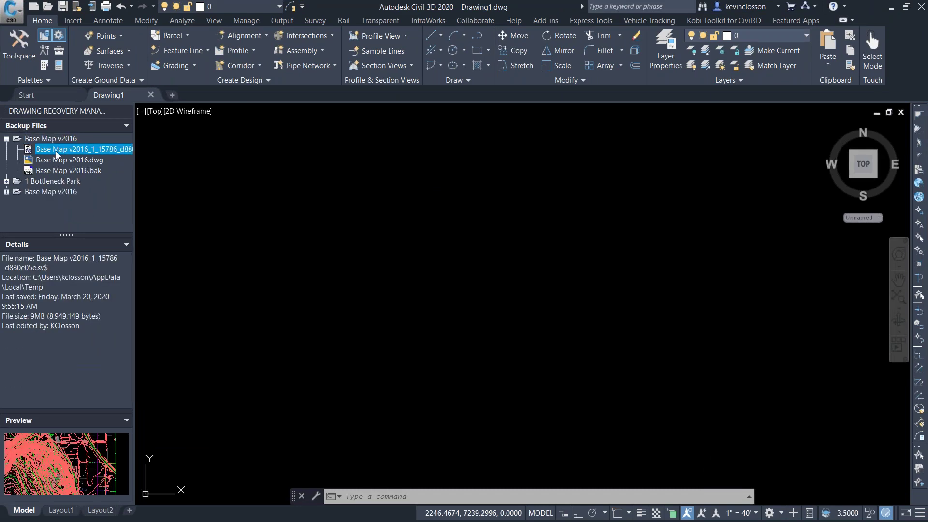
double_click(56, 151)
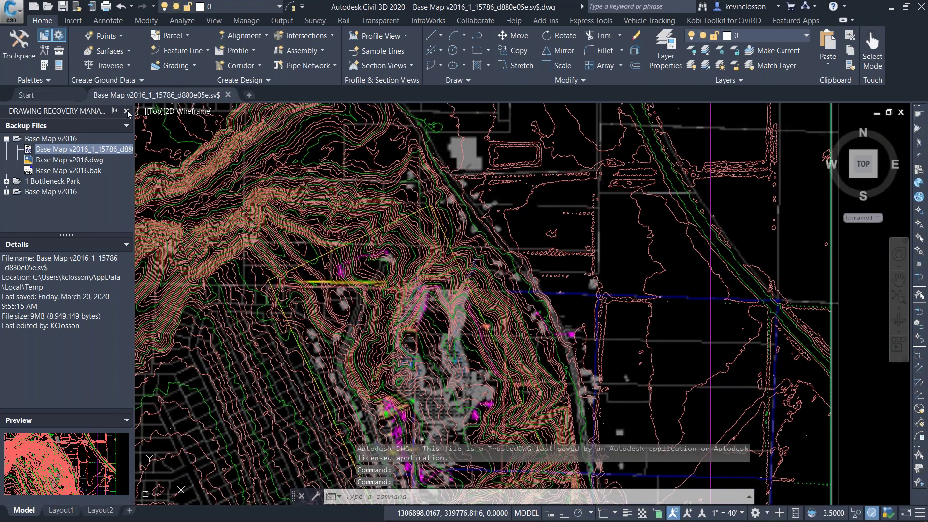
click(127, 112)
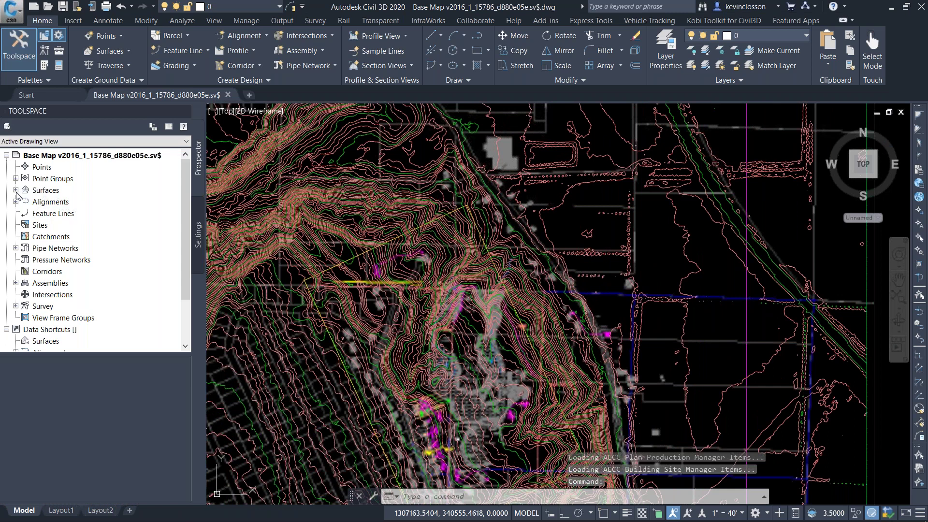
Move the LIDAR surface's Add boundary operation above Import Point File and rebuild the surface
click(17, 191)
click(25, 202)
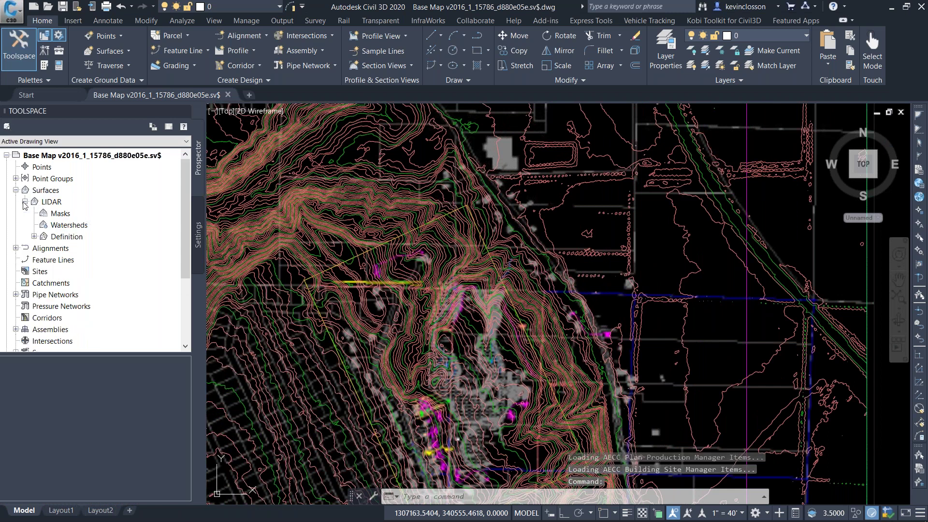
click(33, 236)
click(77, 237)
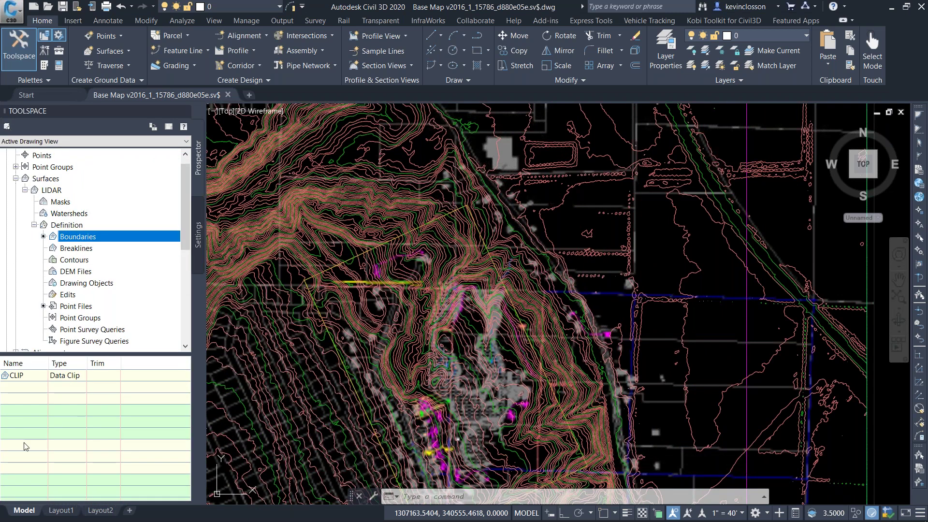
right_click(58, 194)
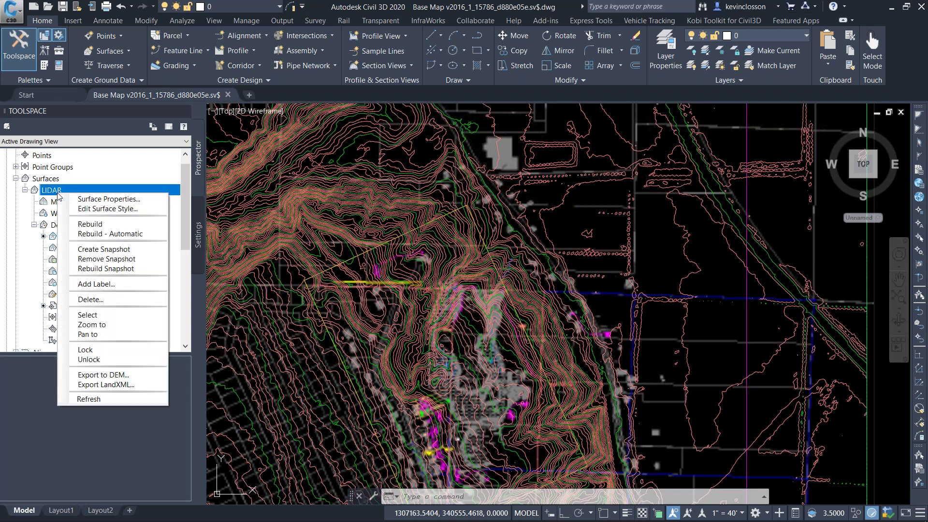
click(89, 200)
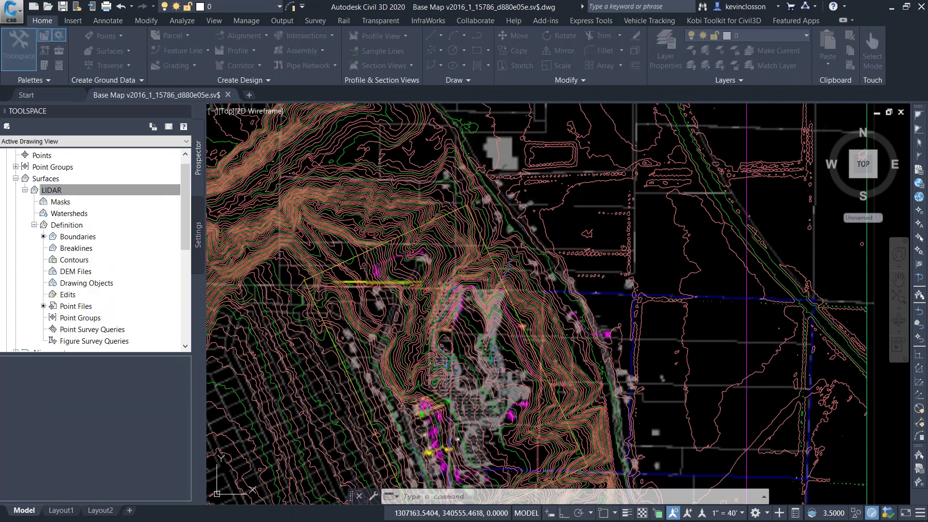
click(301, 257)
click(260, 267)
click(547, 346)
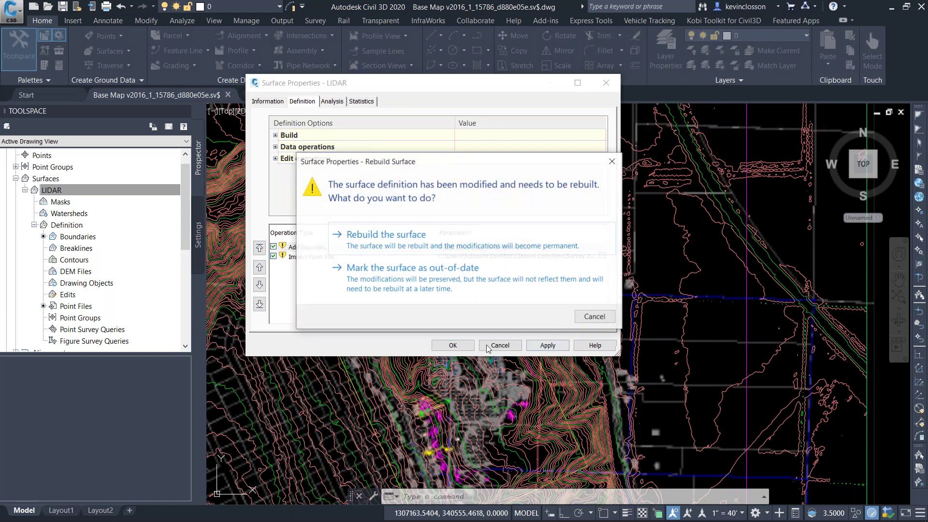
click(406, 244)
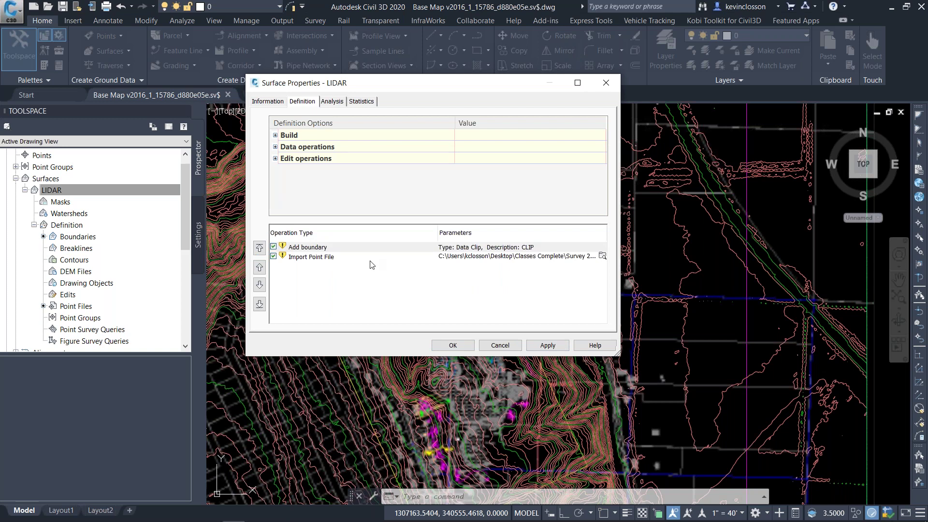
click(453, 345)
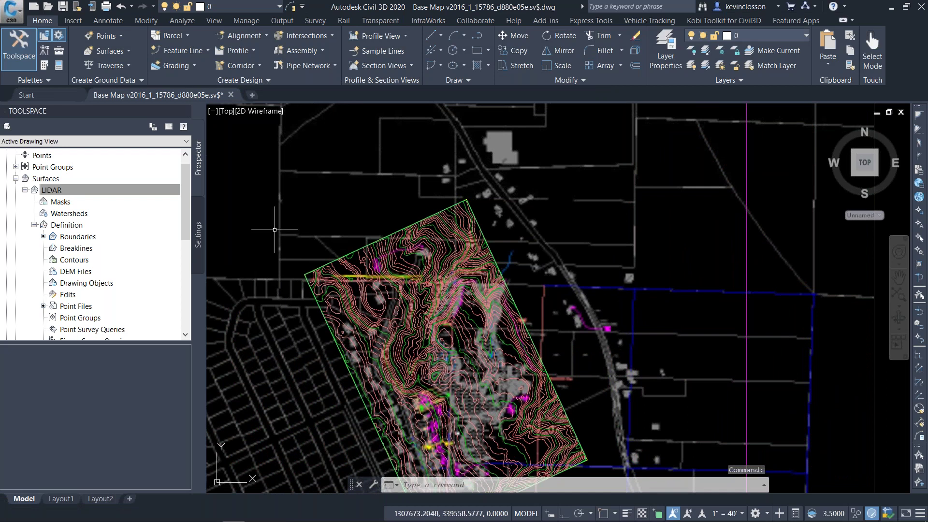
Orbit the LIDAR surface mesh in Object Viewer, then start opening TSS_1 Pipe Start.dwg
click(391, 252)
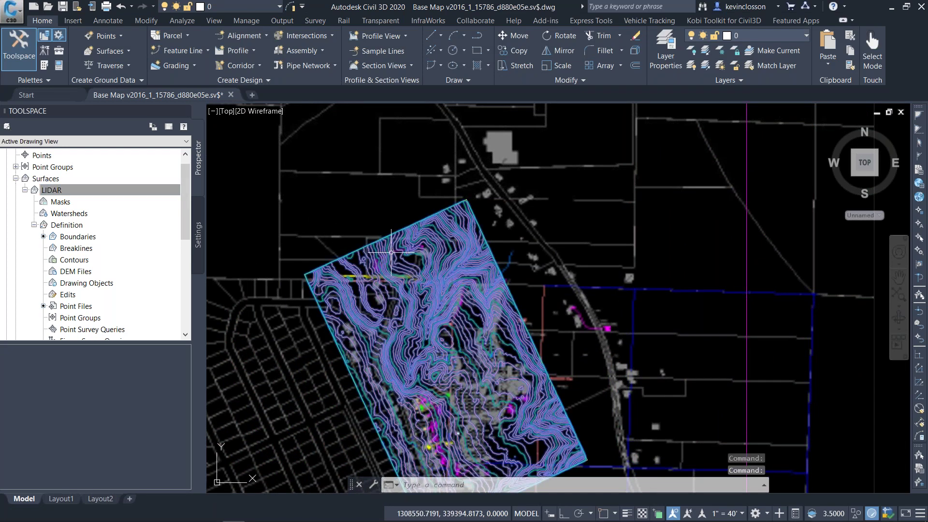
right_click(391, 253)
click(425, 421)
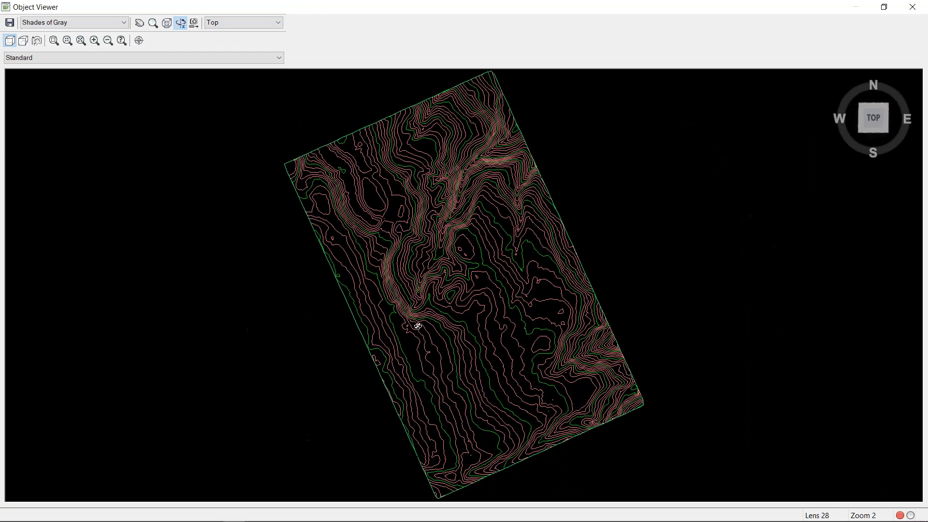
drag(414, 325, 414, 284)
scroll(414, 283, up, 5)
drag(445, 338, 381, 346)
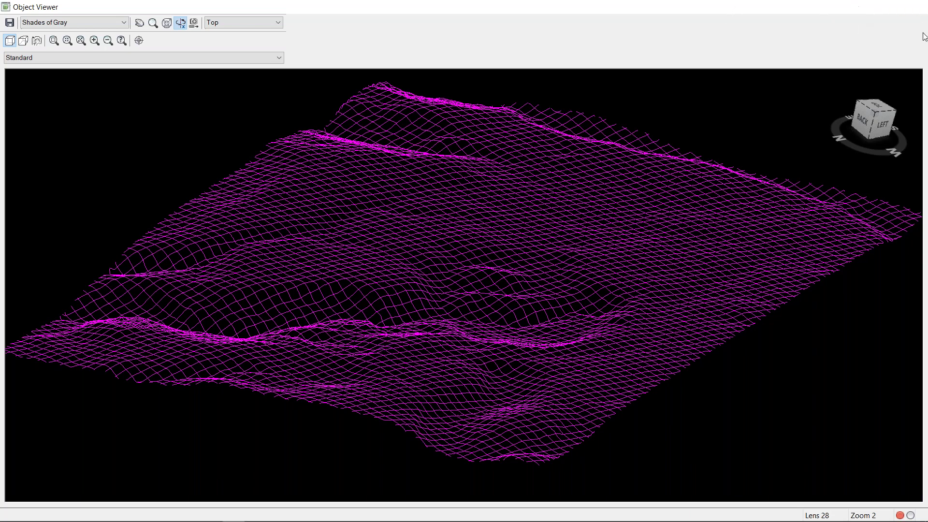
click(916, 7)
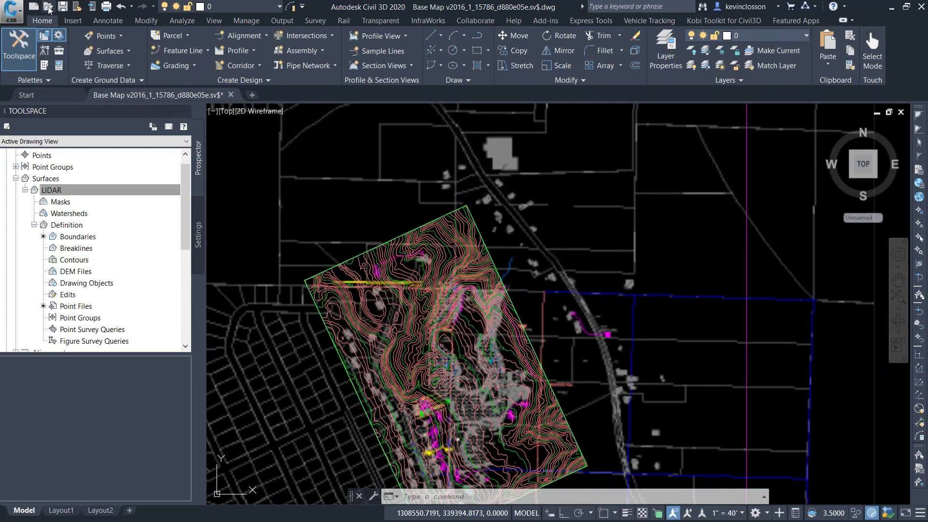
click(48, 8)
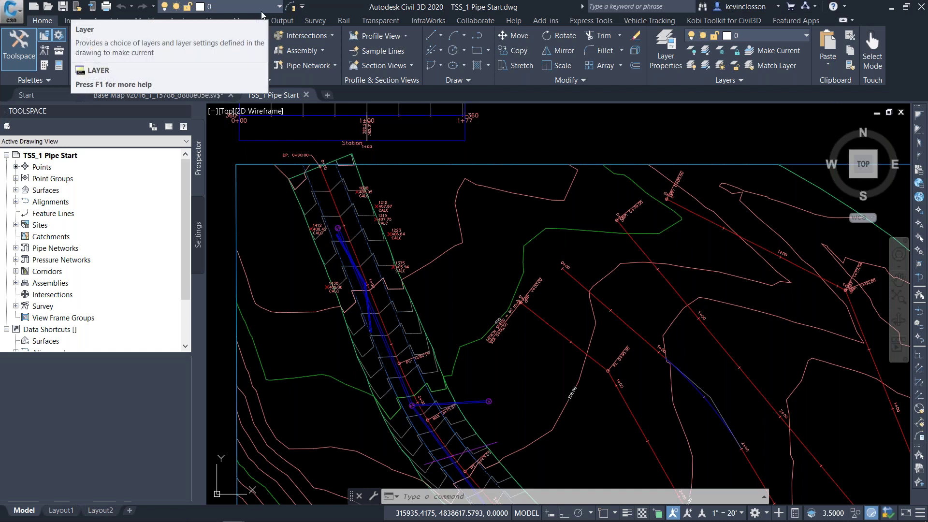
Switch to the Kobi Toolkit for Civil3D ribbon tab
click(709, 21)
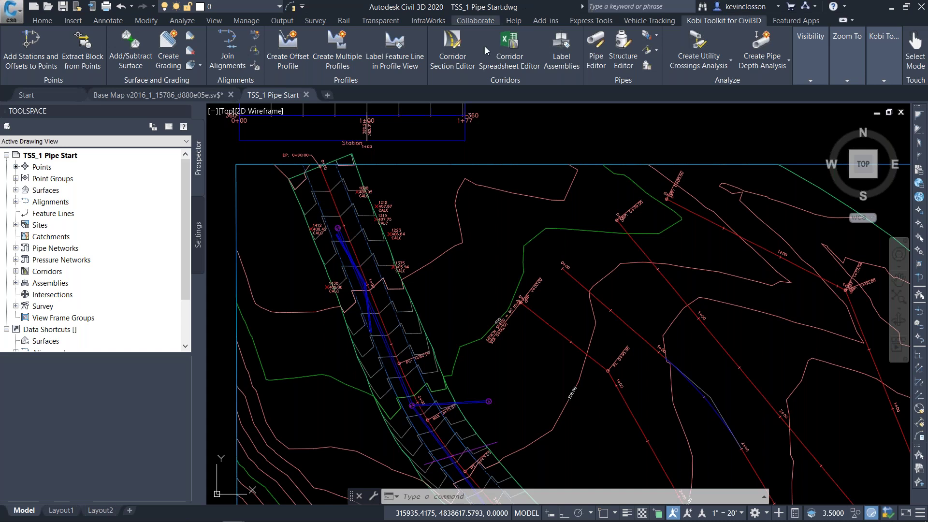
Check live MAIN RD station and offset readouts around the CALC point labels
mouse_move(165, 110)
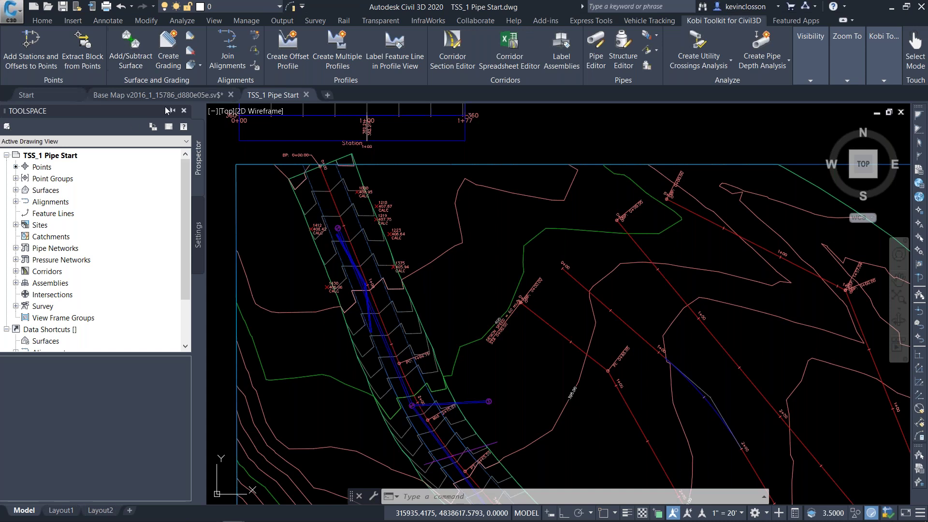
click(31, 39)
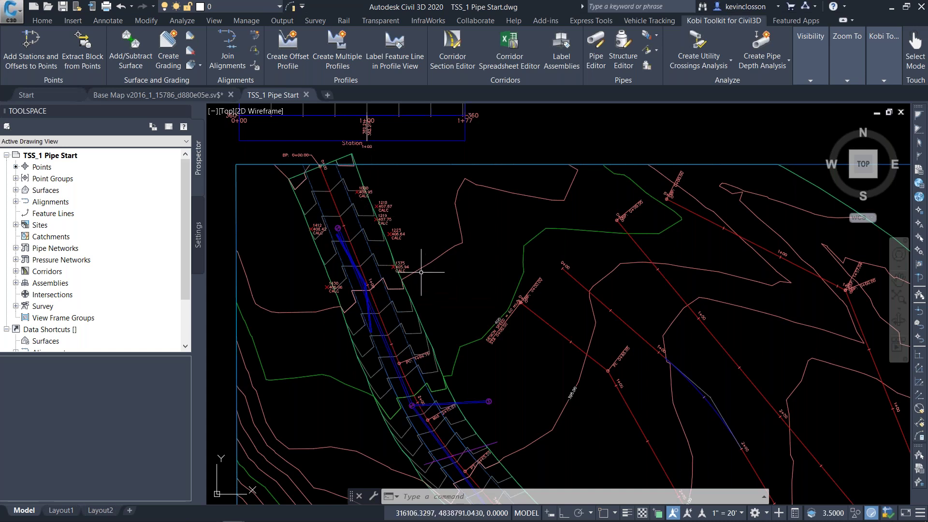
scroll(403, 243, up, 2)
scroll(403, 243, up, 2)
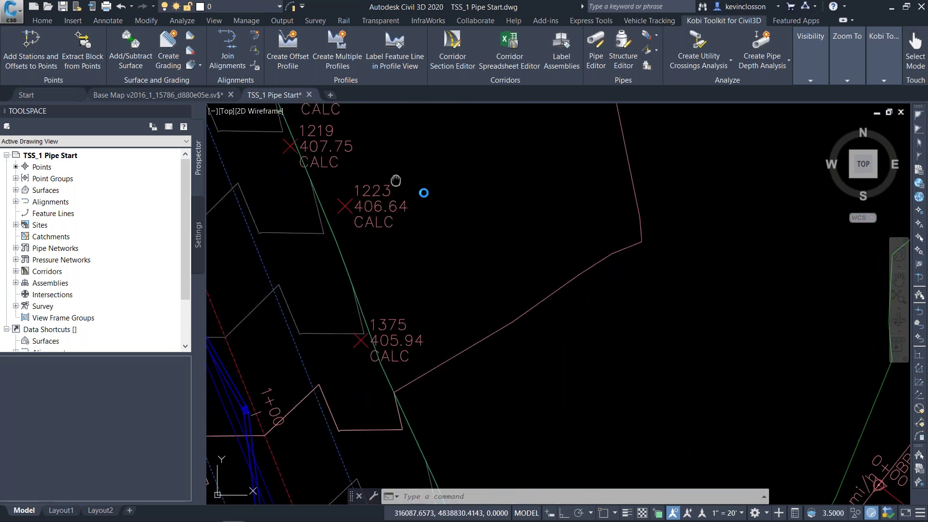
middle_drag(424, 192, 575, 242)
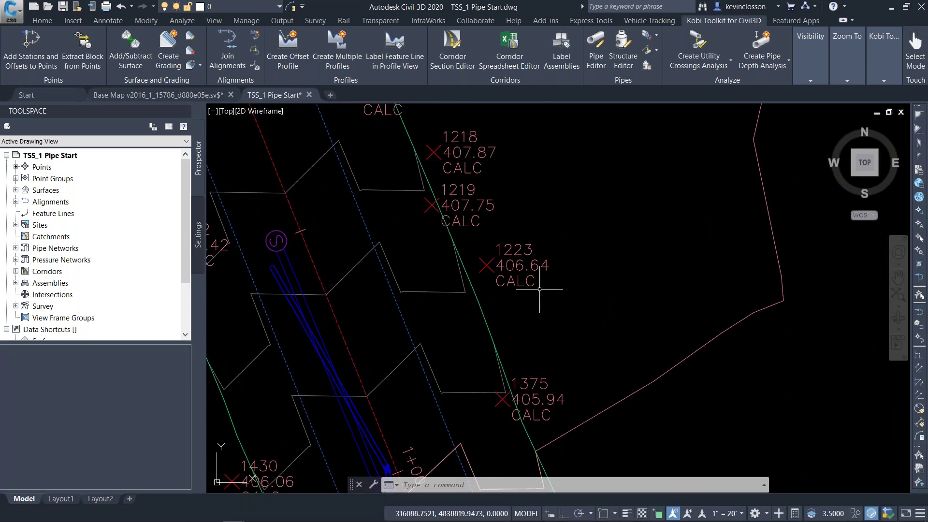
scroll(536, 217, down, 4)
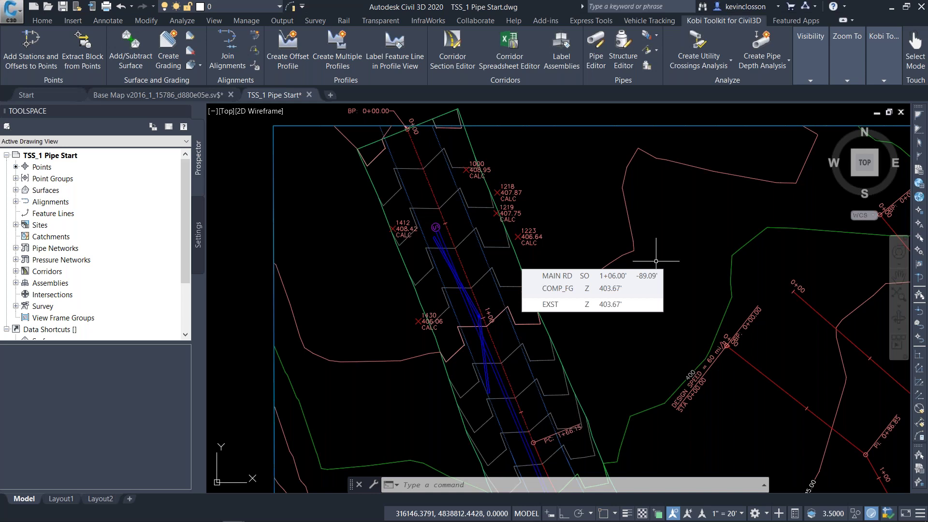
Bring up the Add Stations and Offsets to Points dialog and move it aside
middle_drag(599, 248, 585, 269)
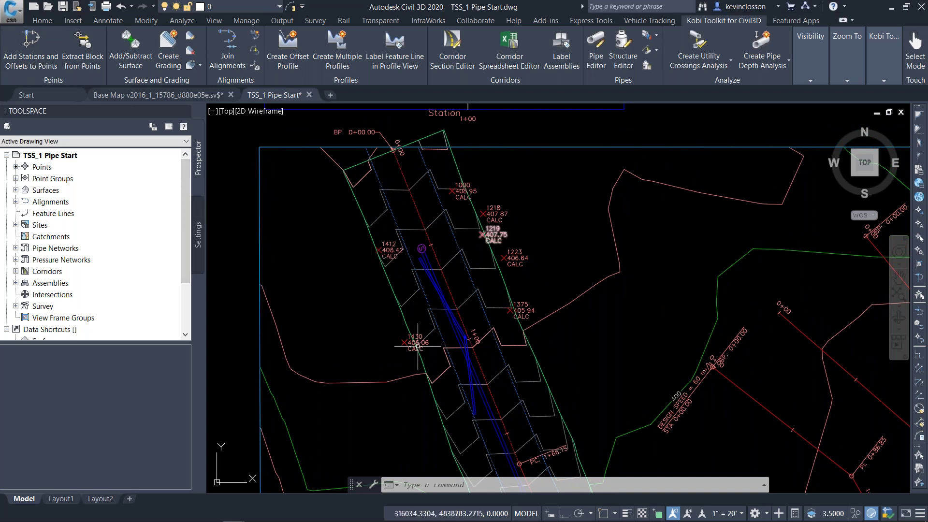
click(37, 43)
drag(229, 87, 609, 59)
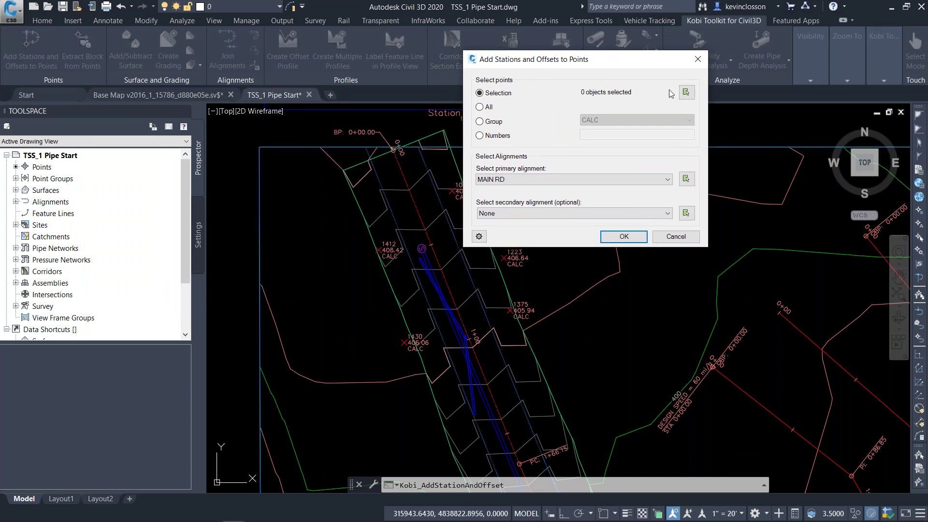
Add MAIN RD stations and offsets to the CALC group points with L and R side suffixes
click(479, 121)
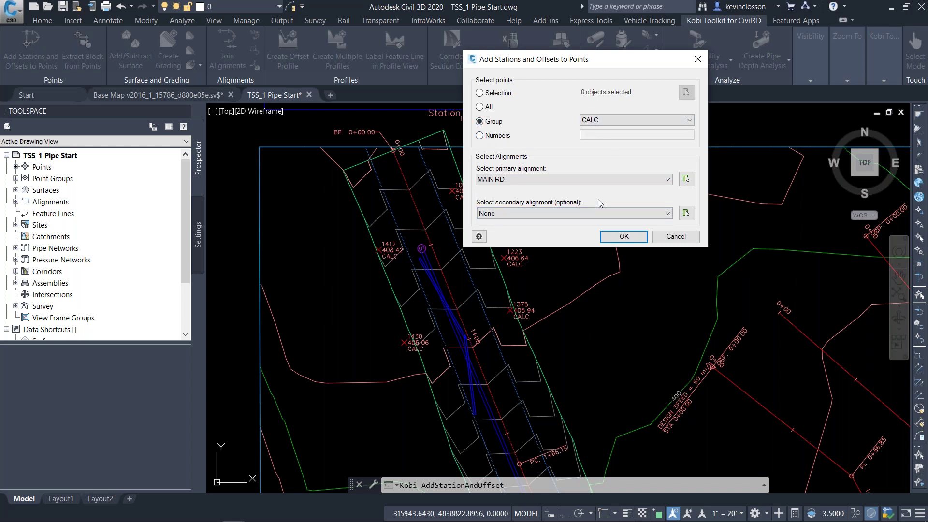
click(562, 178)
click(479, 239)
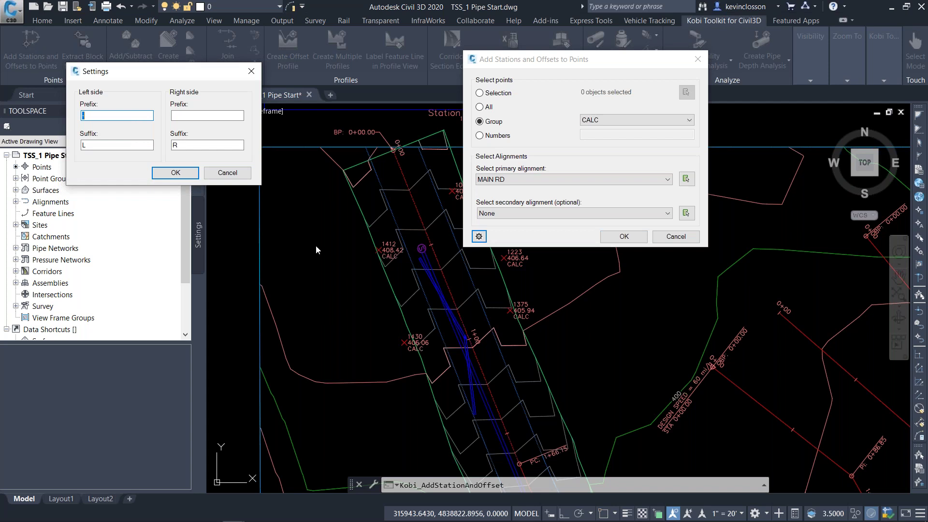
click(190, 175)
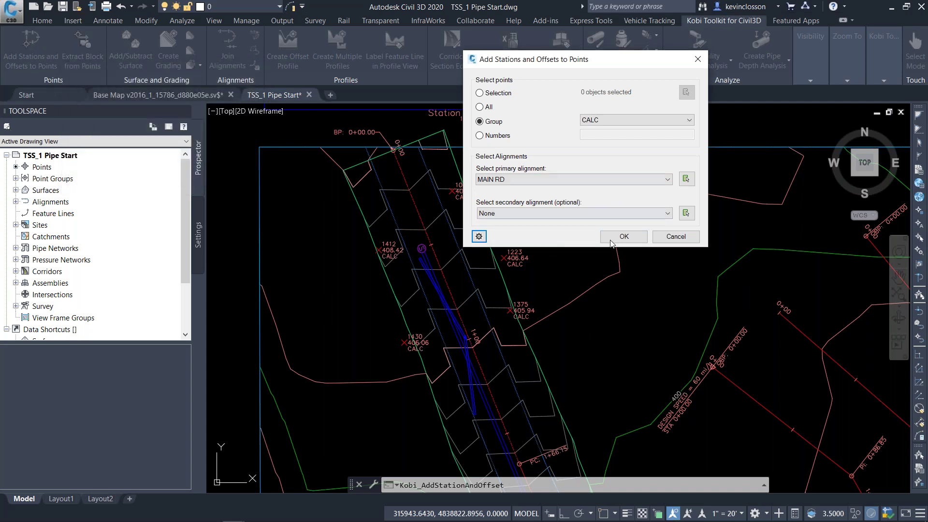
click(628, 237)
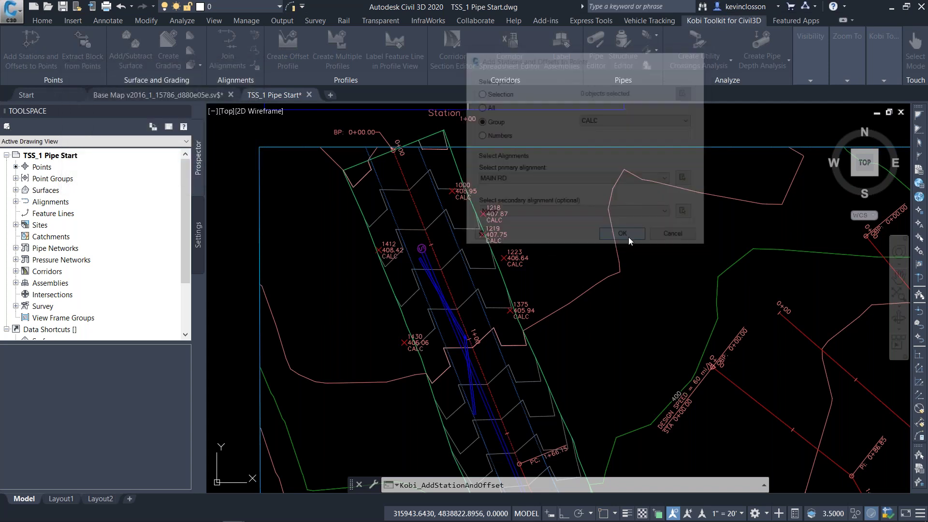
scroll(384, 259, down, 4)
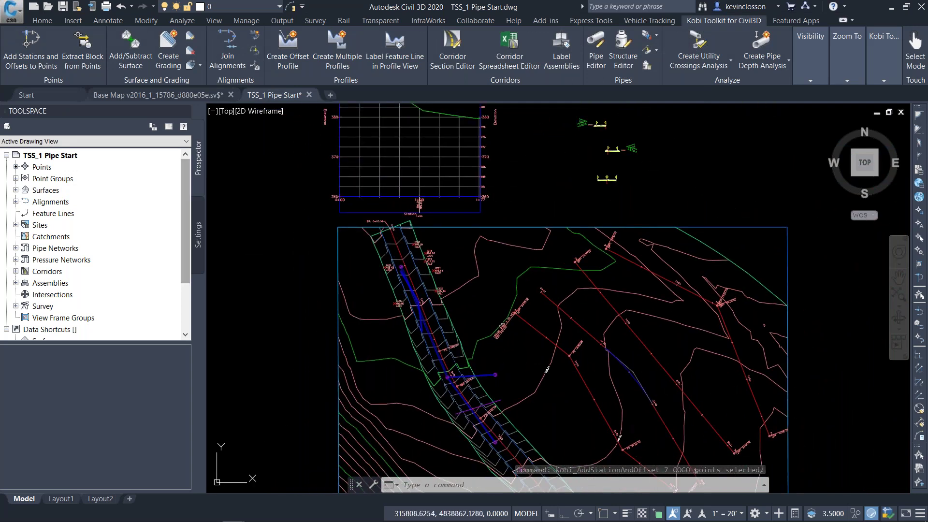
scroll(434, 270, up, 4)
click(434, 271)
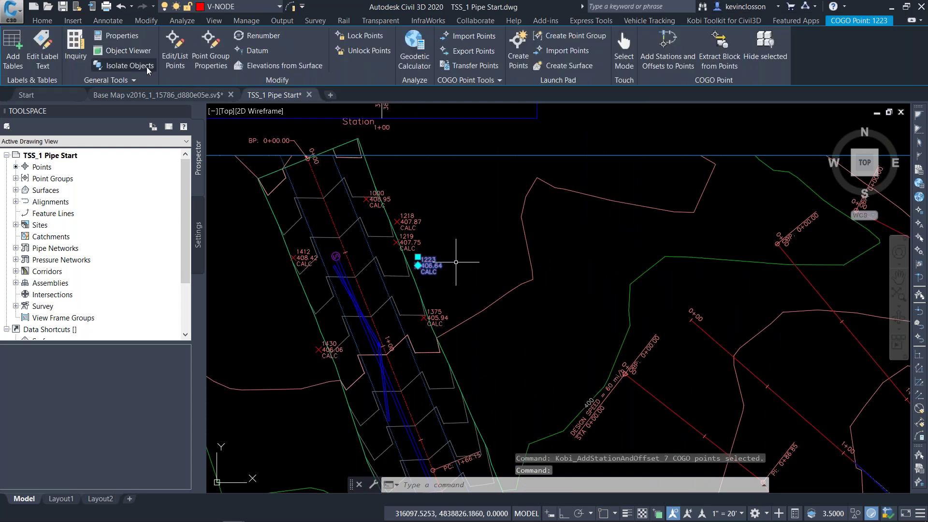
click(174, 54)
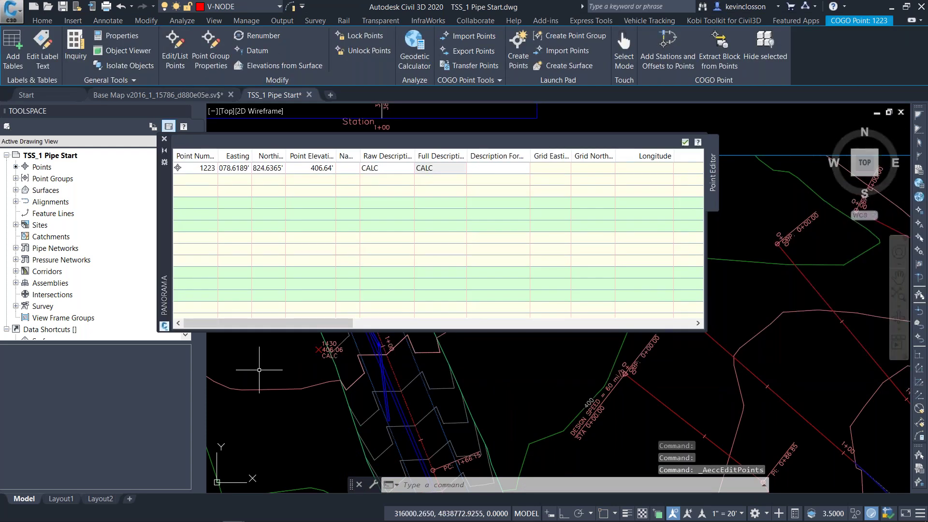
drag(254, 323, 601, 322)
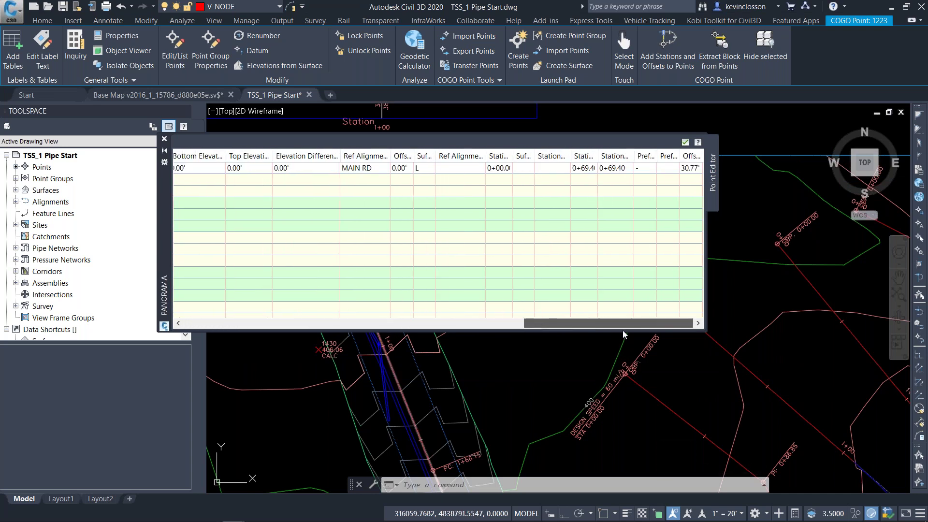
drag(601, 156, 618, 155)
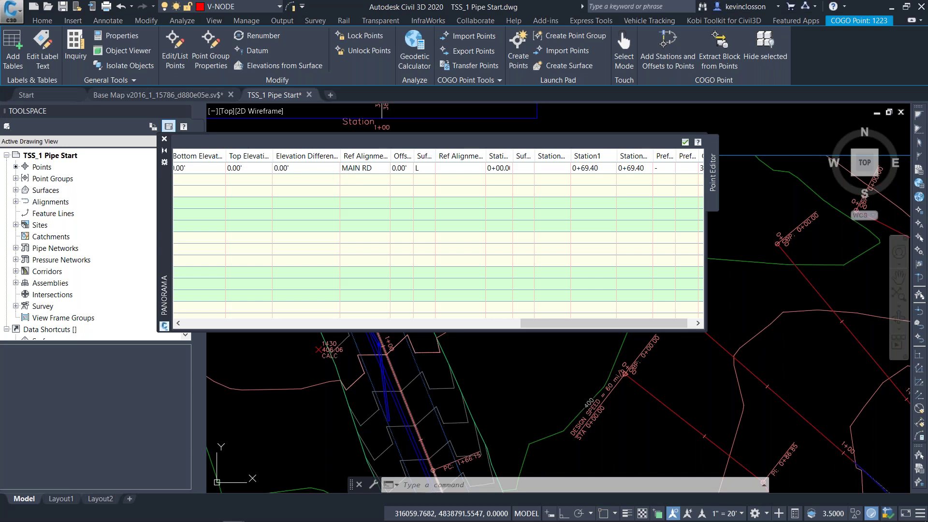
click(164, 139)
scroll(437, 219, down, 4)
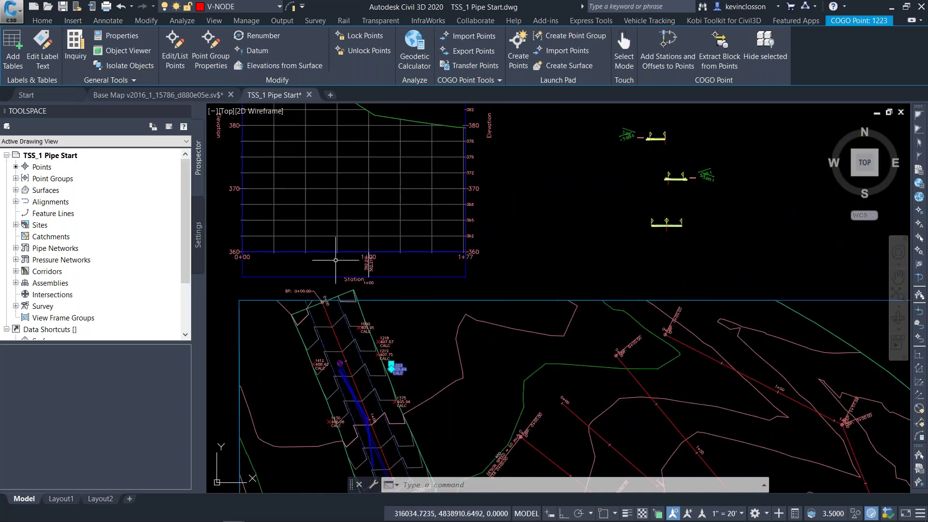
Set up a point table using the TSS Offsets style for point group CALC
click(13, 48)
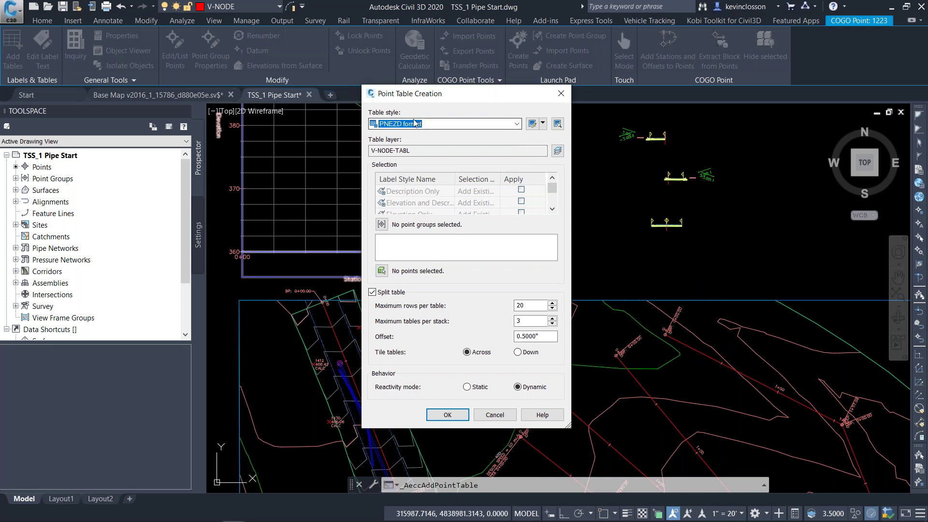
click(515, 125)
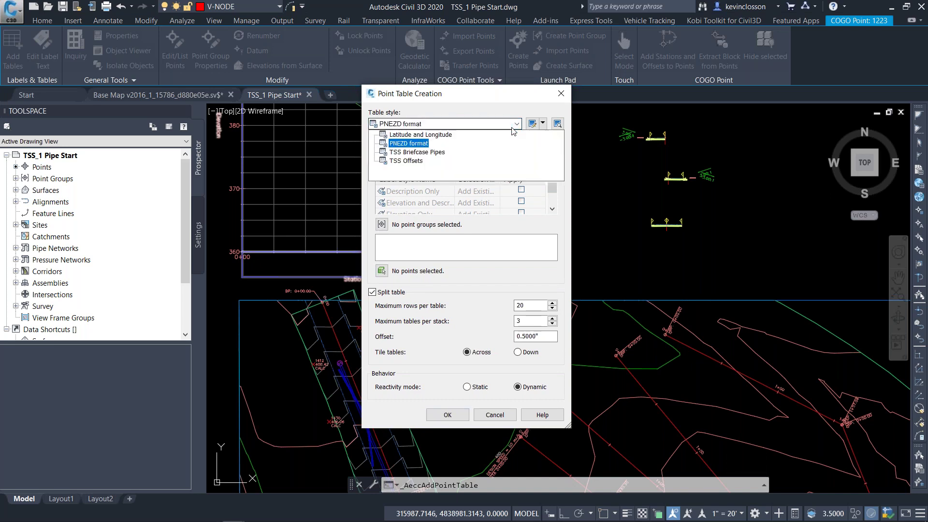
click(413, 164)
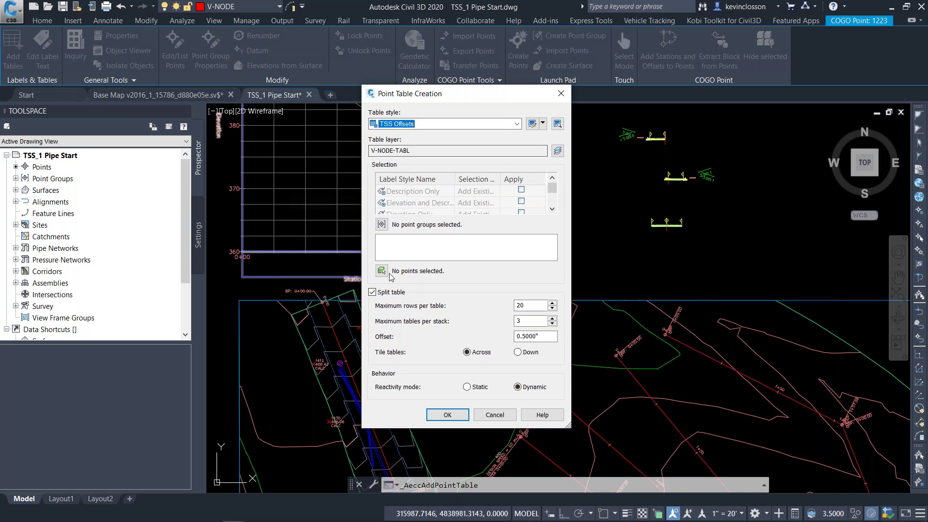
click(382, 225)
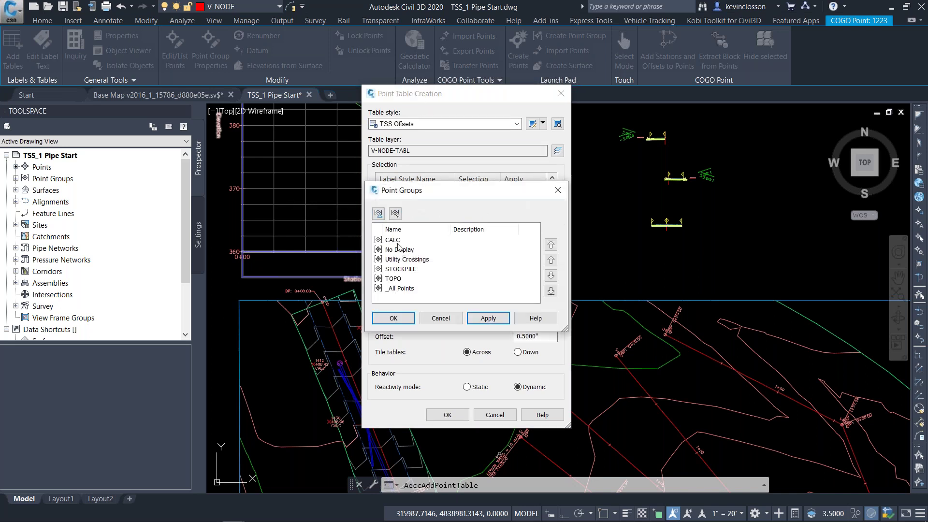
click(402, 243)
click(394, 318)
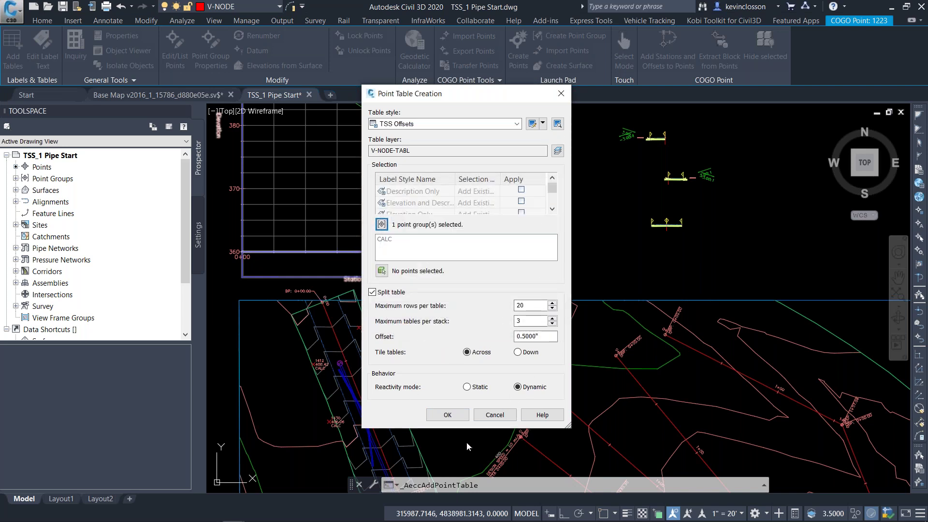
click(441, 418)
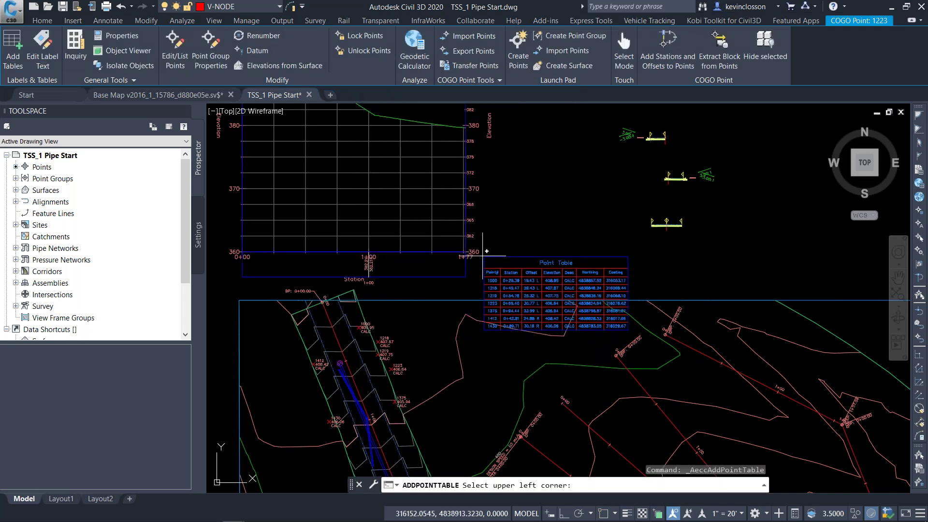
Place the point table's upper left corner beside the profile grid
middle_drag(470, 235, 382, 245)
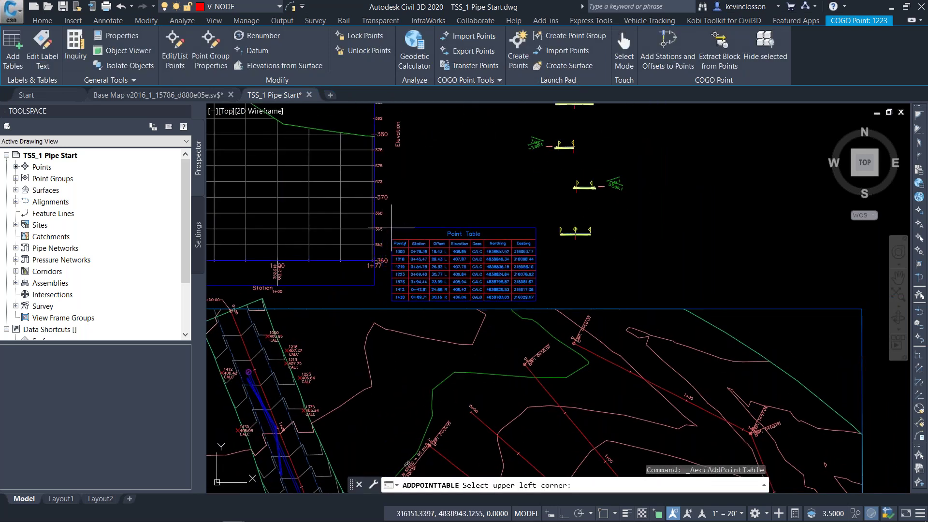
click(391, 228)
scroll(382, 242, up, 6)
scroll(369, 252, down, 1)
mouse_move(369, 253)
middle_down()
mouse_move(330, 362)
mouse_move(303, 390)
middle_up()
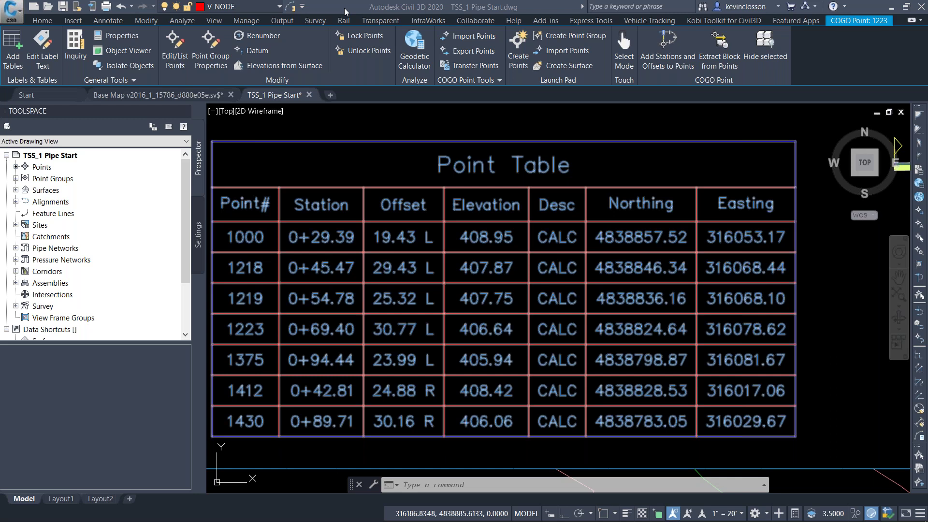
mouse_move(139, 517)
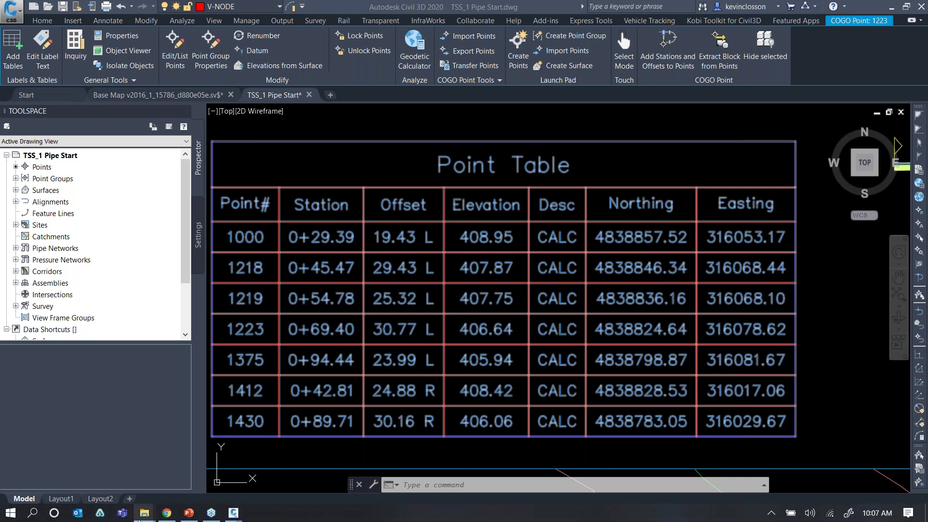
Bring PowerPoint forward and select the closing 'Thank you, Any Questions?' slide
click(188, 513)
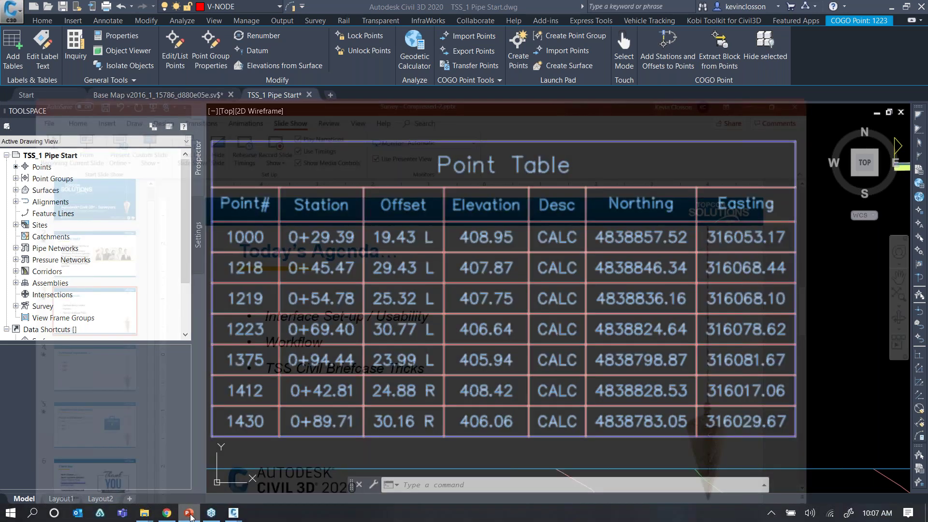
click(97, 479)
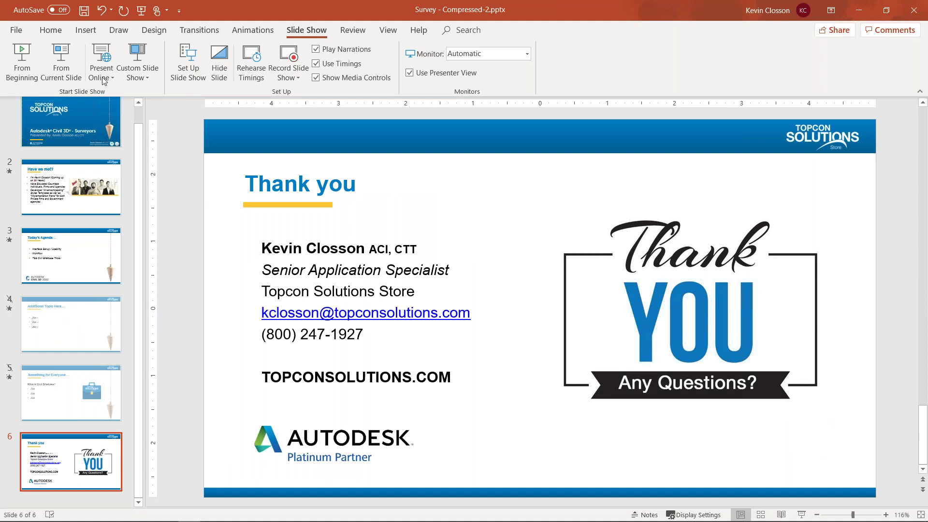
key(super+Down)
key(super+Down)
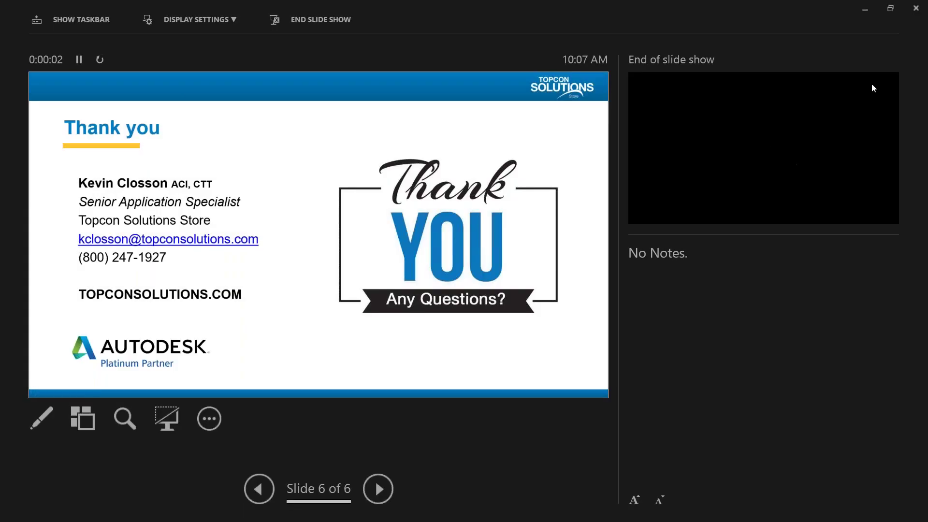
Restart the show from slide 6 with Duplicate Slide Show, full screen instead of presenter view
click(915, 8)
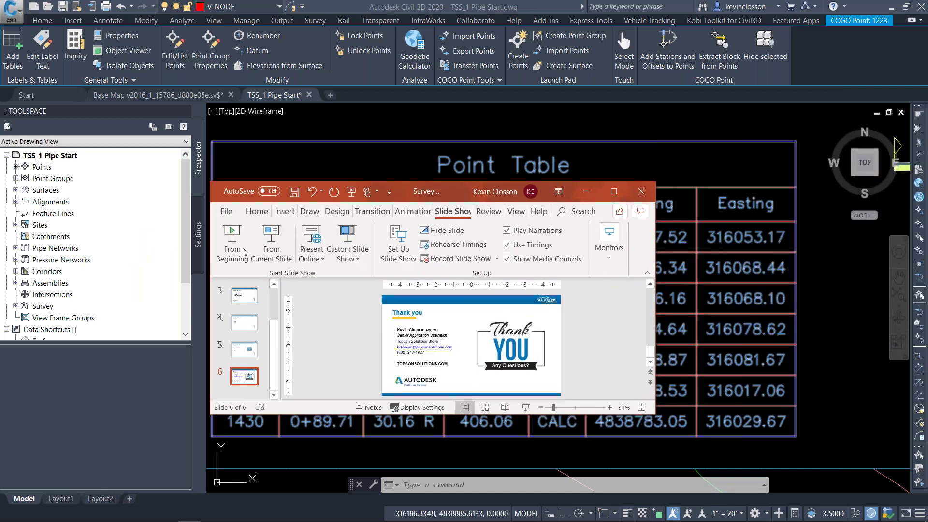
click(272, 244)
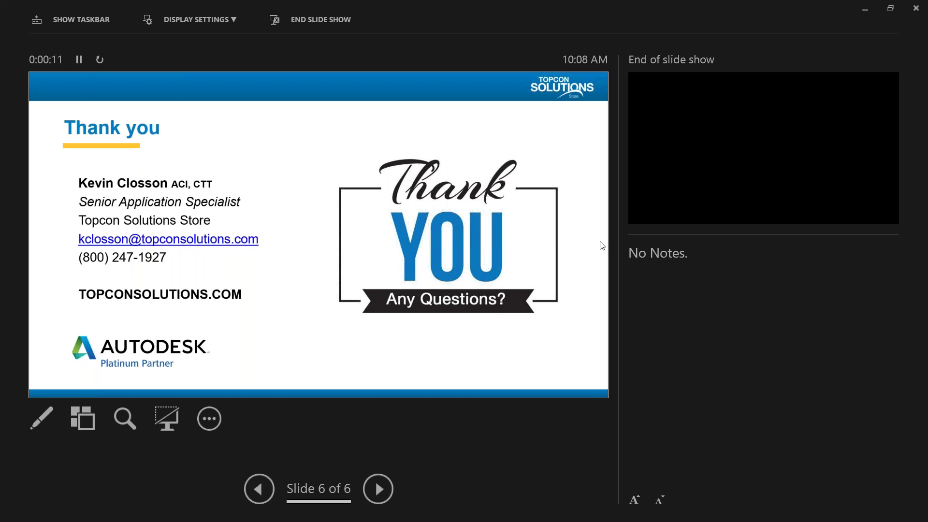
click(208, 22)
click(198, 72)
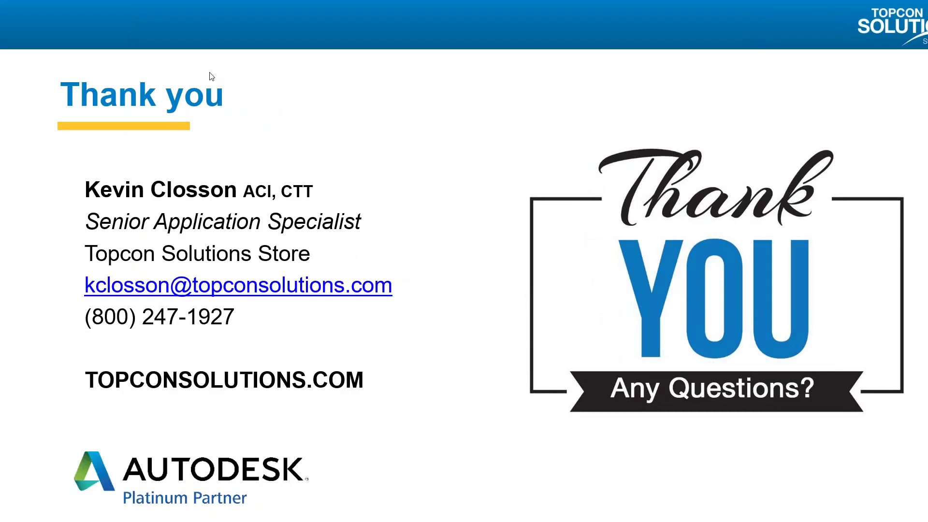